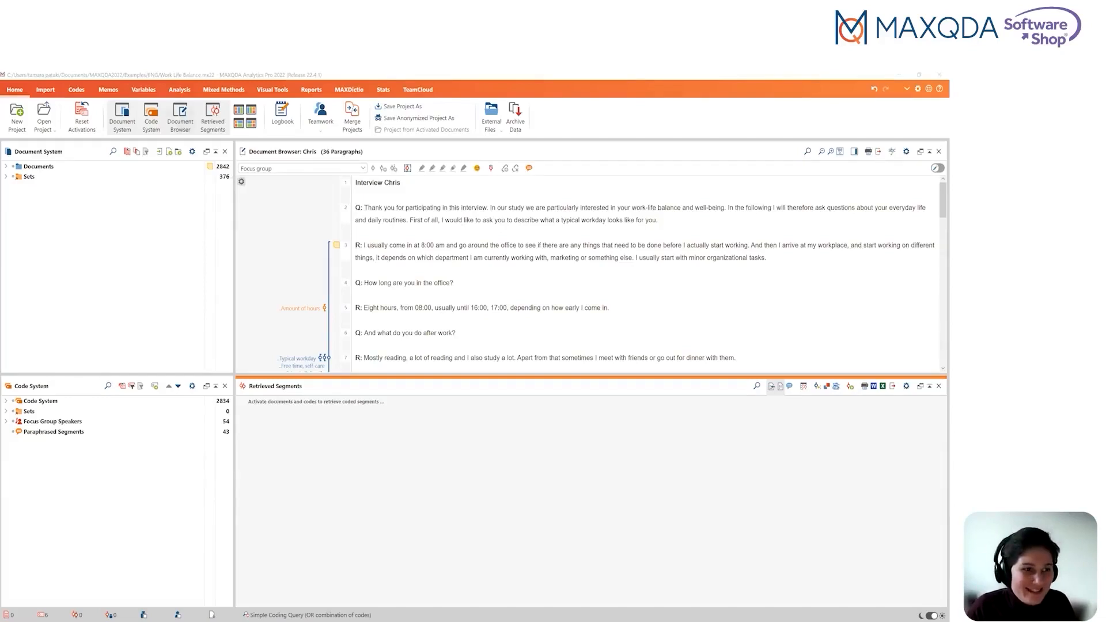
click(53, 130)
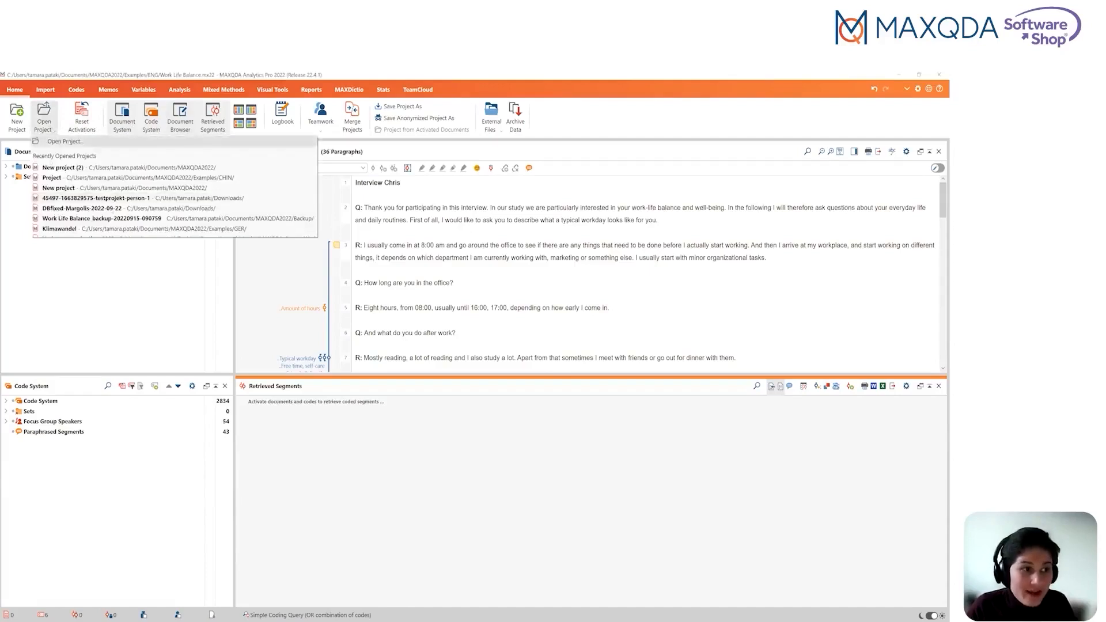
click(225, 315)
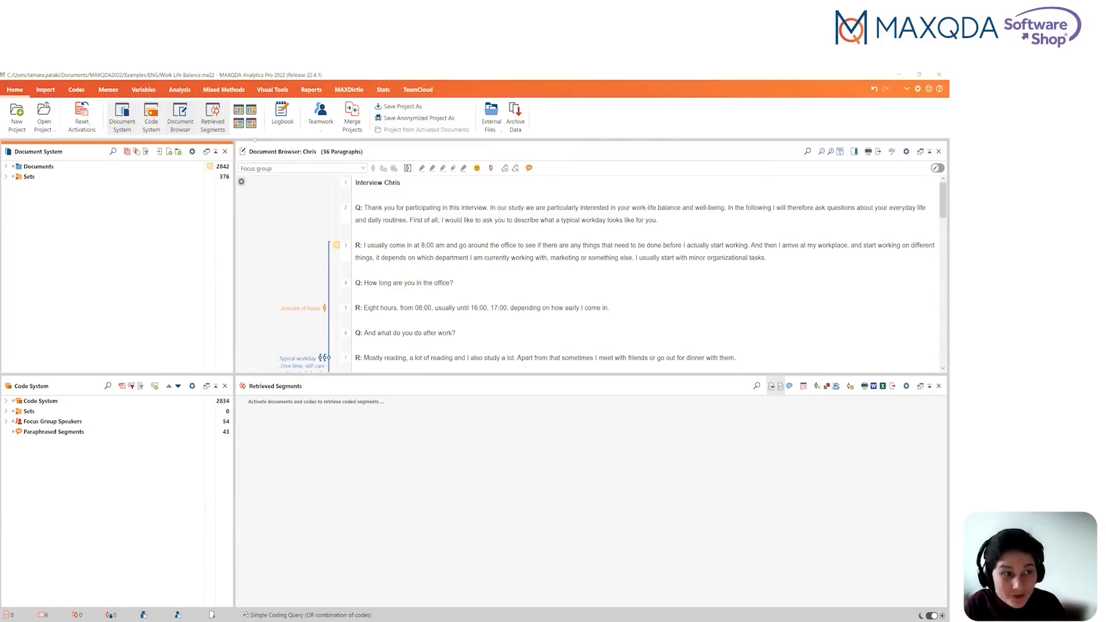
click(39, 91)
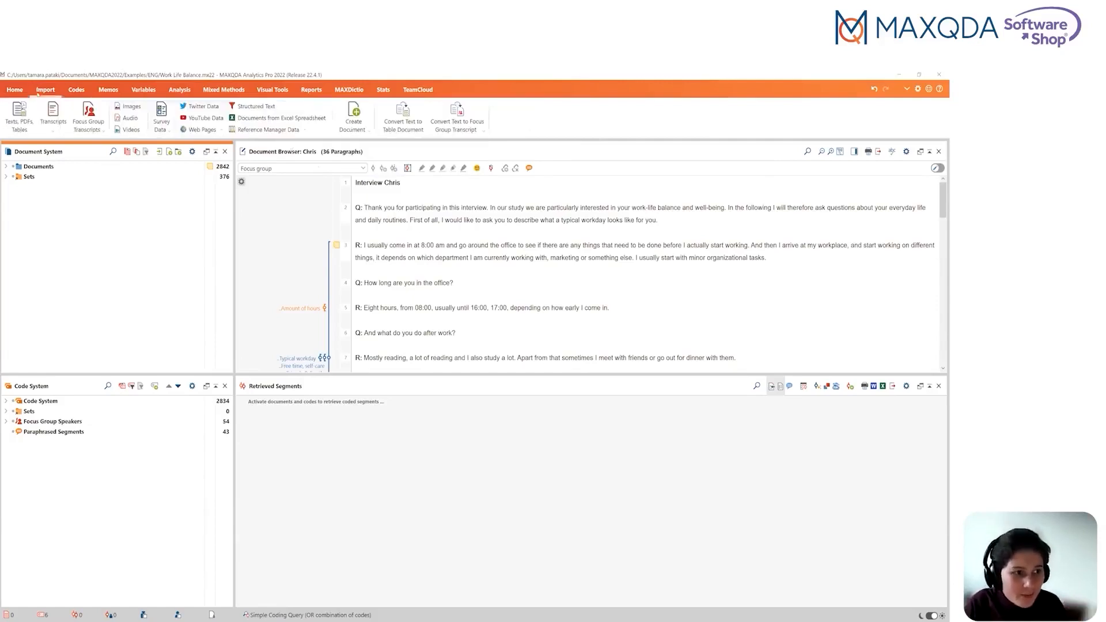
click(77, 90)
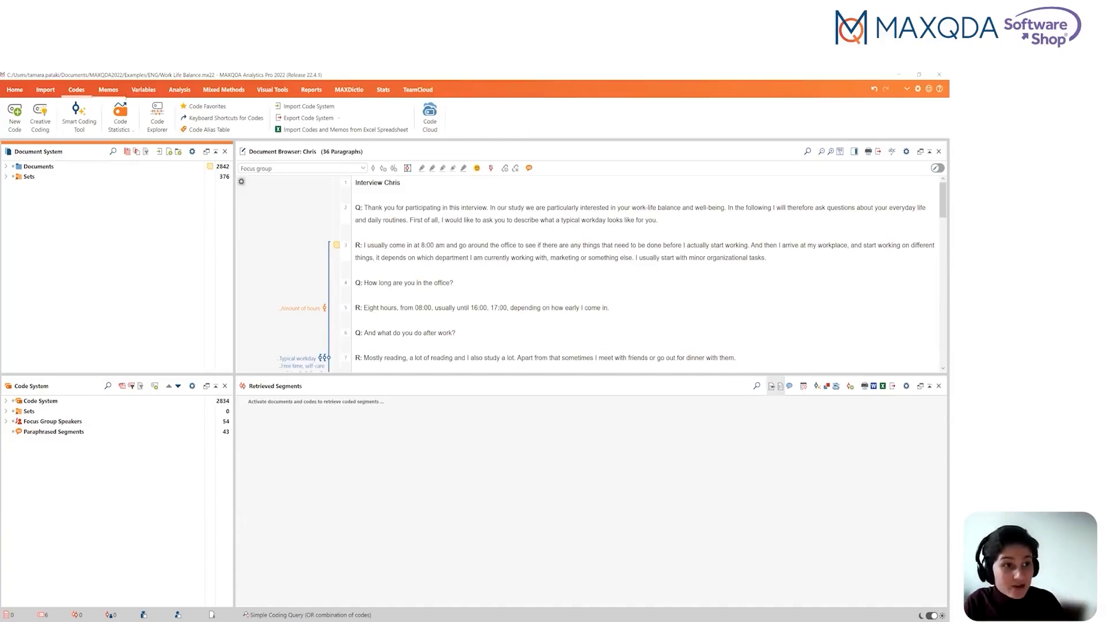
click(121, 91)
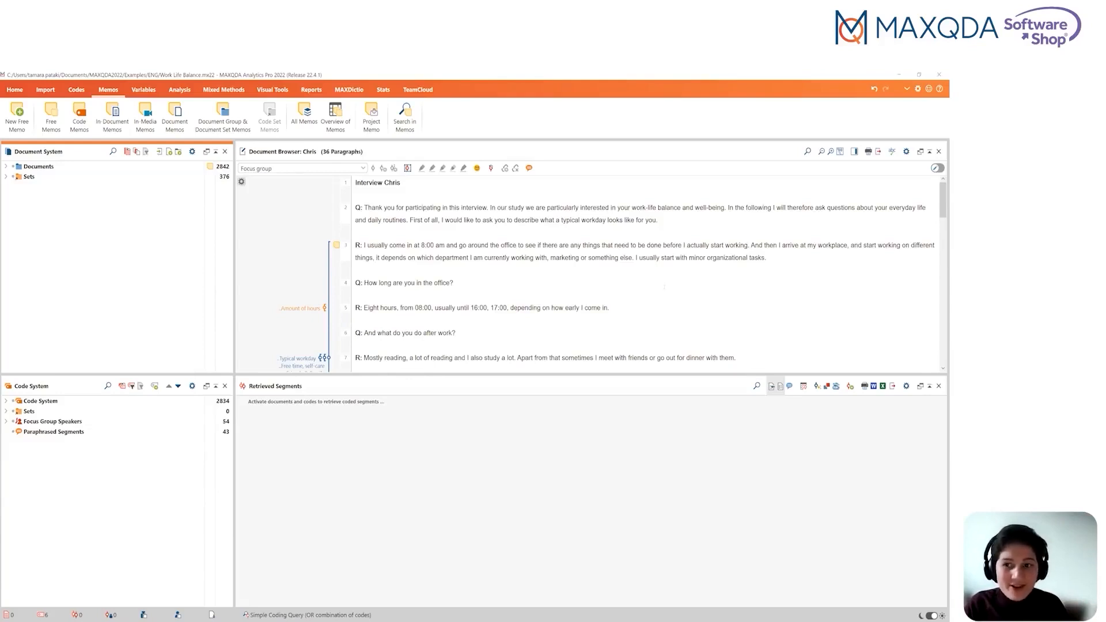
scroll(613, 273, down, 5)
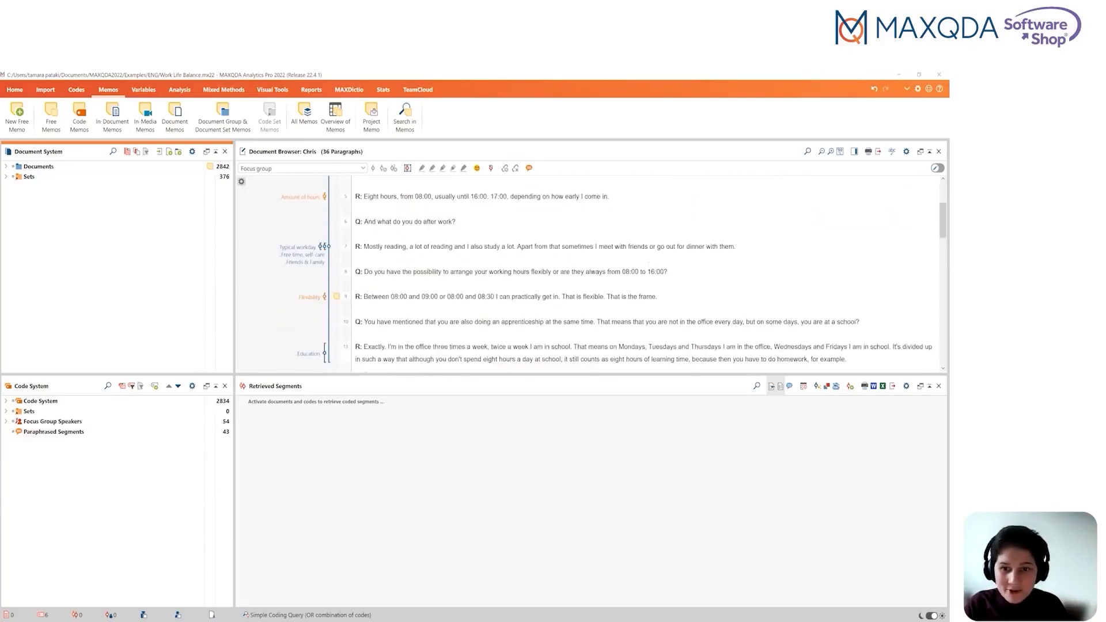
scroll(612, 273, up, 5)
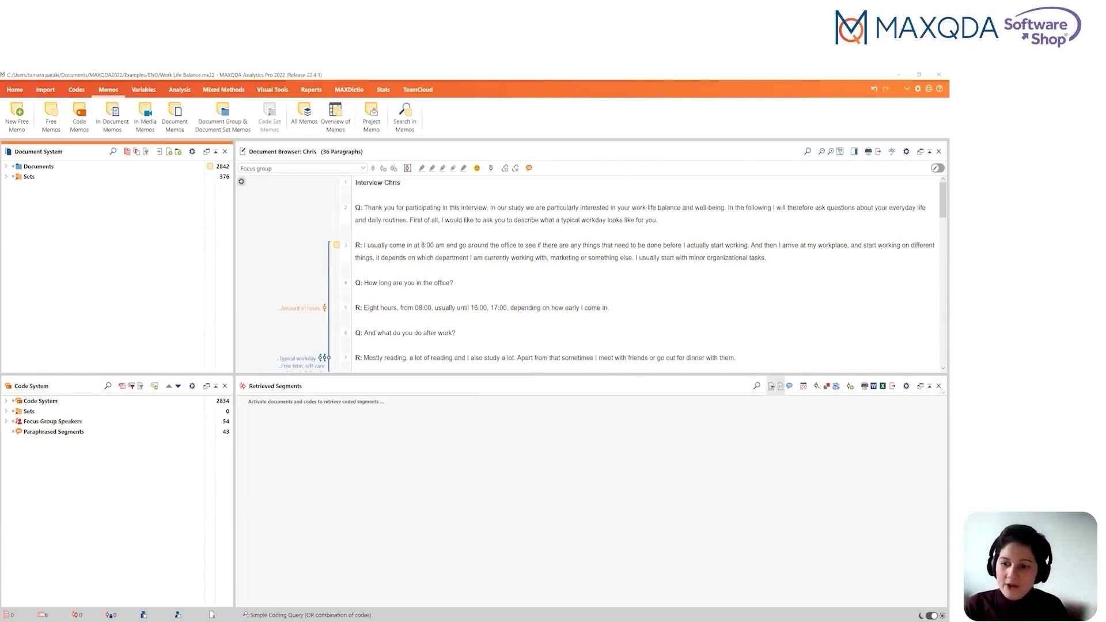
Close the Retrieved Segments window to give the open interview the full height
click(940, 387)
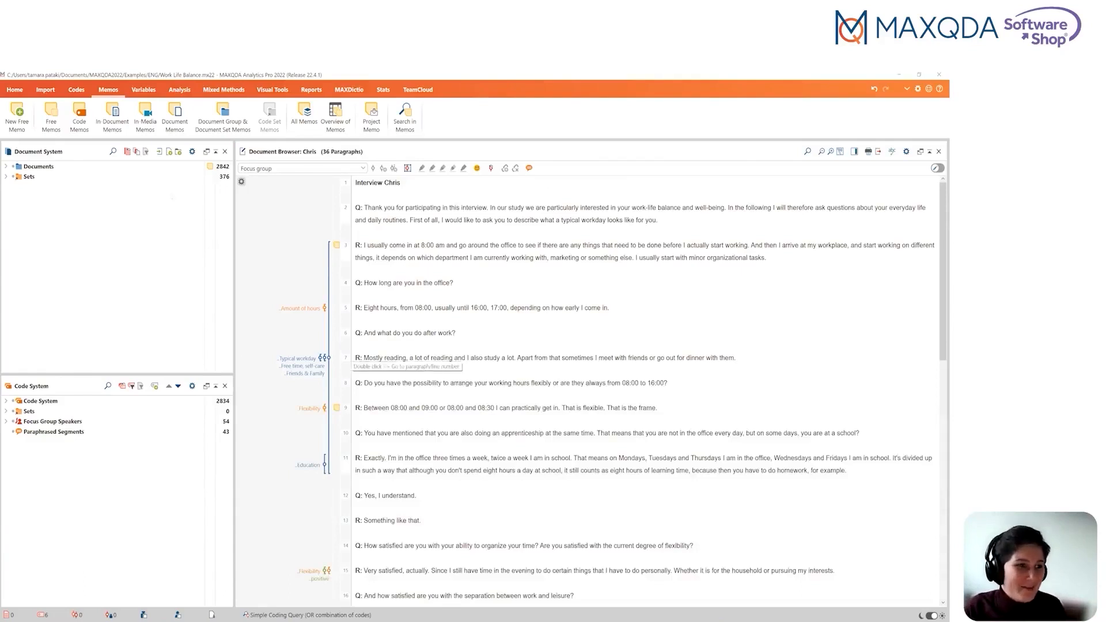
click(45, 90)
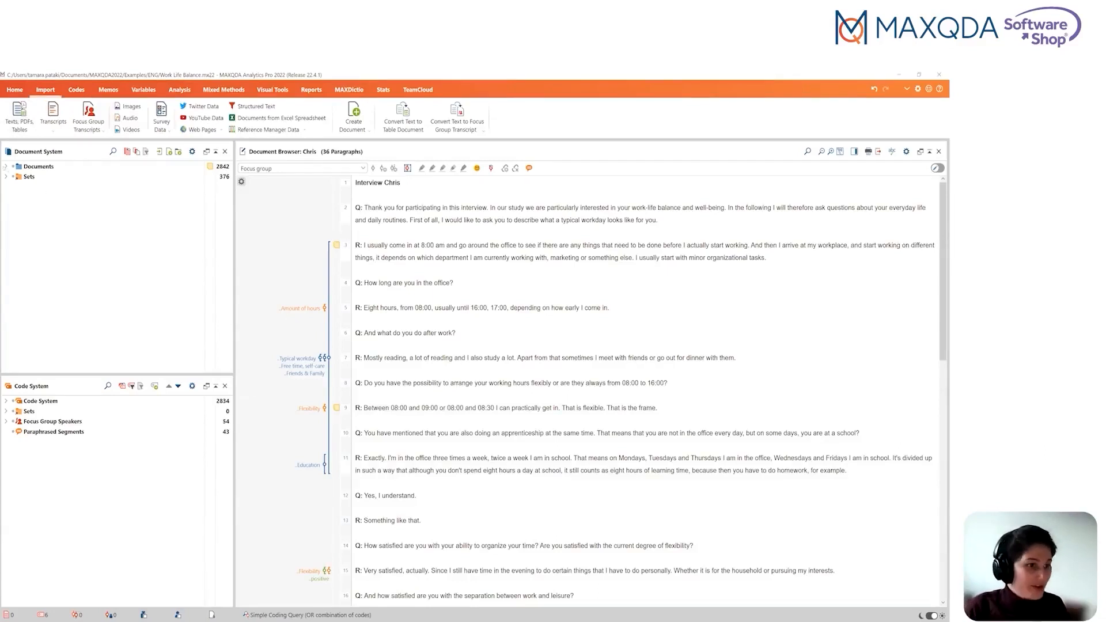
Expand the Interviews group in the document tree, including its Berlin and Hamburg subgroups
click(5, 166)
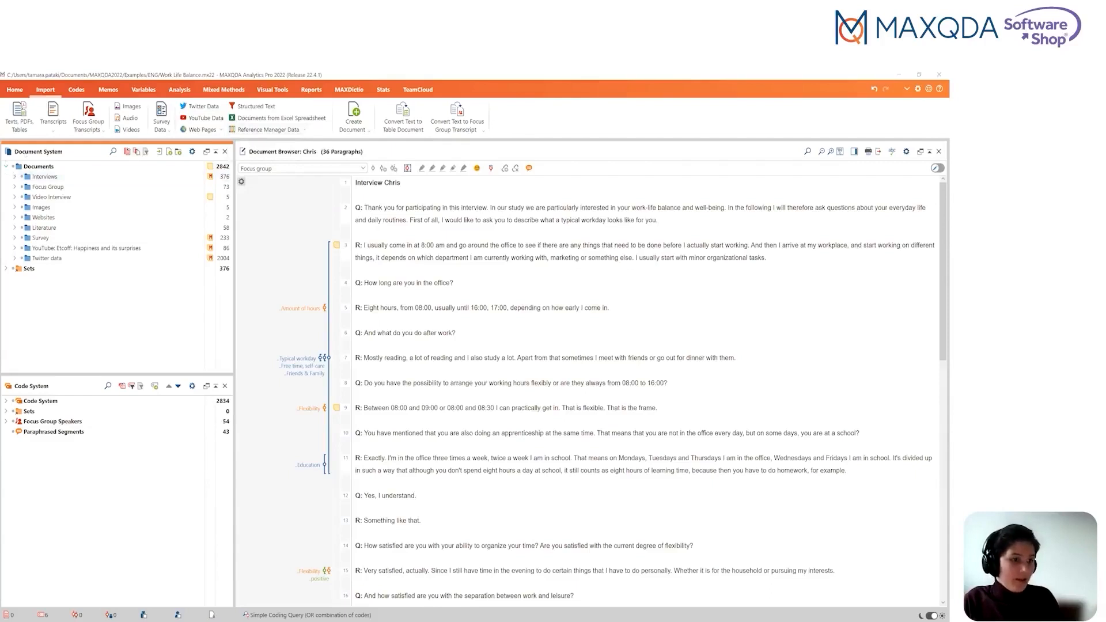
click(14, 177)
click(23, 188)
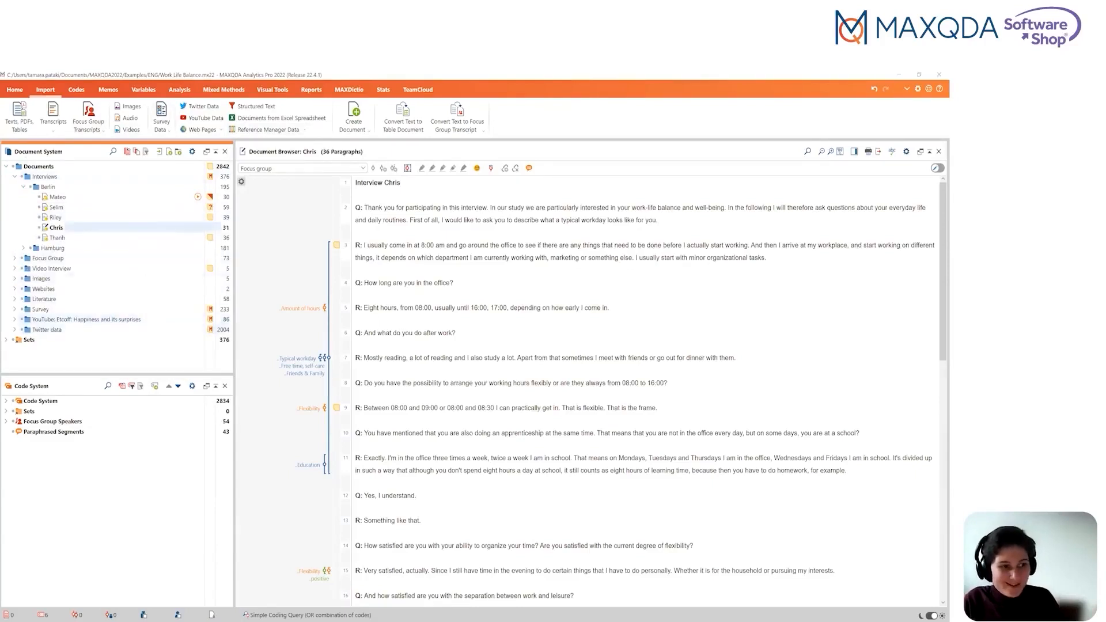
mouse_move(63, 220)
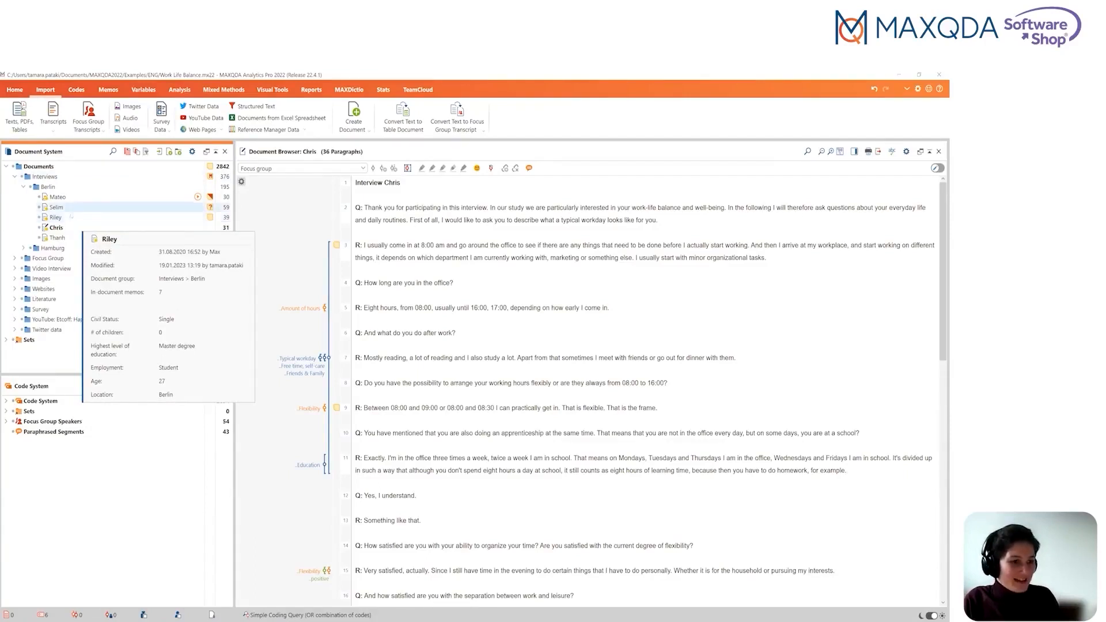
click(23, 247)
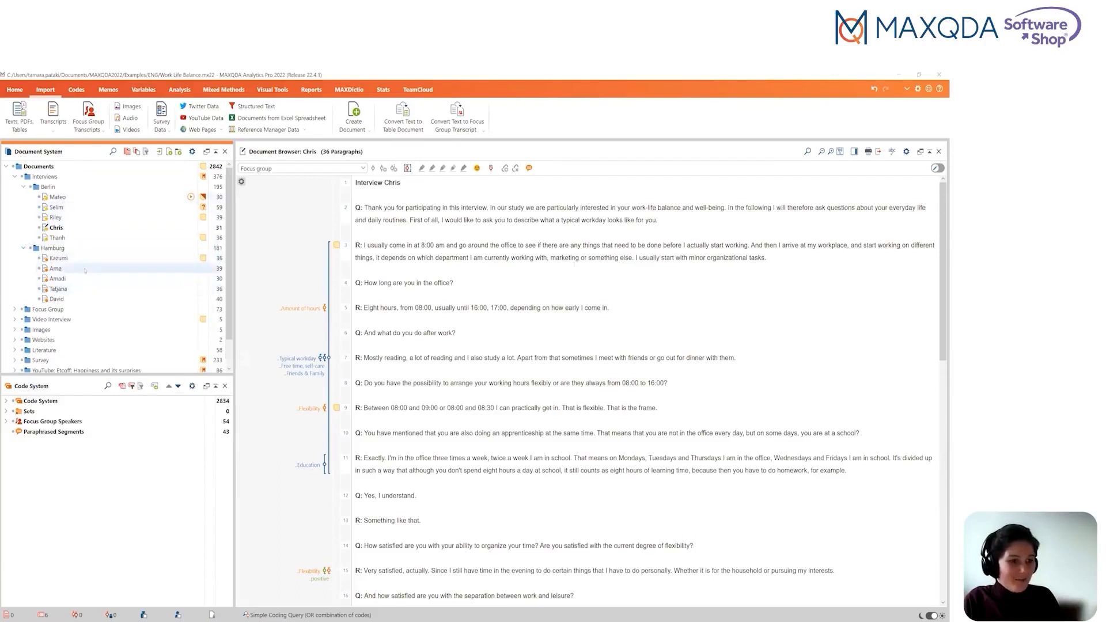
mouse_move(84, 271)
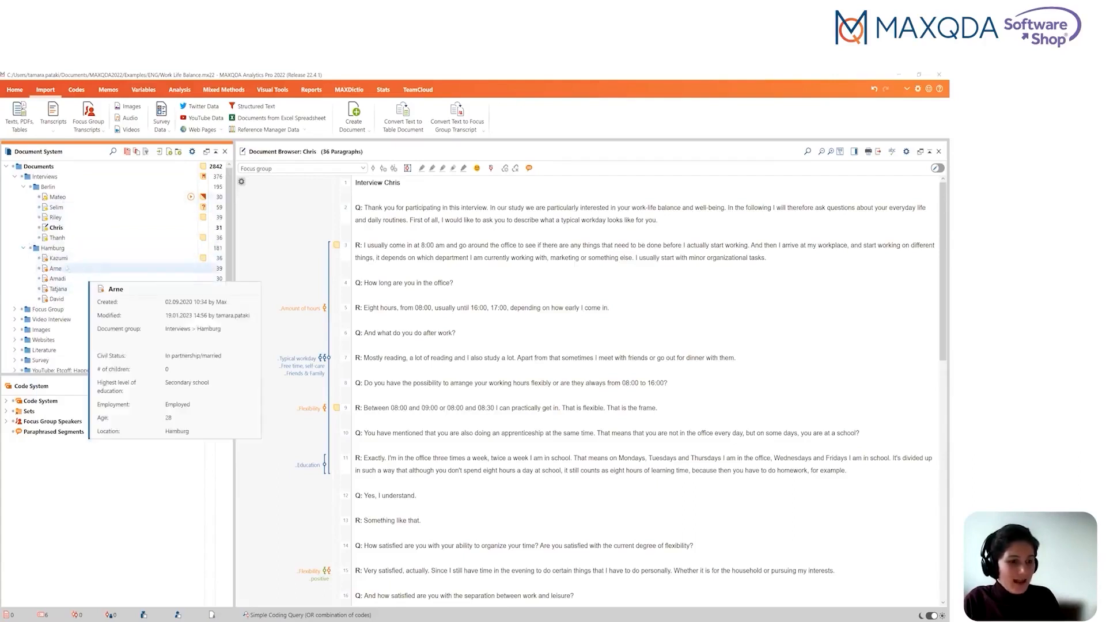
Move the second Hamburg interview into the Berlin group and return it to the Hamburg group
click(57, 269)
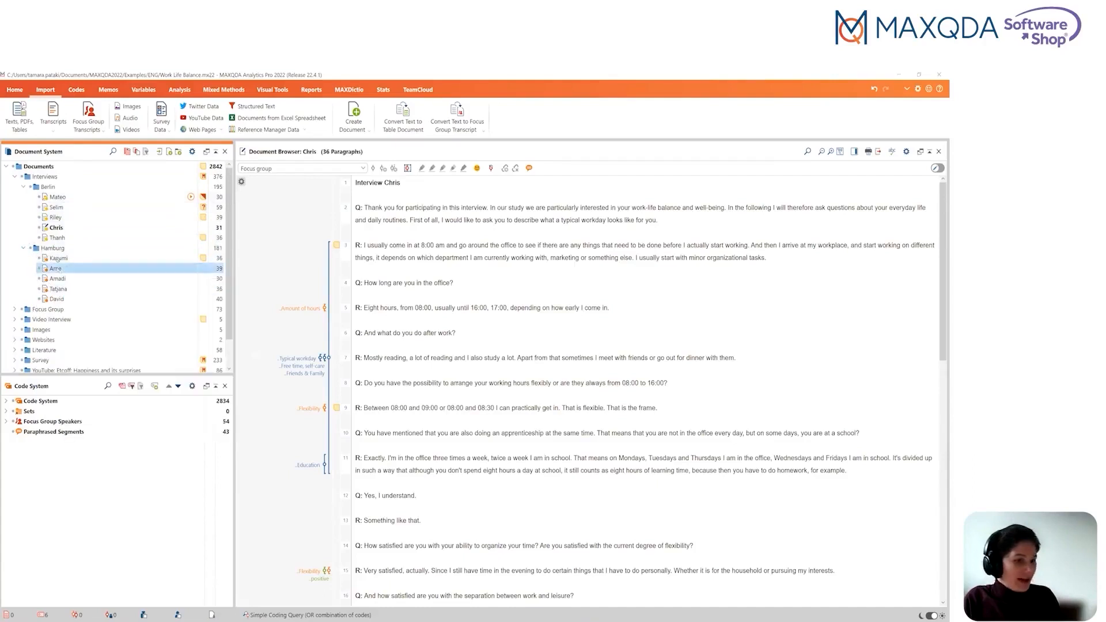
drag(63, 249, 48, 186)
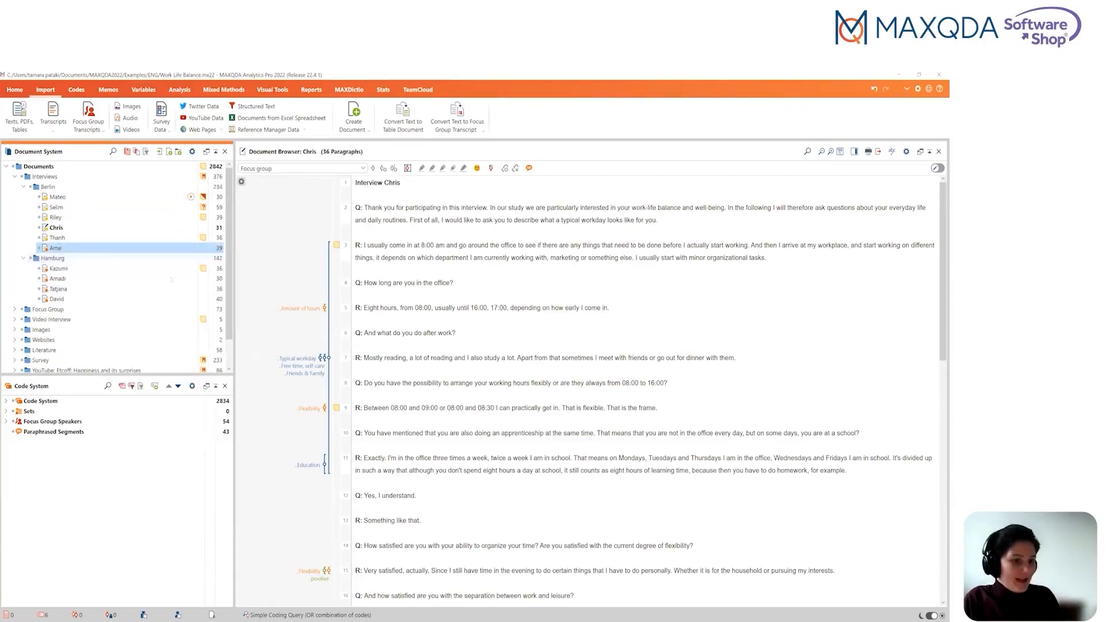
drag(52, 249, 49, 263)
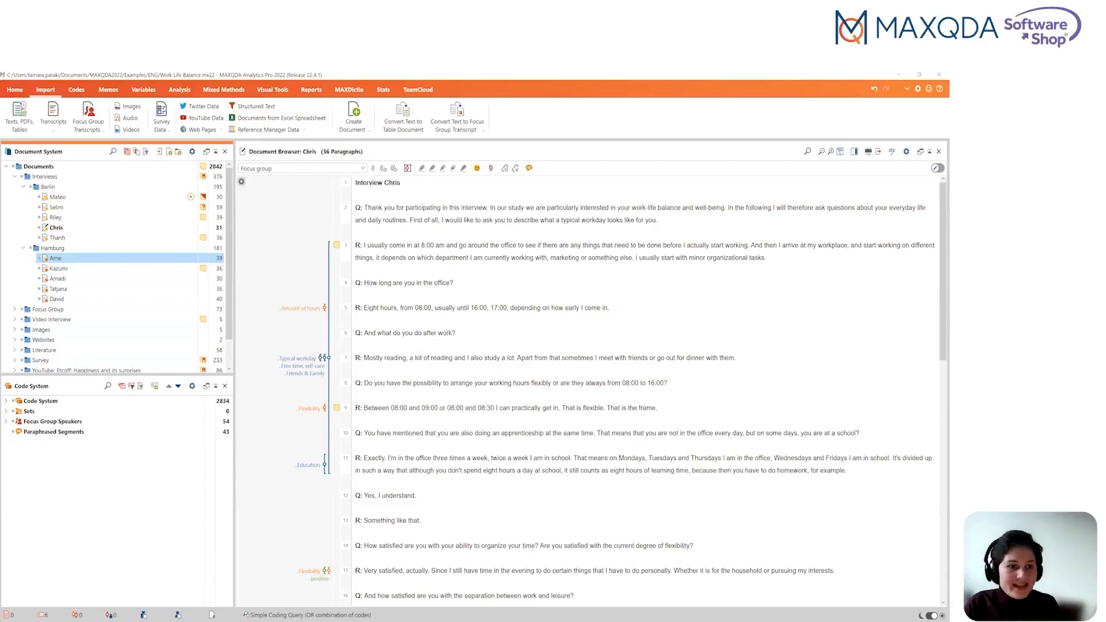
View the second Berlin interview and the home office picture from the Images group
double_click(68, 208)
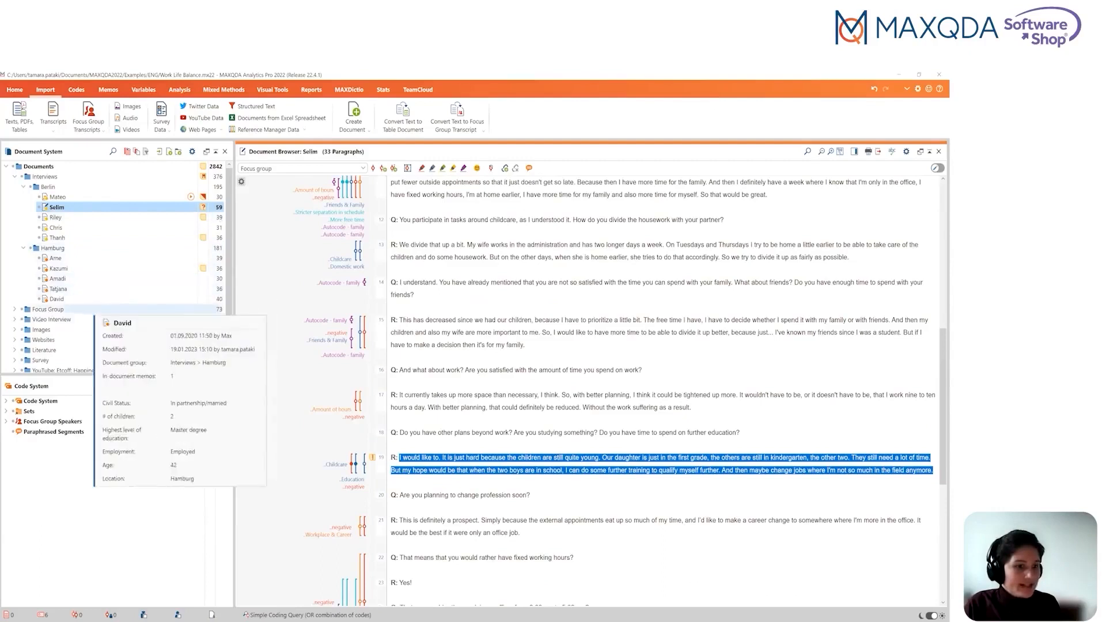
click(14, 330)
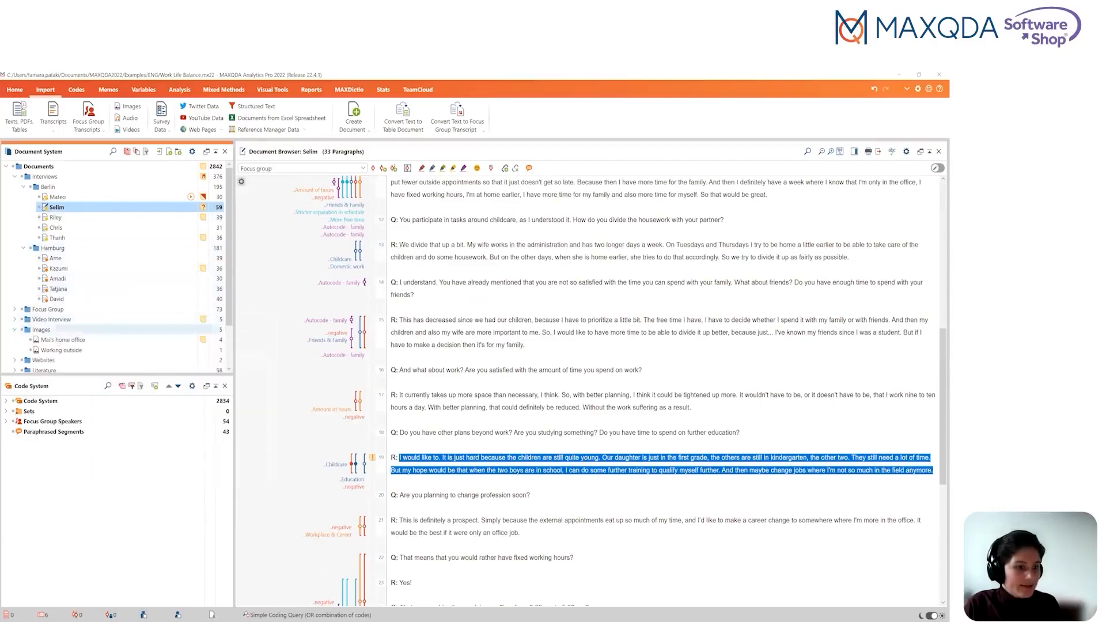
double_click(64, 340)
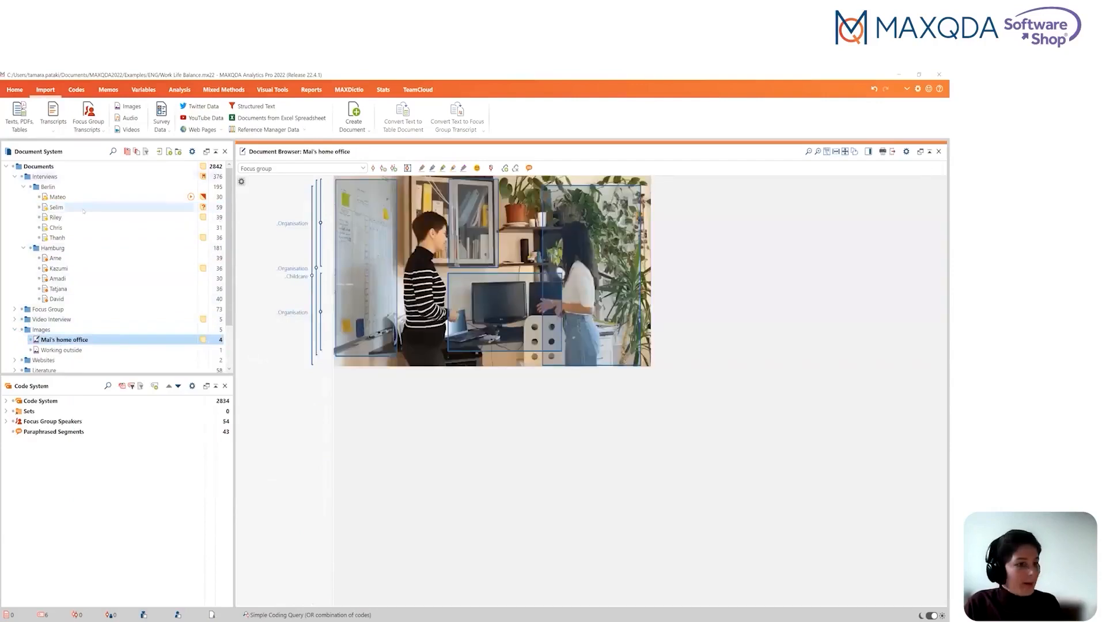
Reopen the second Berlin interview and go to the beginning of its text
click(83, 210)
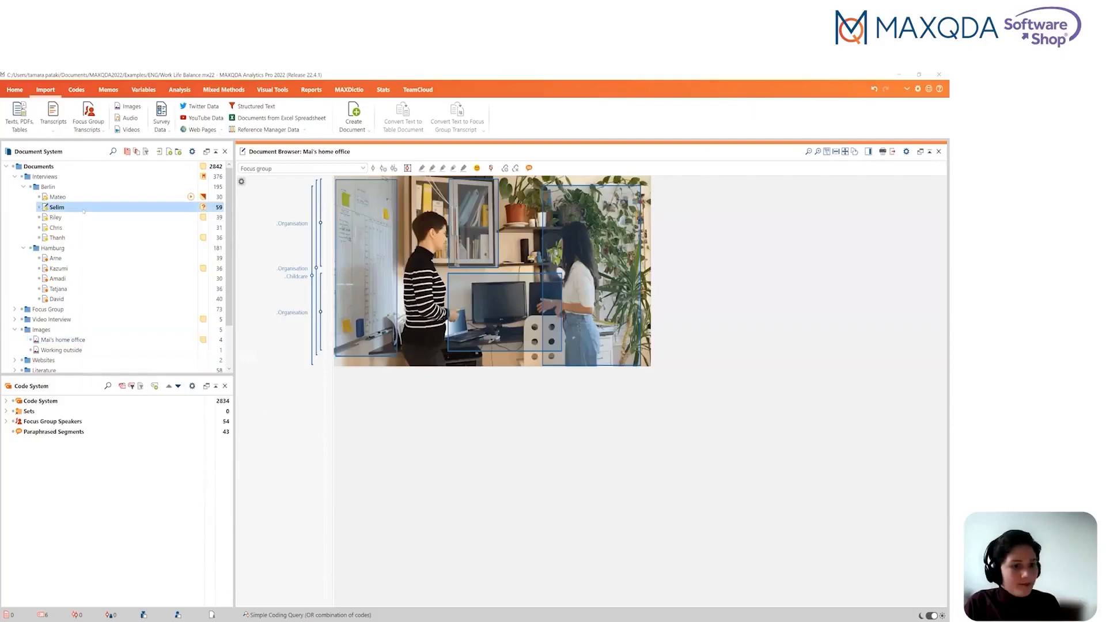
scroll(621, 391, up, 5)
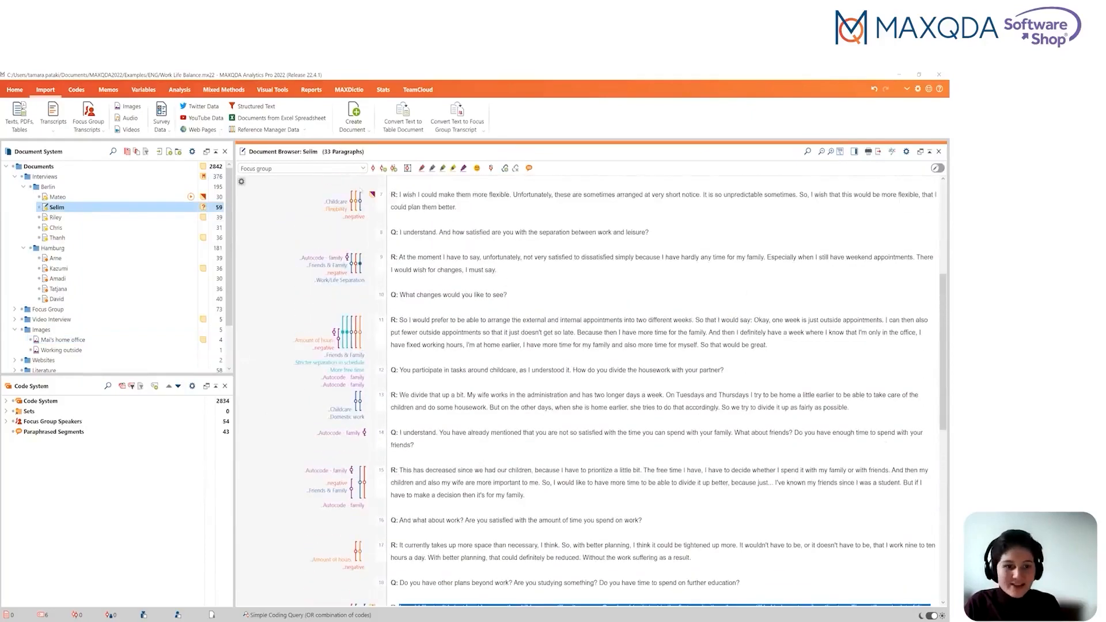
scroll(322, 257, up, 5)
scroll(321, 257, up, 1)
scroll(316, 261, up, 2)
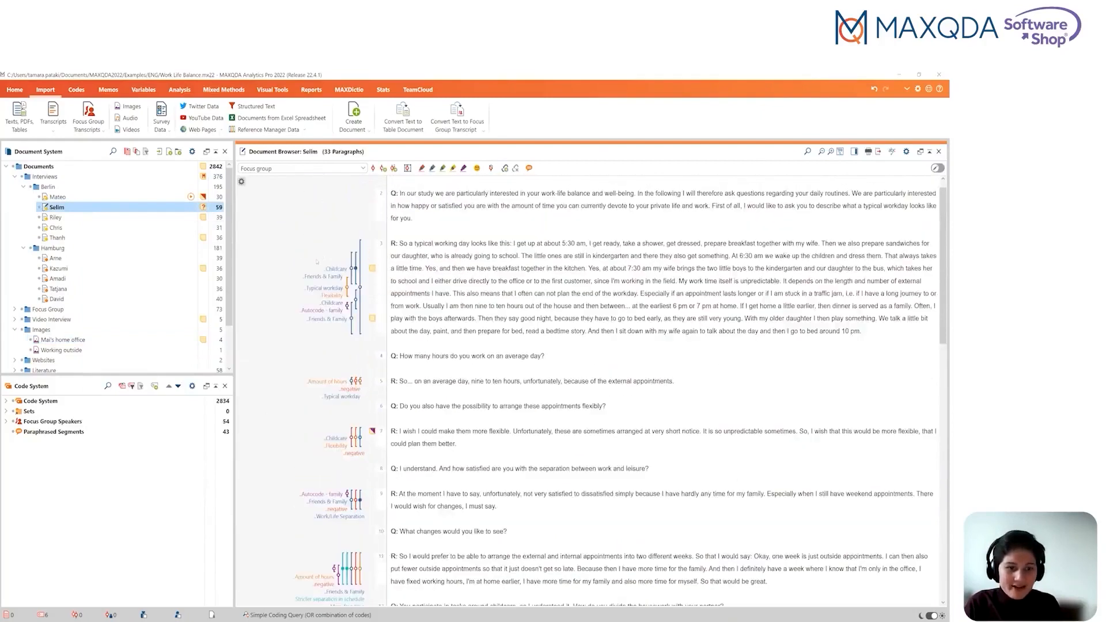
scroll(316, 261, up, 1)
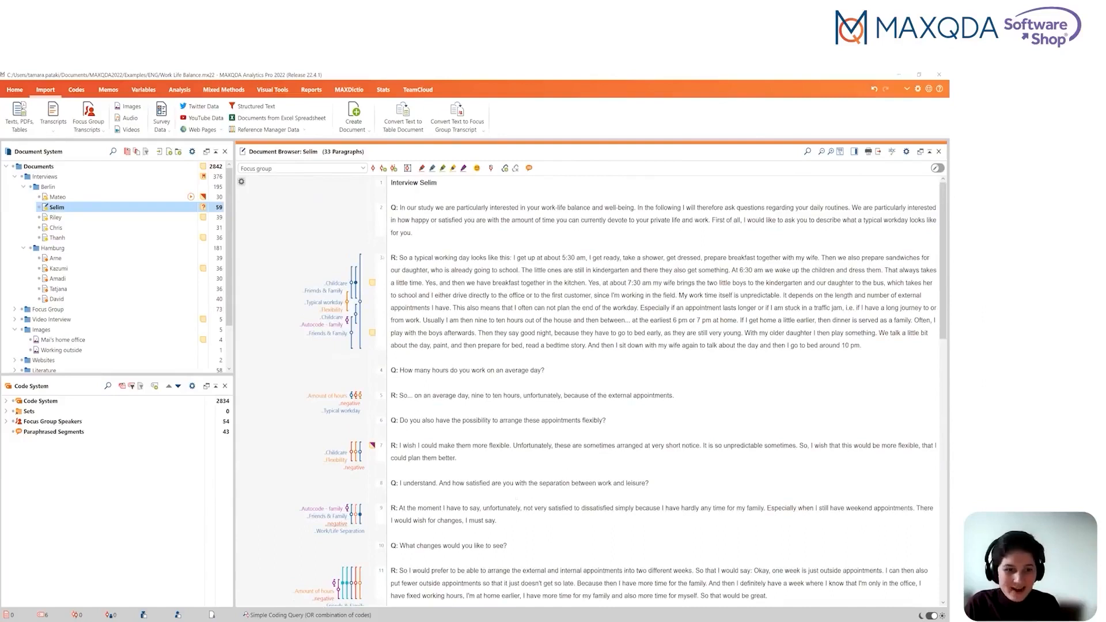
Highlight the Typical workday segment in paragraph 3 of the interview, and clear the highlight
click(338, 284)
click(333, 302)
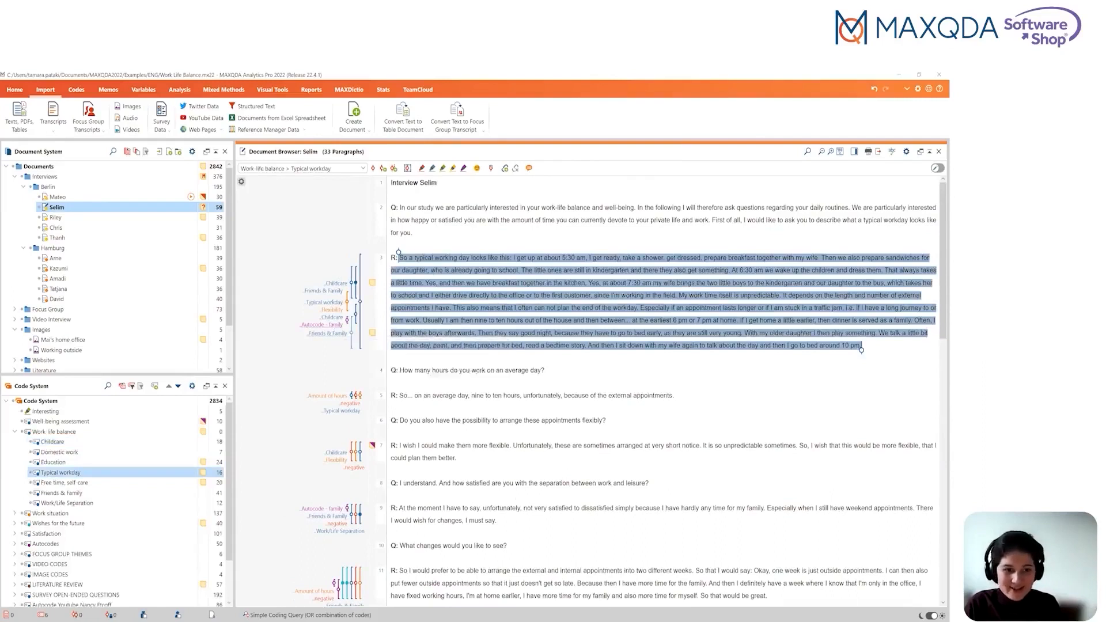
click(392, 382)
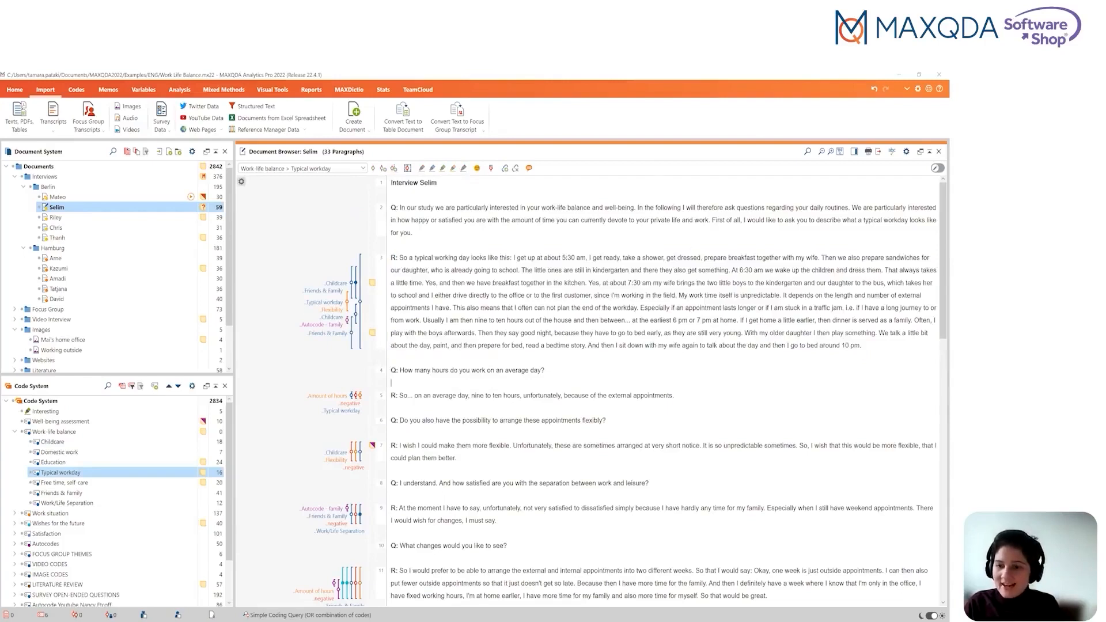
Code "Then we also prepare sandwiches" through "dress them." in paragraph 3 with a new yellow code "Morning" and code memo "Definition", and highlight the coded segment
drag(821, 258, 888, 270)
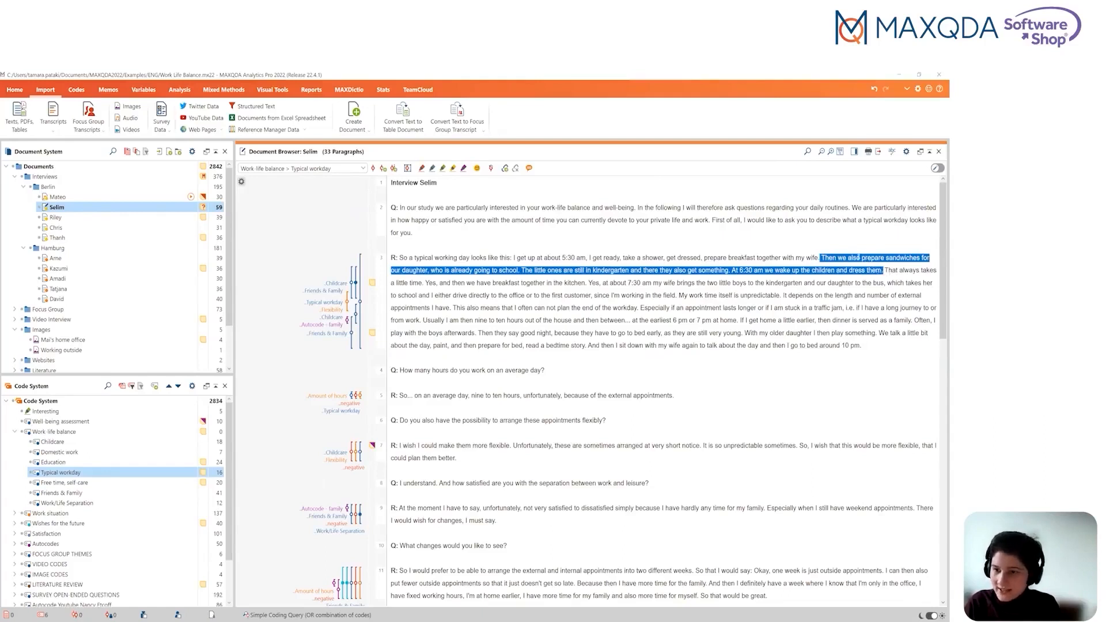
right_click(859, 259)
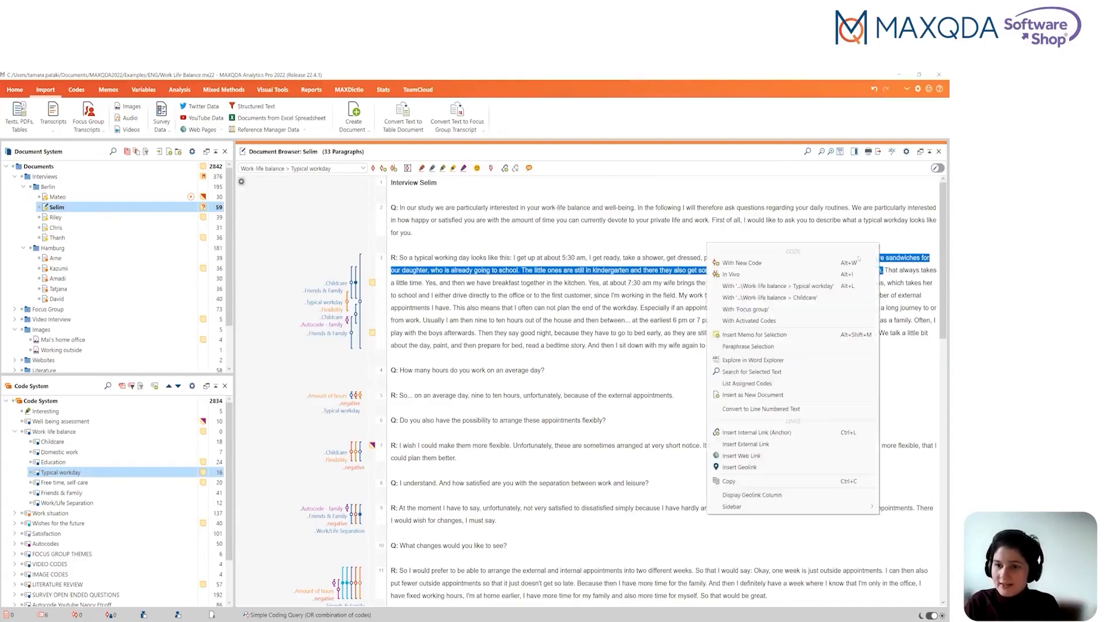
click(743, 263)
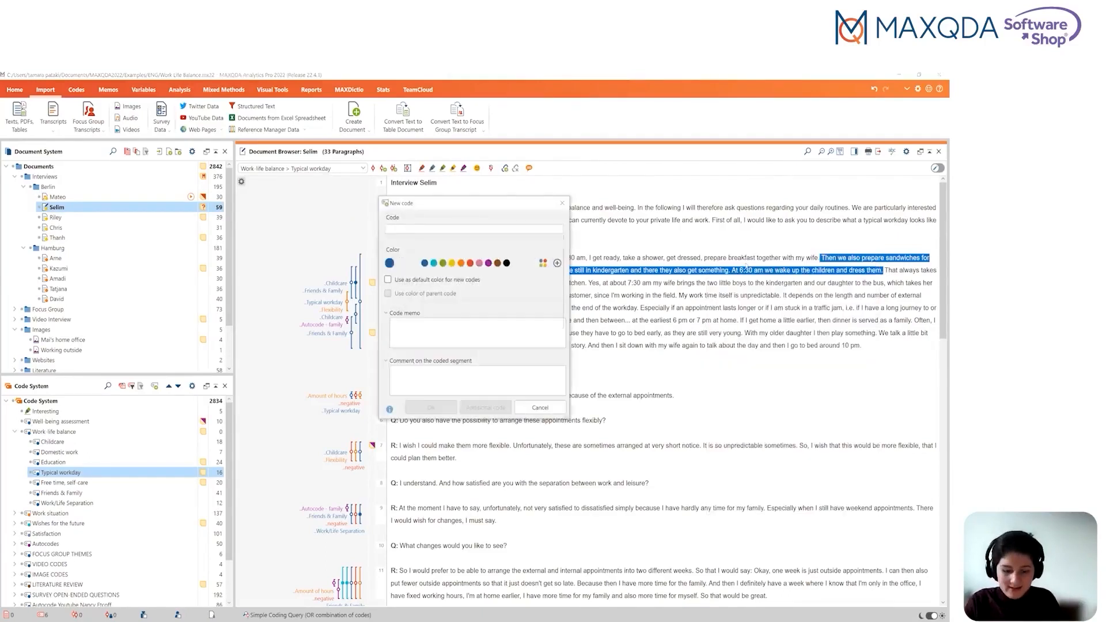
text(Morning)
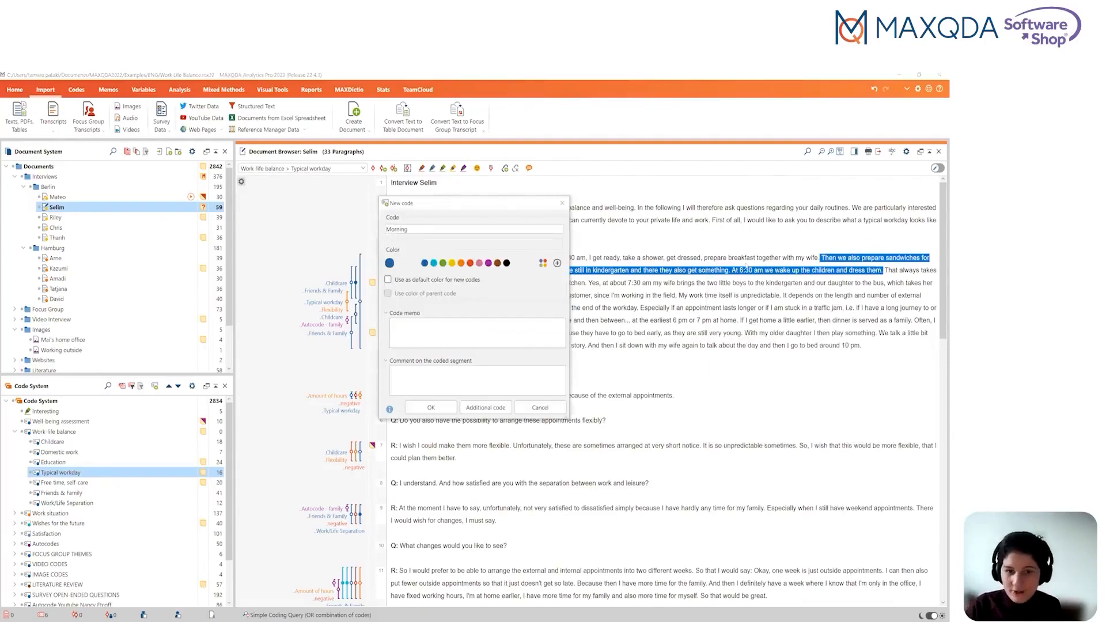
click(452, 263)
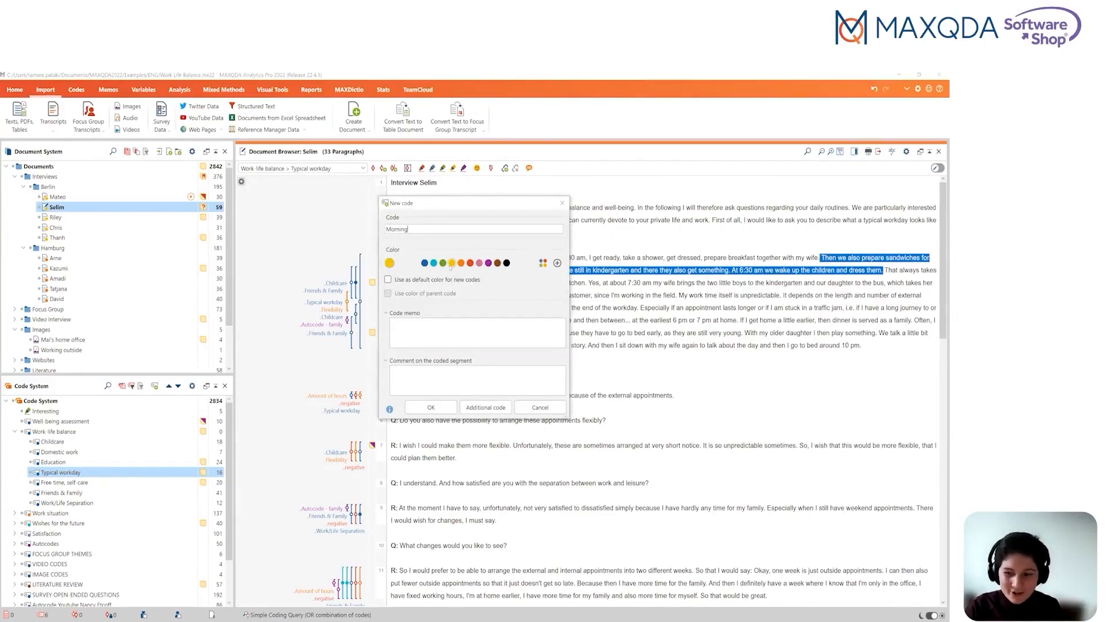
click(442, 342)
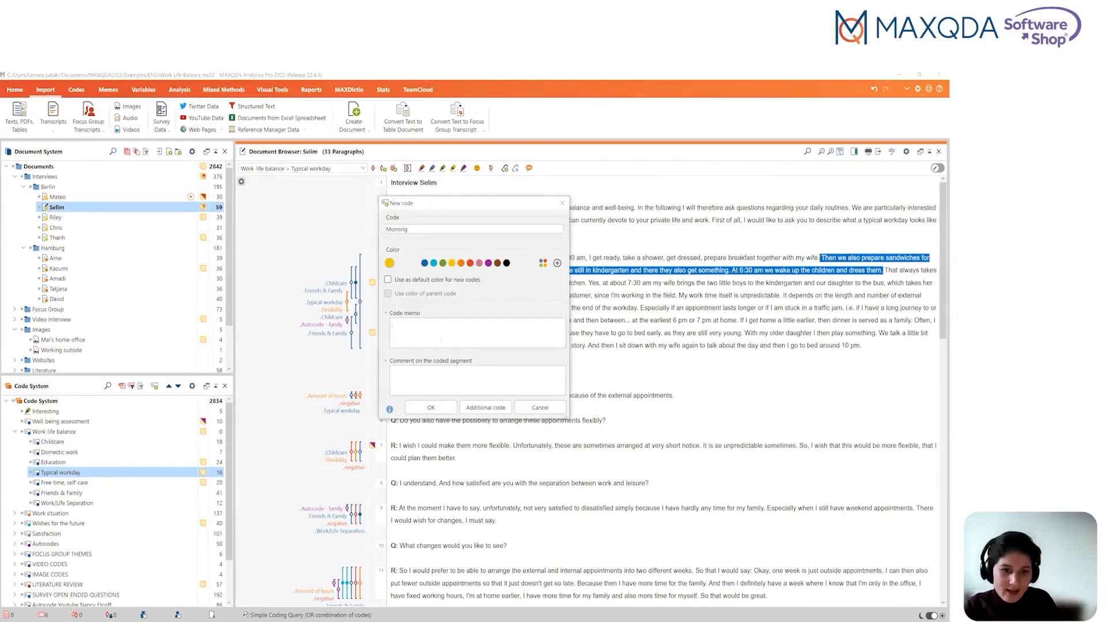
text(Definition)
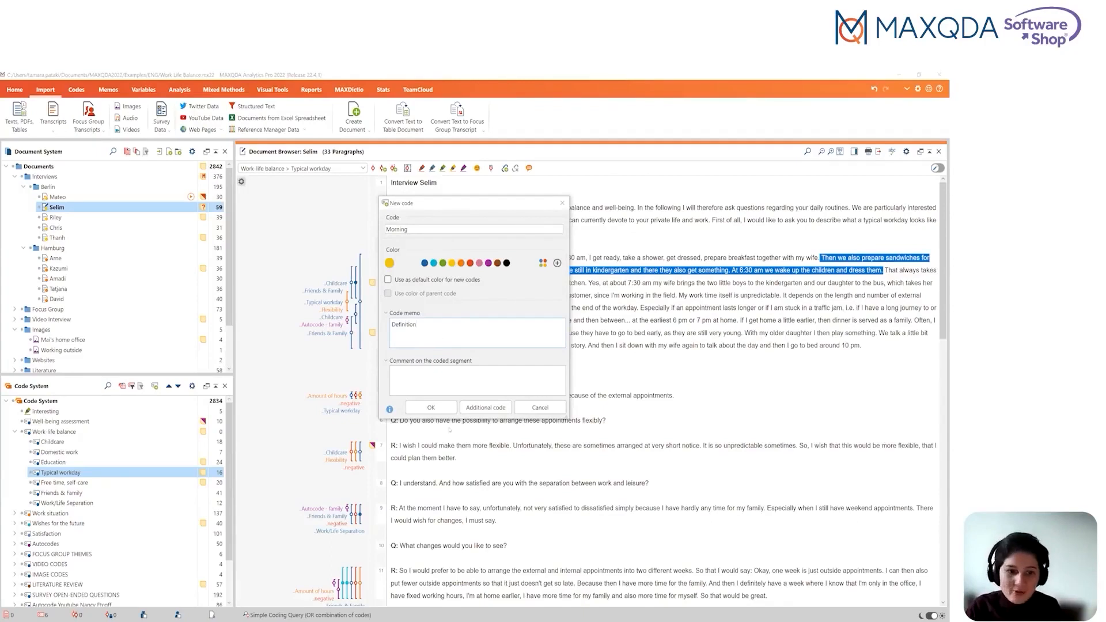
click(431, 407)
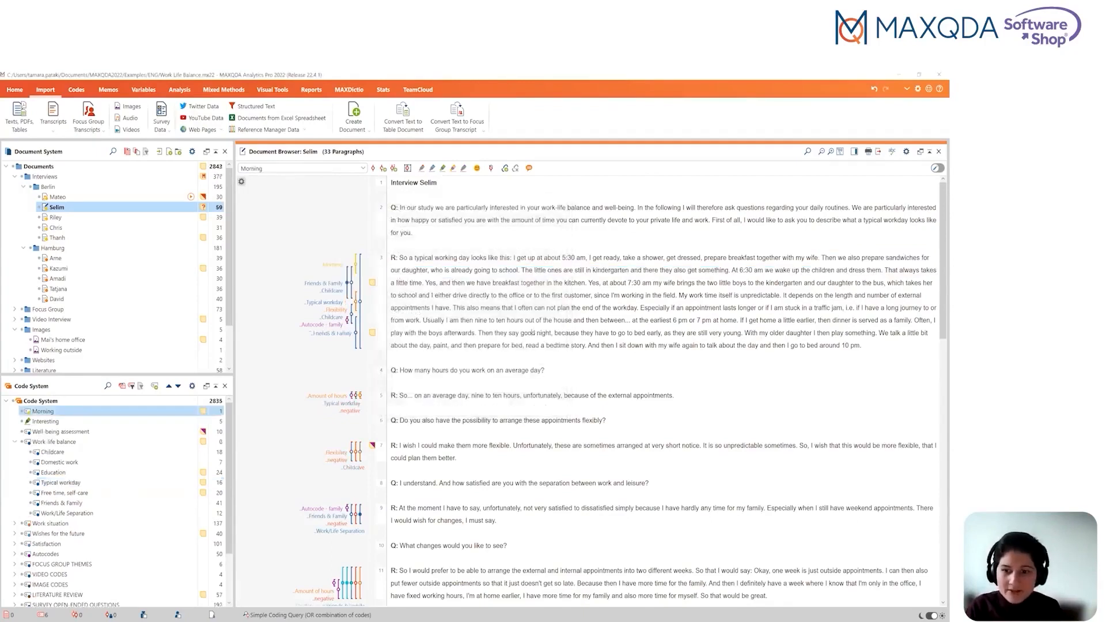
click(334, 267)
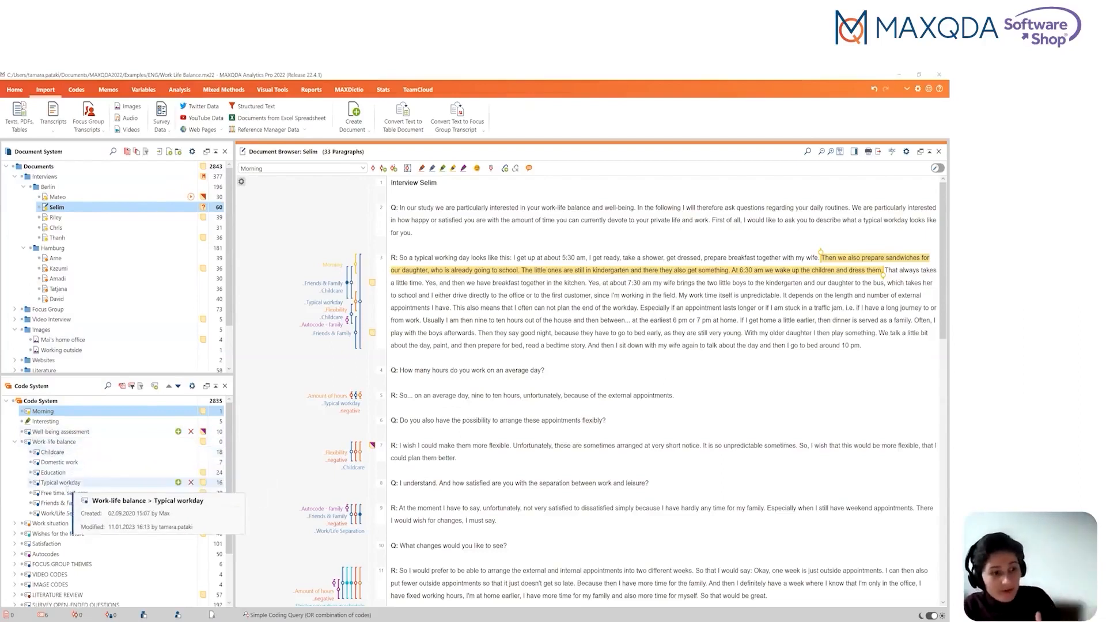
Make the "Morning" code a subcode of "Work-life balance"
click(73, 411)
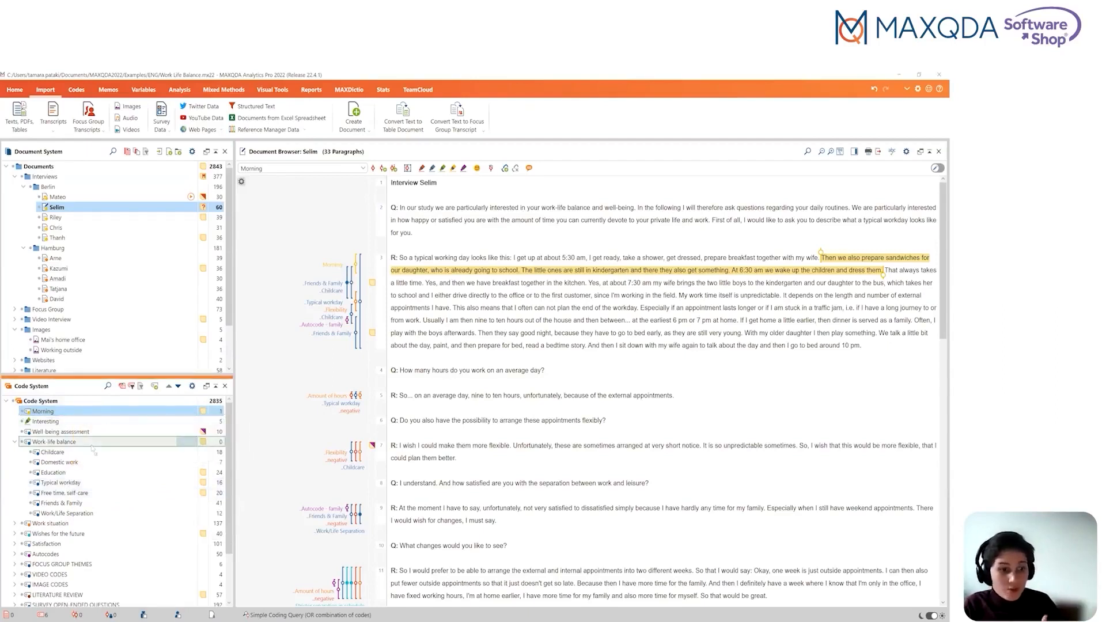
double_click(92, 444)
drag(92, 444, 90, 442)
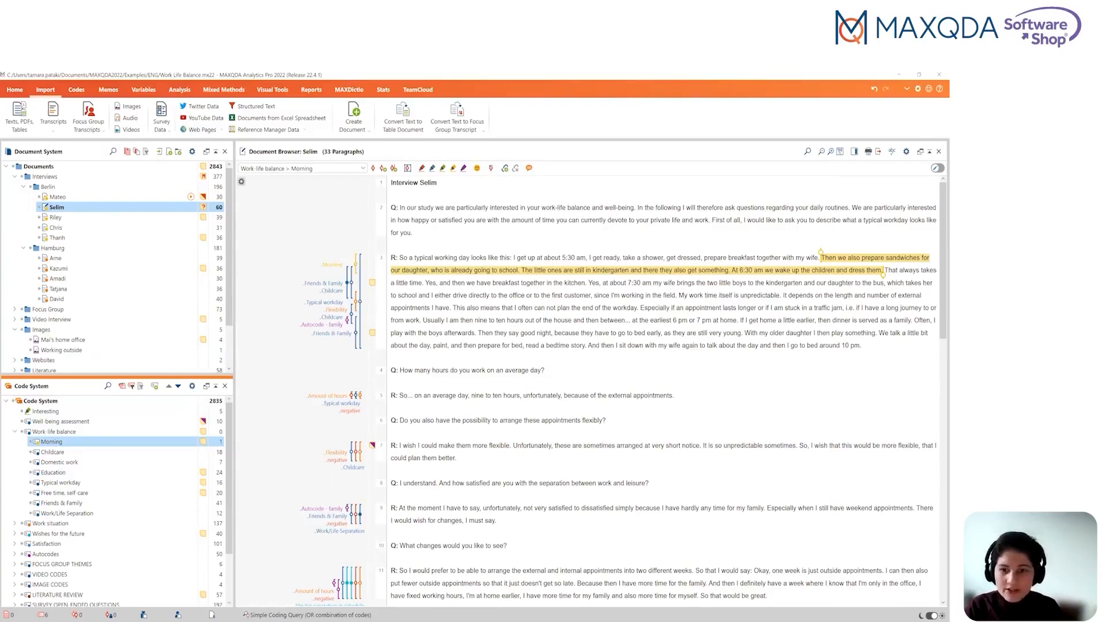
drag(640, 307, 875, 353)
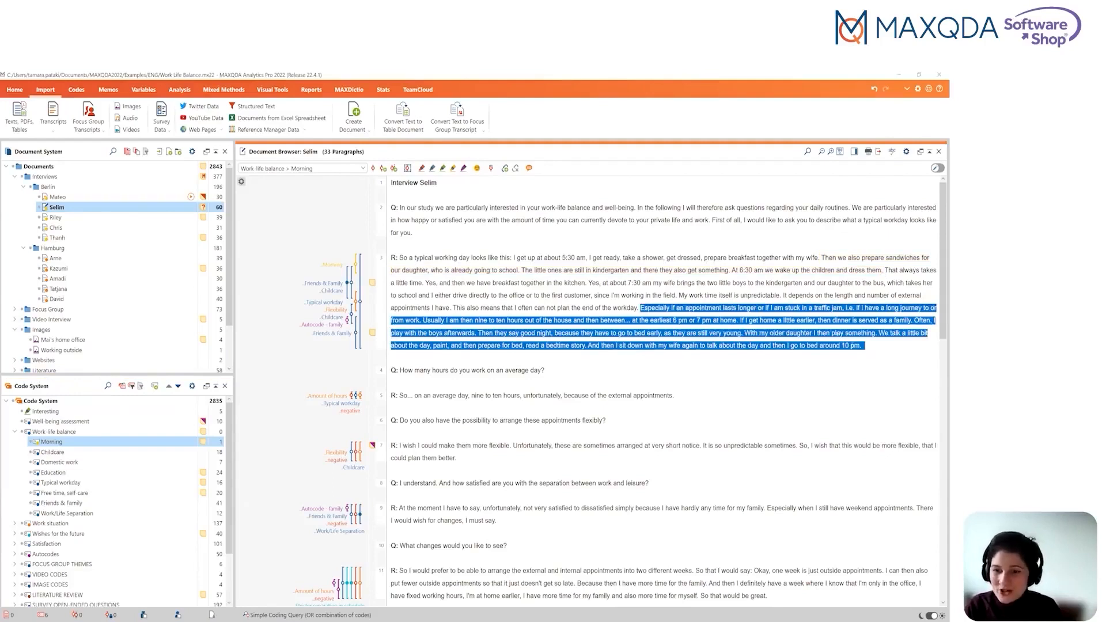
right_click(675, 322)
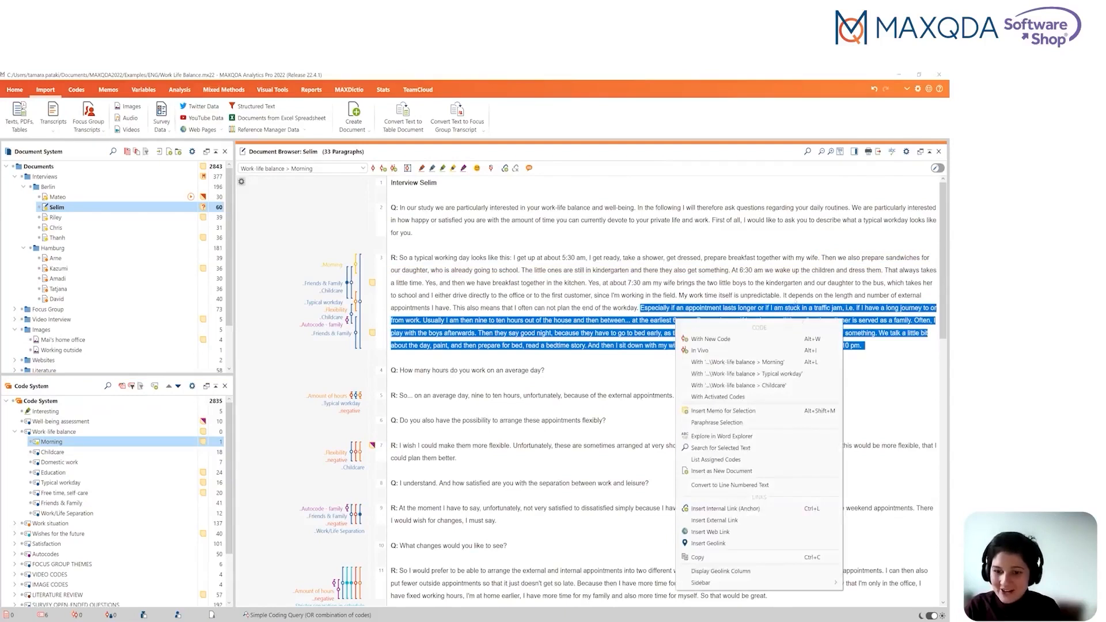
click(797, 296)
Highlight paragraph 3 from "from work. Usually" through "around 10 pm." in blue, and rename the highlight's code to "Revisit"
drag(390, 321, 864, 346)
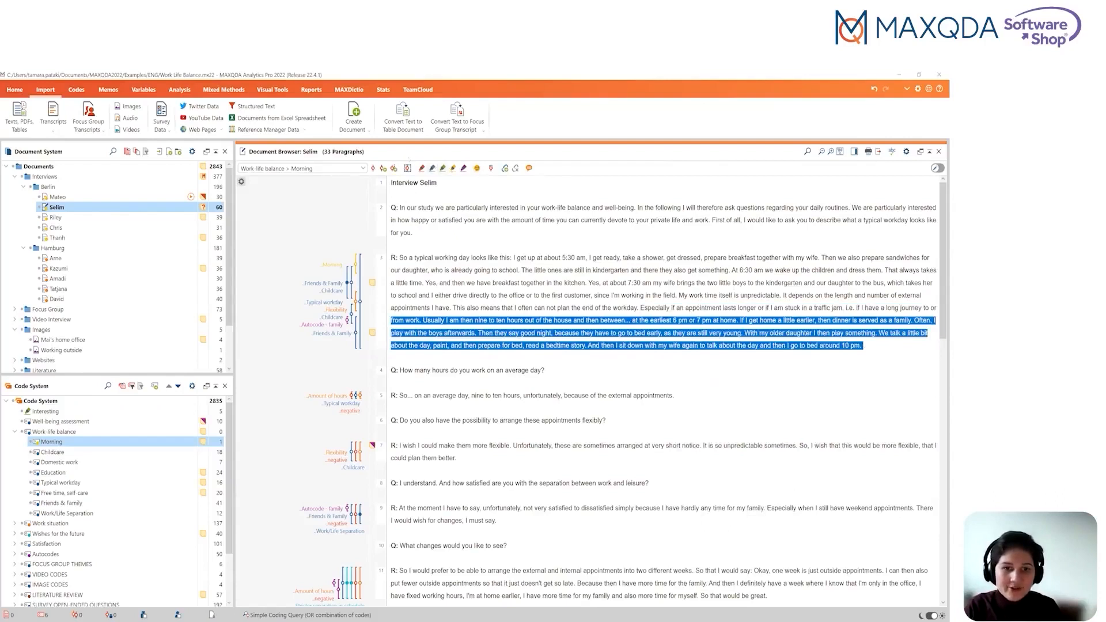
click(432, 168)
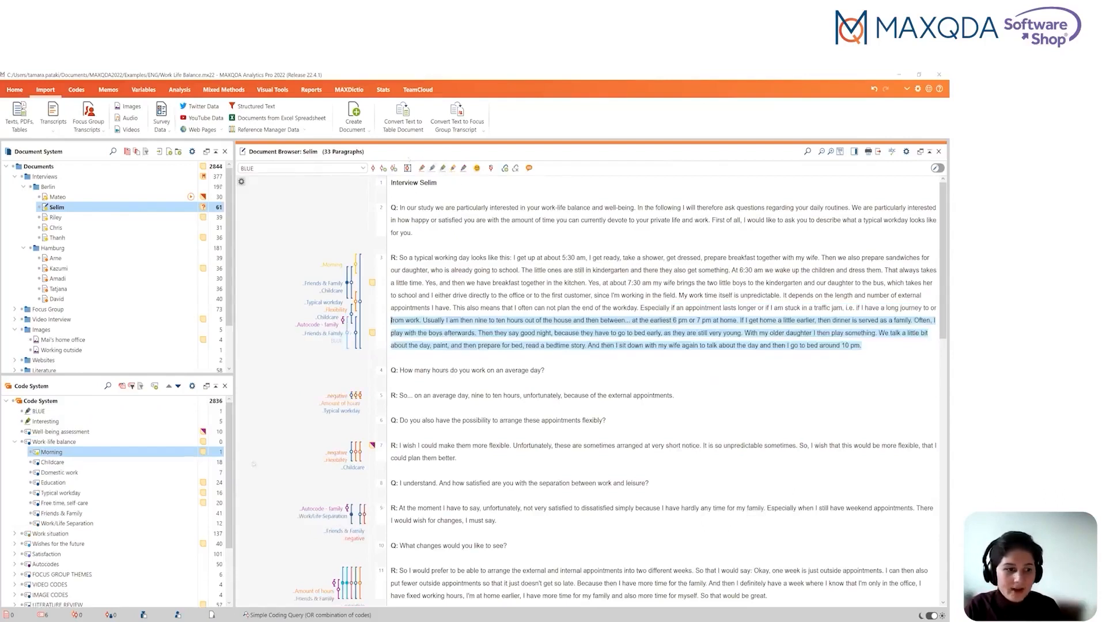
click(52, 412)
right_click(52, 412)
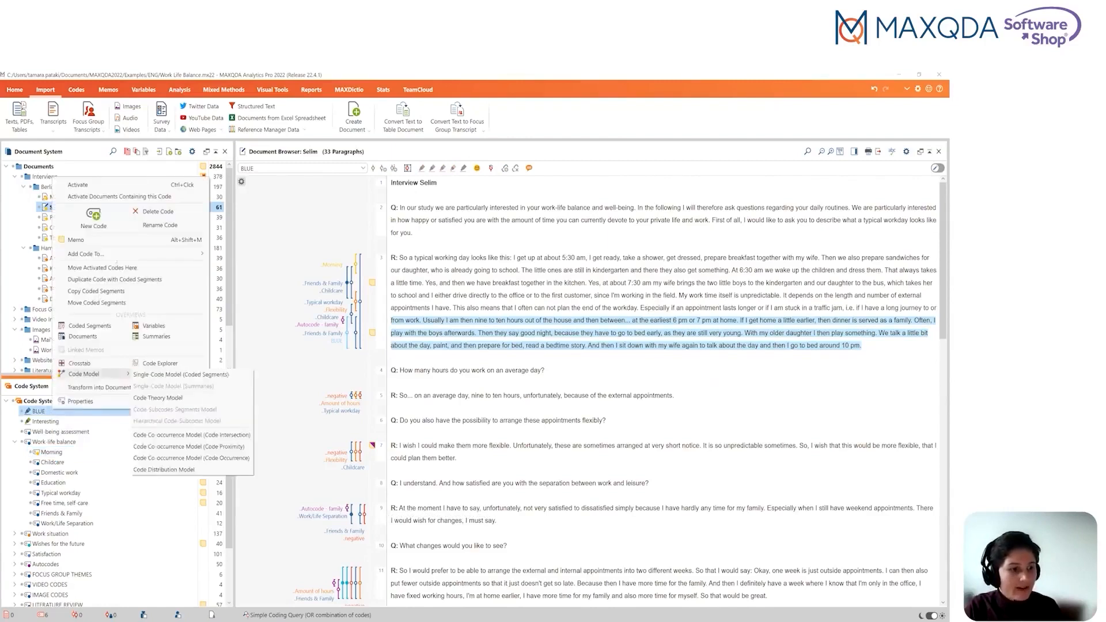
click(158, 226)
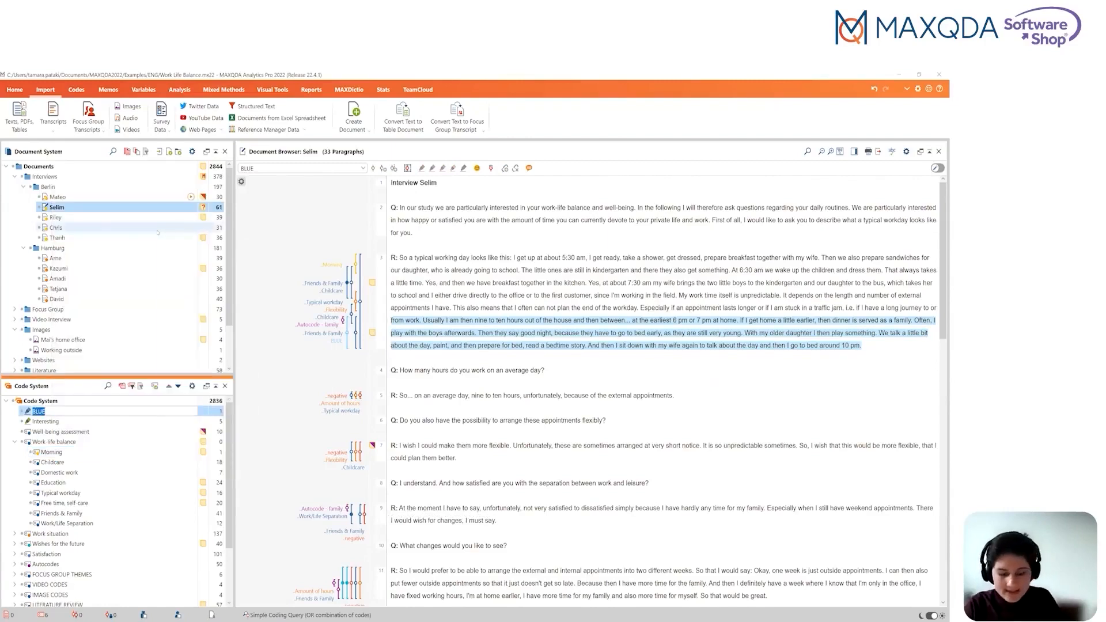
text(Revisit)
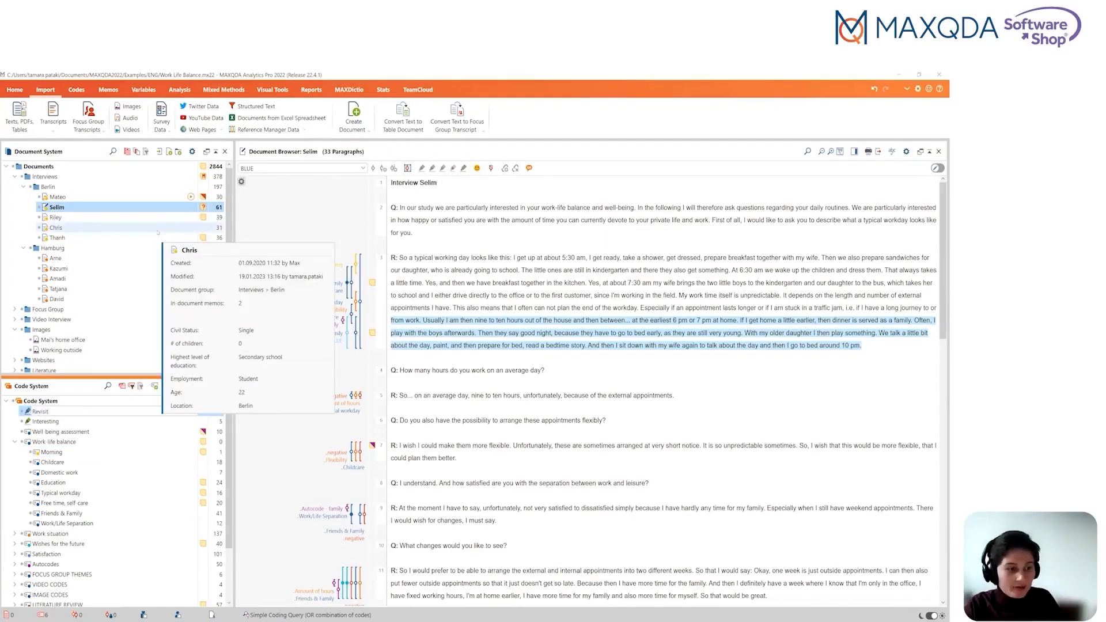
key(Return)
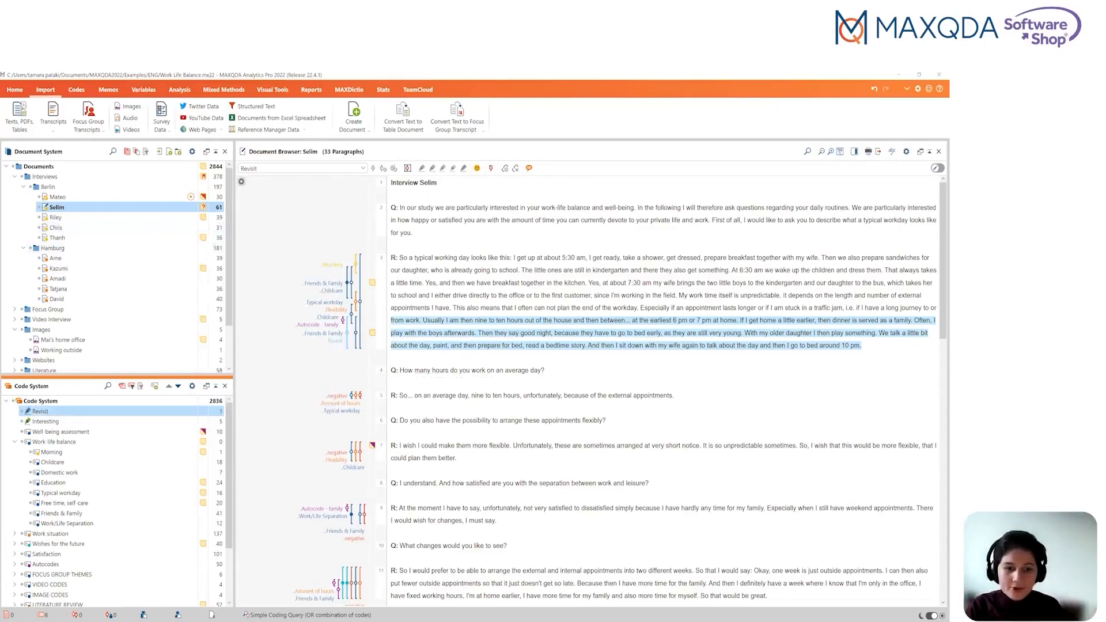
Code the answer in paragraph 5 with the smiling face emoticode, and view the people and animal emoticode categories
drag(400, 396, 674, 396)
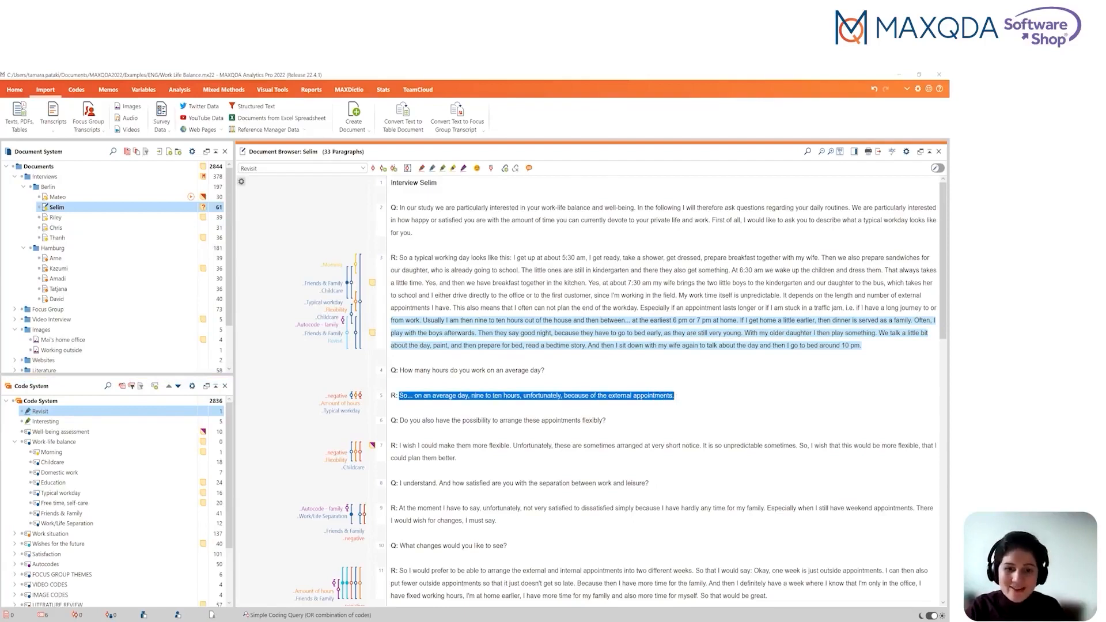
click(477, 168)
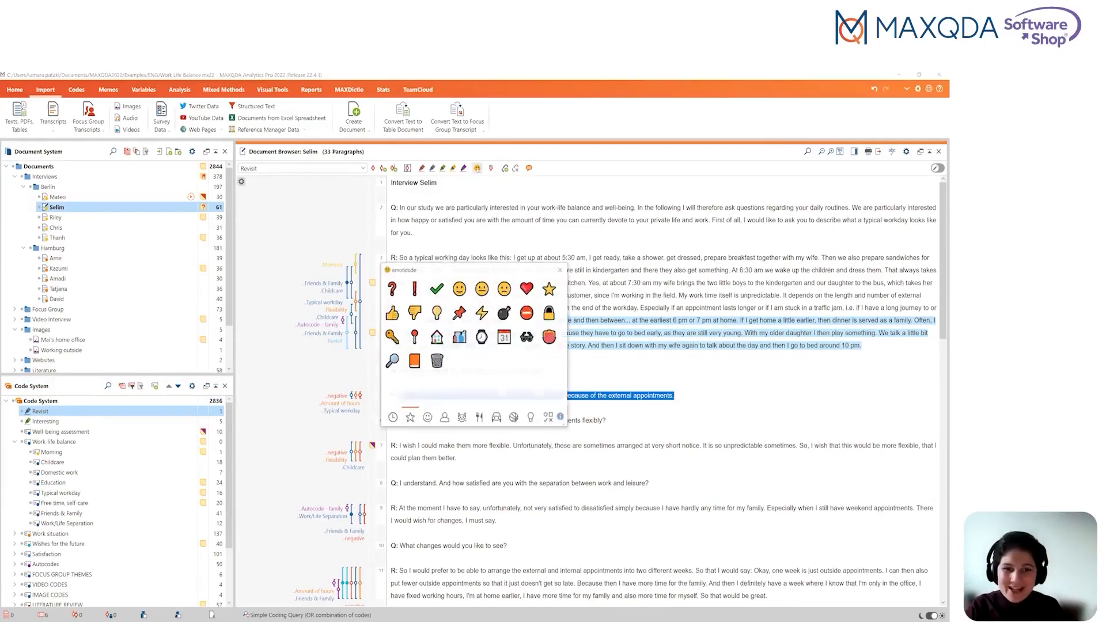
click(460, 288)
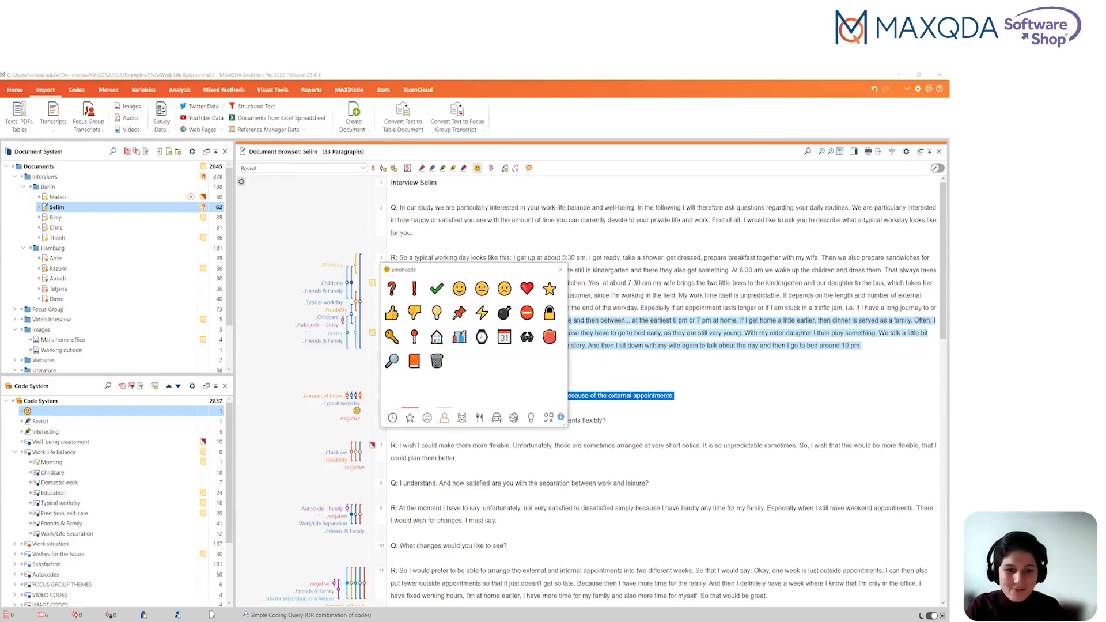
click(445, 418)
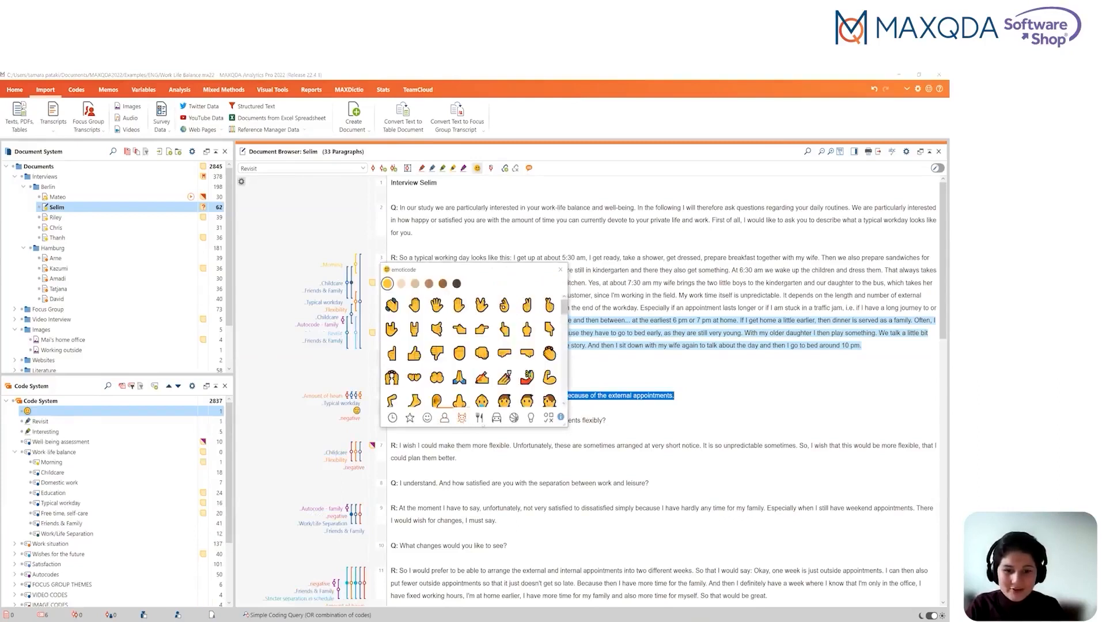
click(462, 417)
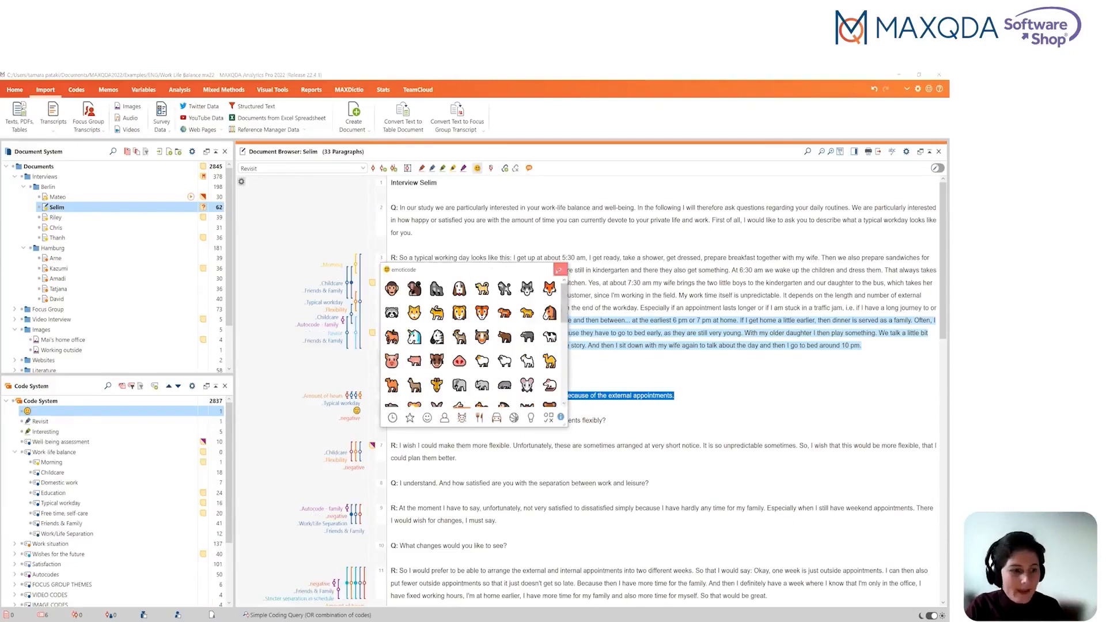
click(559, 269)
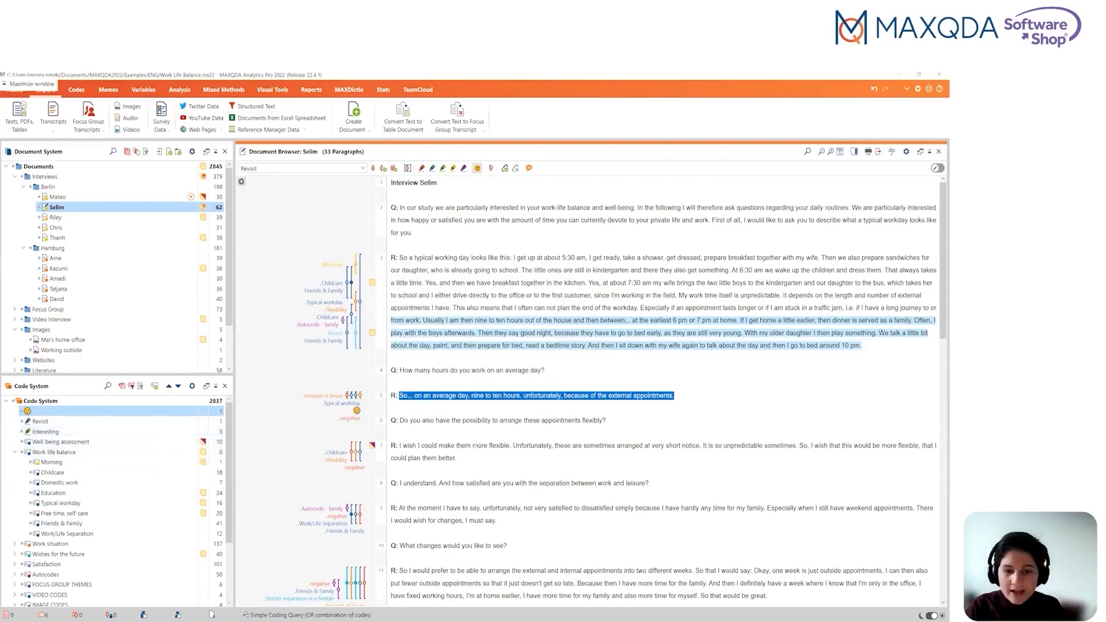
Code the full answer in paragraph 7 with the existing "Morning" code, and clear the text selection
drag(399, 445, 457, 459)
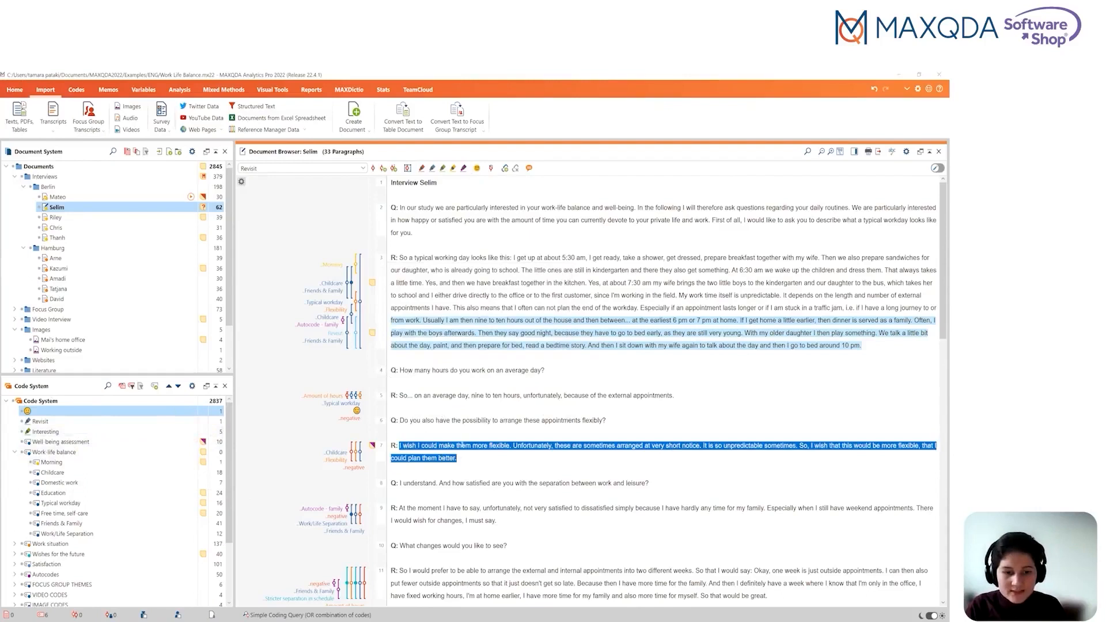
drag(108, 426, 84, 465)
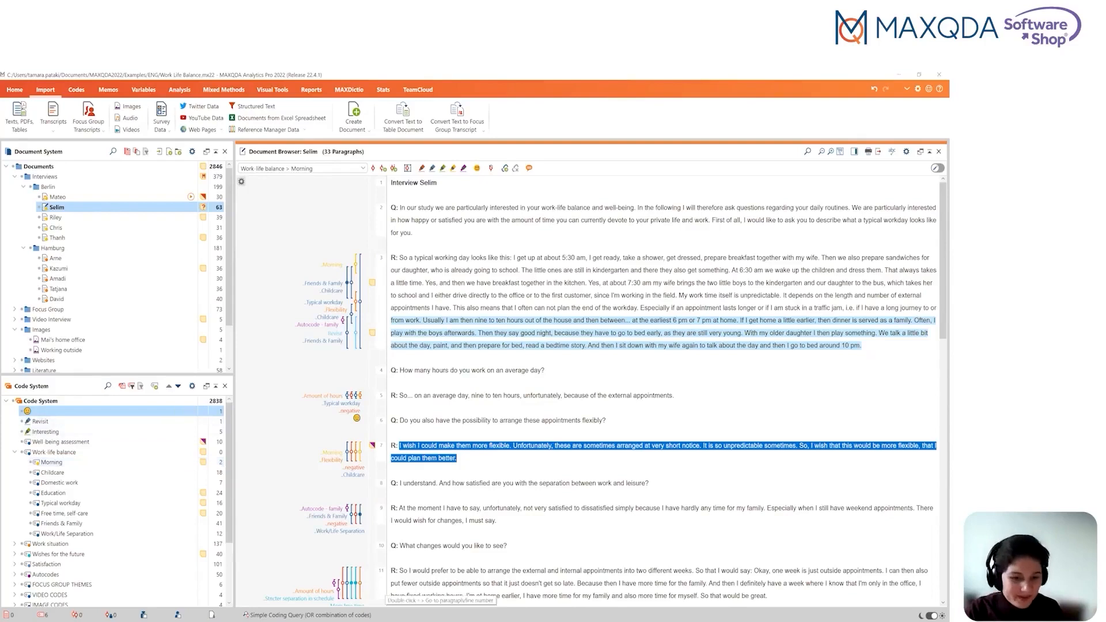
click(392, 508)
scroll(392, 509, down, 1)
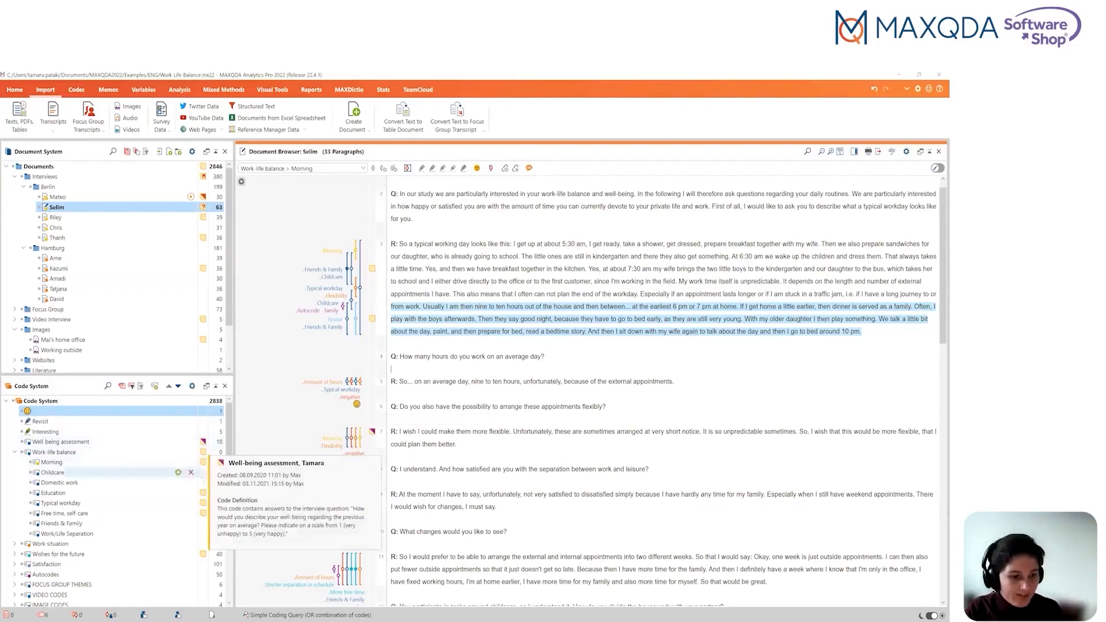
Add the lines "Take your own notes" and "Example" to the code memo of "Morning"
double_click(204, 463)
double_click(204, 463)
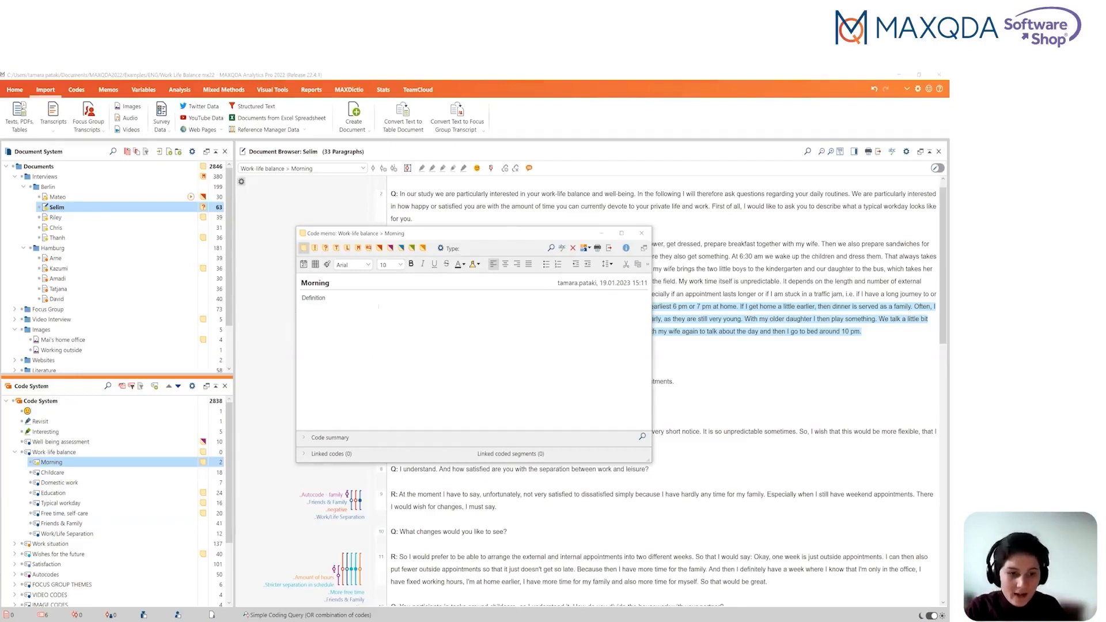
text(Tak)
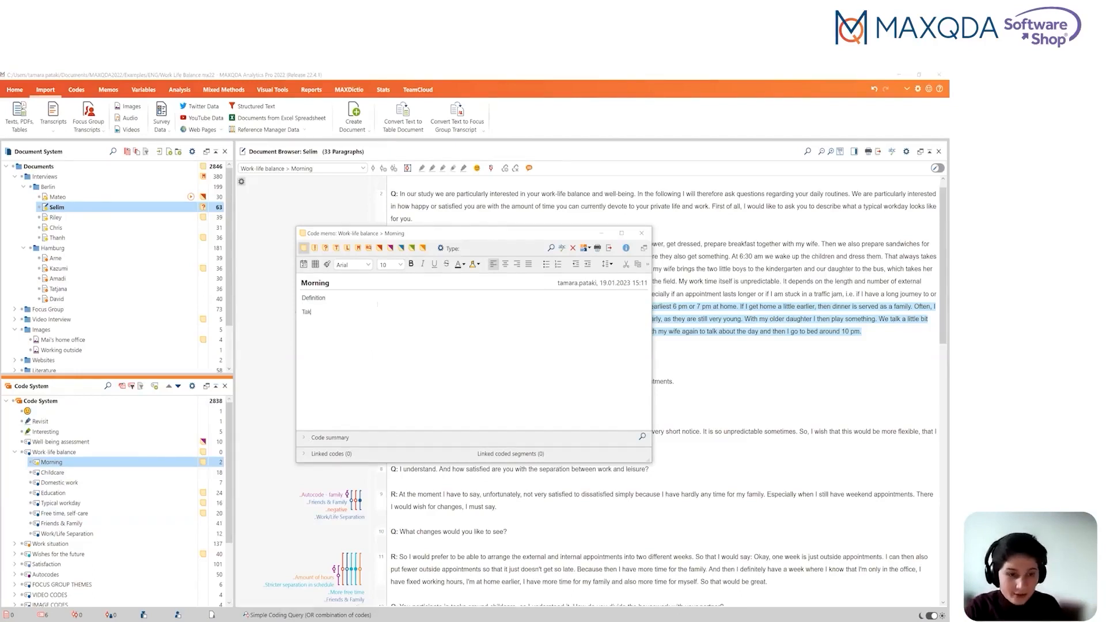
text(e your own notes)
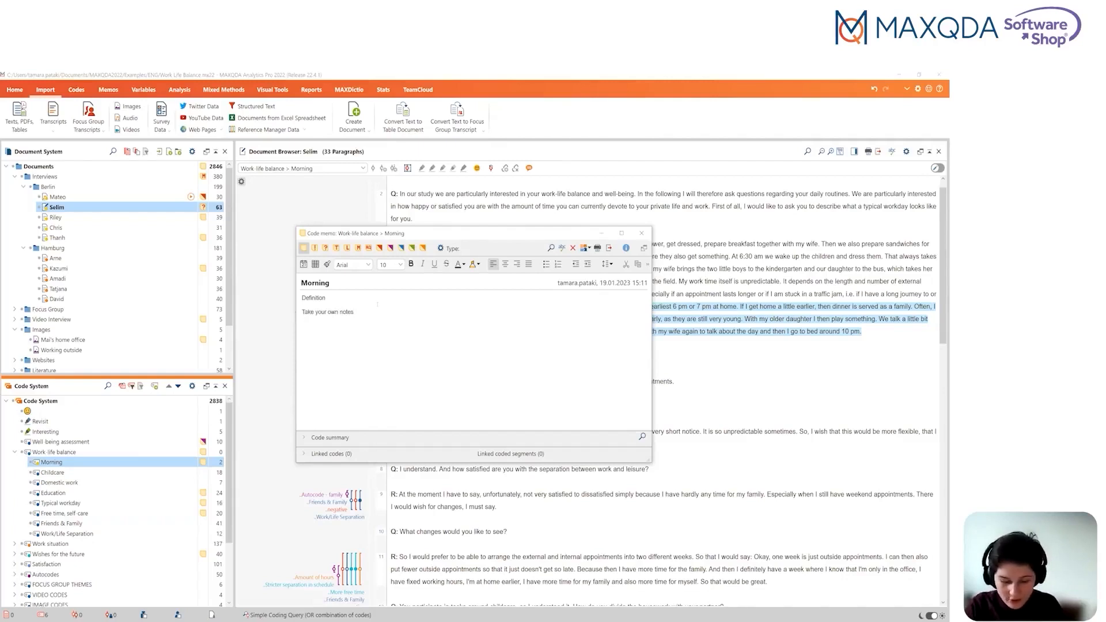
text(Example)
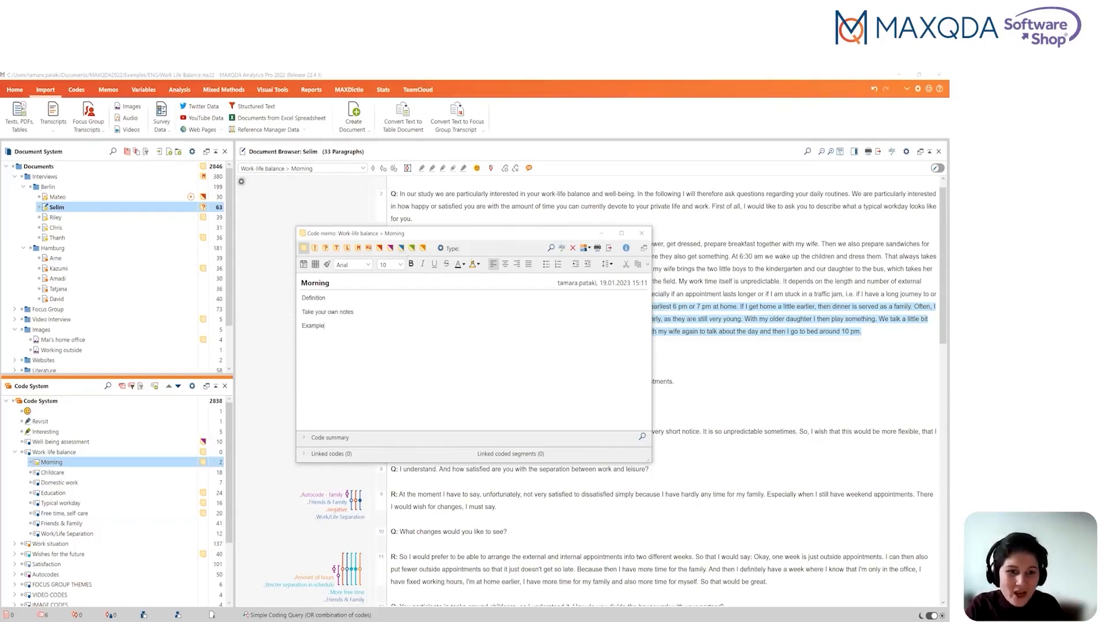
Assign the dark red type label to the "Morning" code memo, check the list of type labels, and close the memo
click(380, 248)
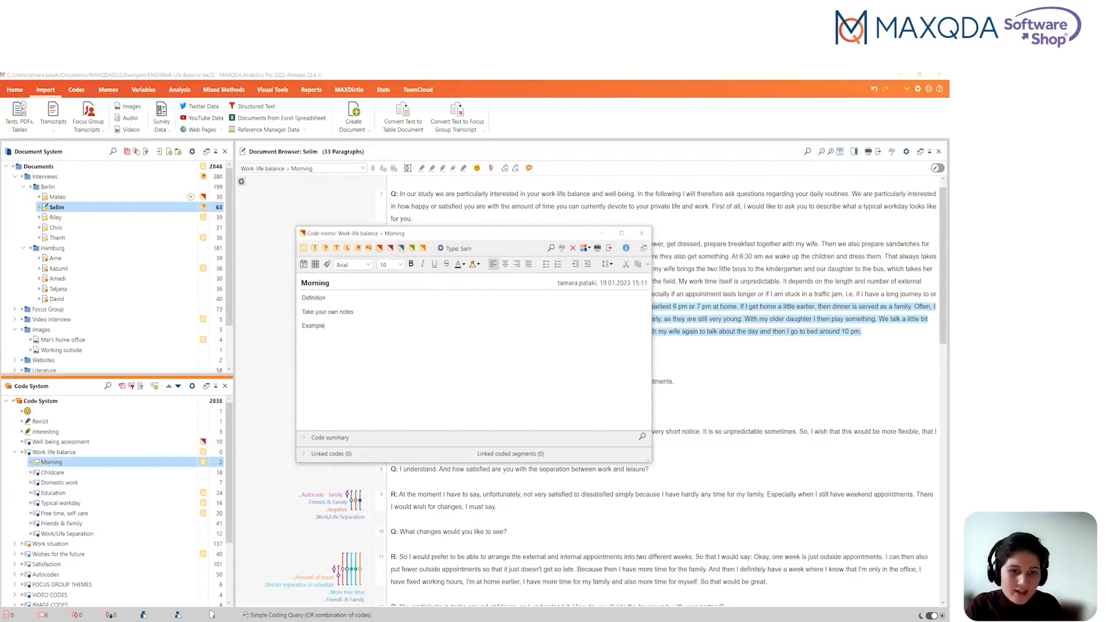
click(390, 249)
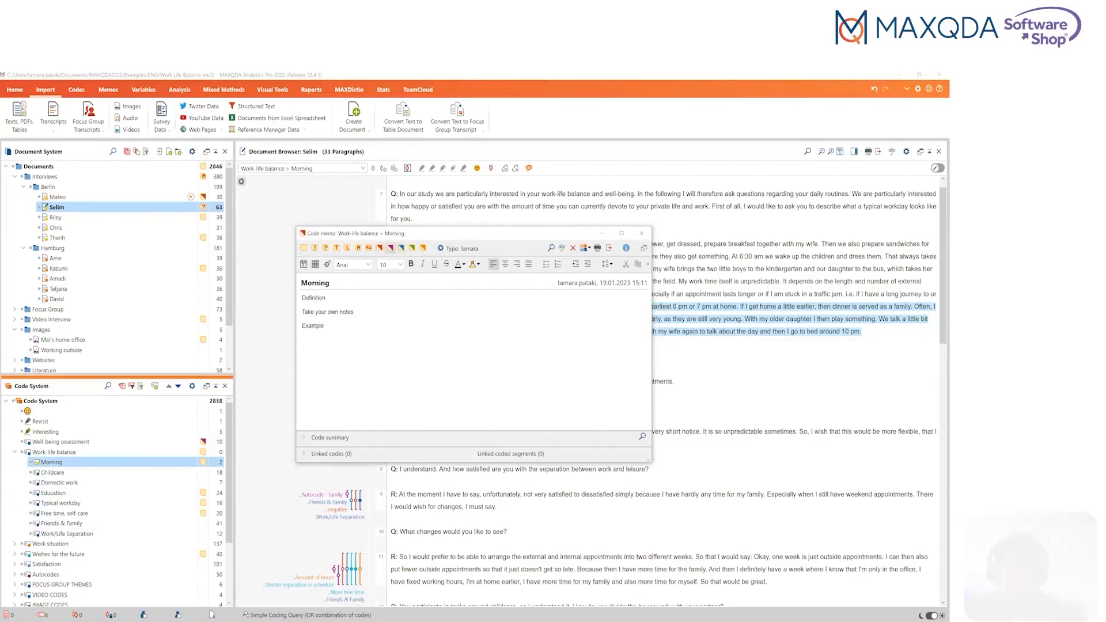
click(441, 248)
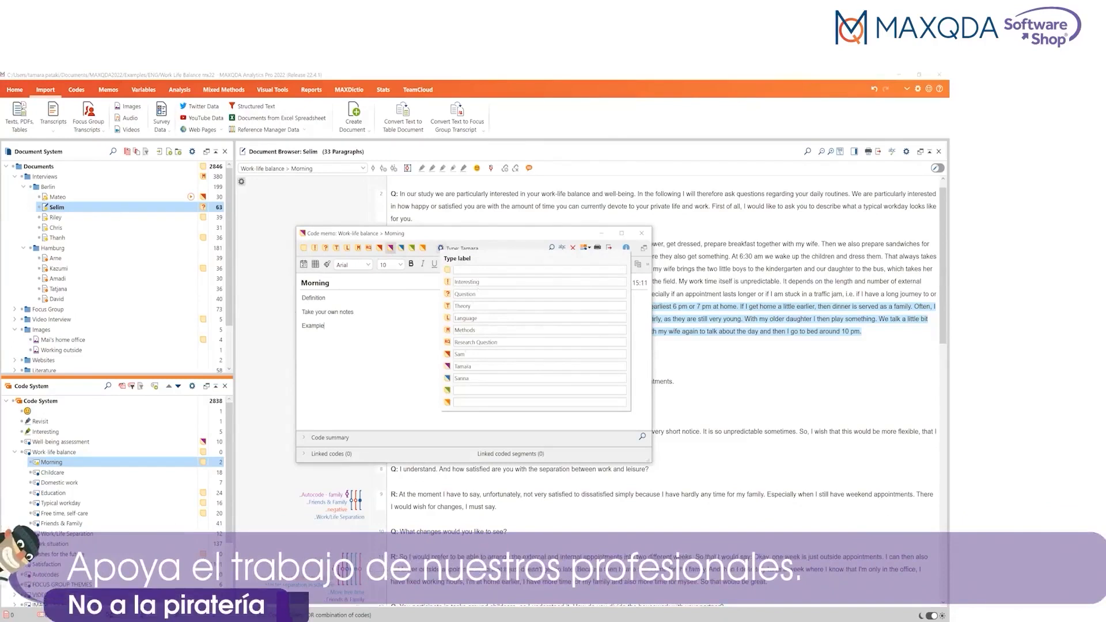
click(650, 235)
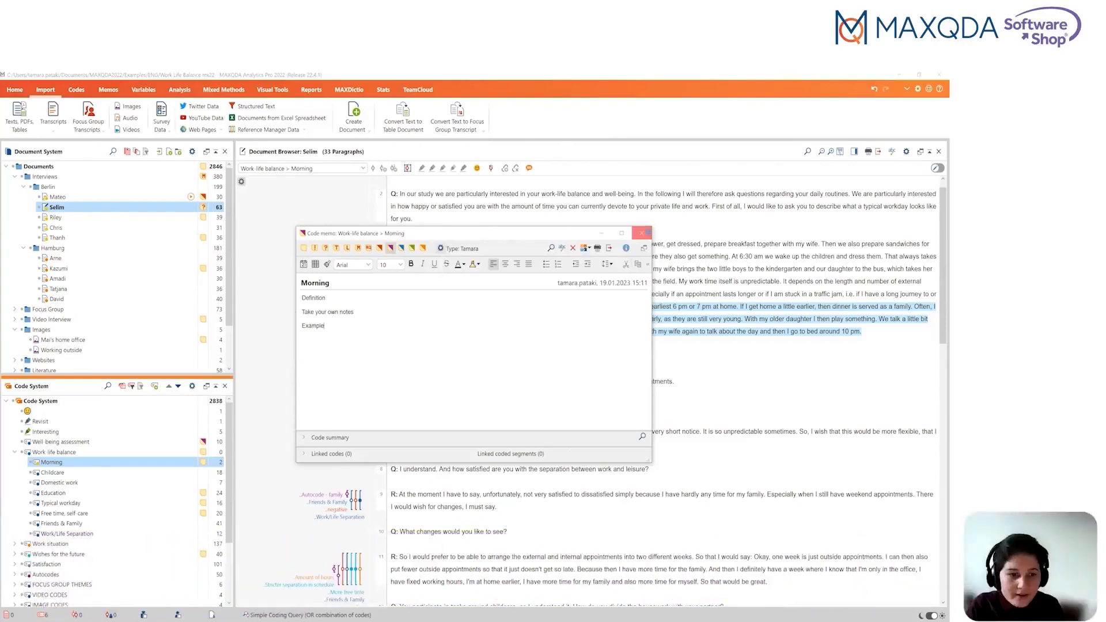
click(650, 233)
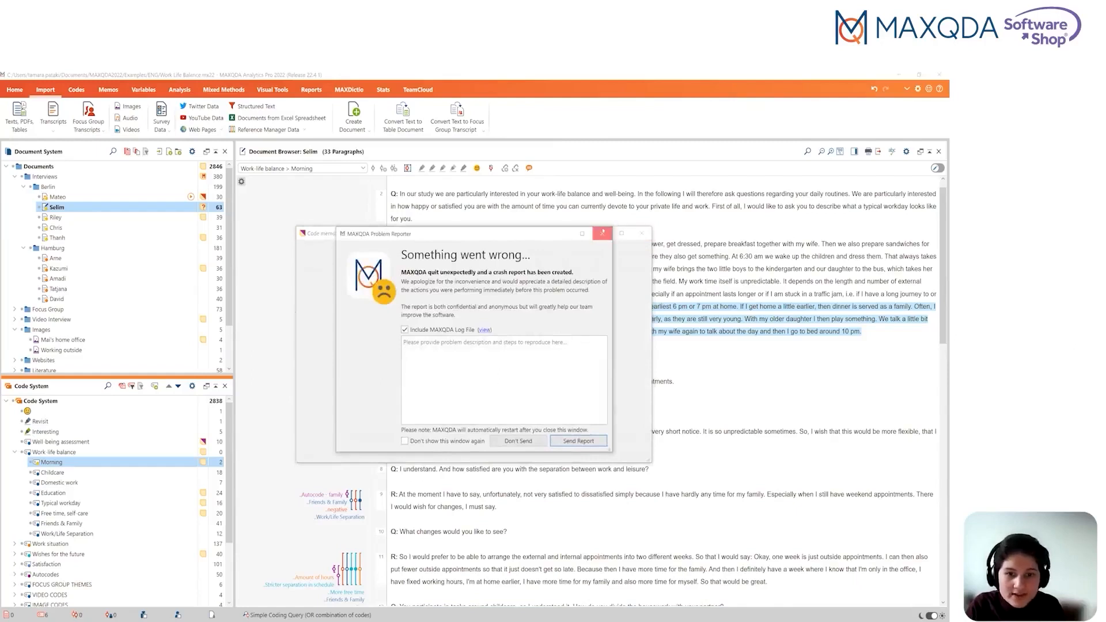
Close the problem reporter so that the program can restart
click(603, 233)
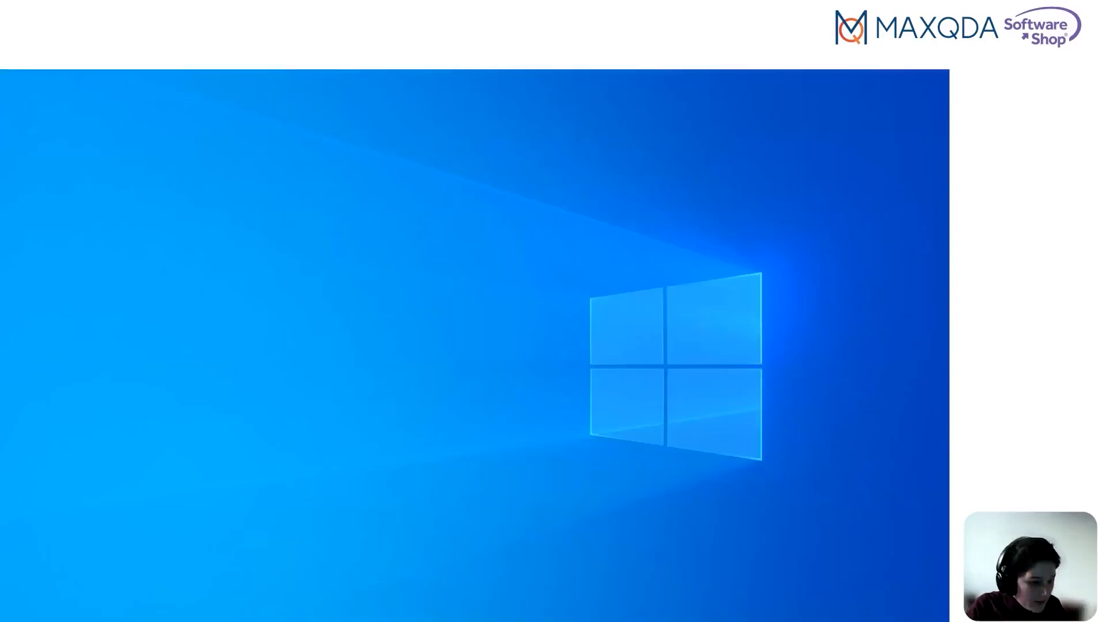
key(super)
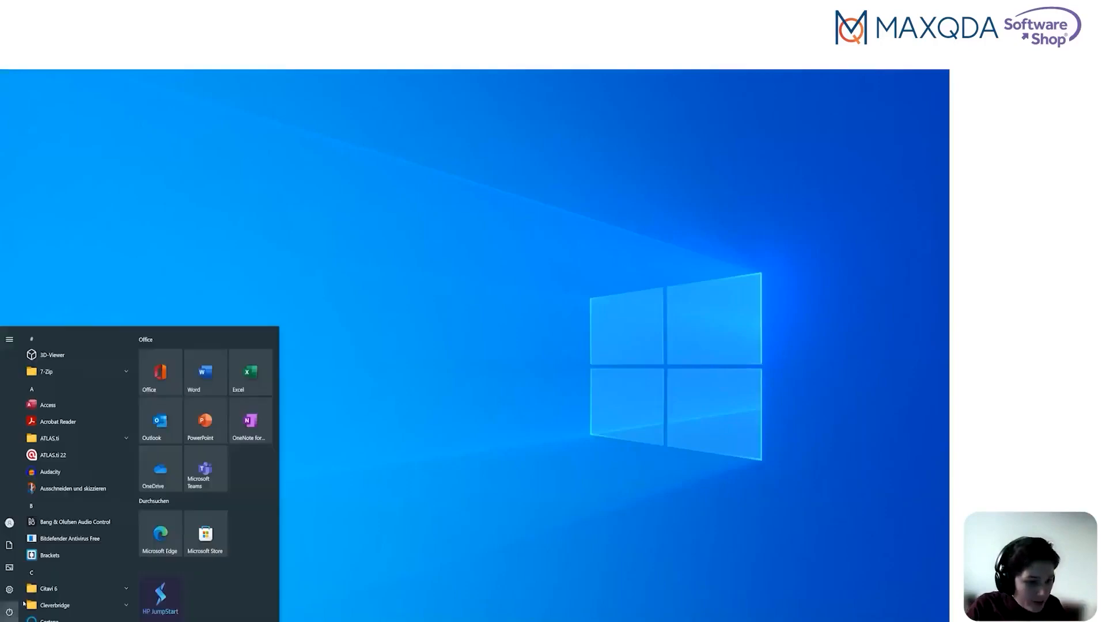
key(Escape)
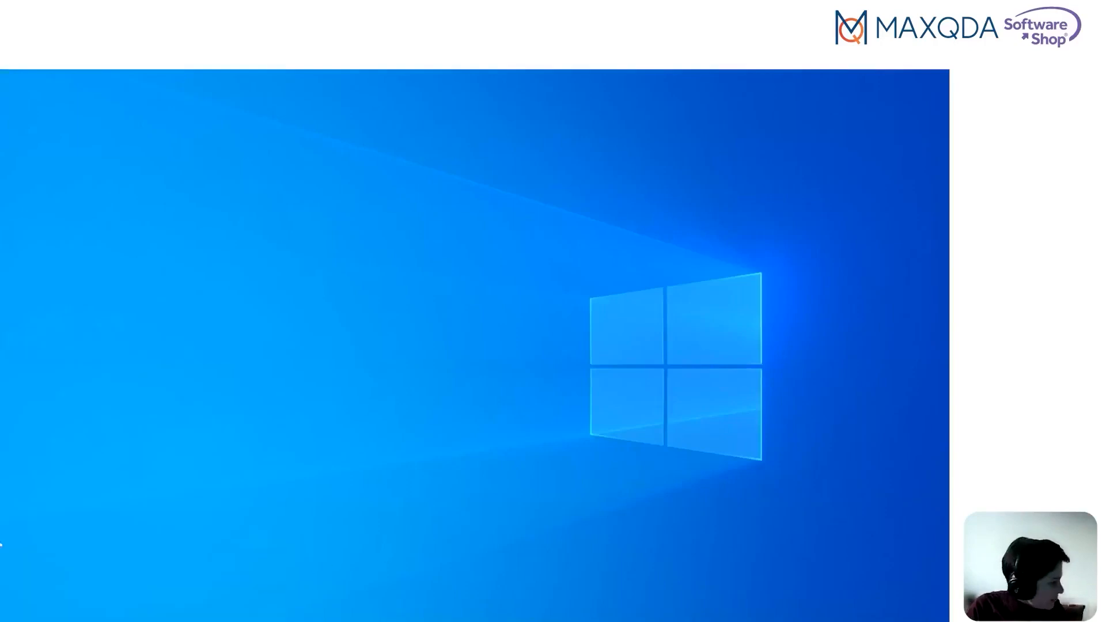
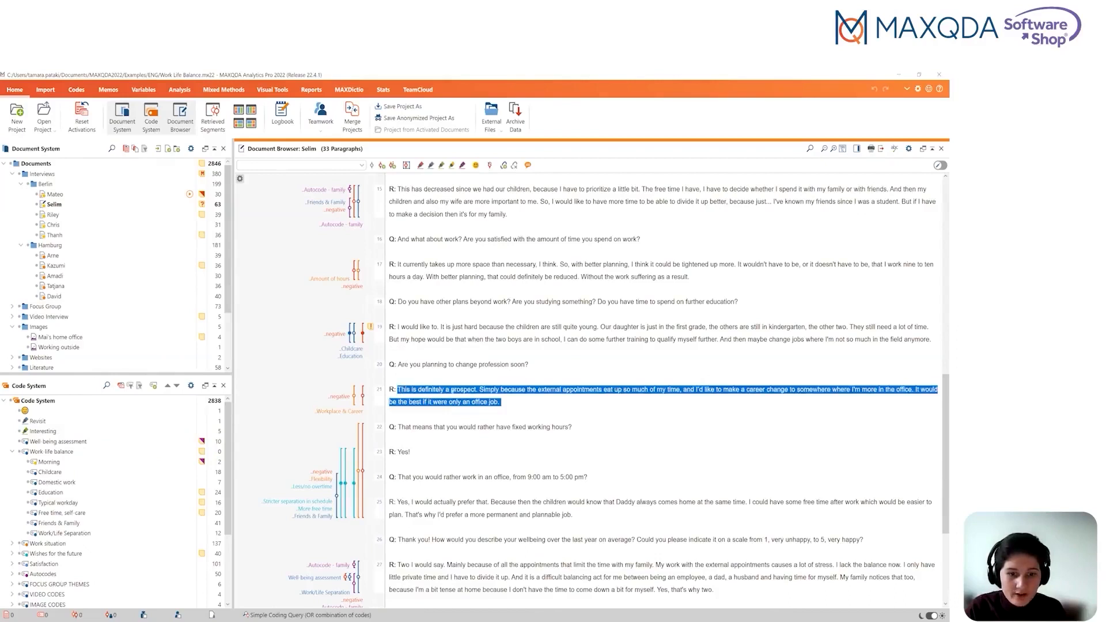
View the coding and memo options for the selected answer in paragraph 21, and clear the selection
right_click(435, 382)
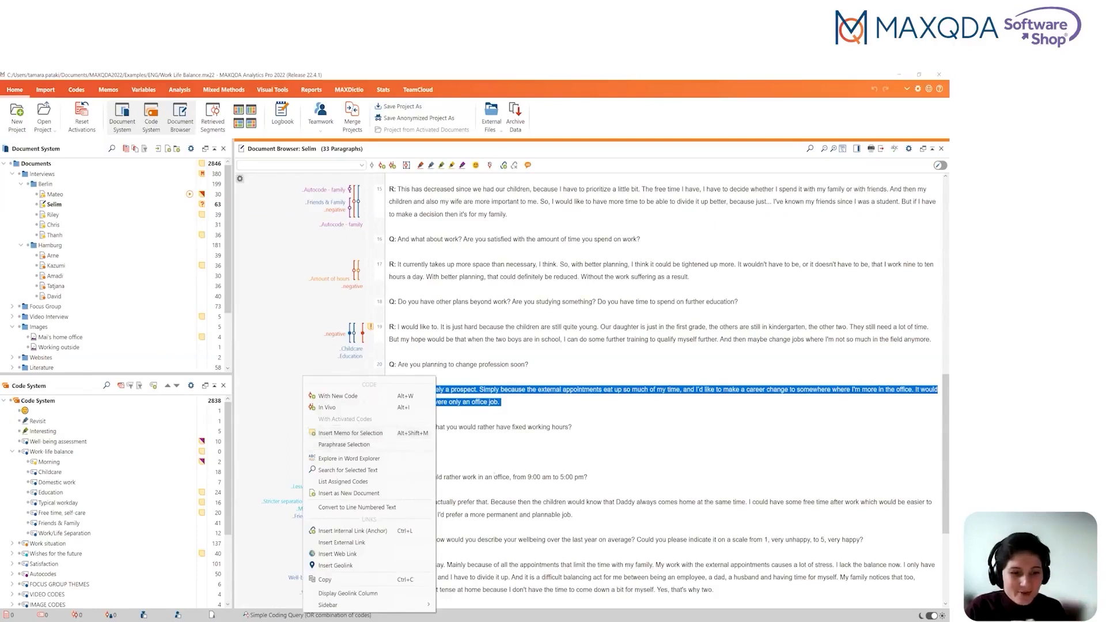
click(495, 476)
click(390, 477)
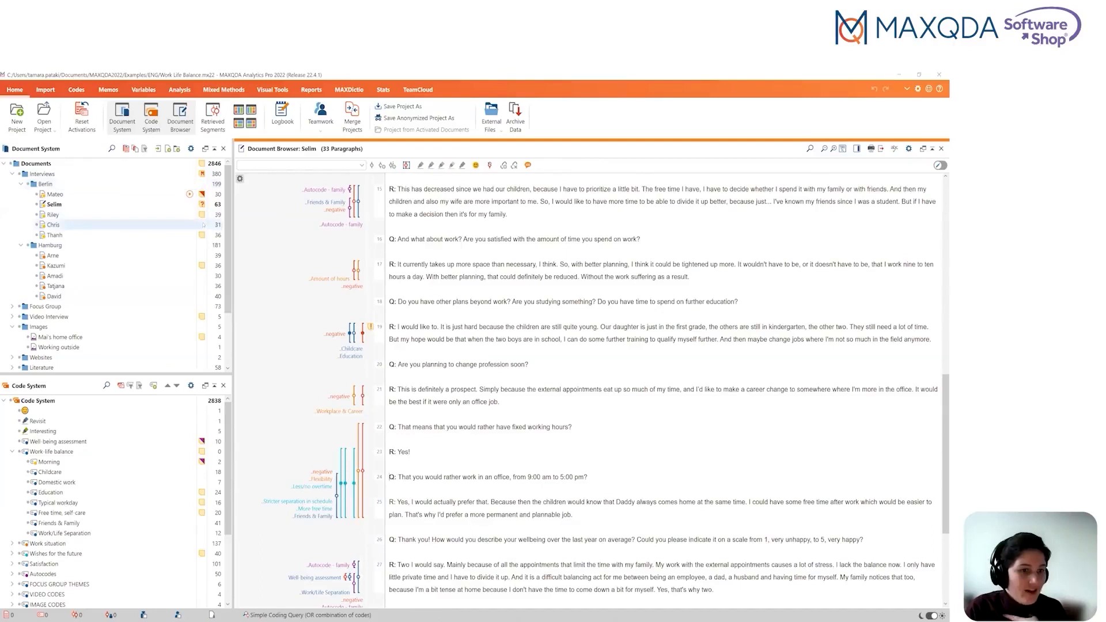
View the document variables of the third interview in the Hamburg group, widen the table to show more columns, and close it
click(86, 194)
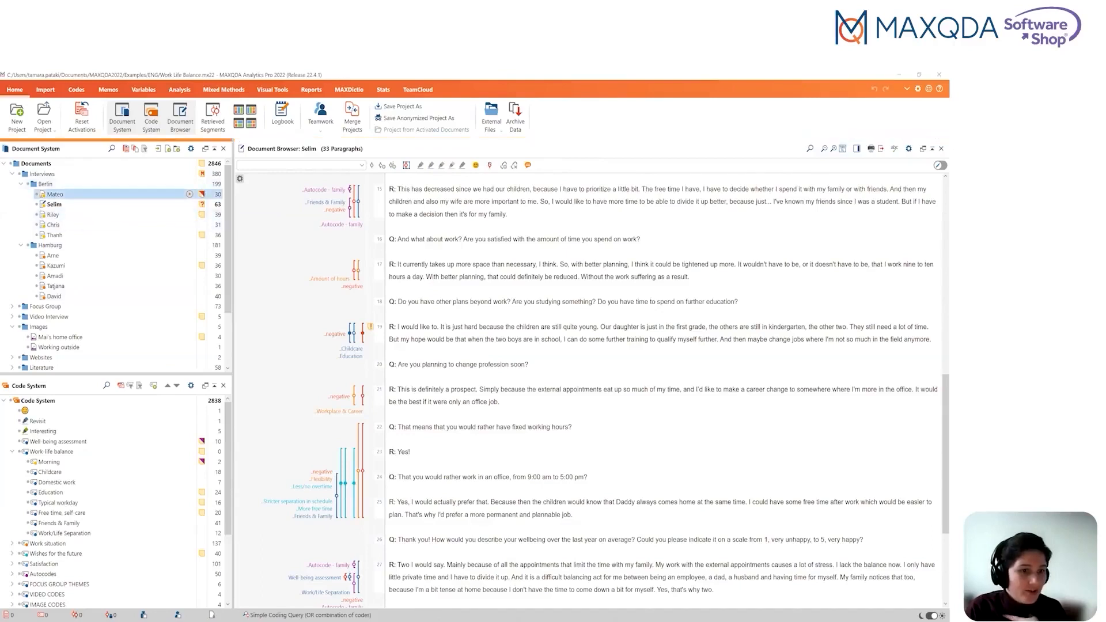
mouse_move(202, 194)
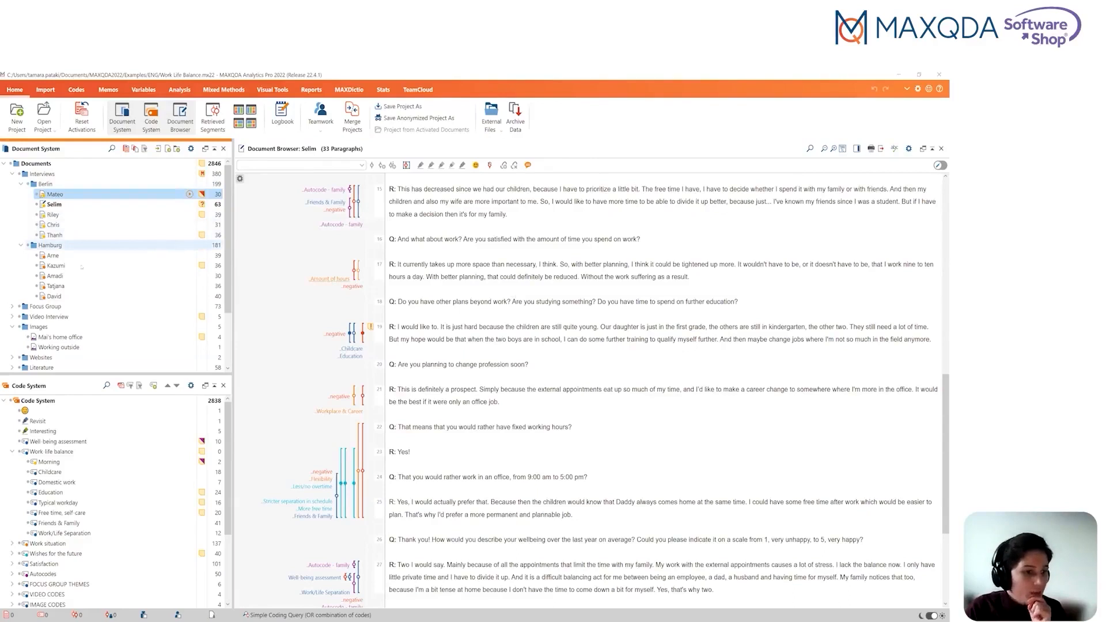
right_click(55, 276)
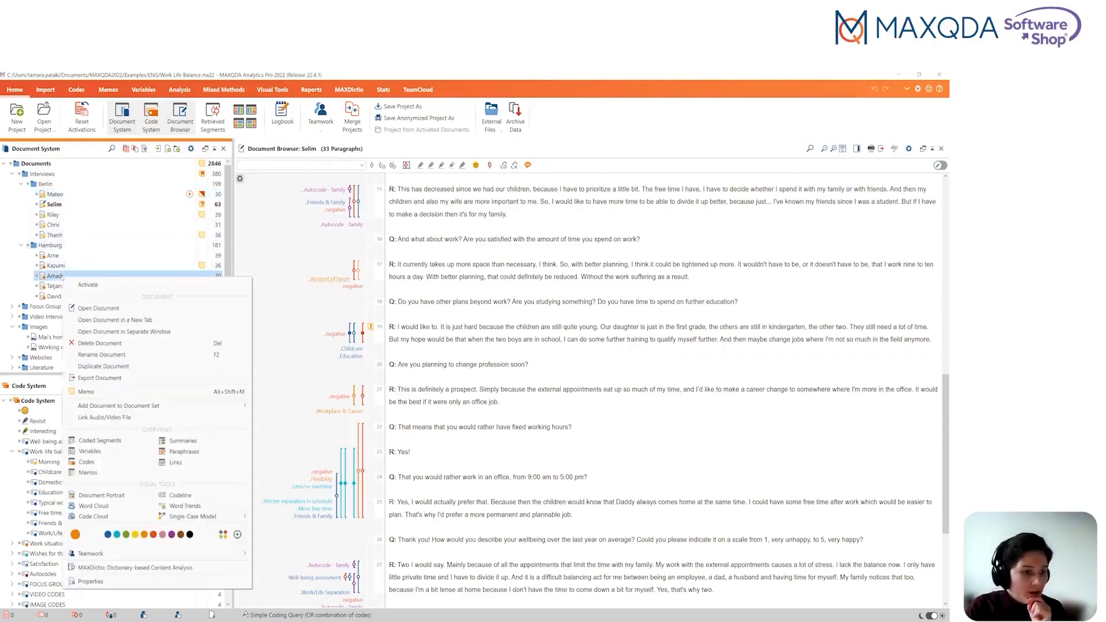
click(85, 451)
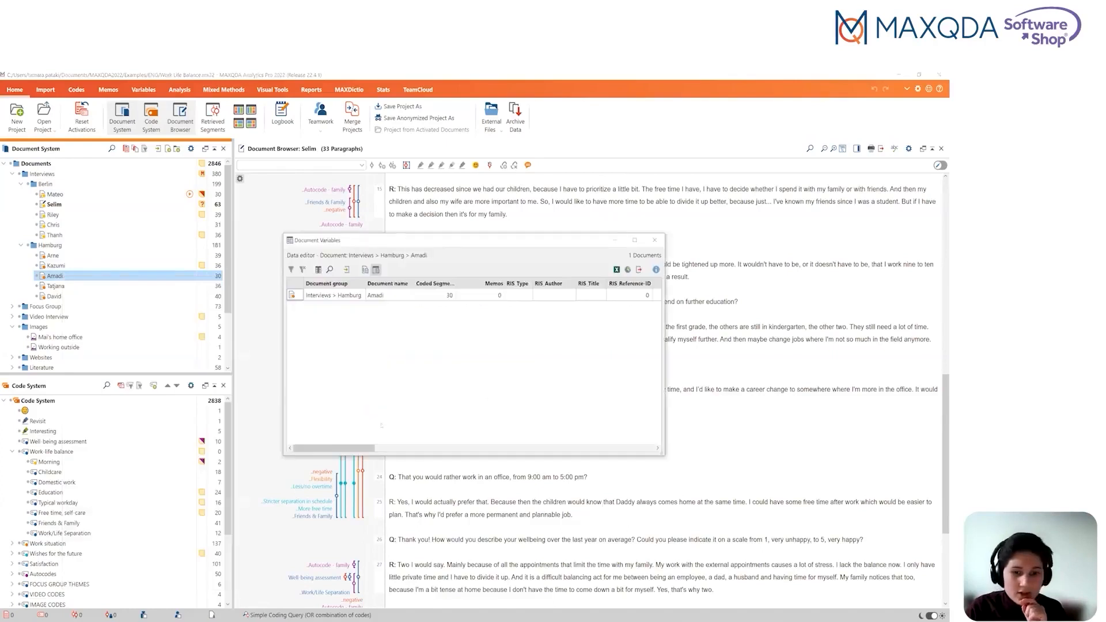
drag(664, 454, 910, 495)
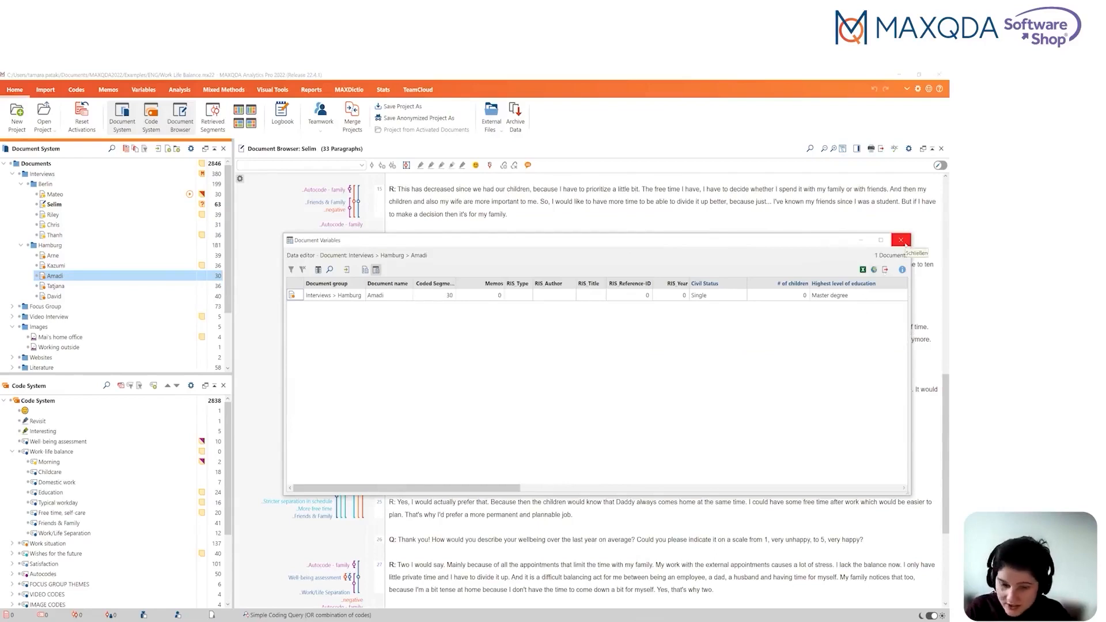
click(902, 241)
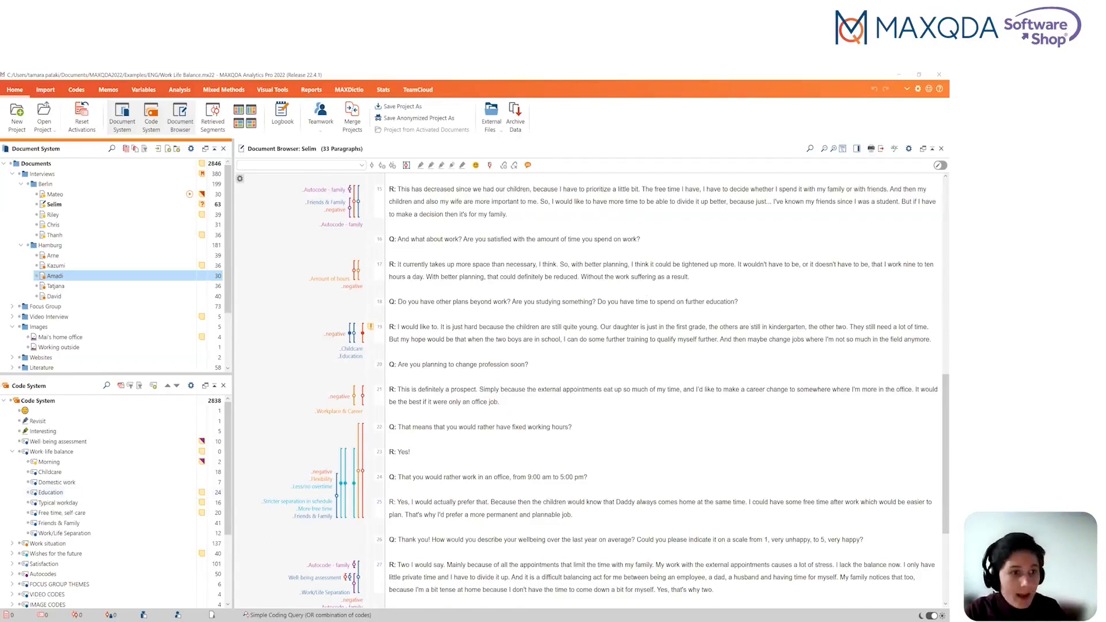
Retrieve the "Typical workday" segments of the first Berlin interview and display the found segment in its source document
click(212, 116)
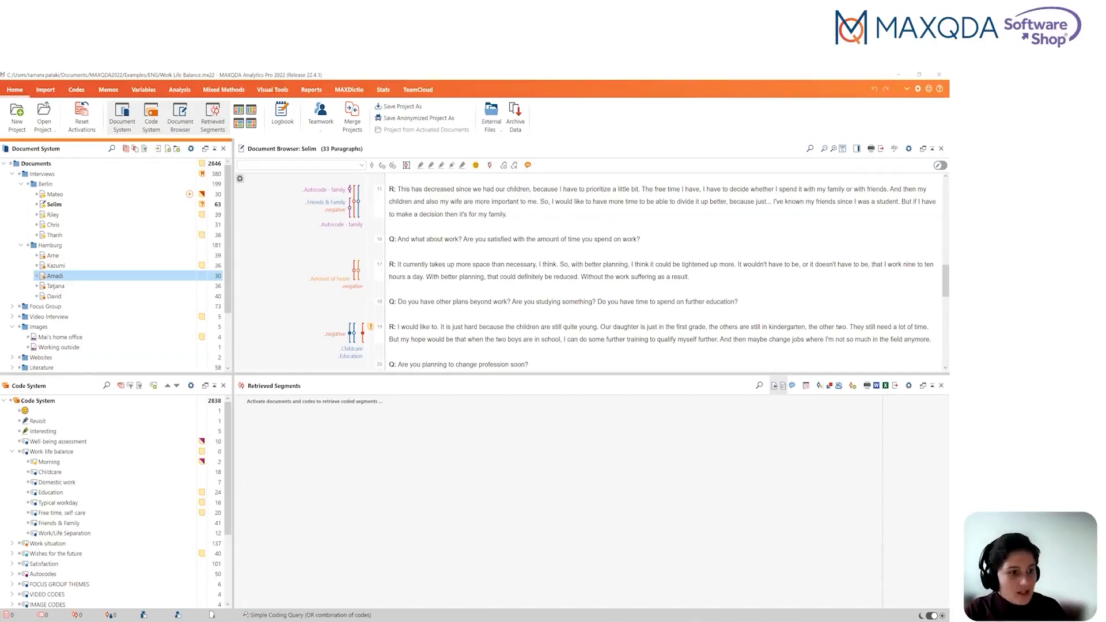
mouse_move(159, 211)
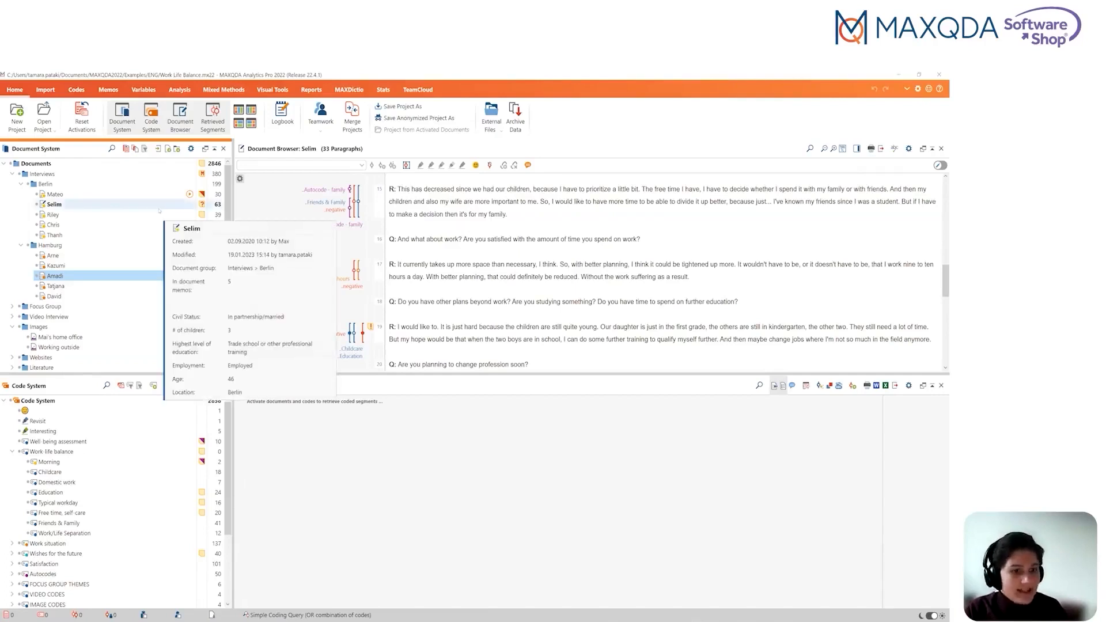
mouse_move(53, 196)
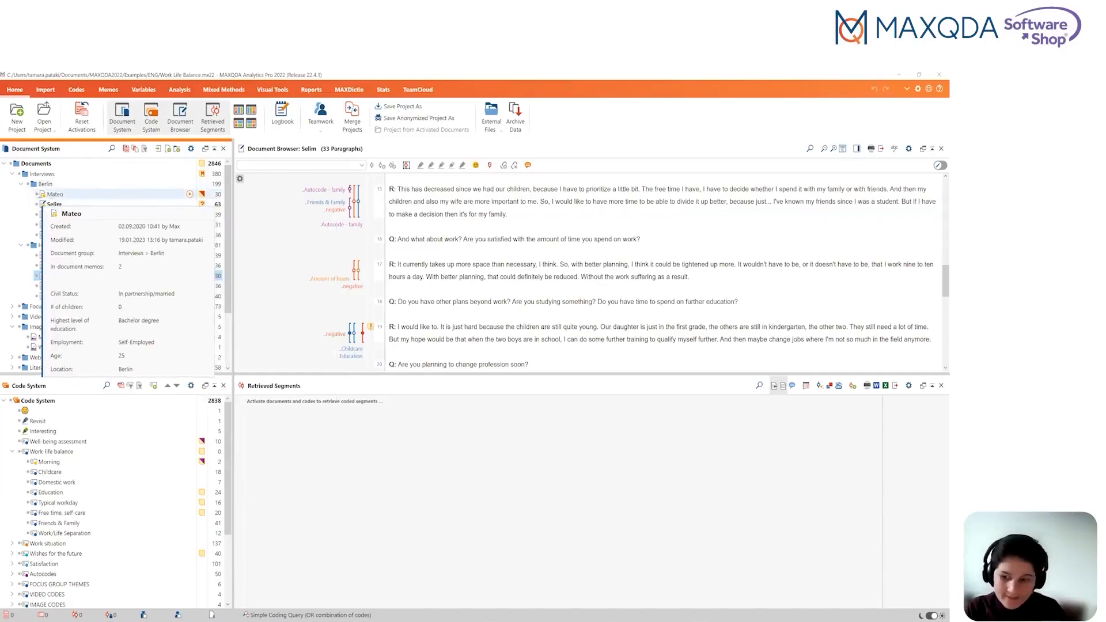
click(42, 194)
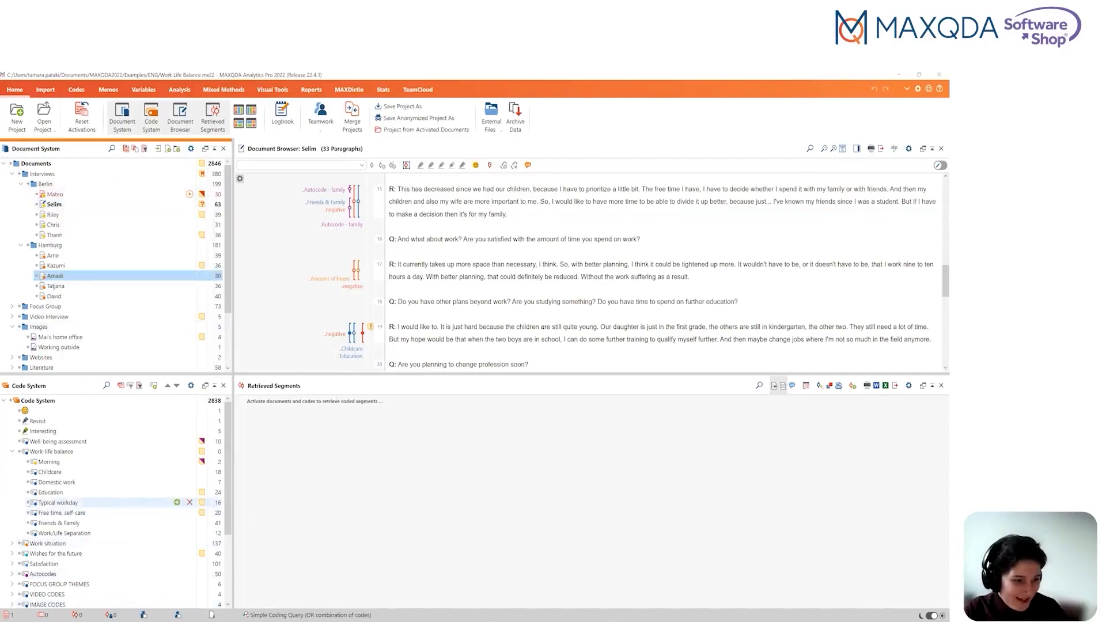
click(28, 503)
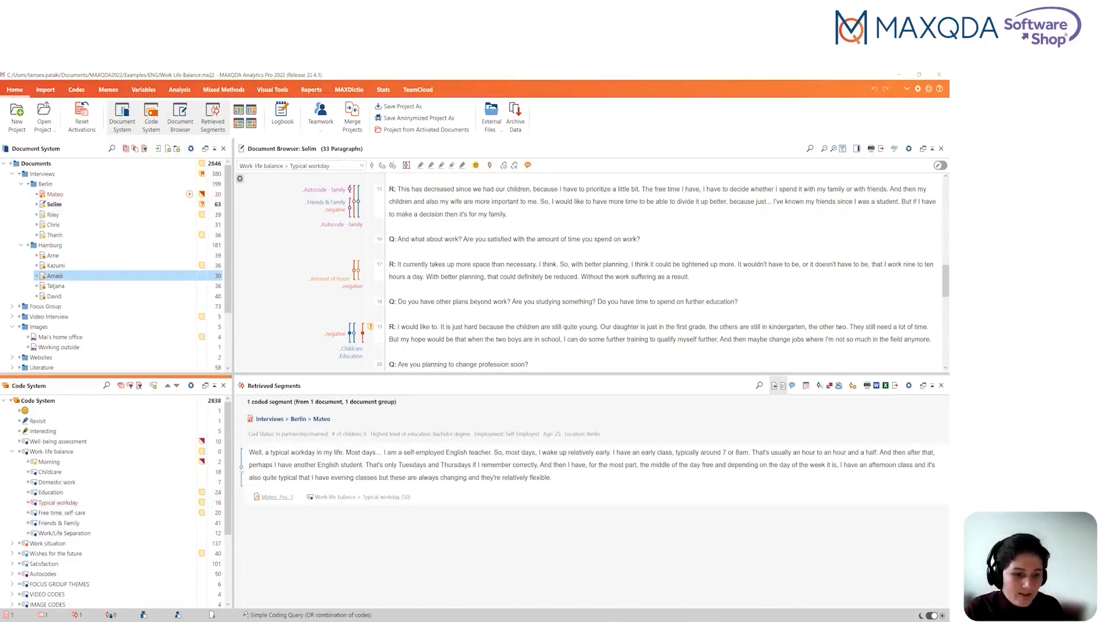
click(277, 497)
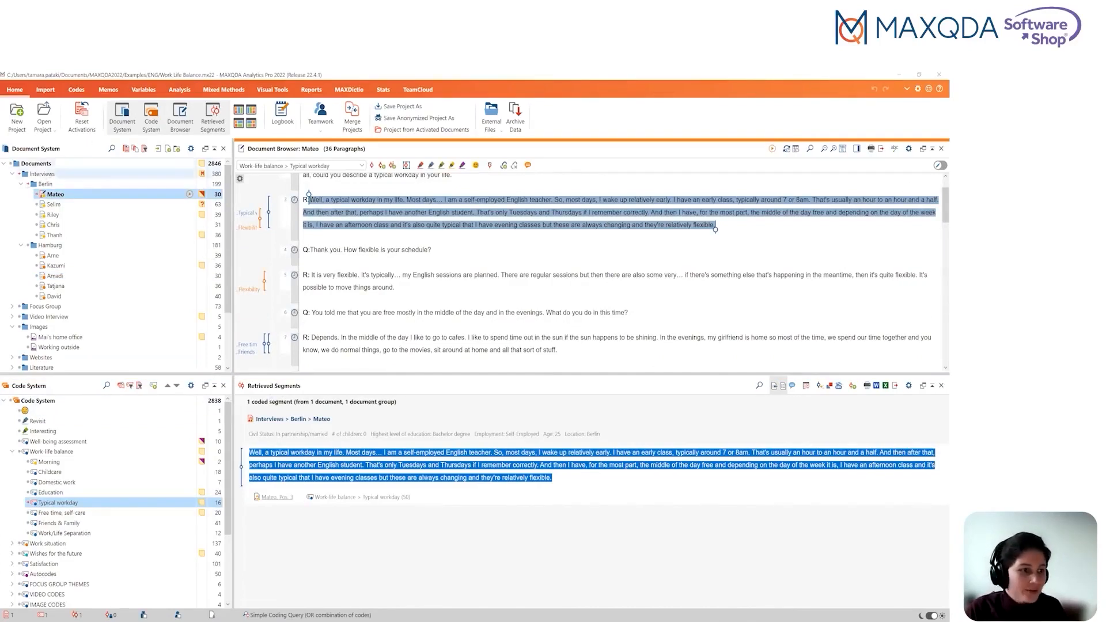
Activate all interviews in the Berlin group and read through their retrieved "Typical workday" segments
click(27, 184)
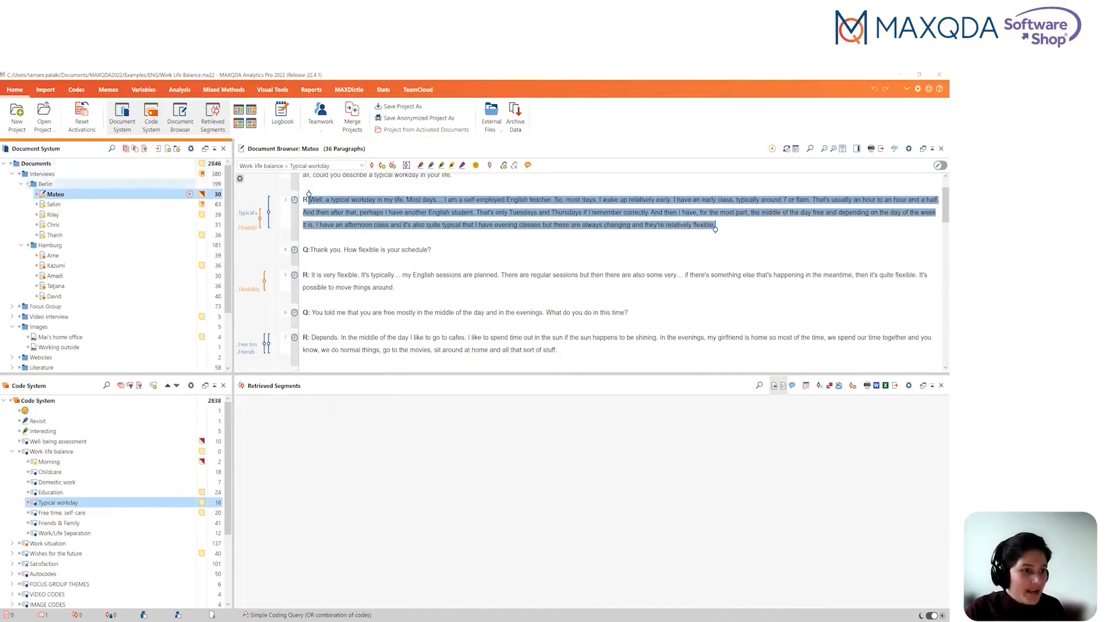
click(27, 184)
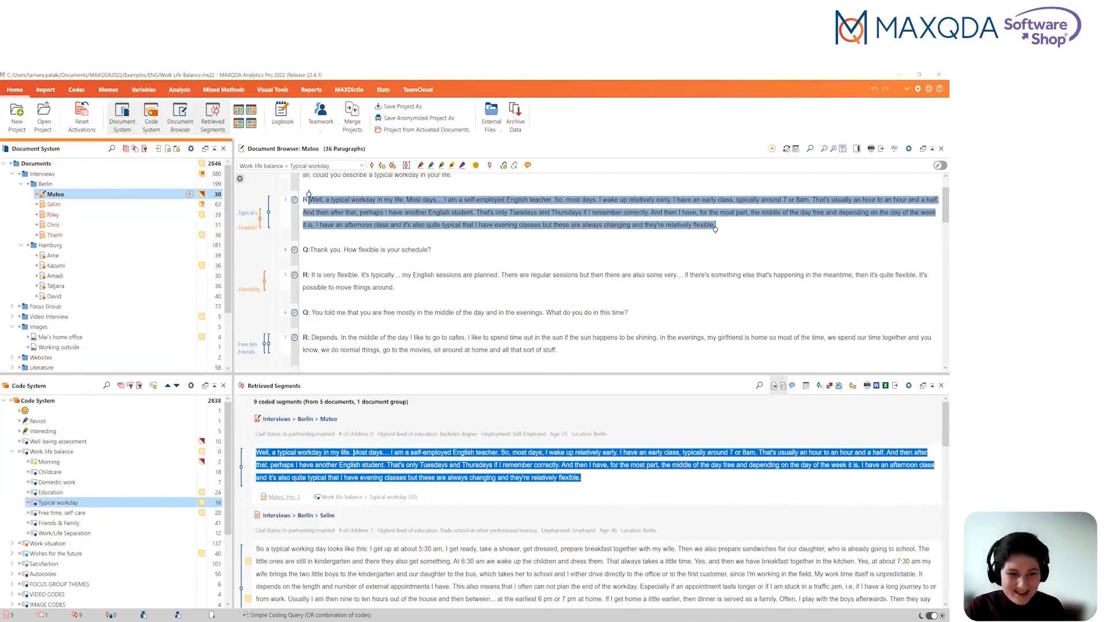
scroll(589, 501, down, 6)
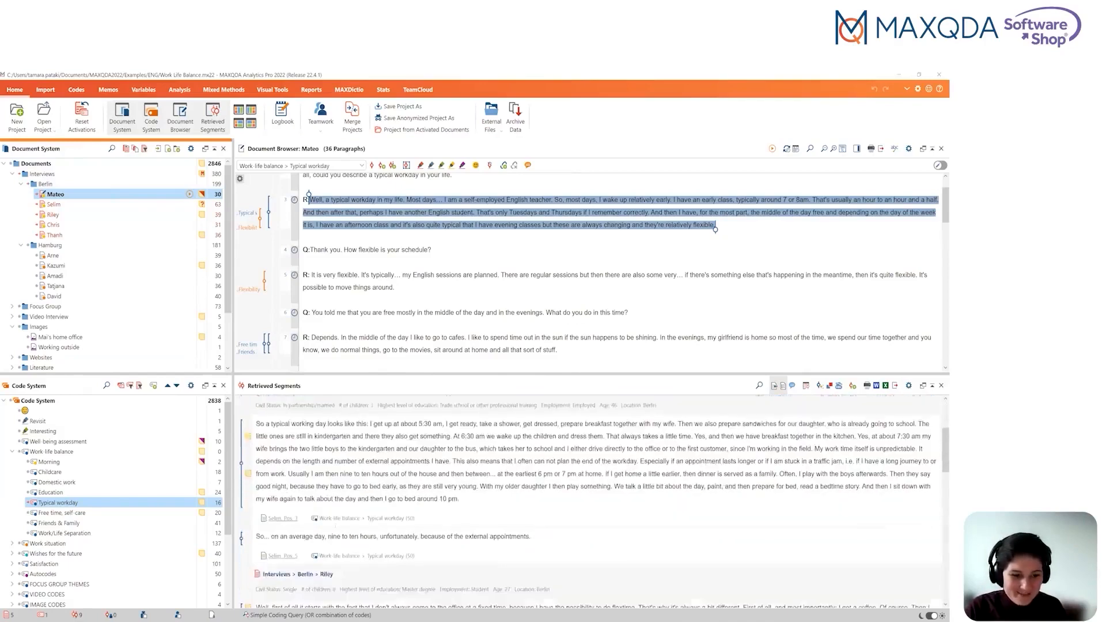
scroll(590, 501, down, 2)
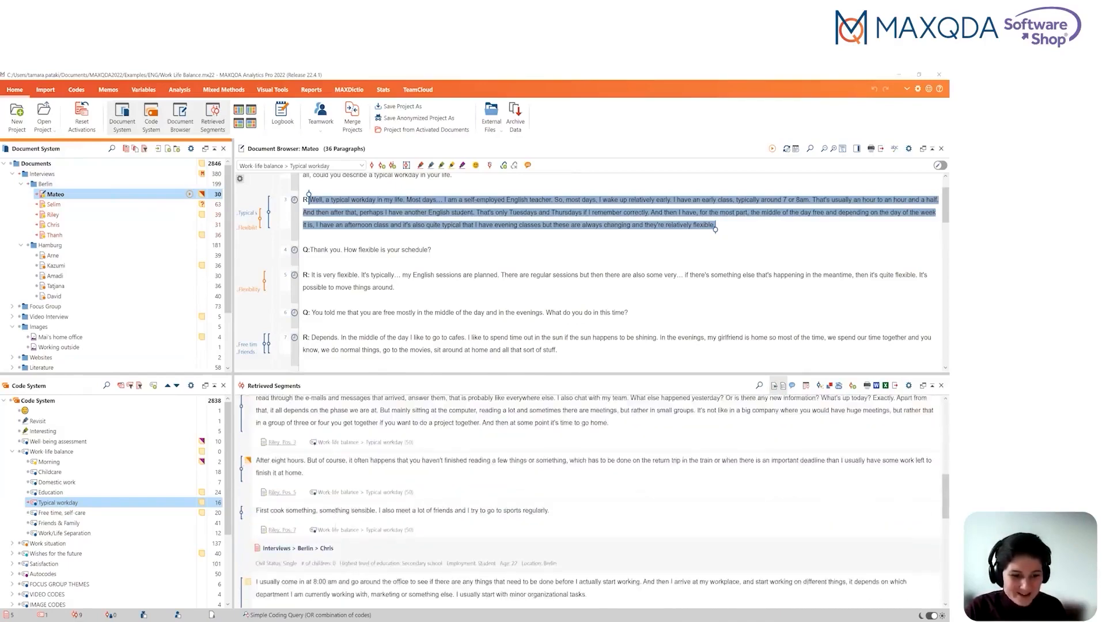
scroll(334, 530, down, 2)
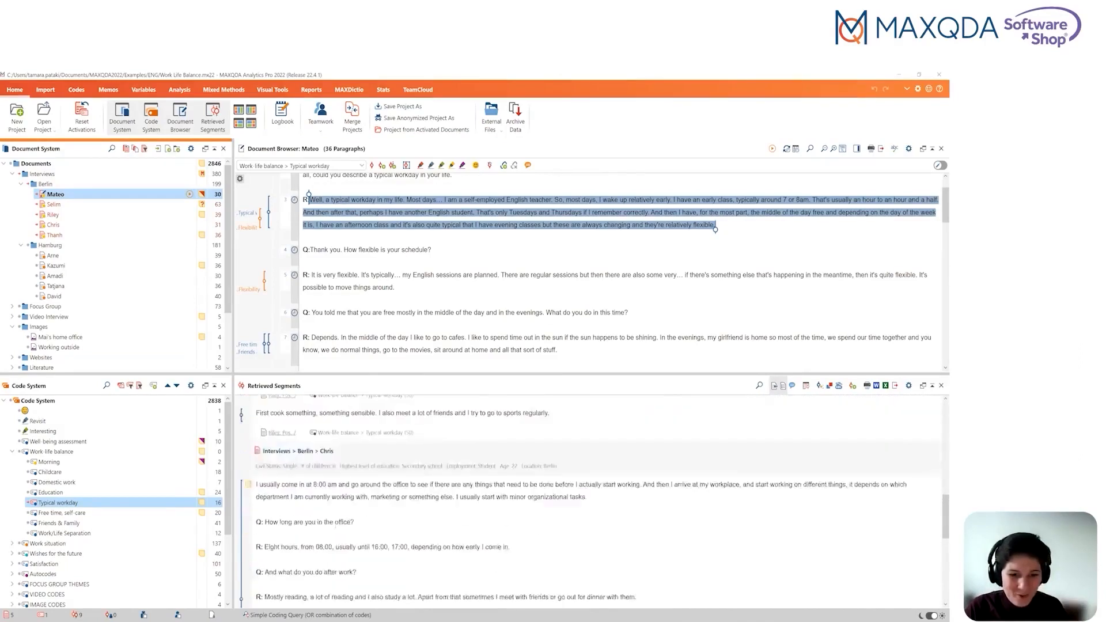
scroll(589, 502, up, 2)
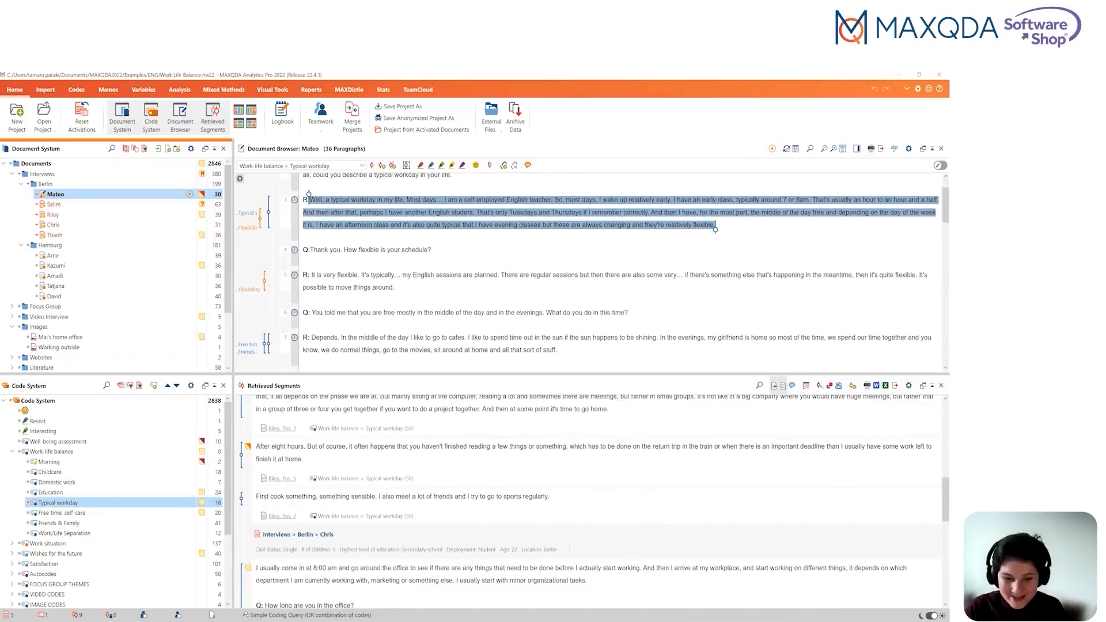
scroll(593, 502, down, 3)
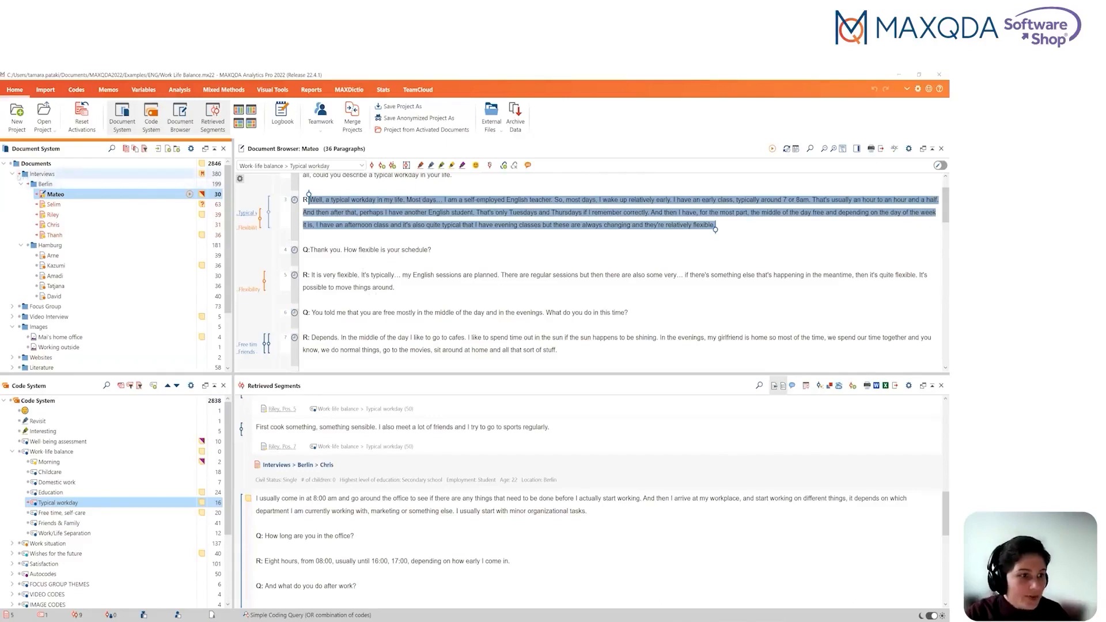
Reset the document and code activations, and create a word cloud from the Berlin interview group in an enlarged window
click(126, 149)
click(120, 385)
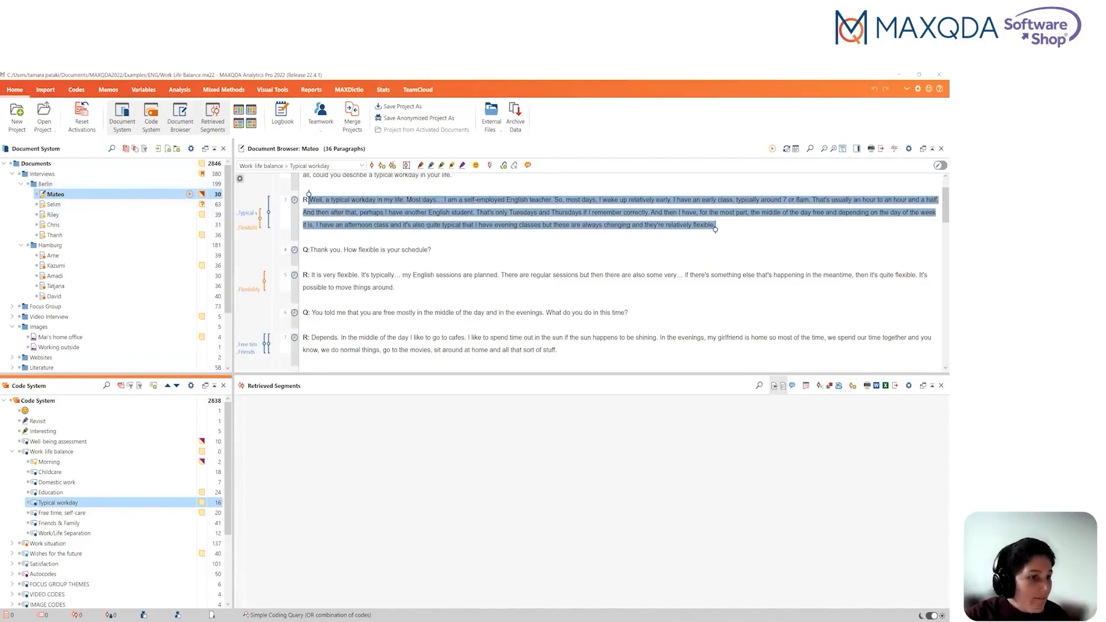
right_click(46, 185)
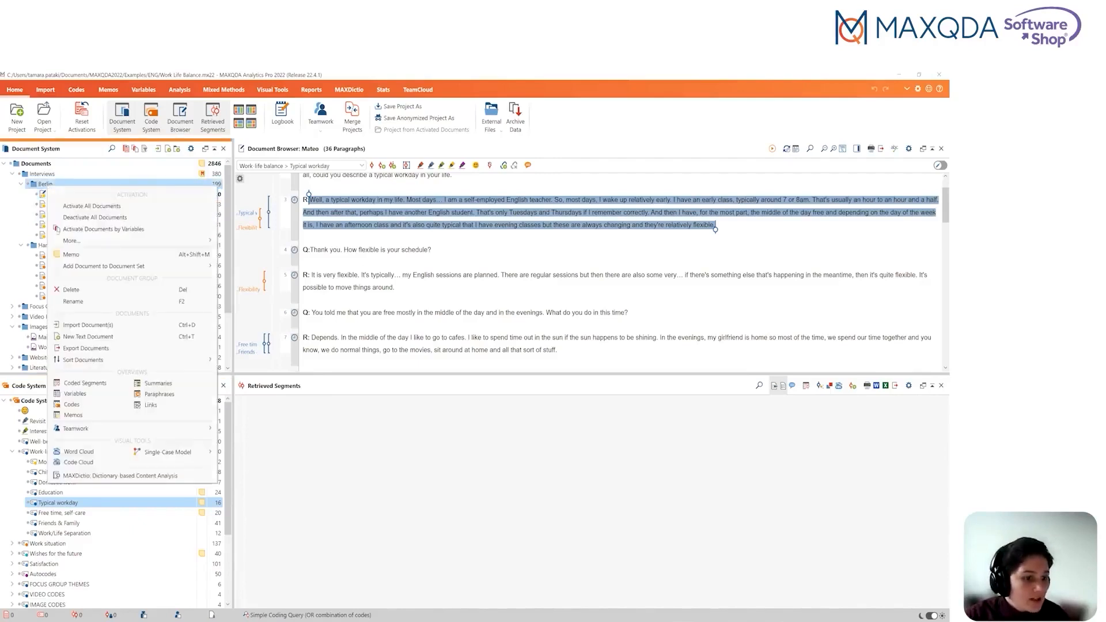
click(69, 452)
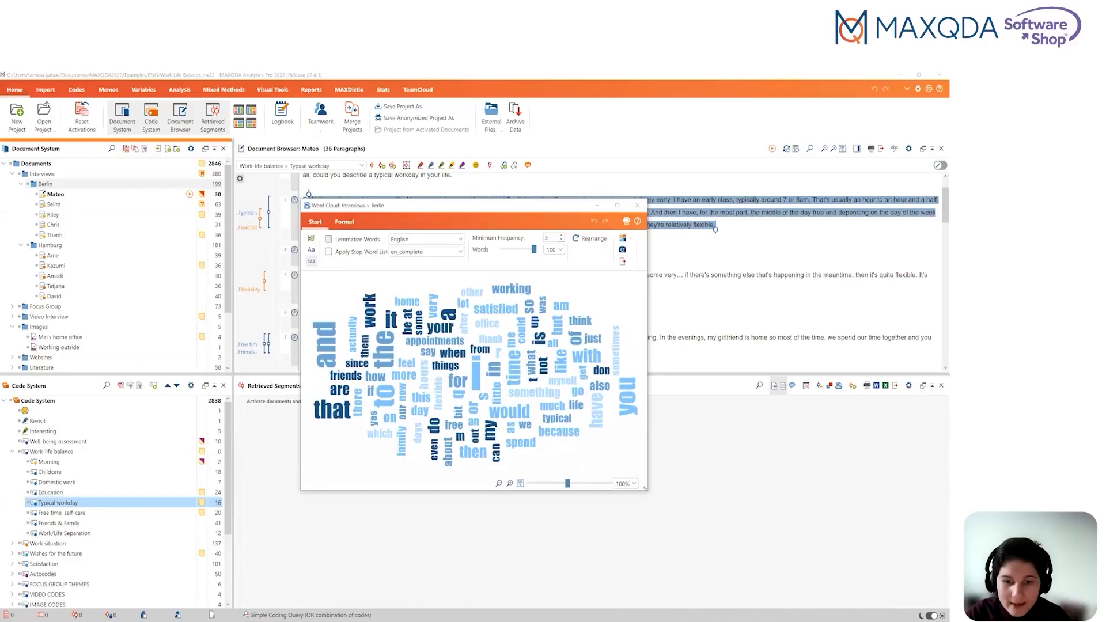
drag(646, 489, 686, 517)
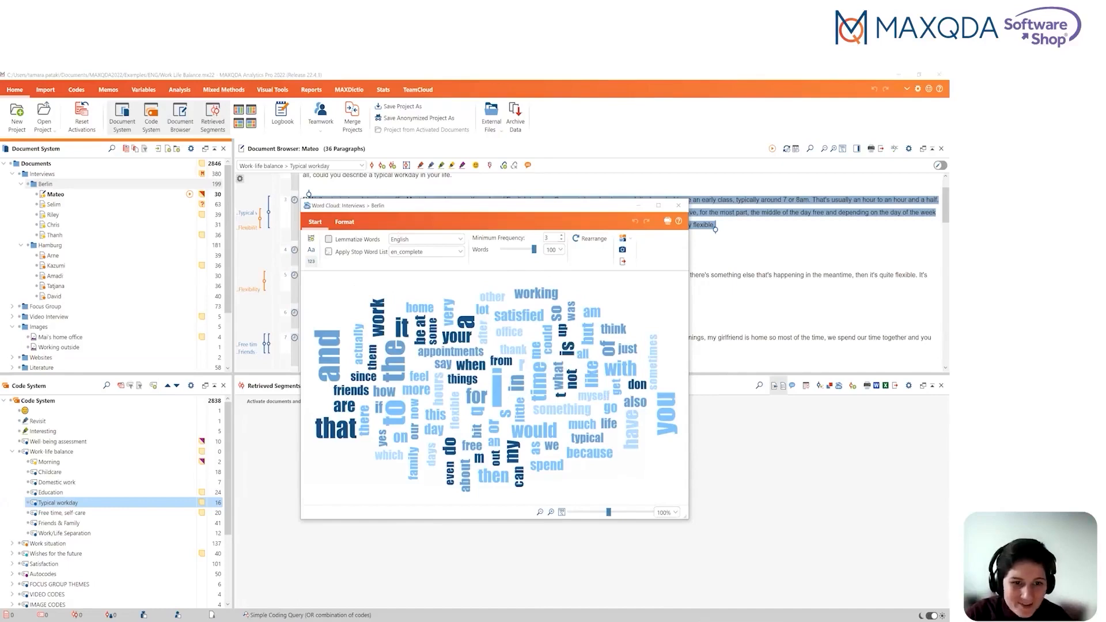
Apply the en_complete stop word list to the word cloud and recolor its words with a multicolored palette
click(328, 252)
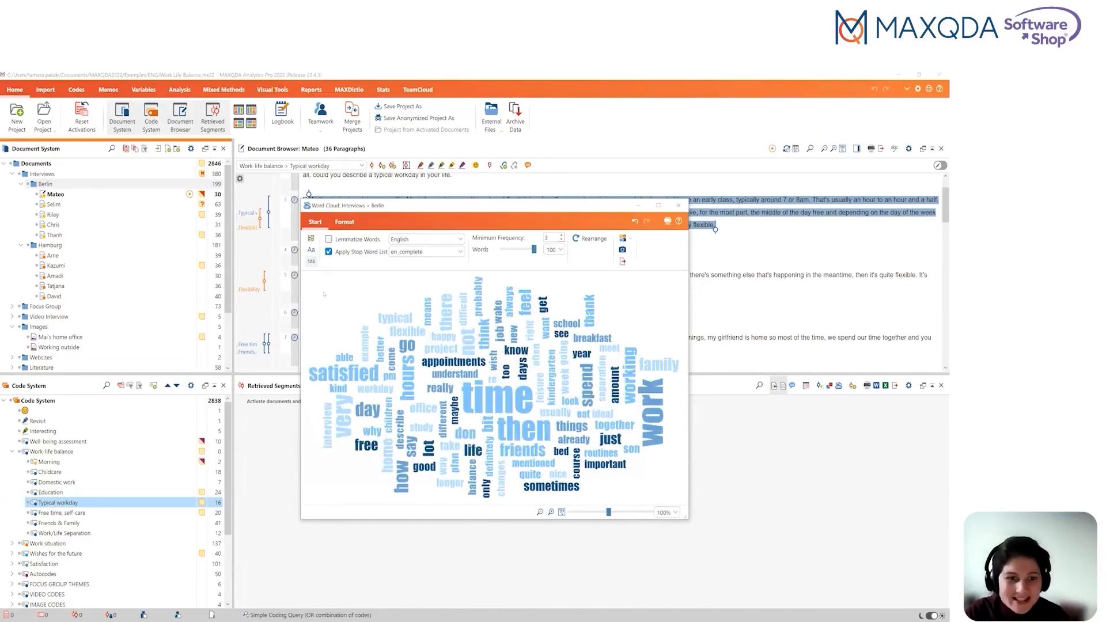
click(346, 222)
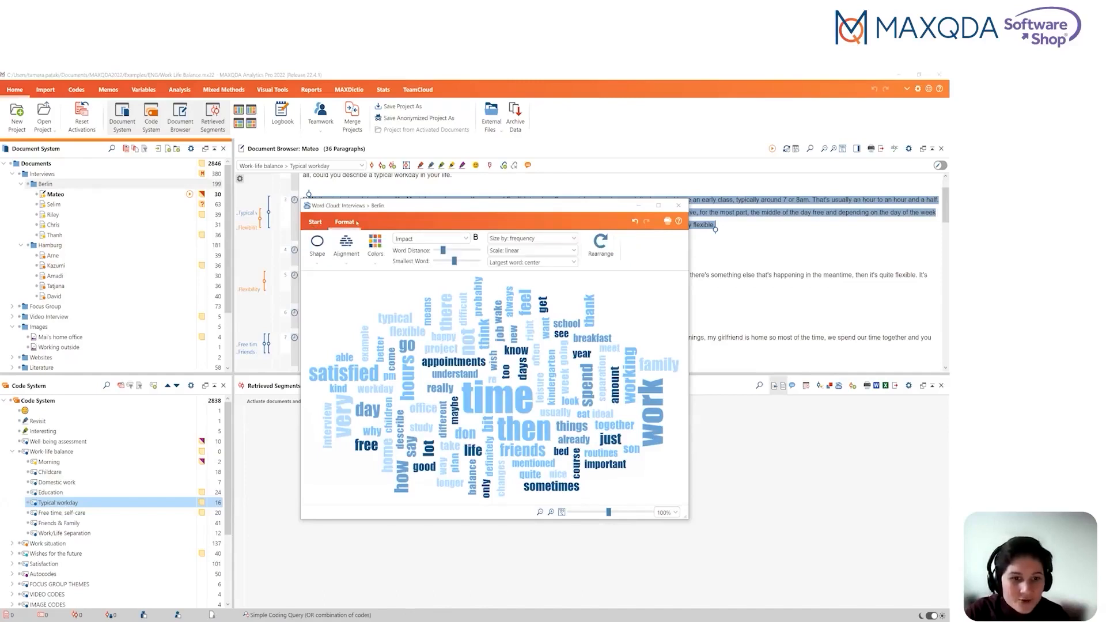
click(380, 260)
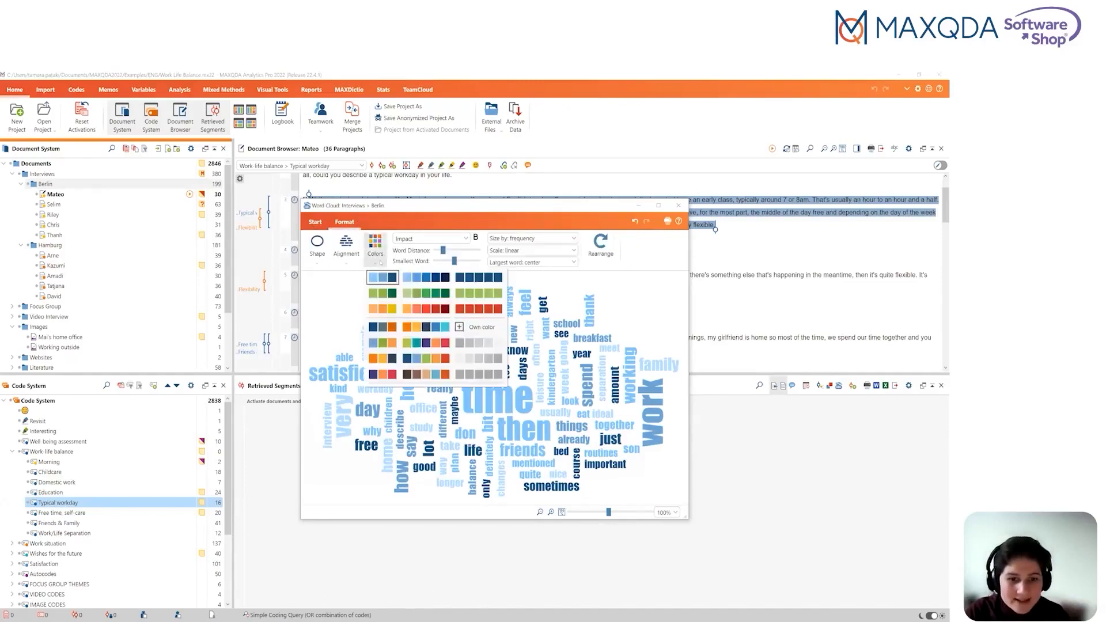
click(425, 343)
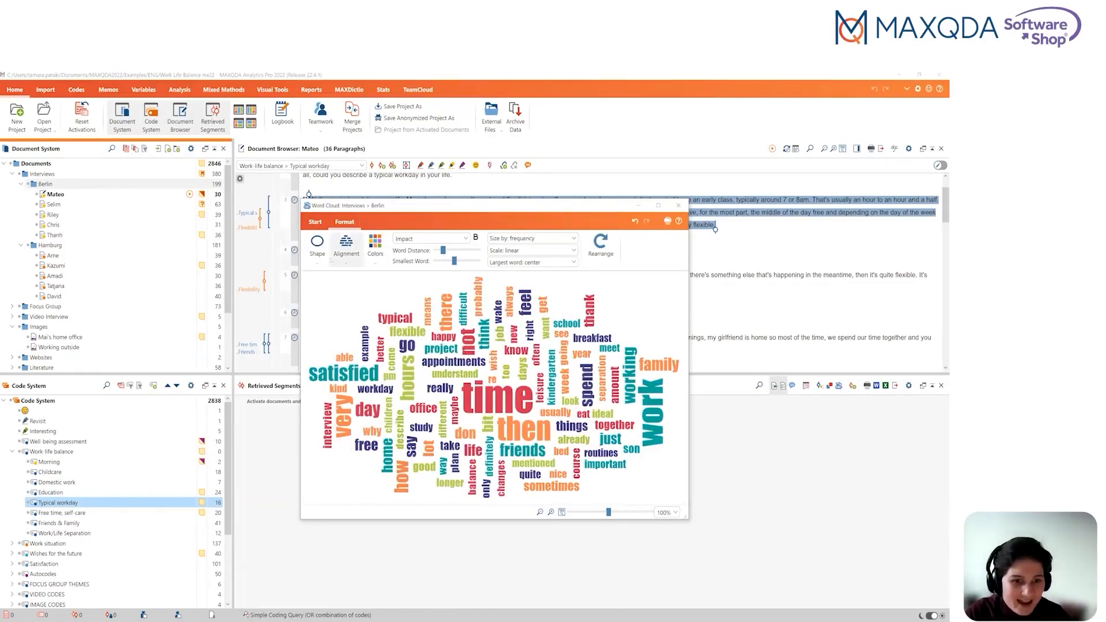
Give the word cloud a triangle shape, try the vertical 90 degrees alignment, and set the word alignment to horizontal
click(323, 259)
click(387, 288)
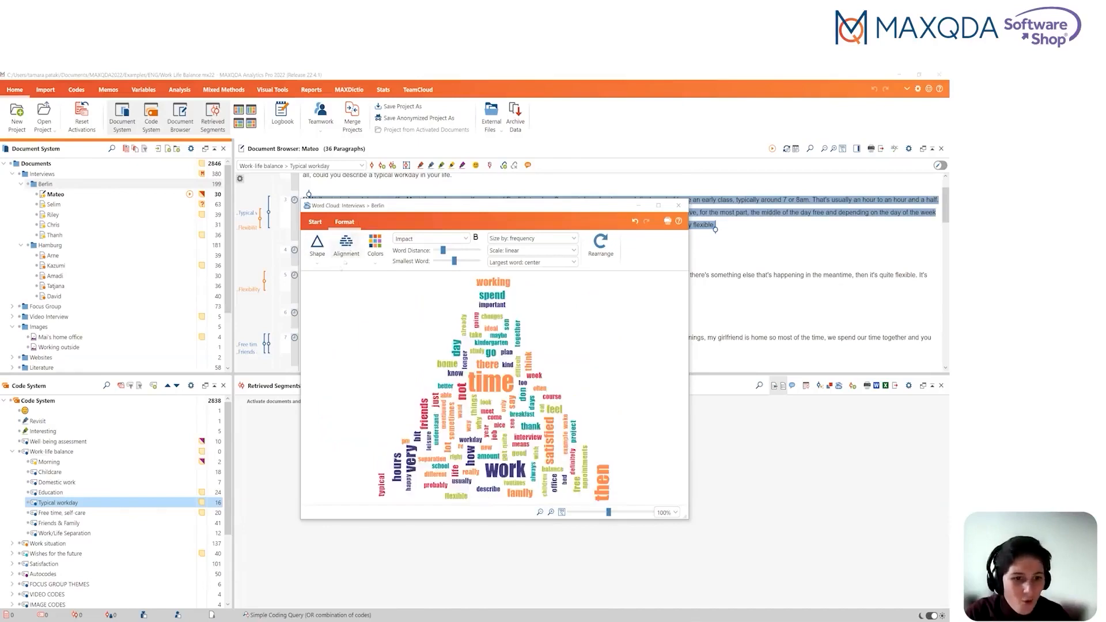
click(346, 254)
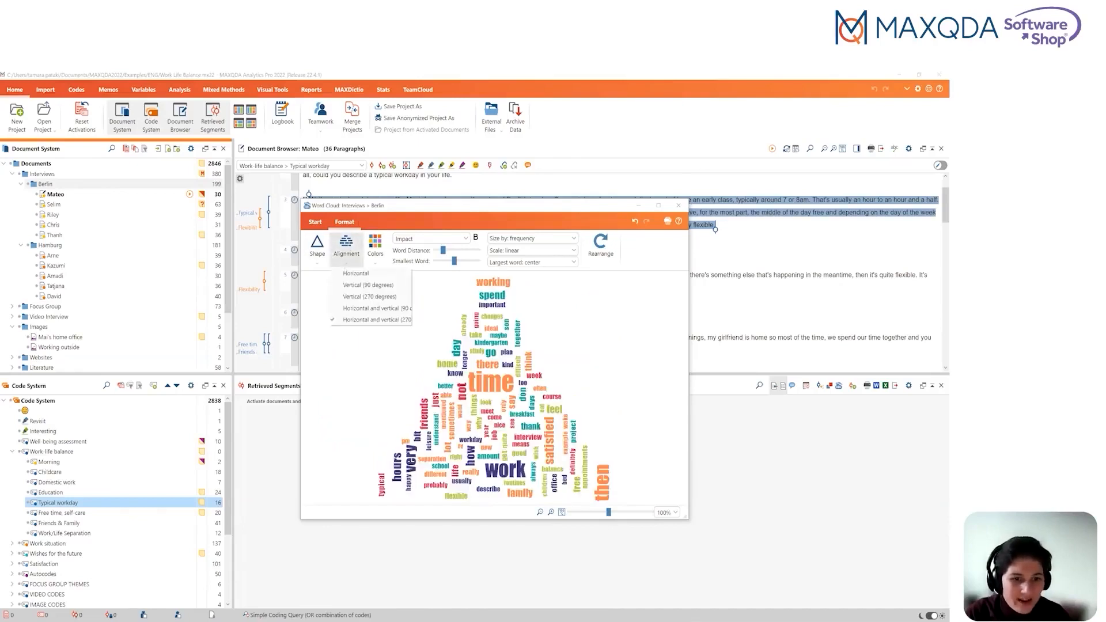
click(352, 287)
click(346, 254)
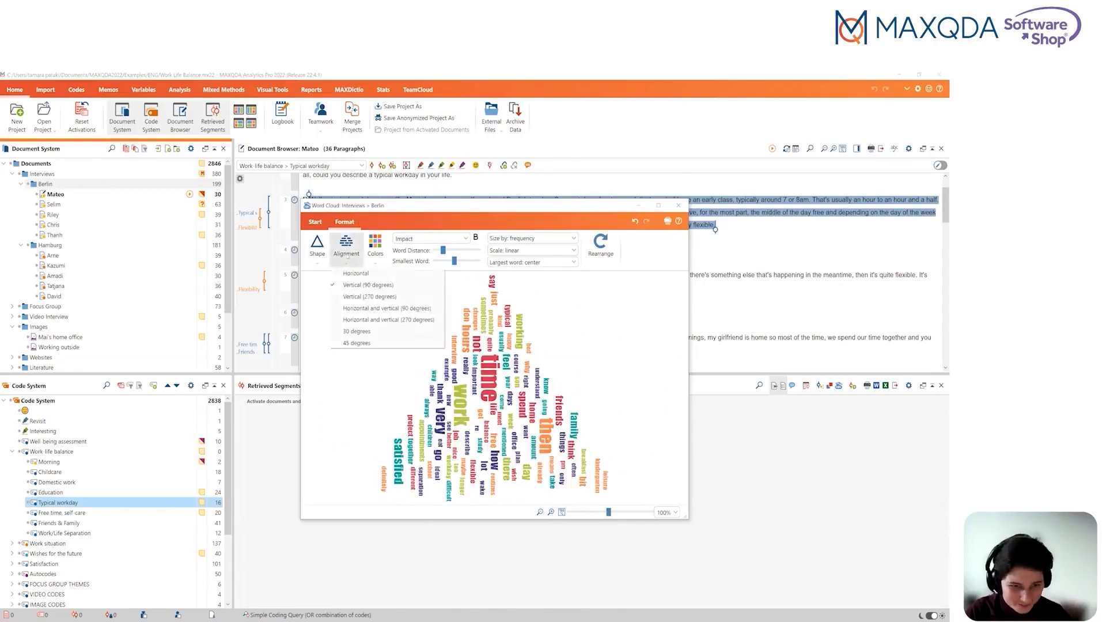
click(352, 273)
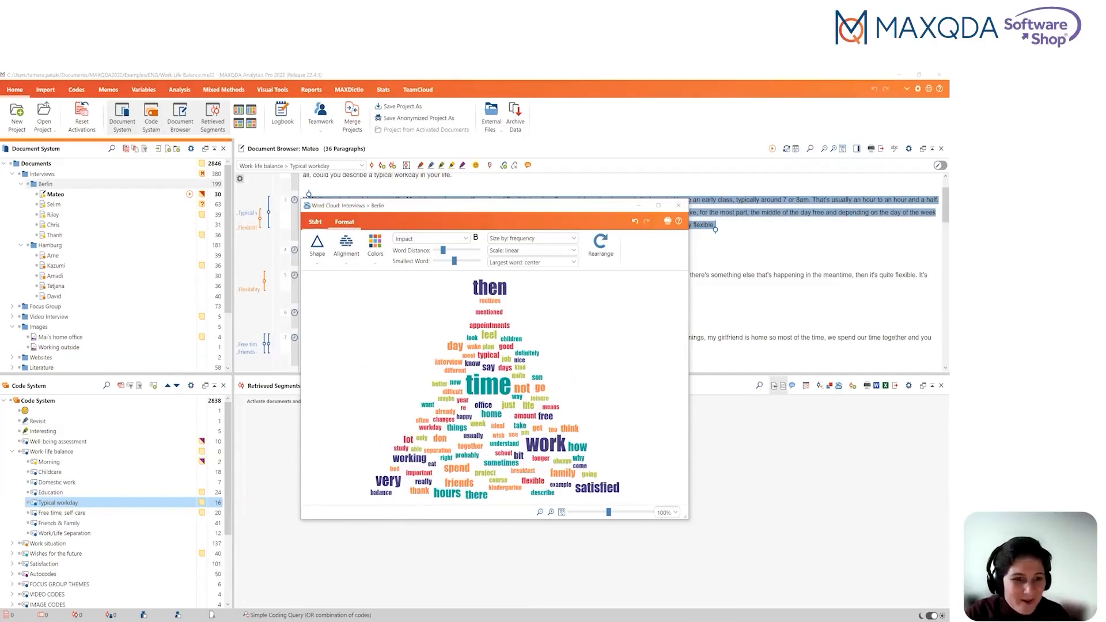
Autocode the word "time" from the word cloud with a new code, coding whole sentences in PDF, text and table documents, and close the cloud
click(315, 221)
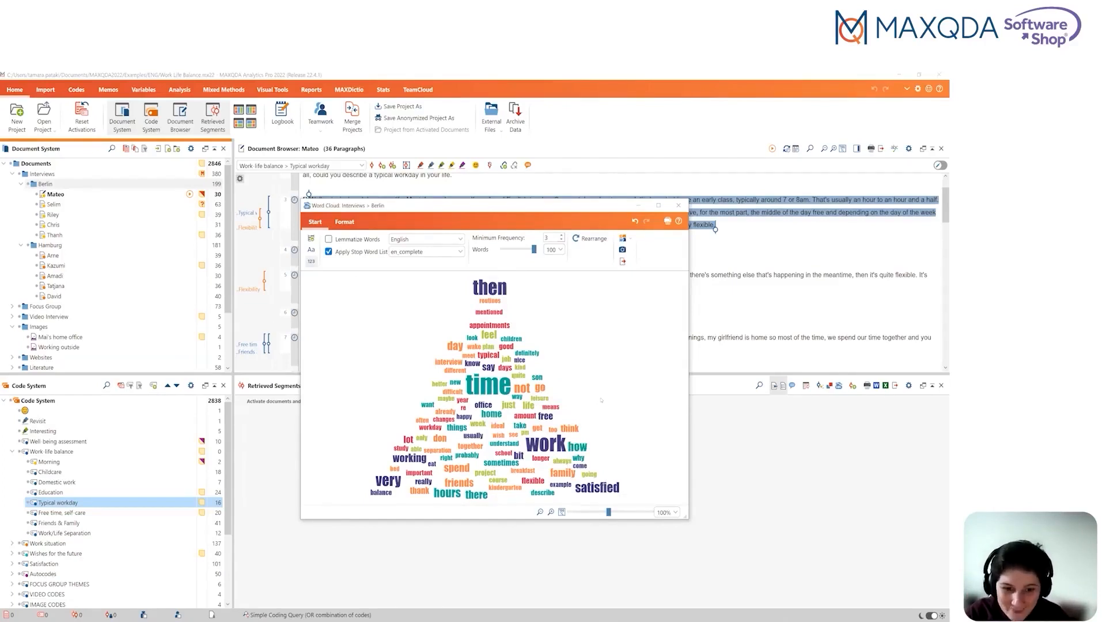
right_click(494, 387)
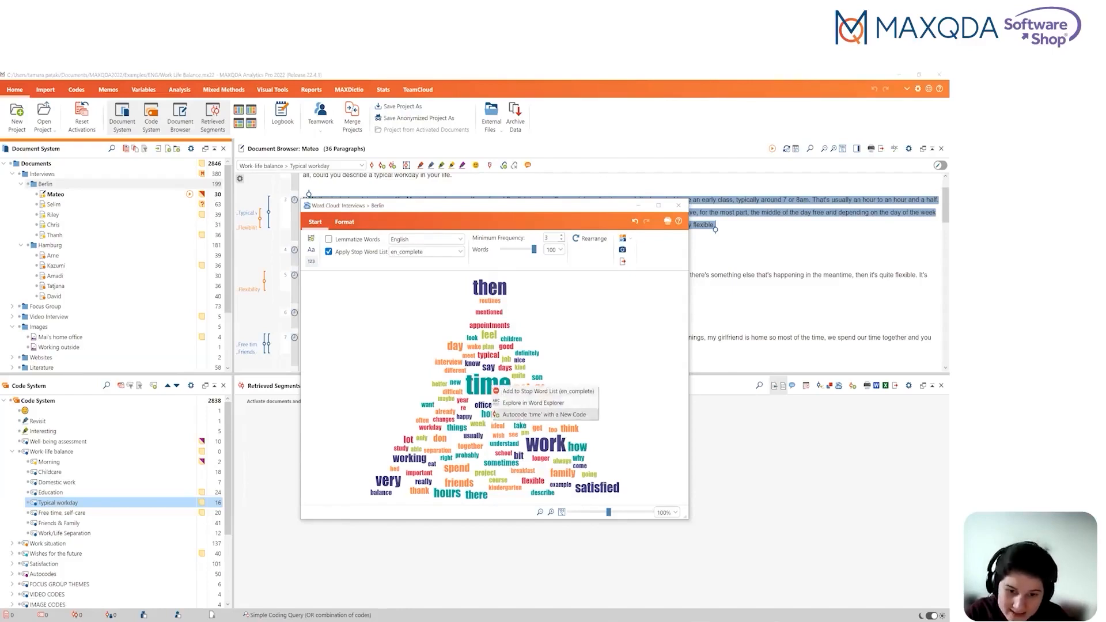
click(522, 416)
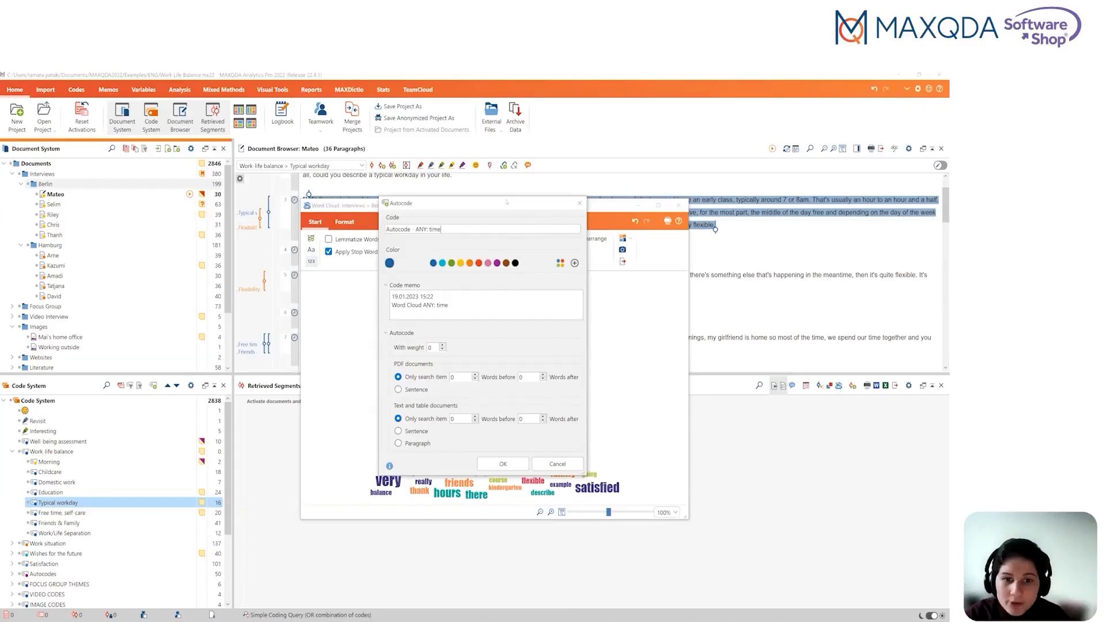
drag(493, 210, 745, 278)
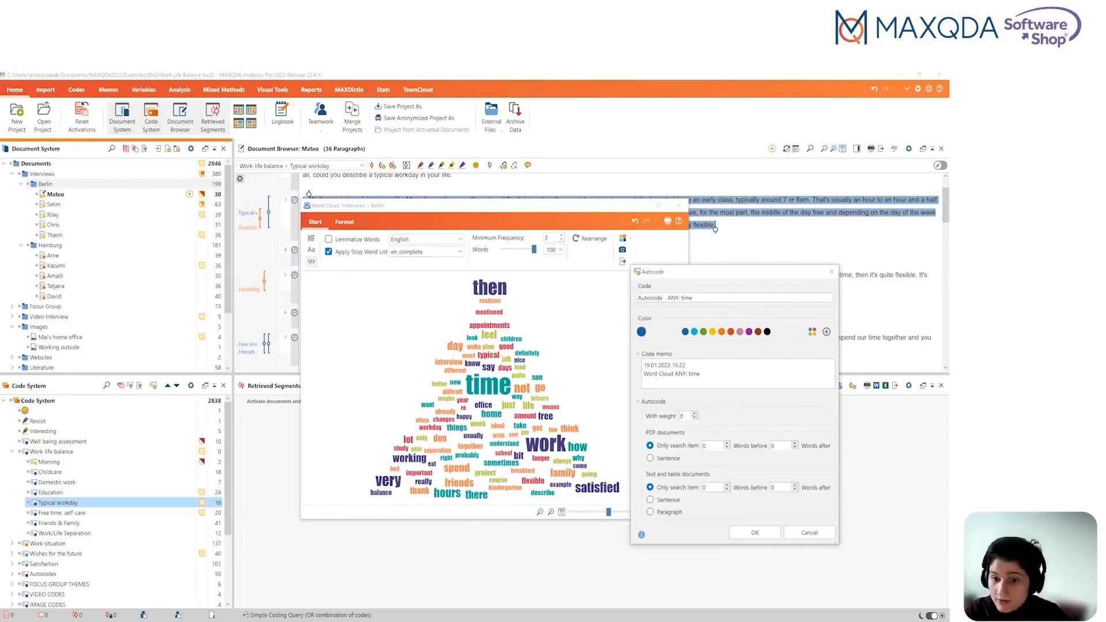
click(650, 459)
click(650, 499)
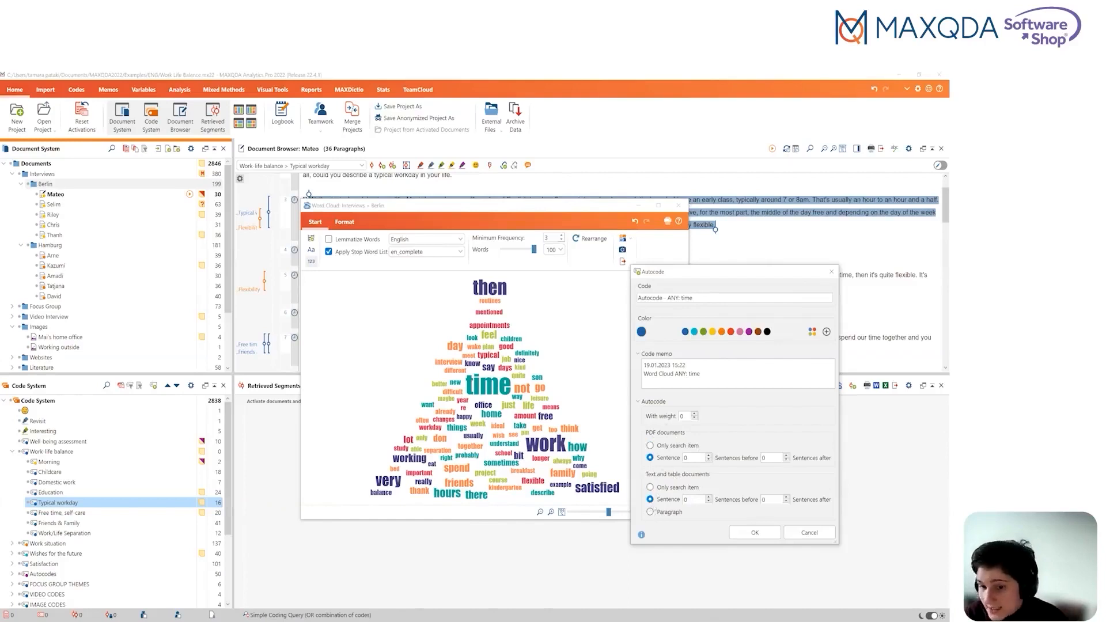
click(749, 532)
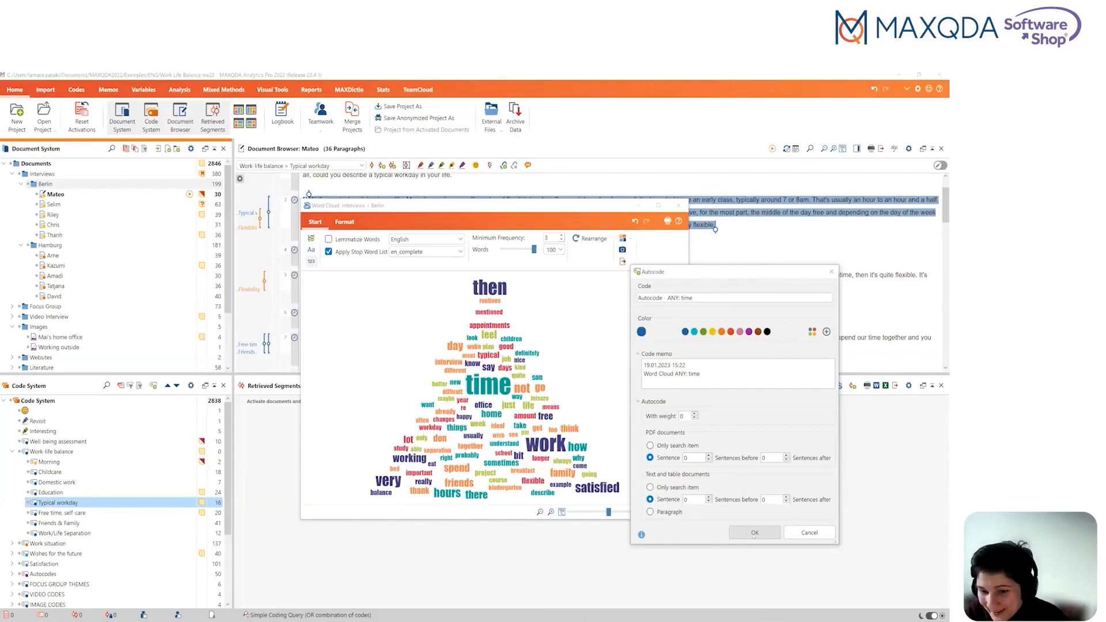
click(755, 533)
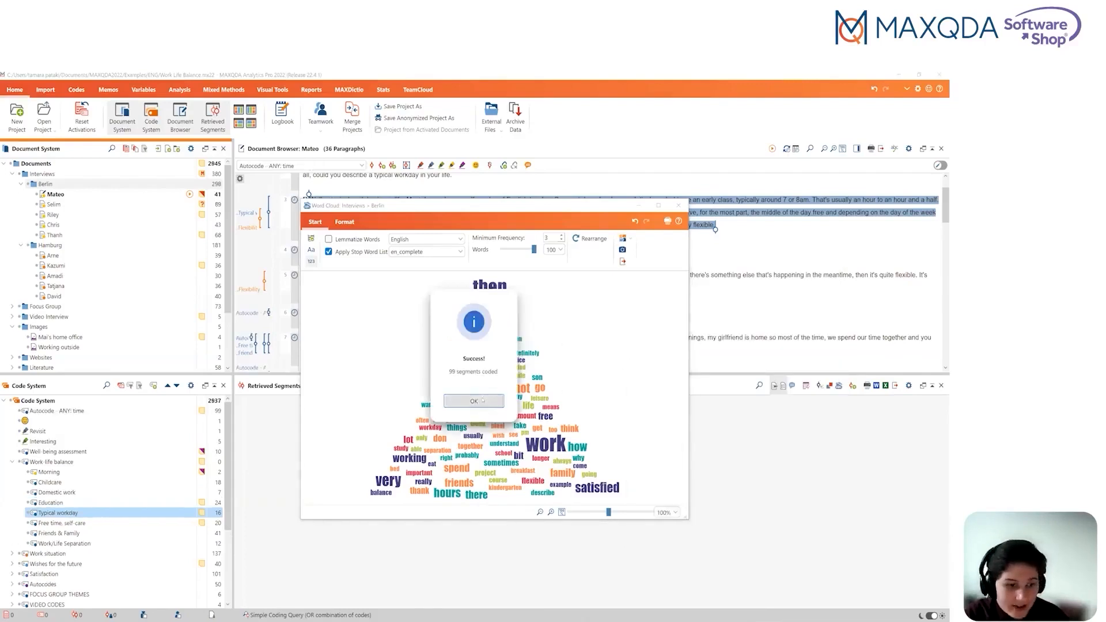
click(477, 400)
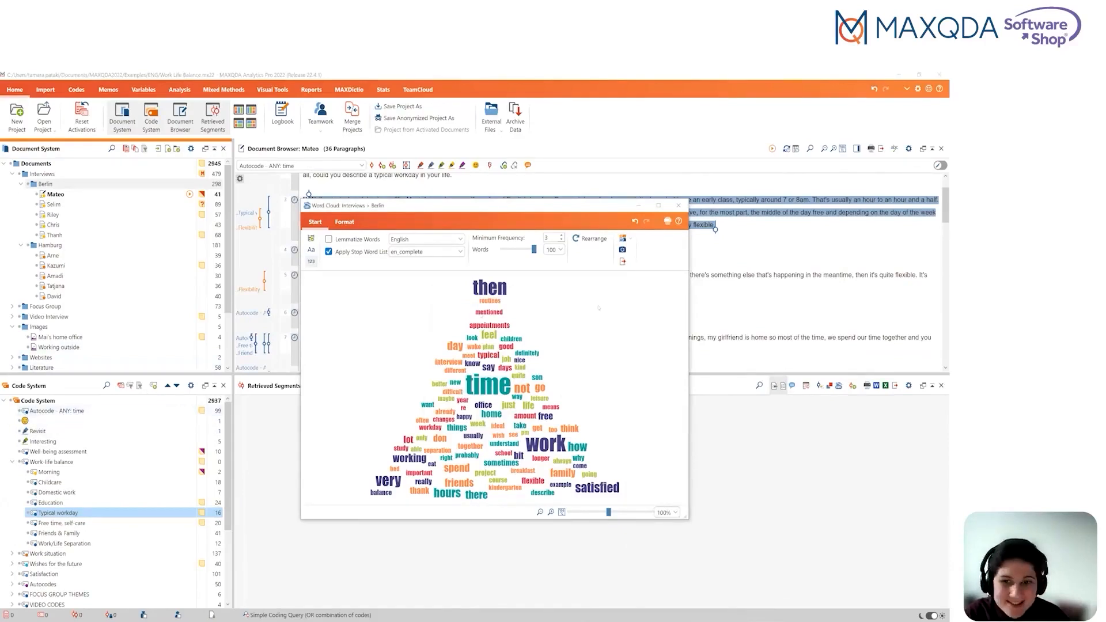
click(679, 206)
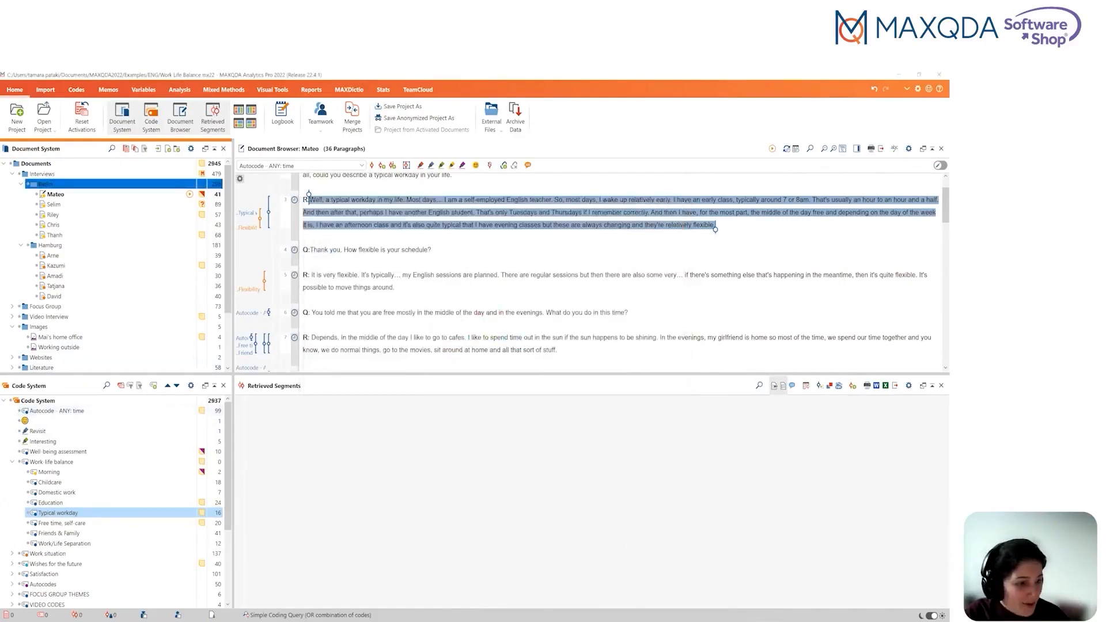
Activate the new "time" autocode and the Berlin interview group, and view the second and third retrieved segments in their source document
click(20, 411)
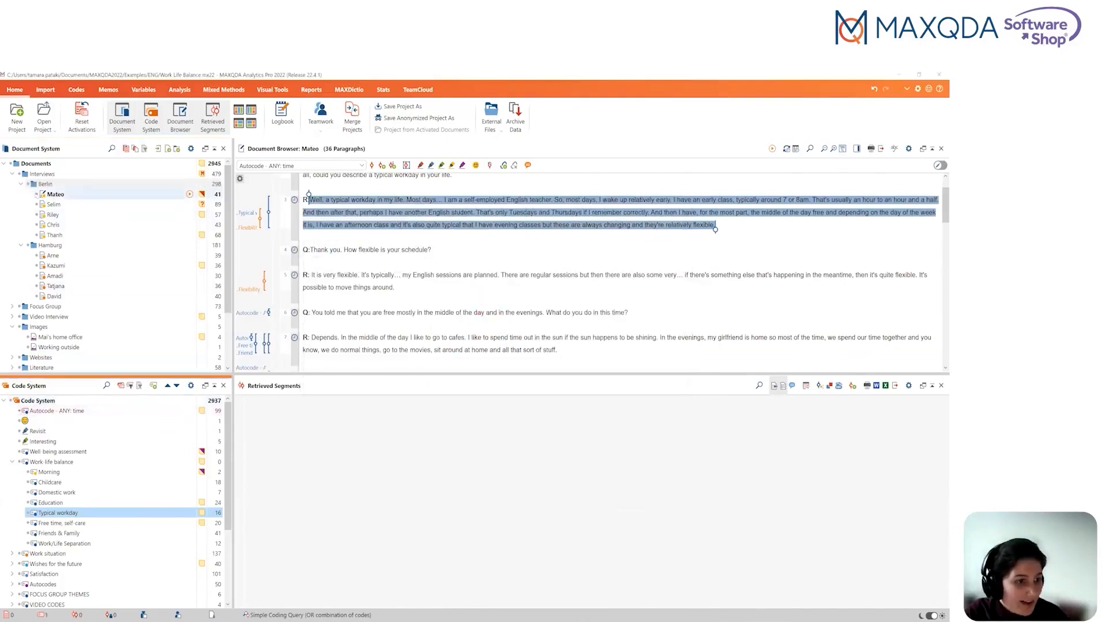
click(29, 184)
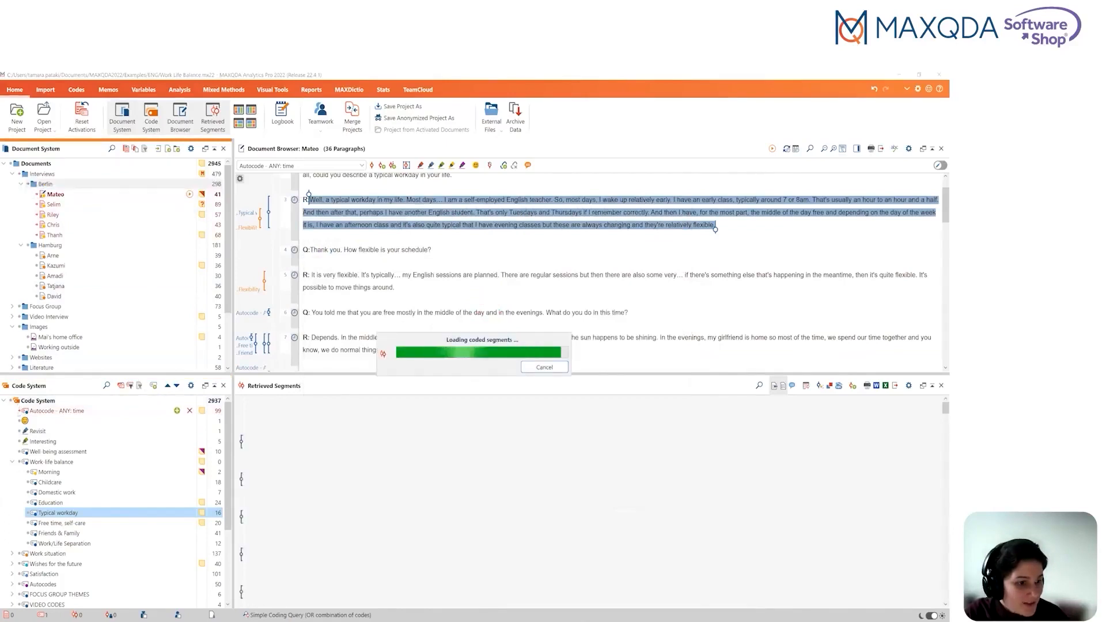
scroll(461, 500, down, 4)
scroll(460, 500, up, 4)
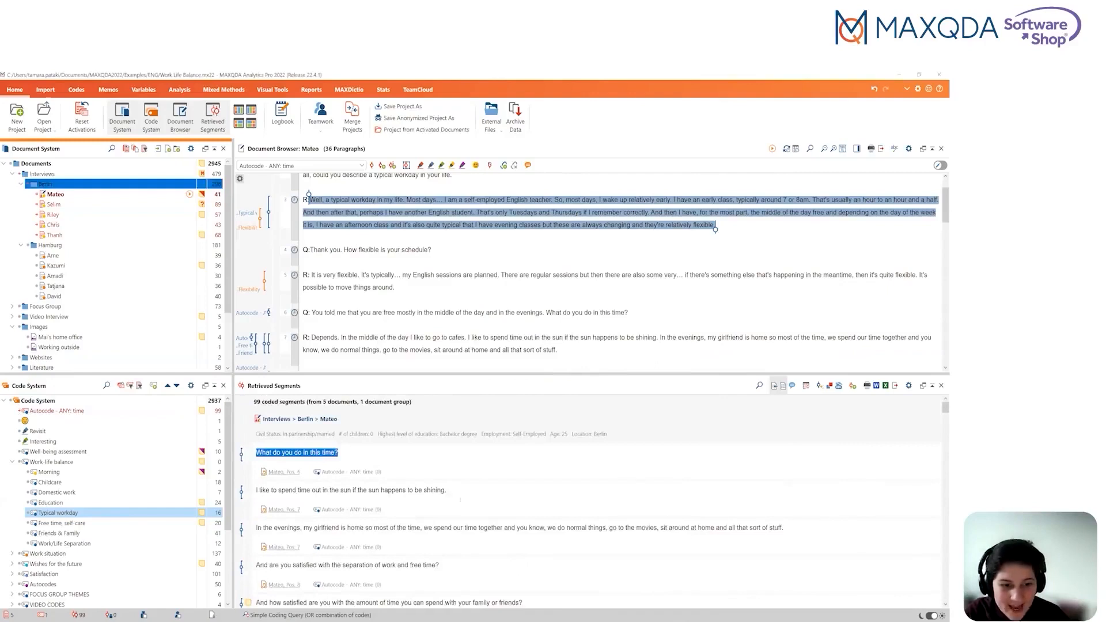
click(241, 492)
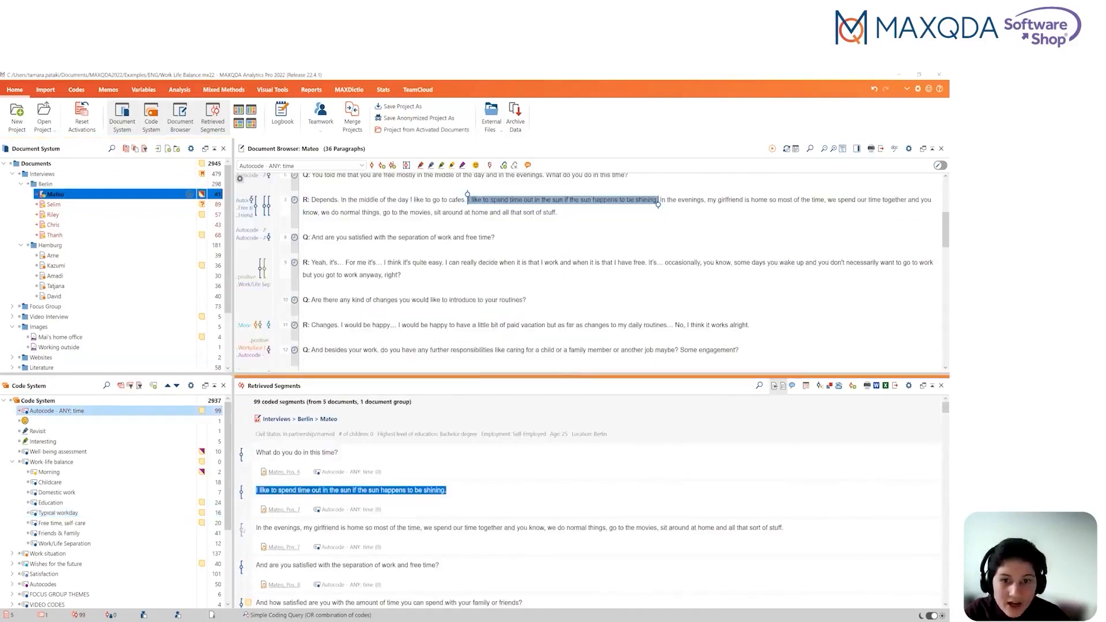
click(242, 530)
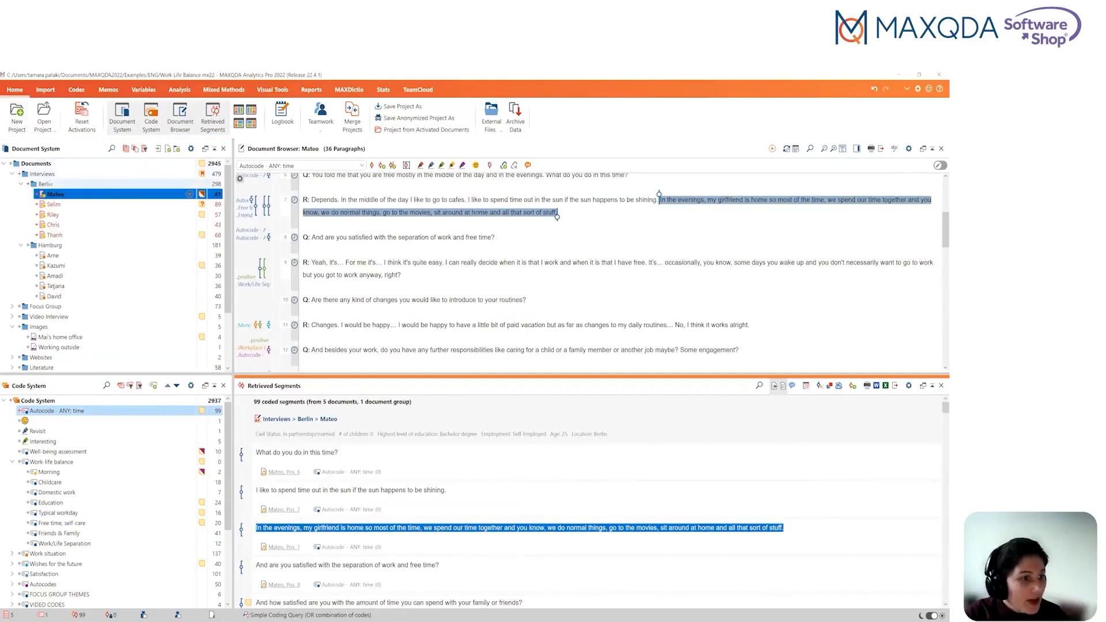
Create a word cloud from the Berlin group, examine "time" in an enlarged Word Explorer window, and close both windows
right_click(50, 184)
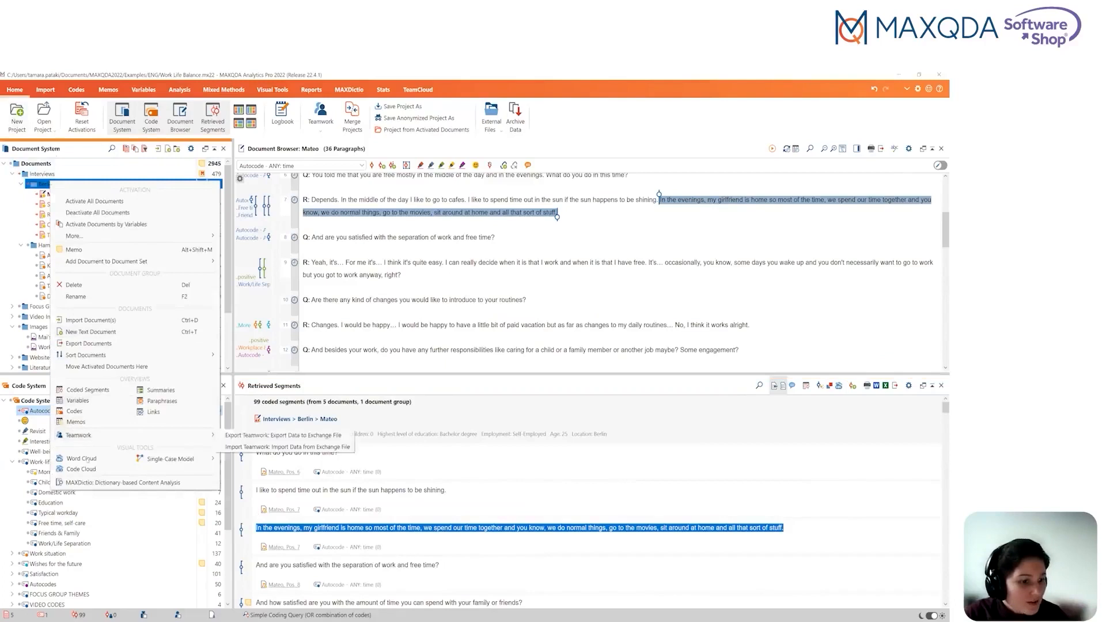
click(81, 459)
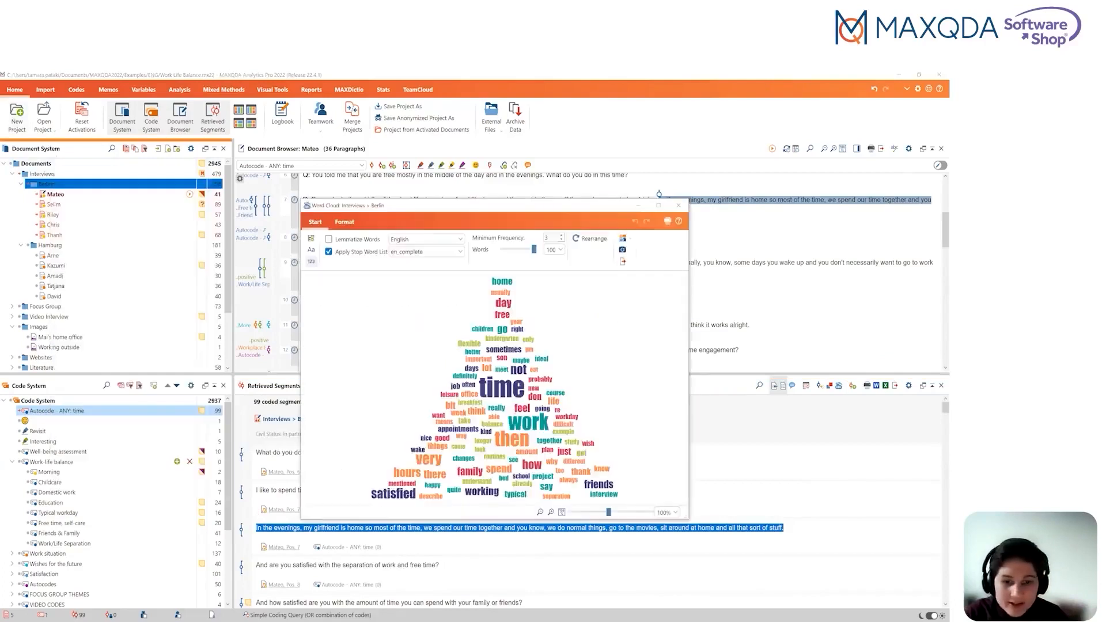
right_click(499, 386)
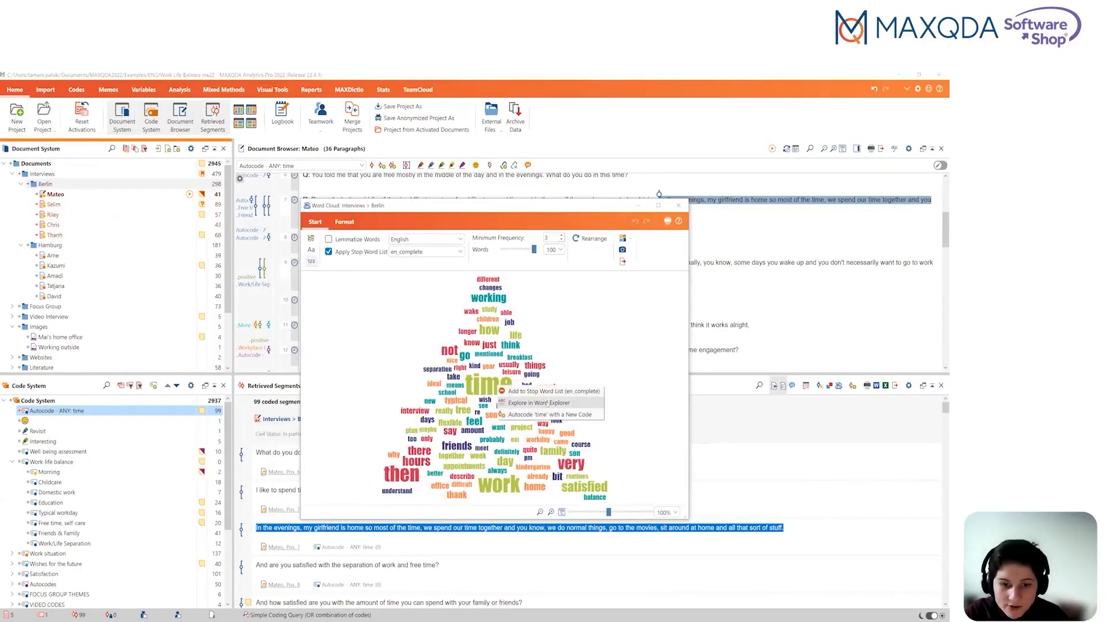
click(547, 404)
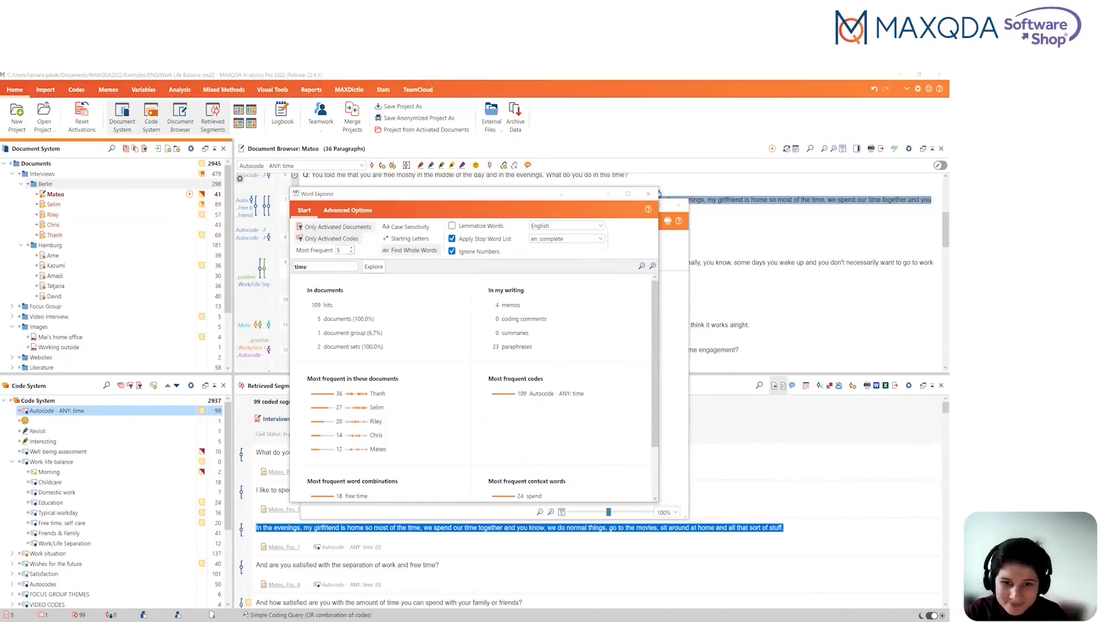
drag(473, 194, 495, 145)
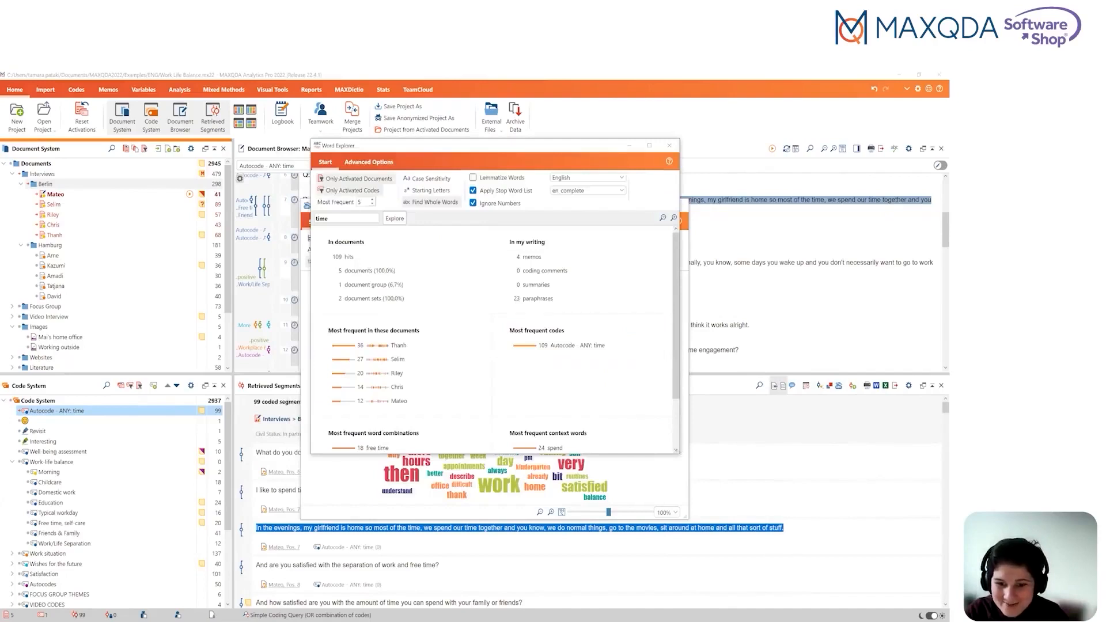
drag(679, 454, 771, 560)
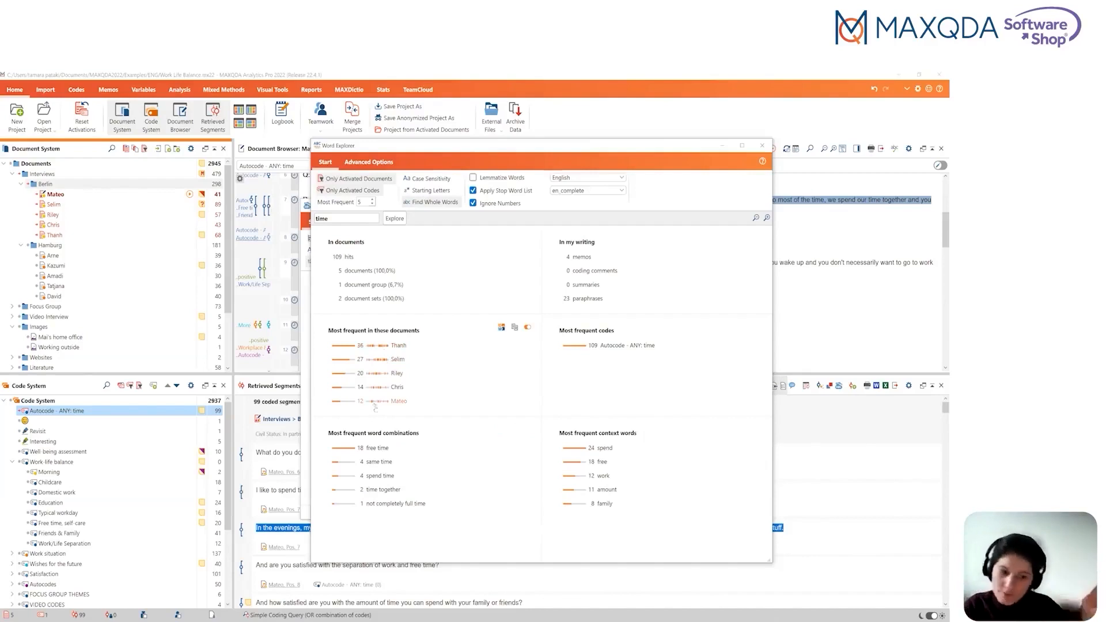
mouse_move(395, 409)
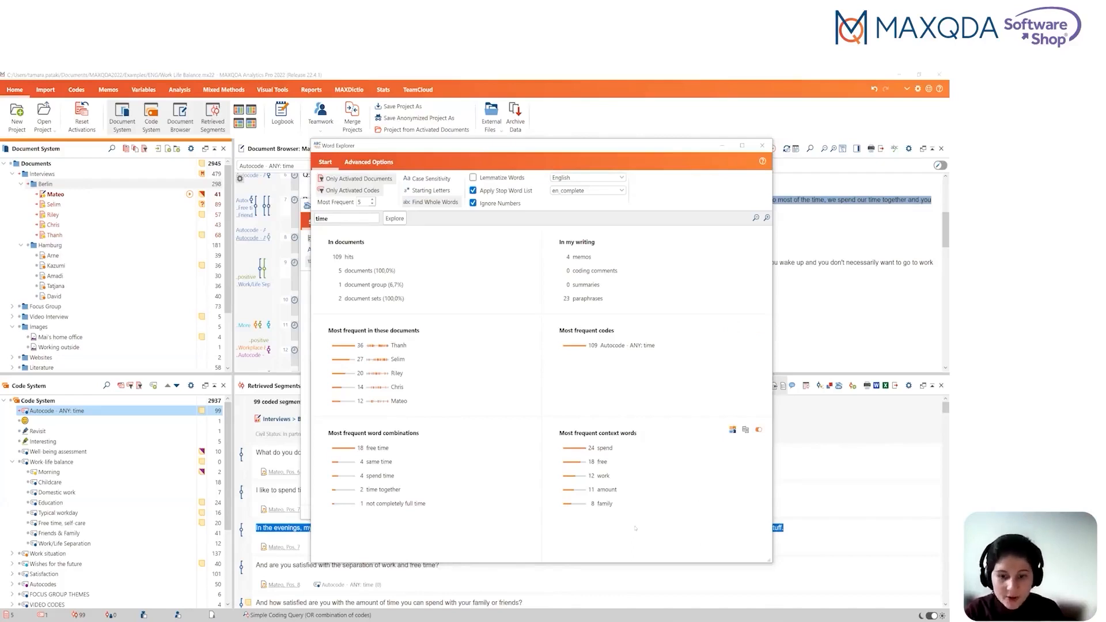
click(770, 145)
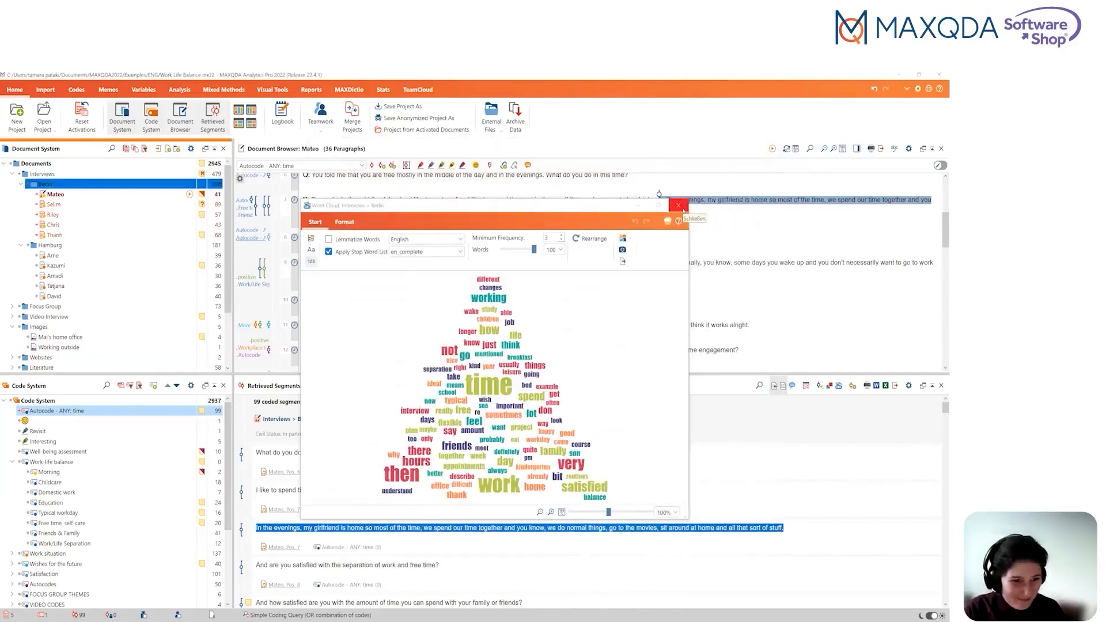
click(680, 205)
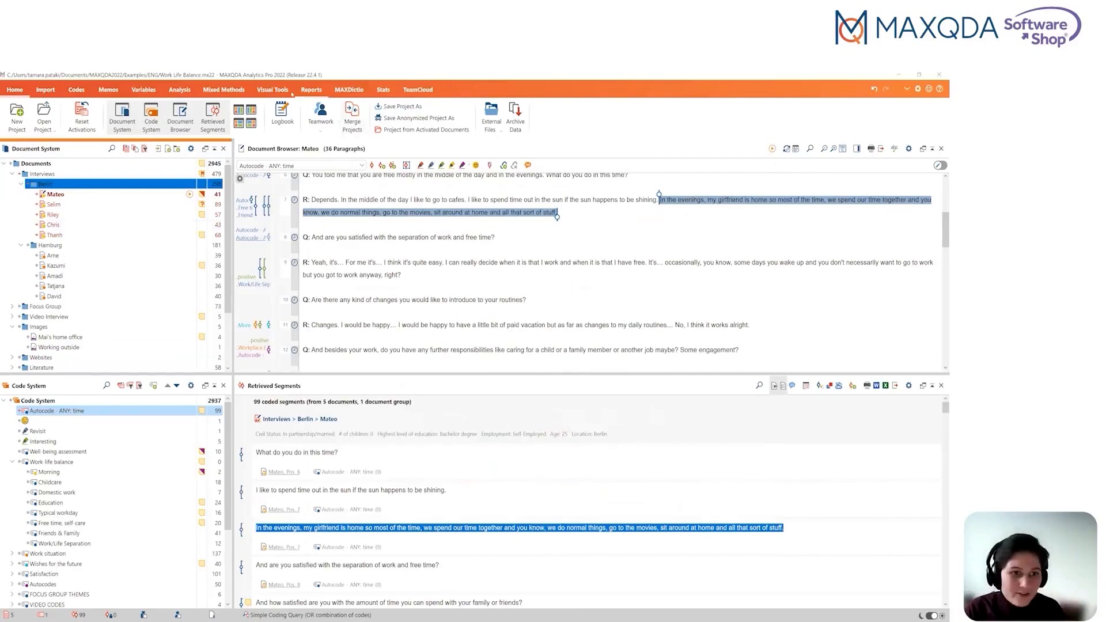
Open Word Trends for the currently open interview and add the word "friends" to the chart
click(273, 90)
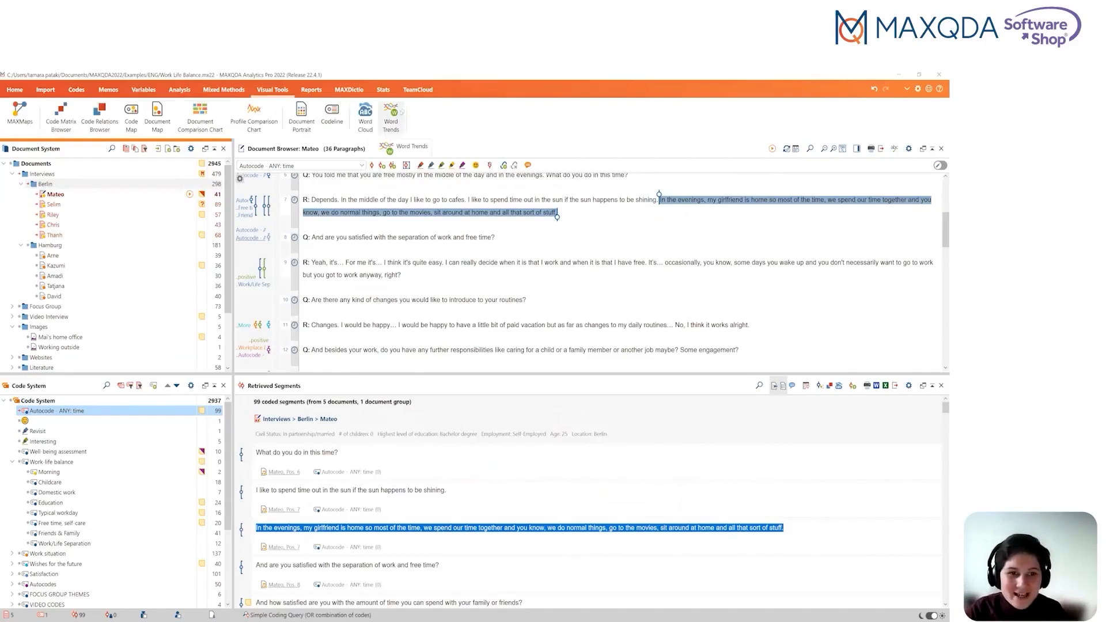
click(391, 113)
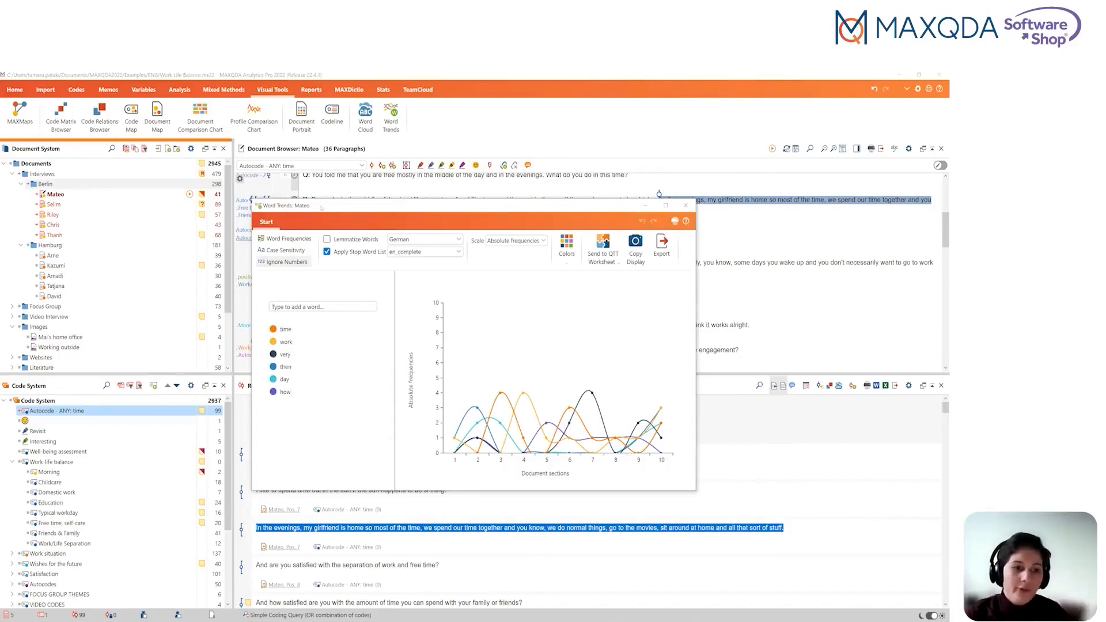
click(297, 238)
click(655, 239)
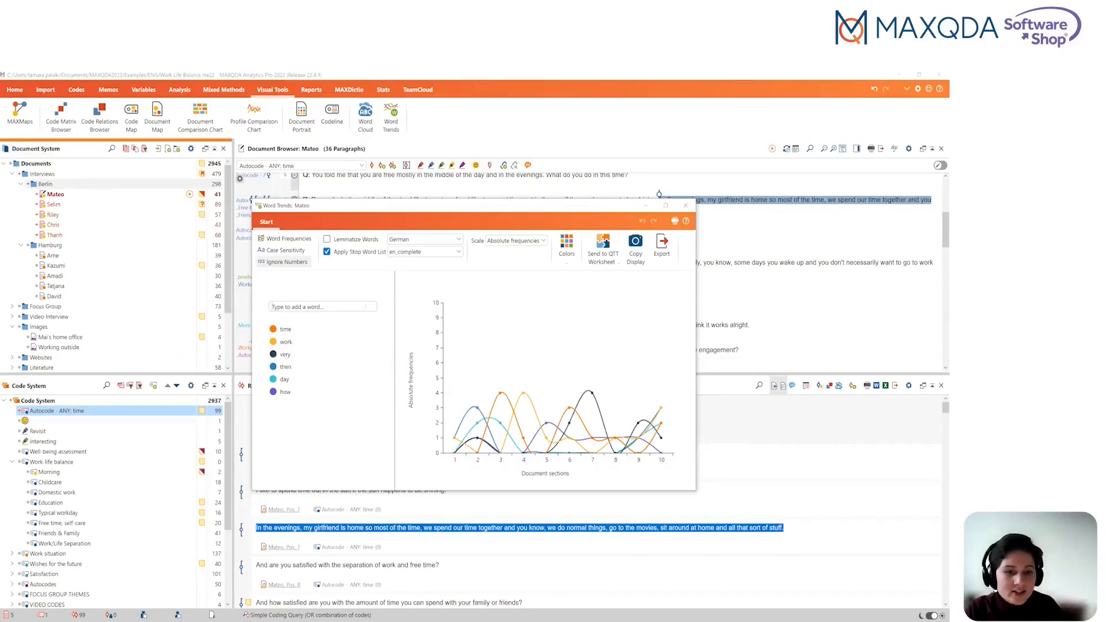
click(365, 306)
text(fr)
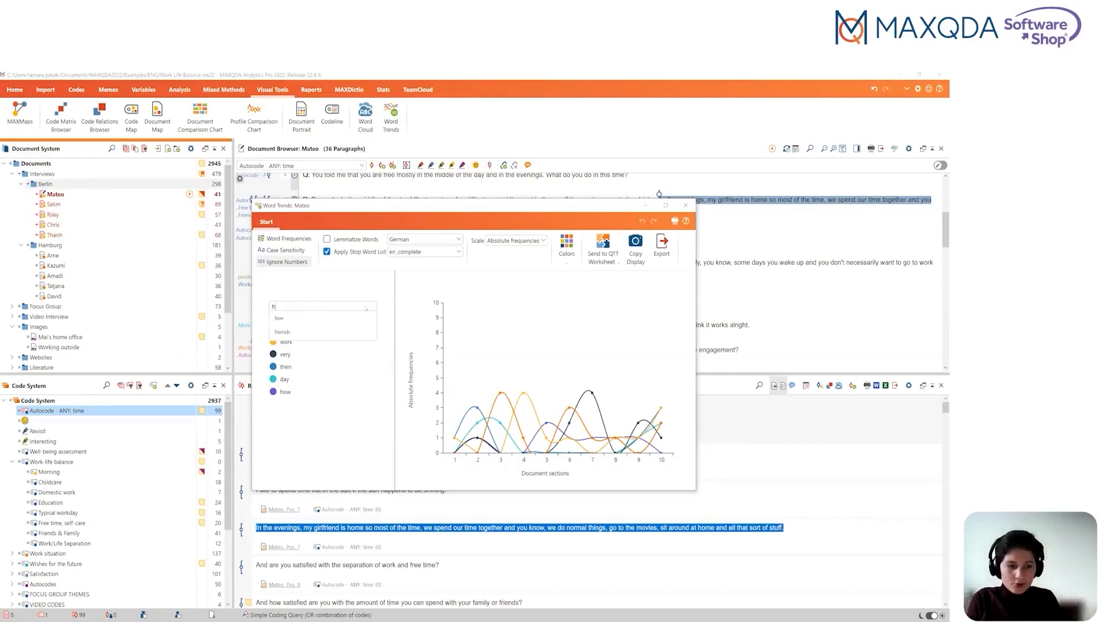
text(ien)
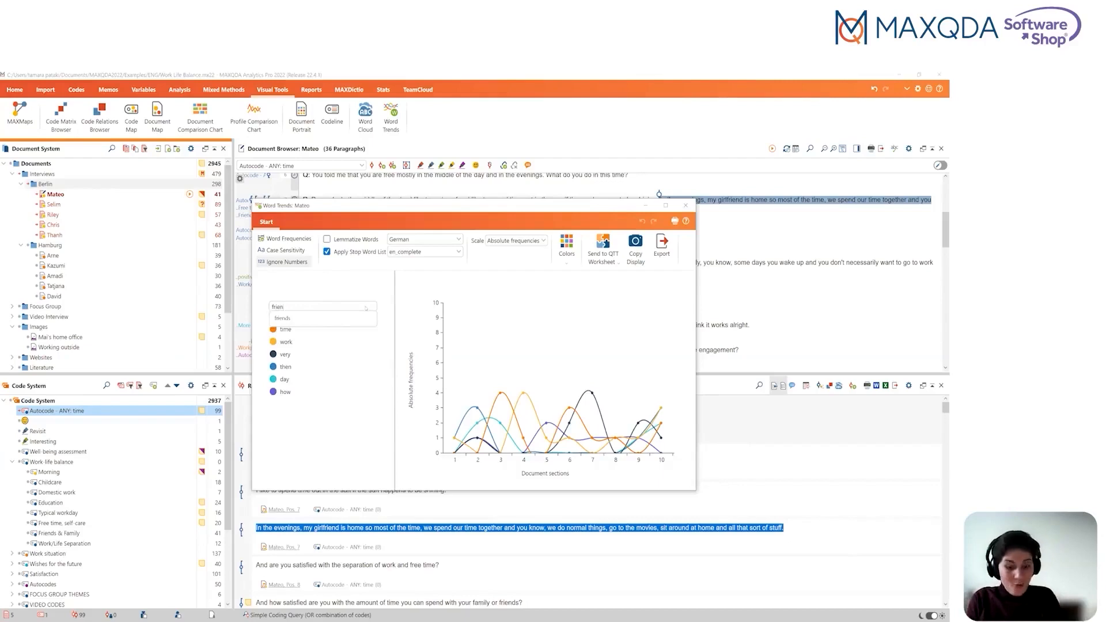
text(ds)
key(Return)
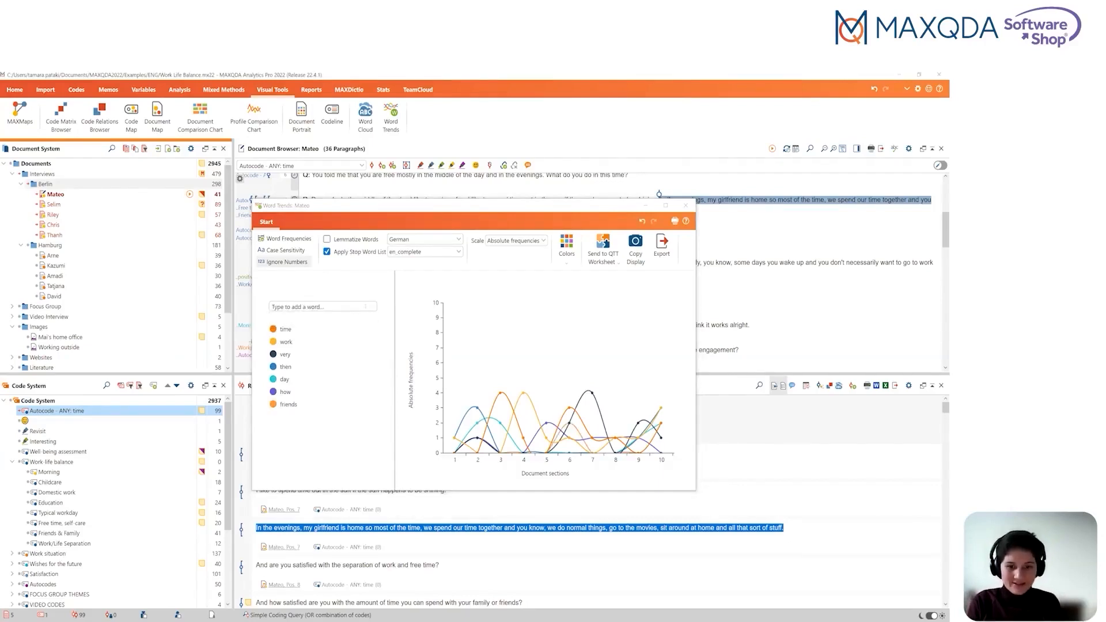
Hide and show the "friends" line in the word trends chart, inspect its curve, and close the chart
mouse_move(306, 394)
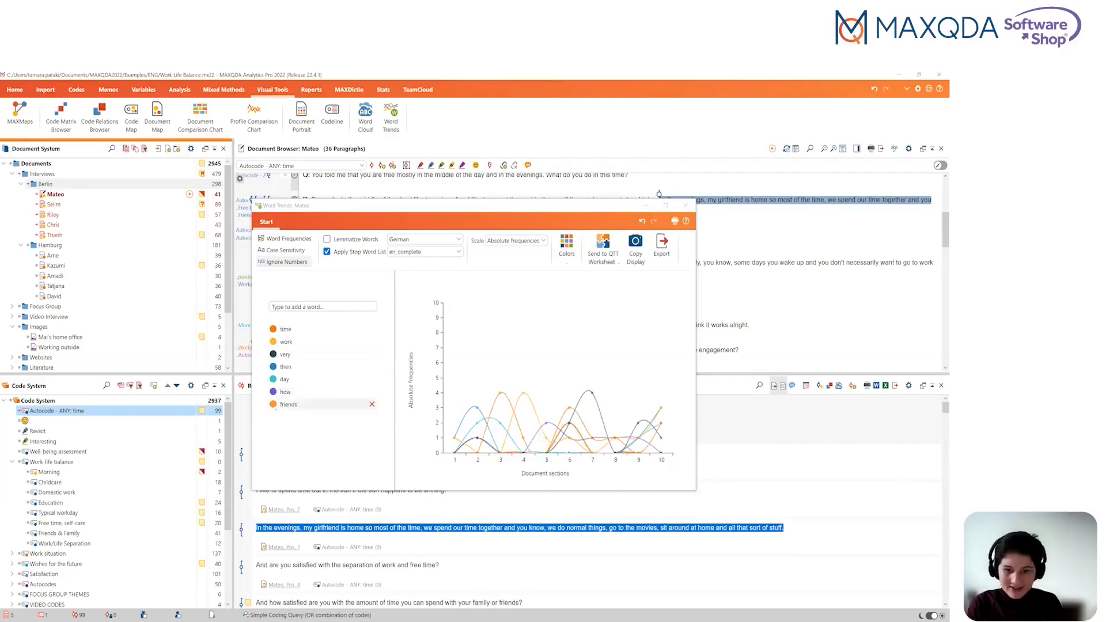
click(274, 406)
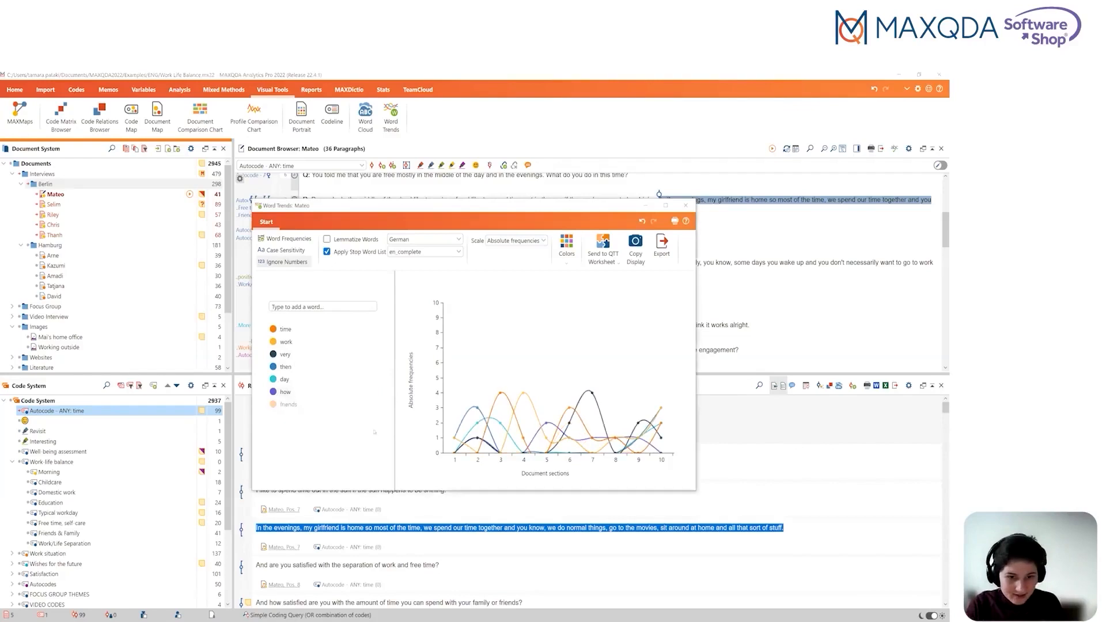
click(275, 405)
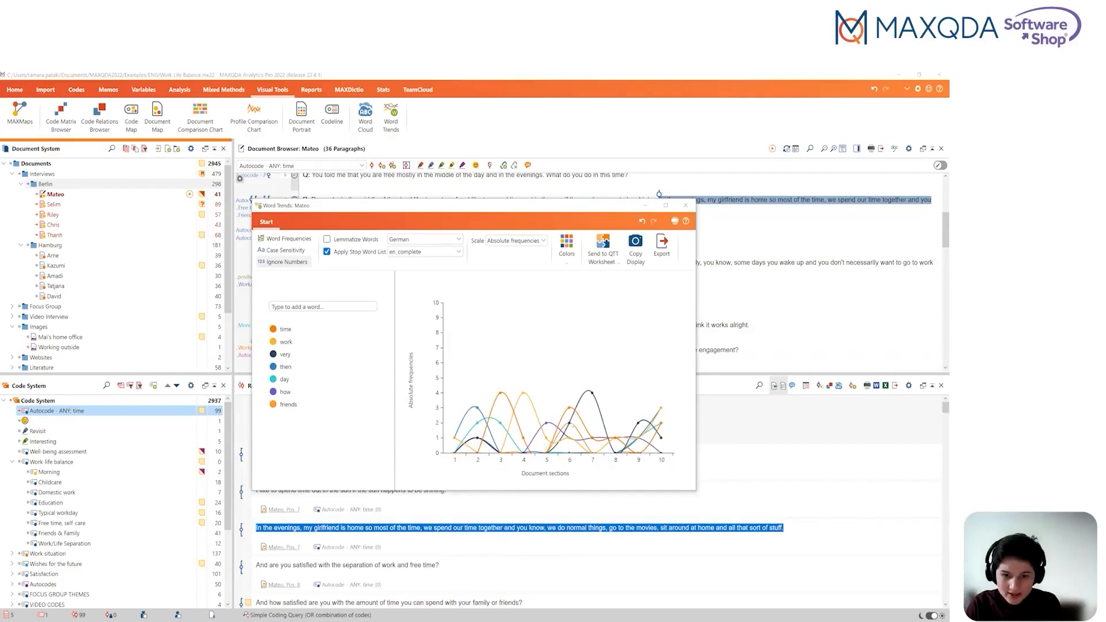
mouse_move(568, 439)
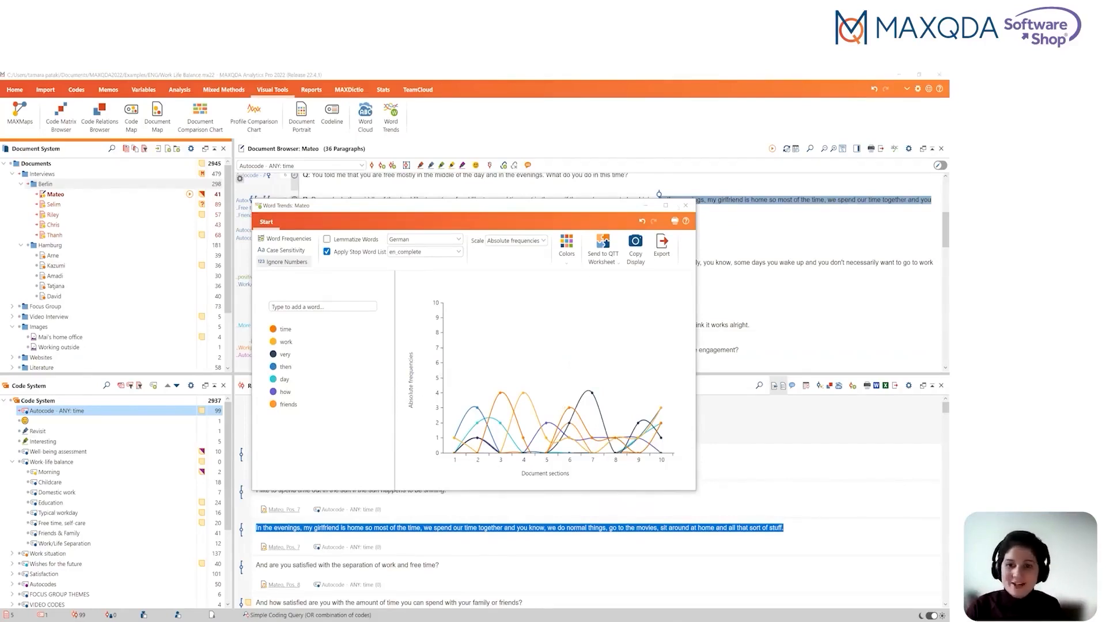
click(686, 207)
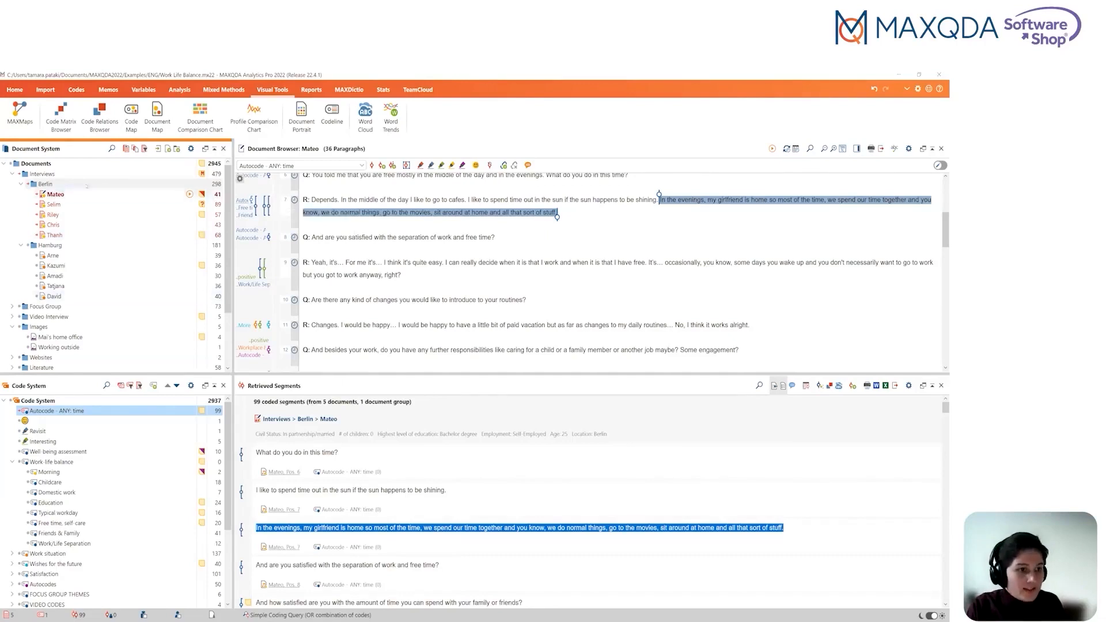
Create a document portrait of the first Berlin interview using all codes, display its color legend, and enlarge the portrait window
click(56, 195)
right_click(59, 197)
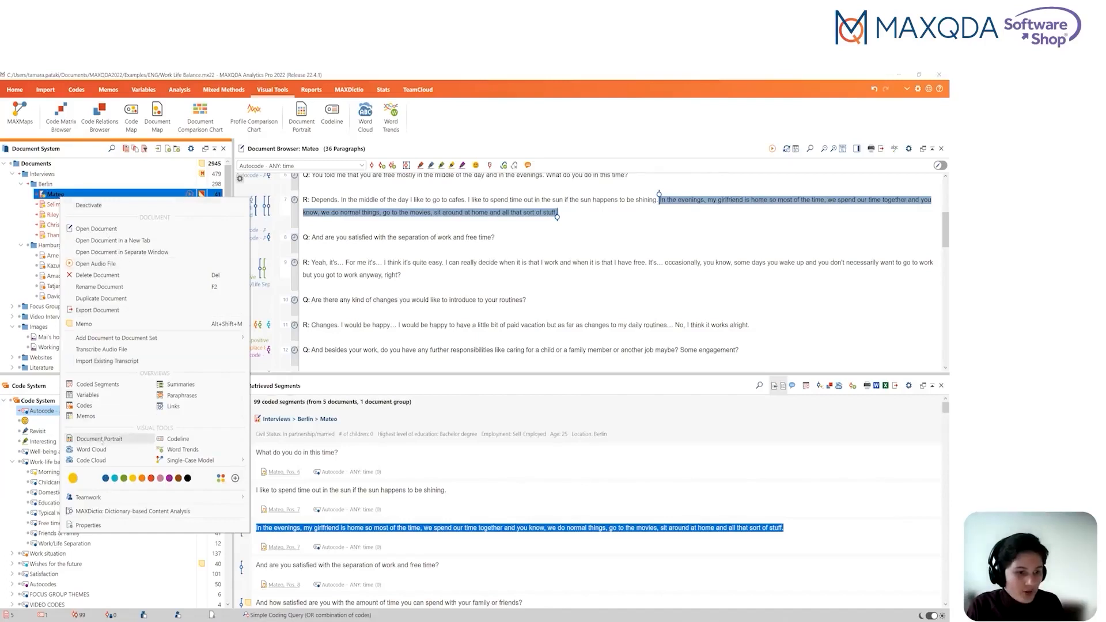
click(117, 440)
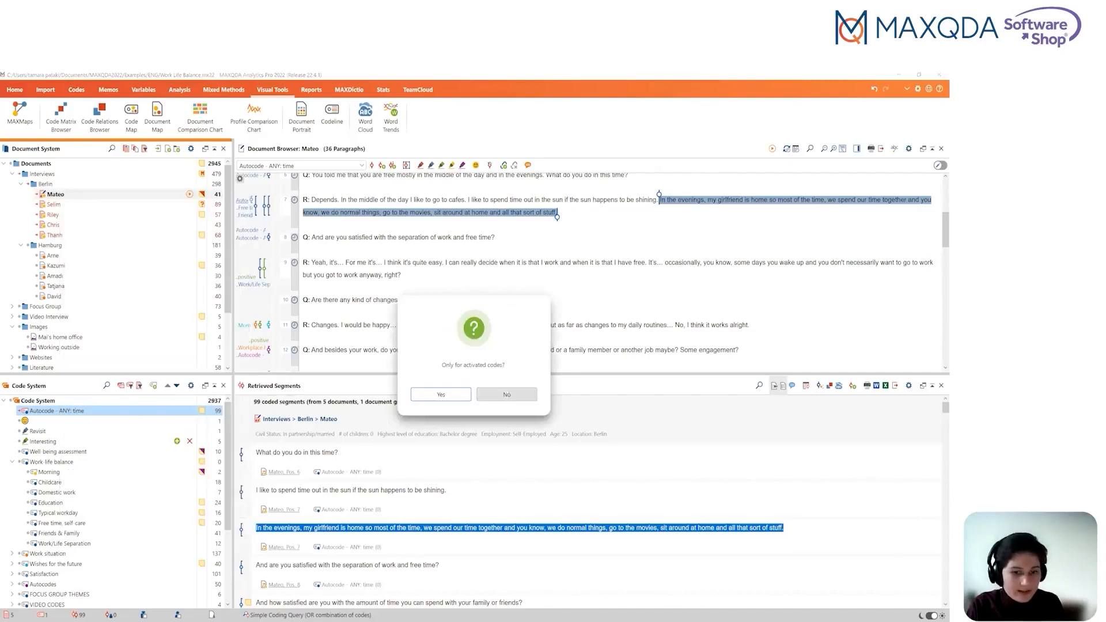
click(507, 395)
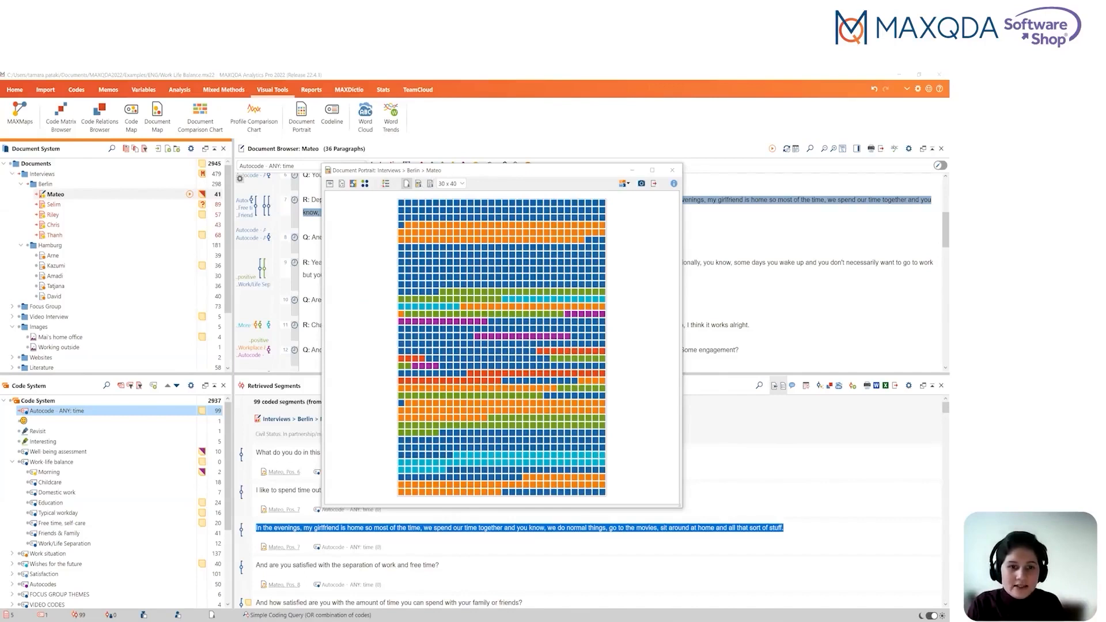
click(386, 184)
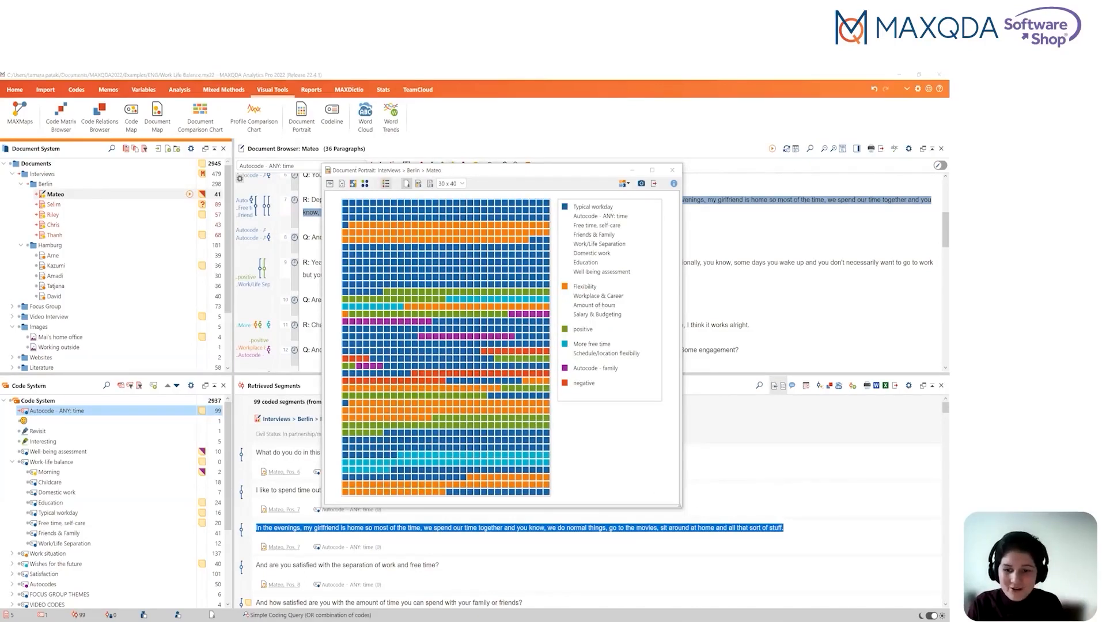
drag(681, 506, 793, 545)
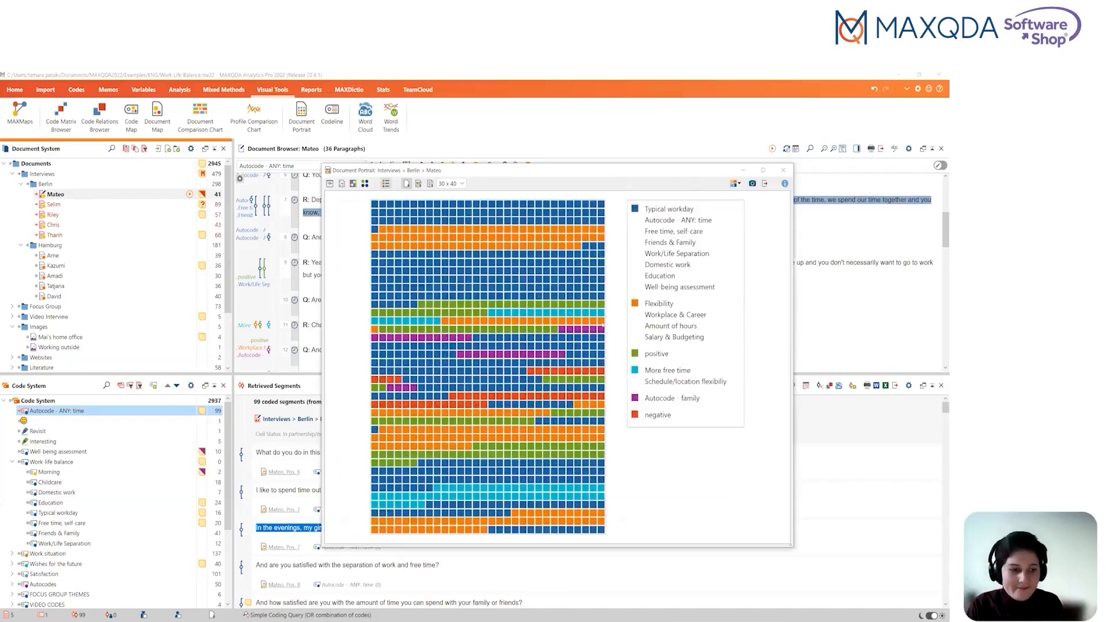
mouse_move(603, 327)
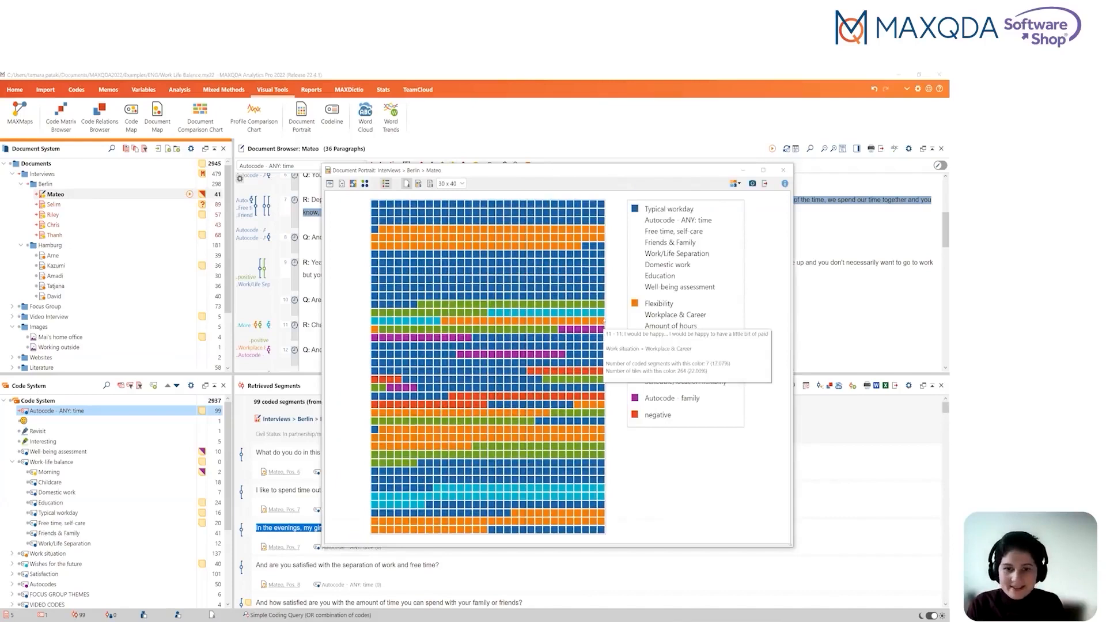
Expand the "Work situation" and "Wishes for the future" codes and compare their subcodes with the portrait's colored tiles
scroll(142, 482, down, 1)
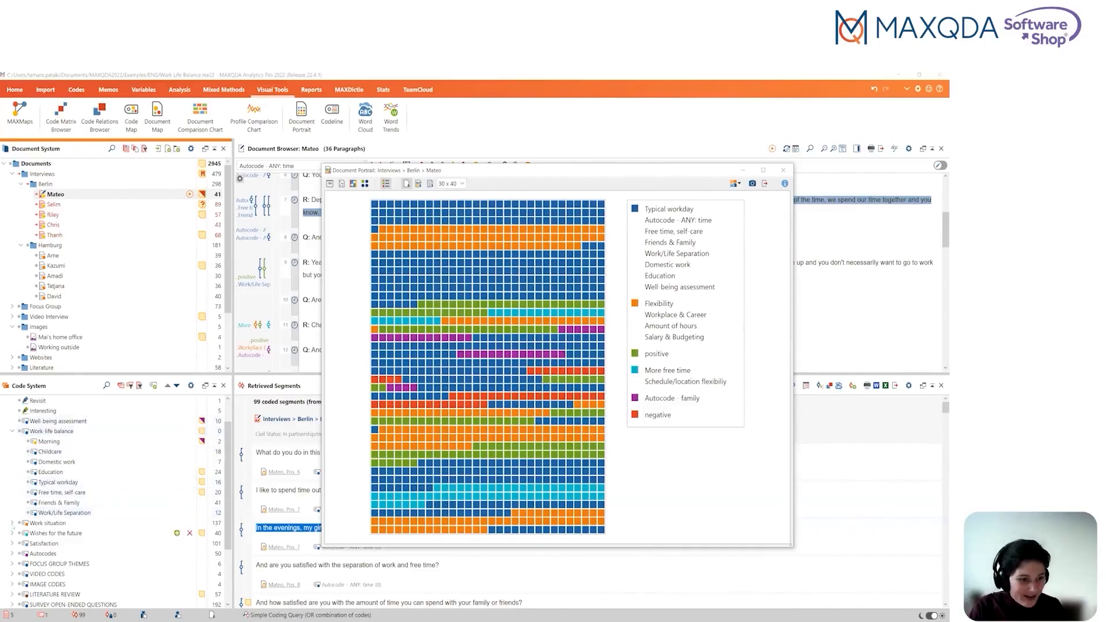
click(13, 523)
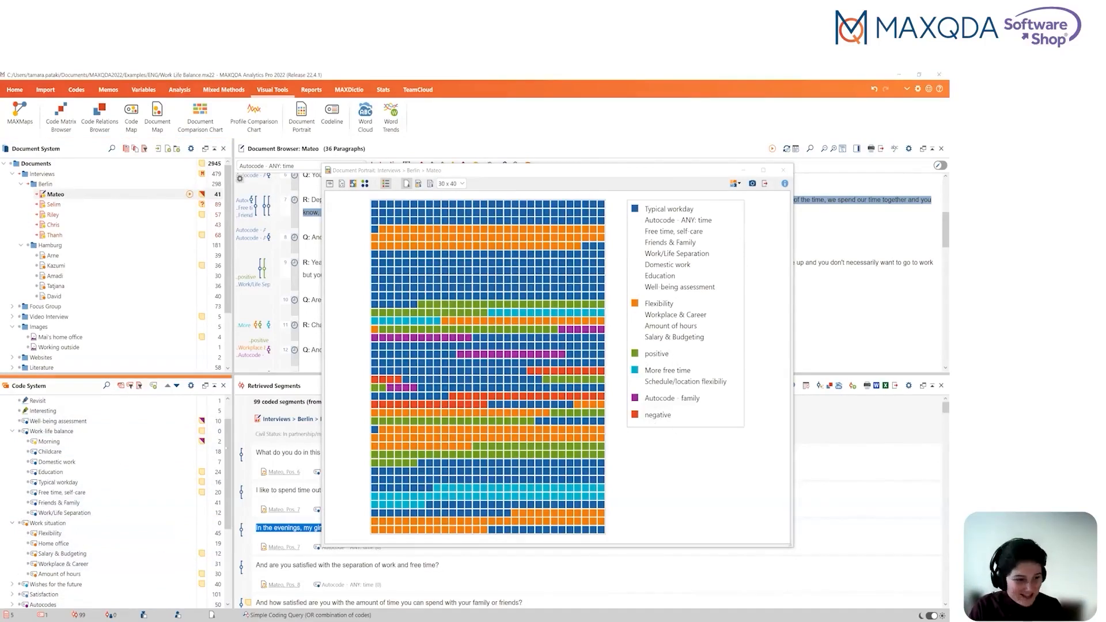
click(13, 584)
scroll(86, 518, down, 2)
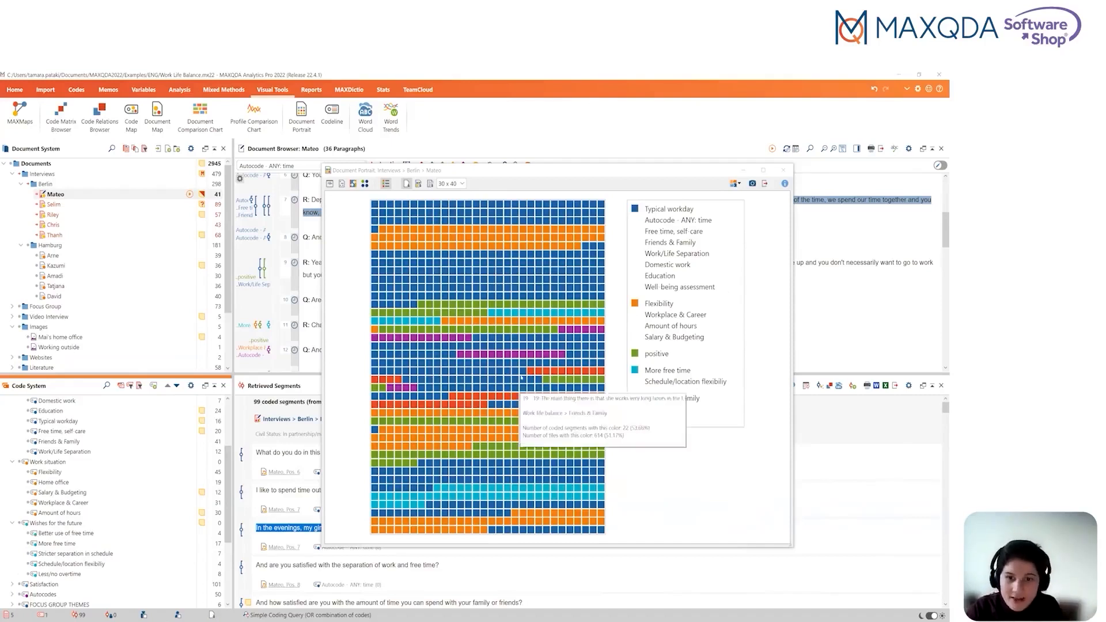
mouse_move(594, 514)
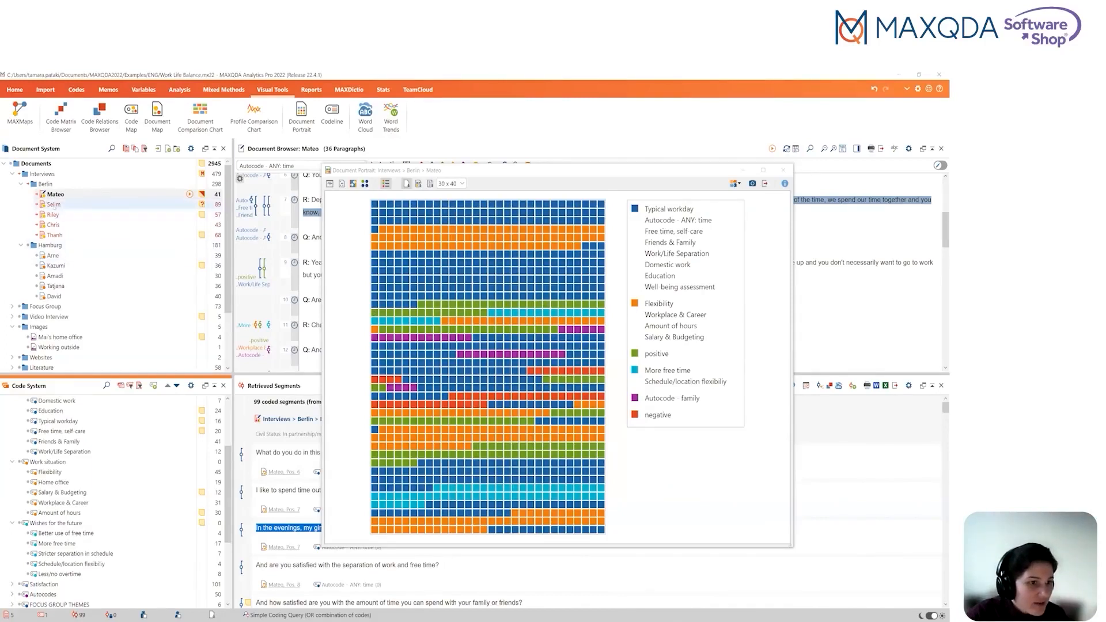
Create an all-codes document portrait of the second Berlin interview, compare it with the first one side by side, and close both portraits
click(55, 205)
right_click(54, 205)
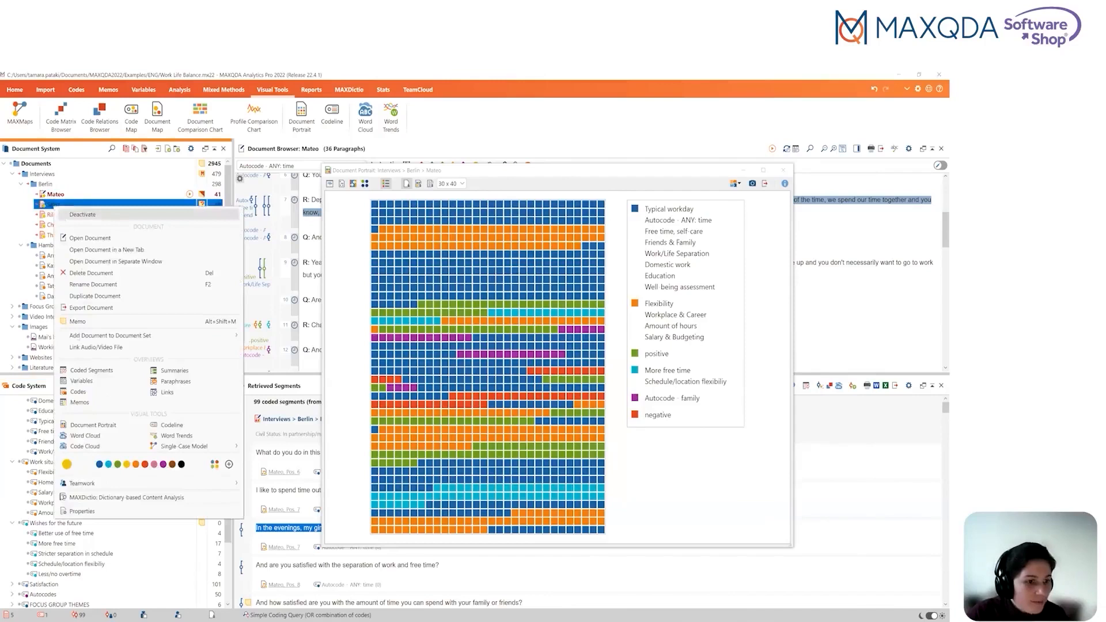
click(93, 425)
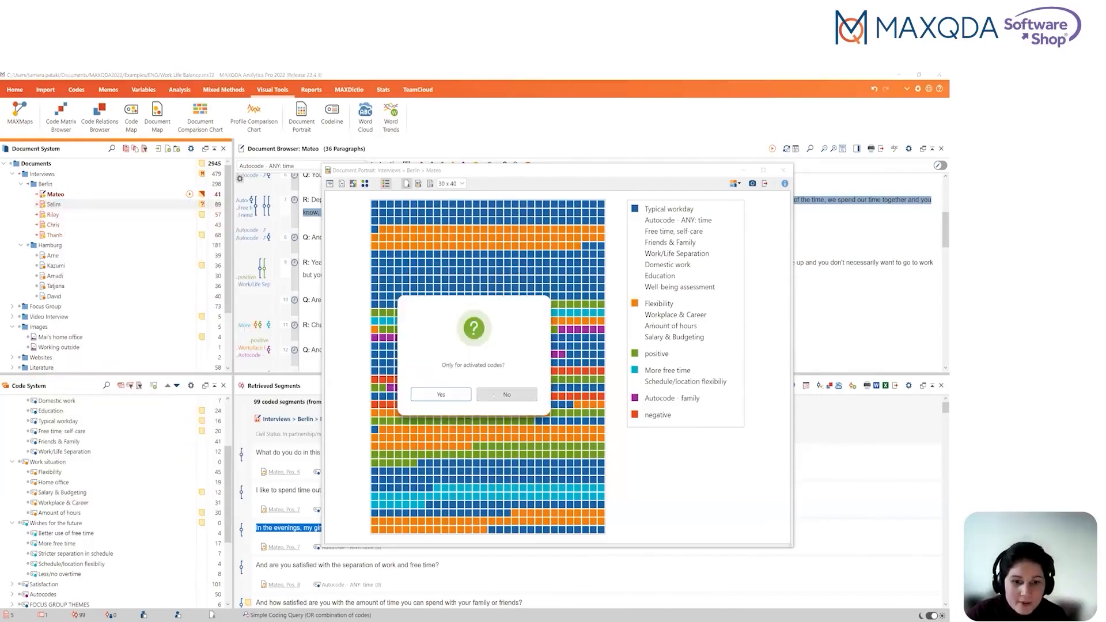
click(494, 395)
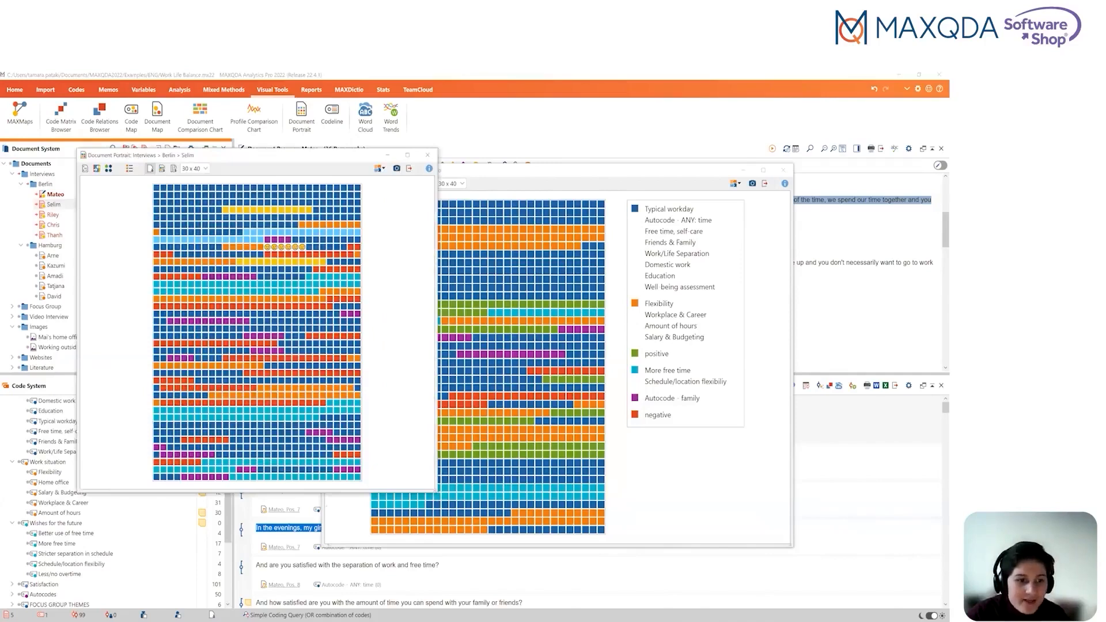
drag(437, 492, 329, 546)
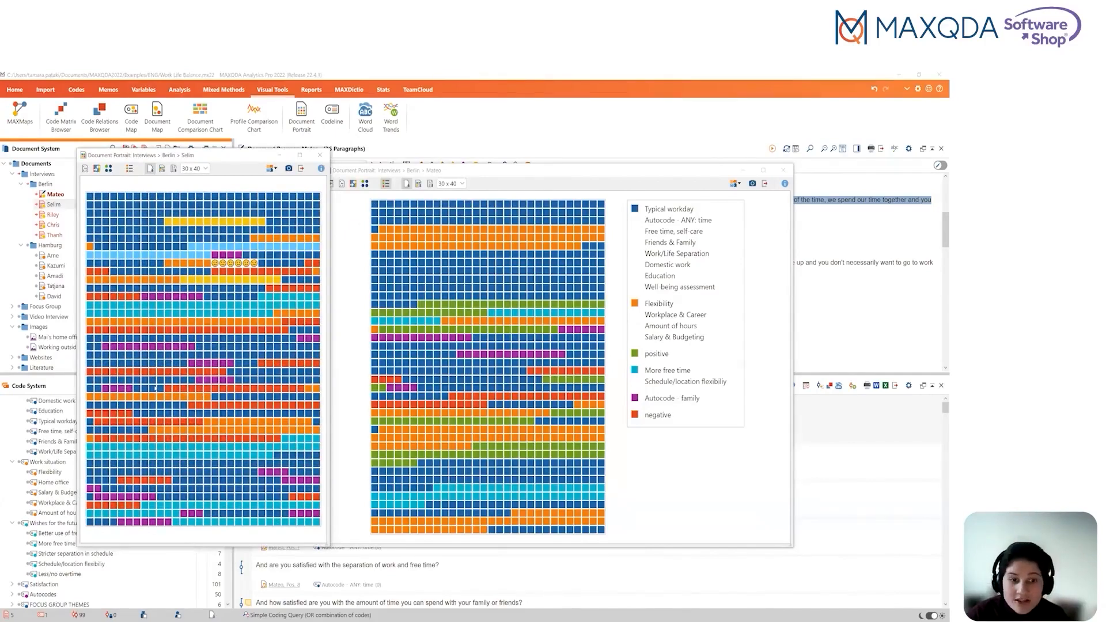
mouse_move(156, 389)
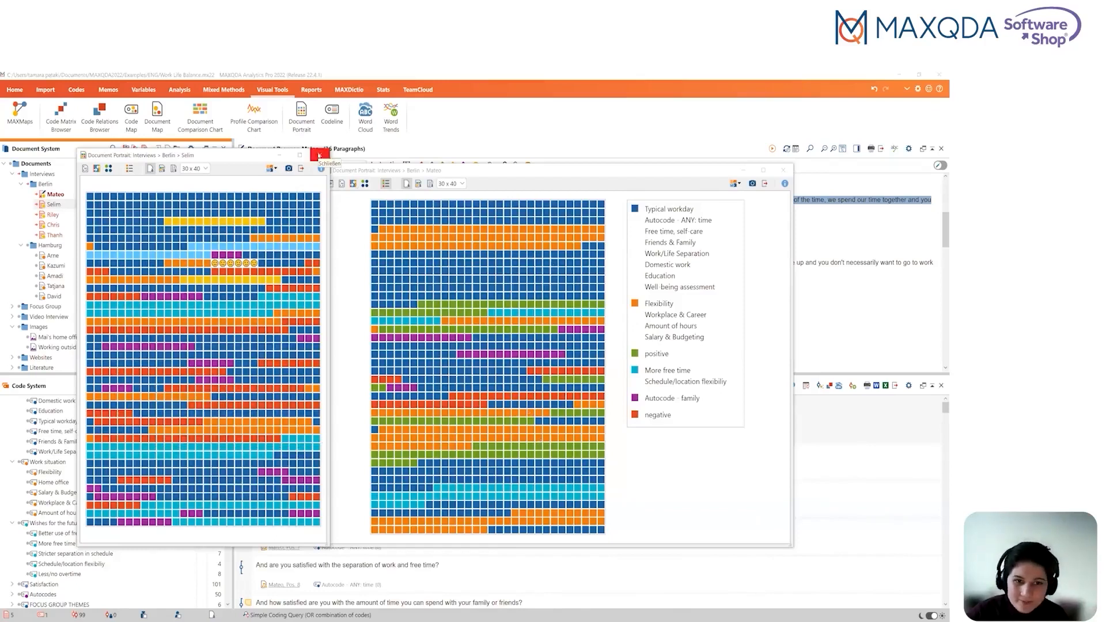
click(320, 155)
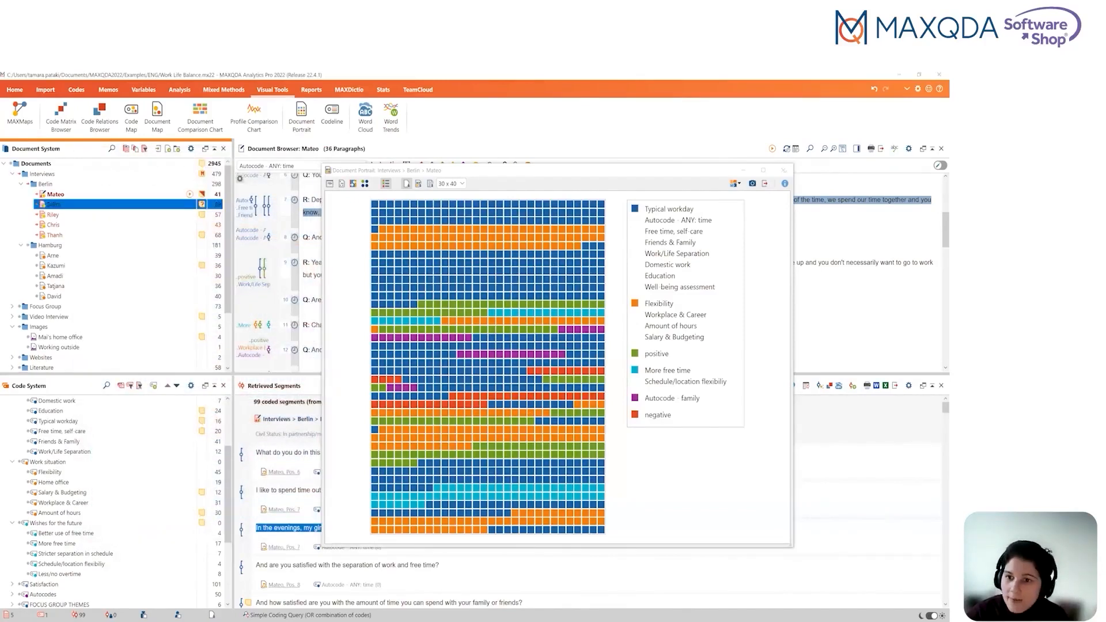
click(784, 170)
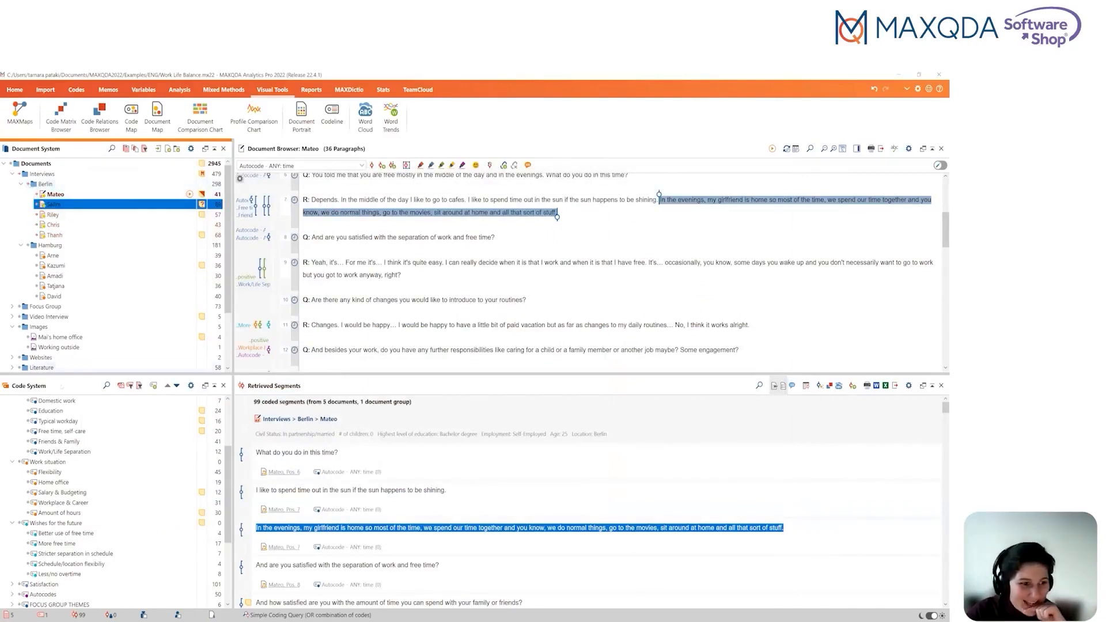
Reopen the Work Life Balance.mx22 project from the recently opened projects and maximize its window
scroll(109, 456, up, 5)
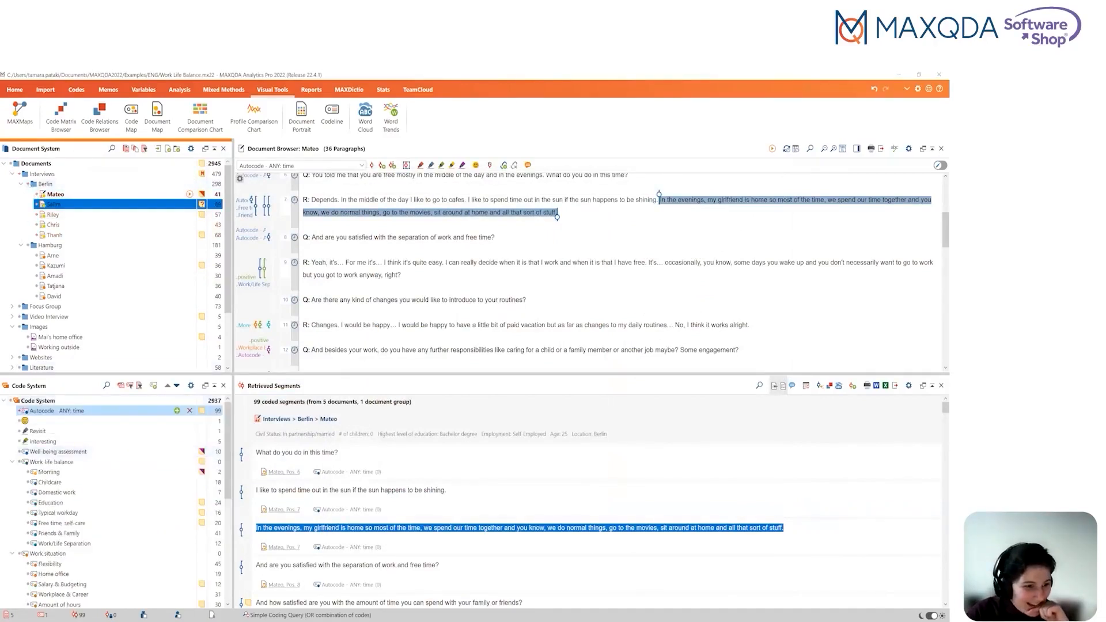
click(63, 411)
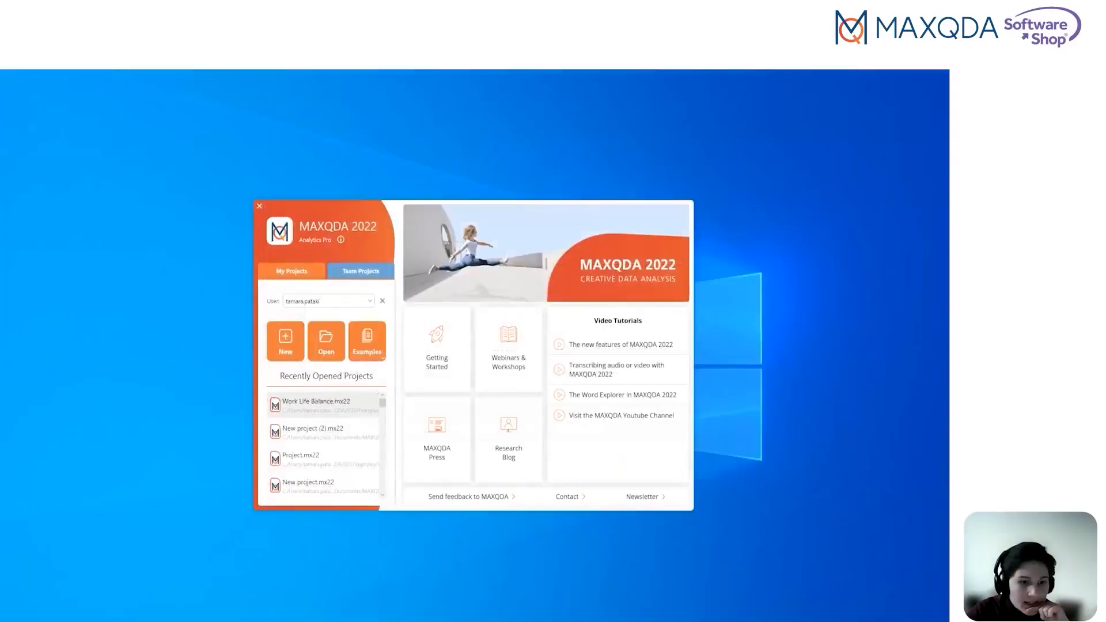
click(325, 401)
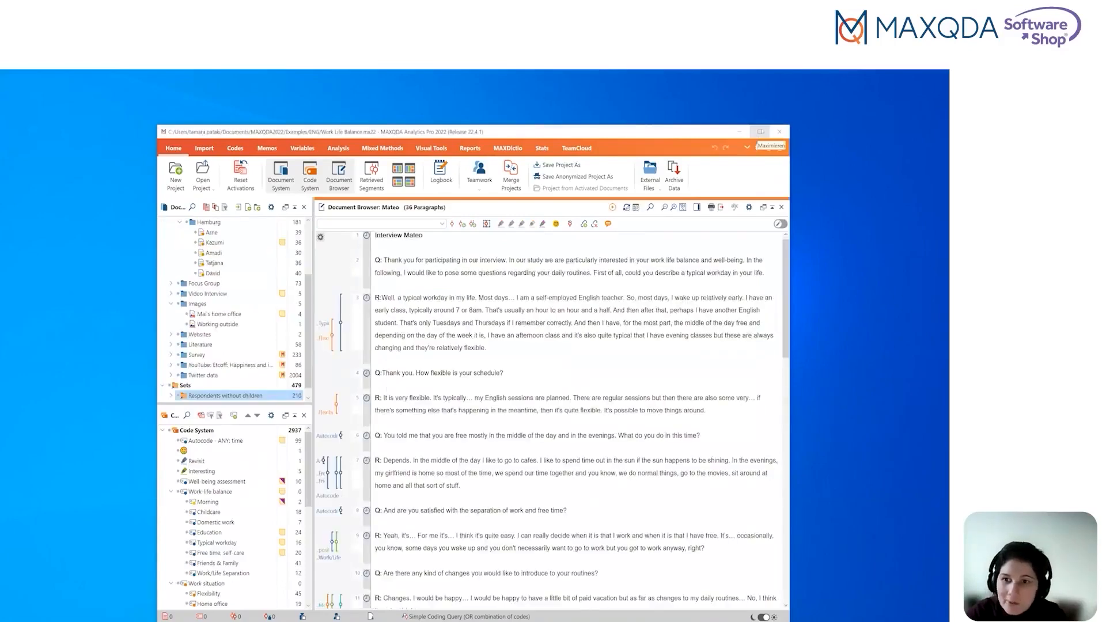
click(761, 132)
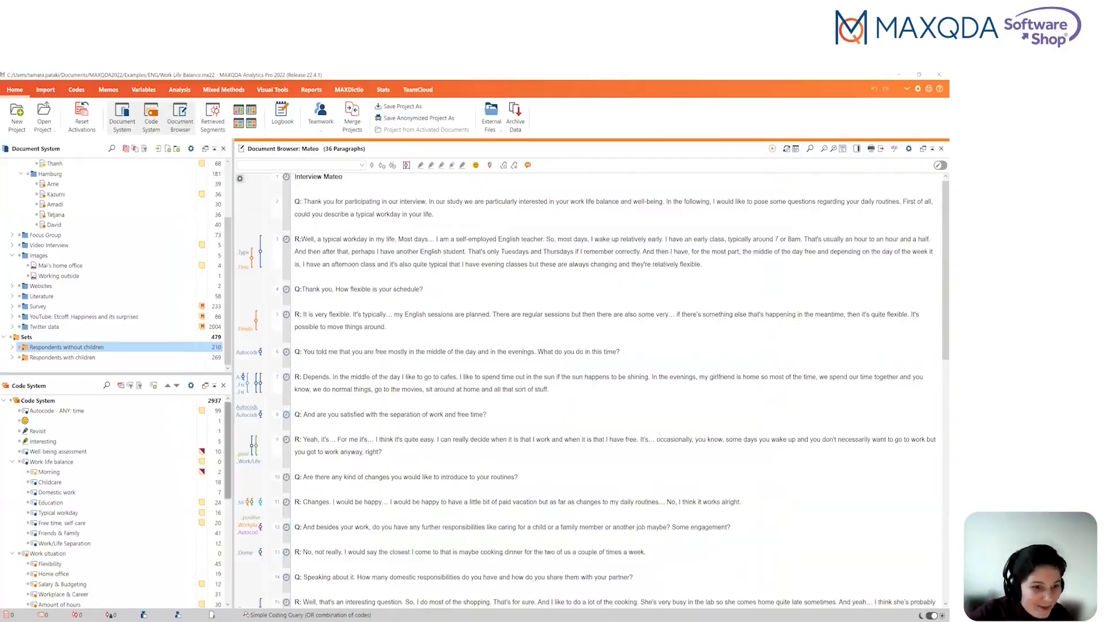
Open the "Focus group" document from the Focus Group folder and expand it to list its individual speakers
drag(228, 422, 229, 397)
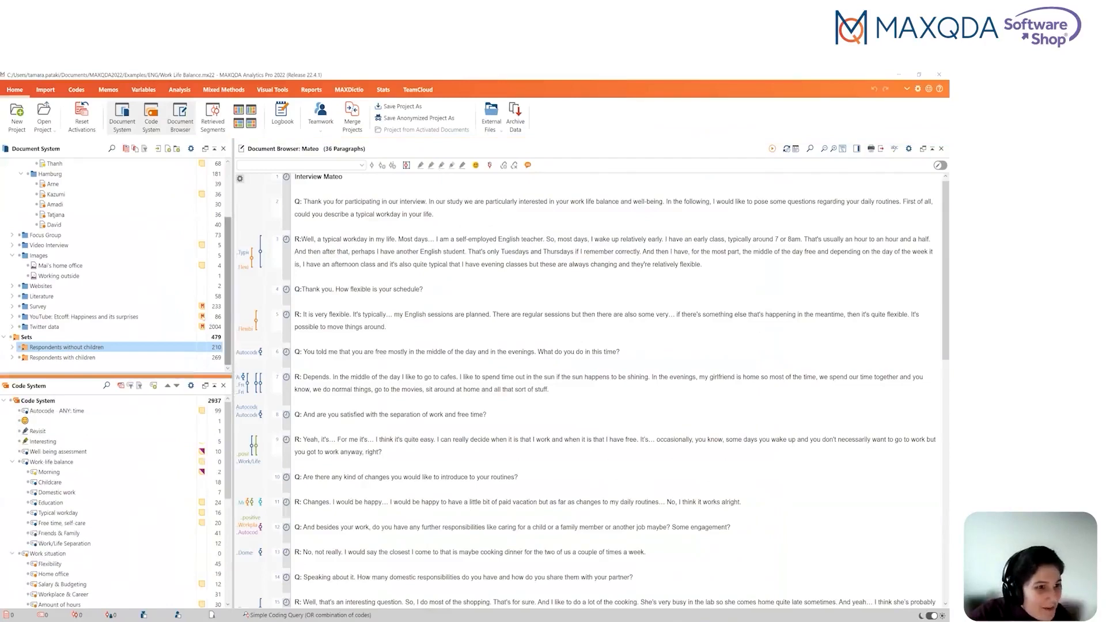
scroll(163, 279, up, 1)
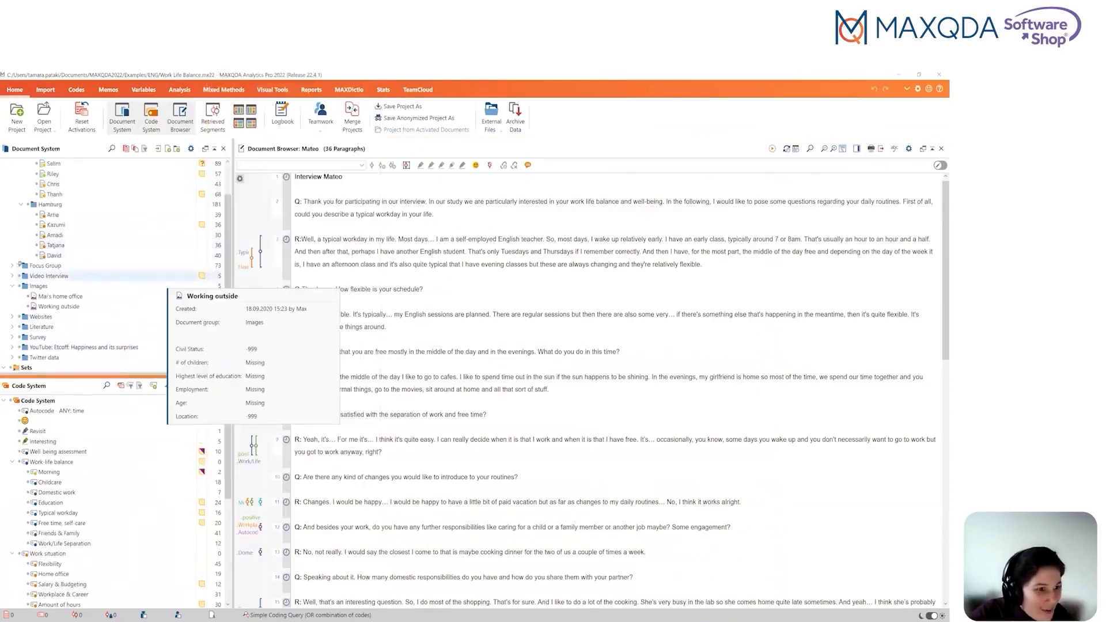
click(12, 266)
click(12, 266)
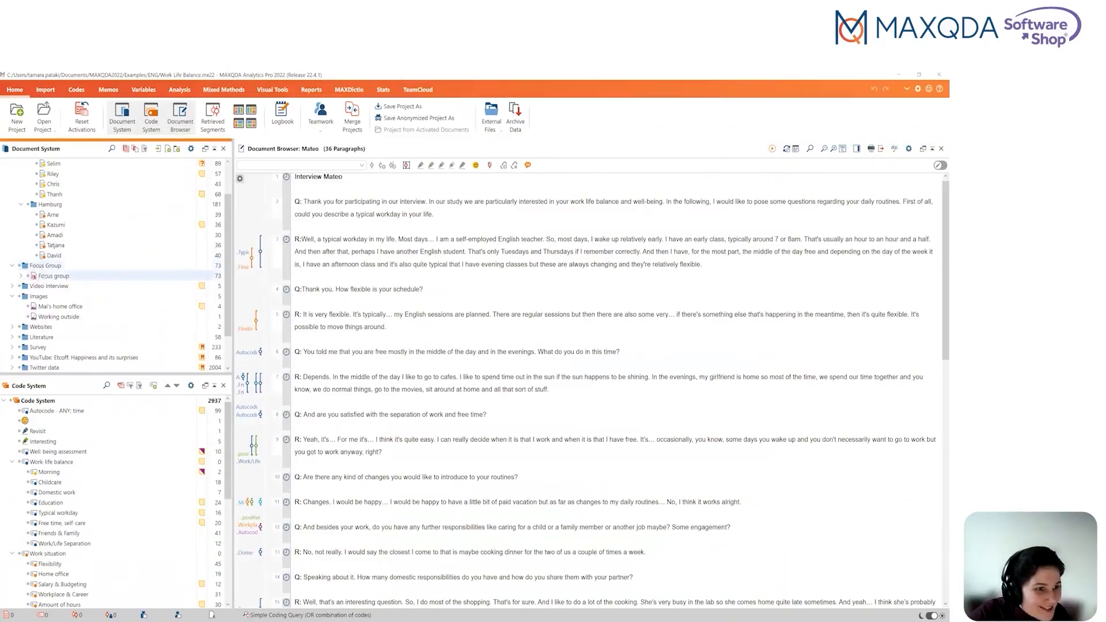
click(40, 276)
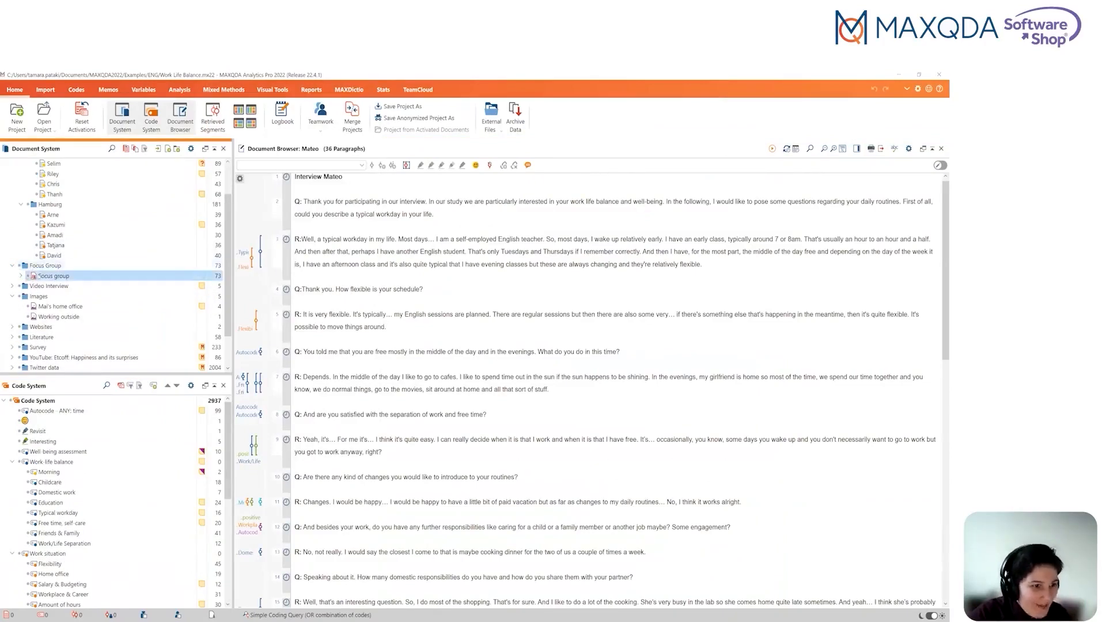
double_click(39, 276)
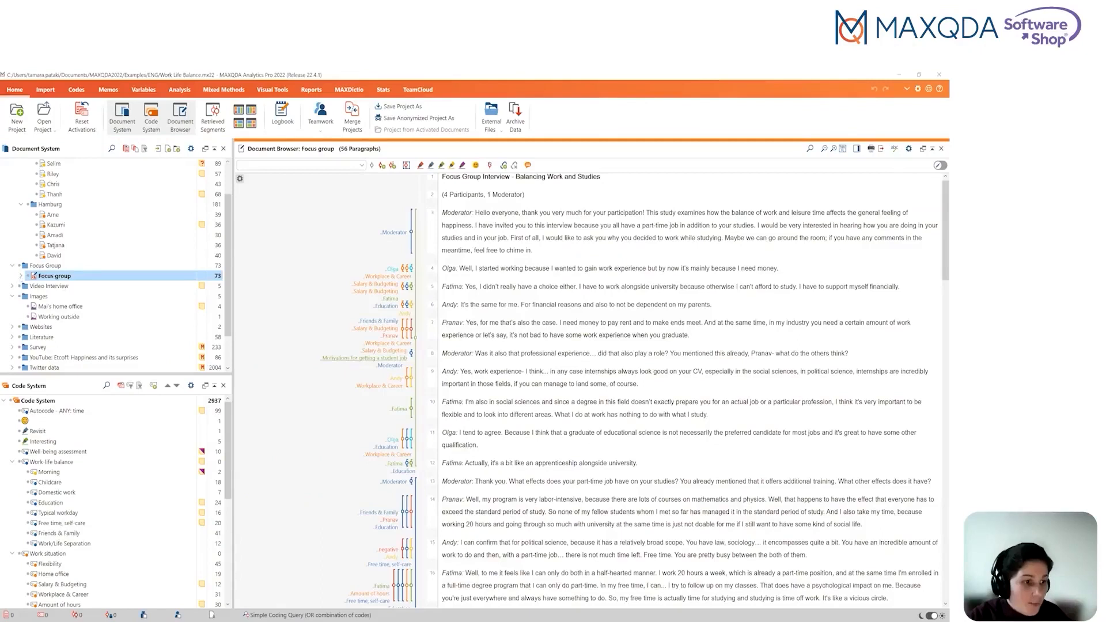
click(21, 276)
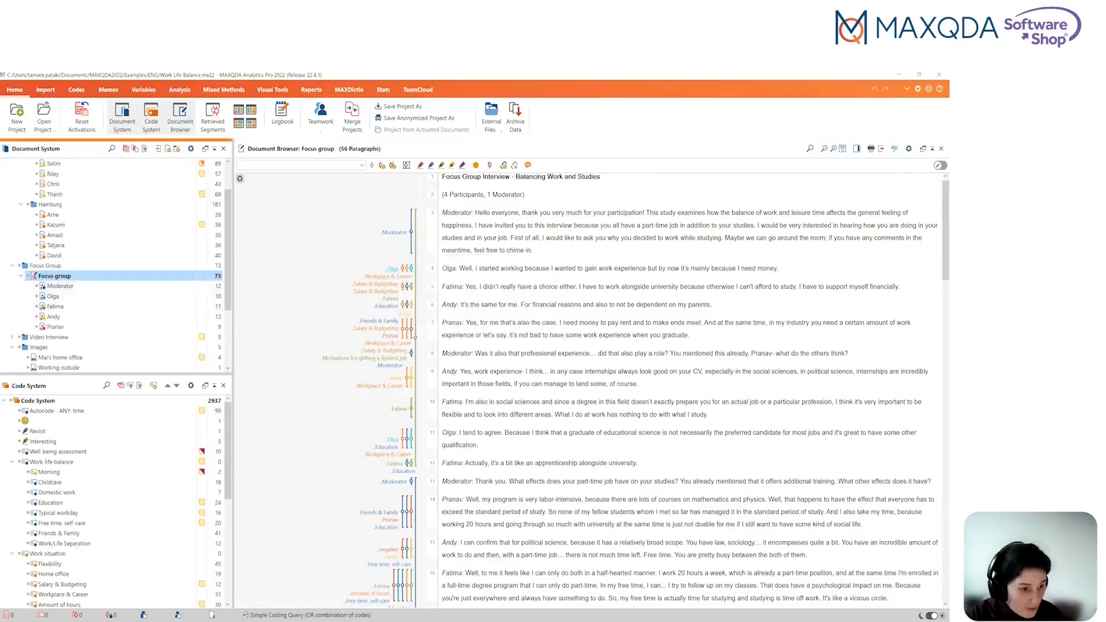
Expand the "Focus group" entry under Focus Group Speakers in the code system and examine the speaker codes
scroll(105, 503, down, 1)
scroll(104, 503, down, 6)
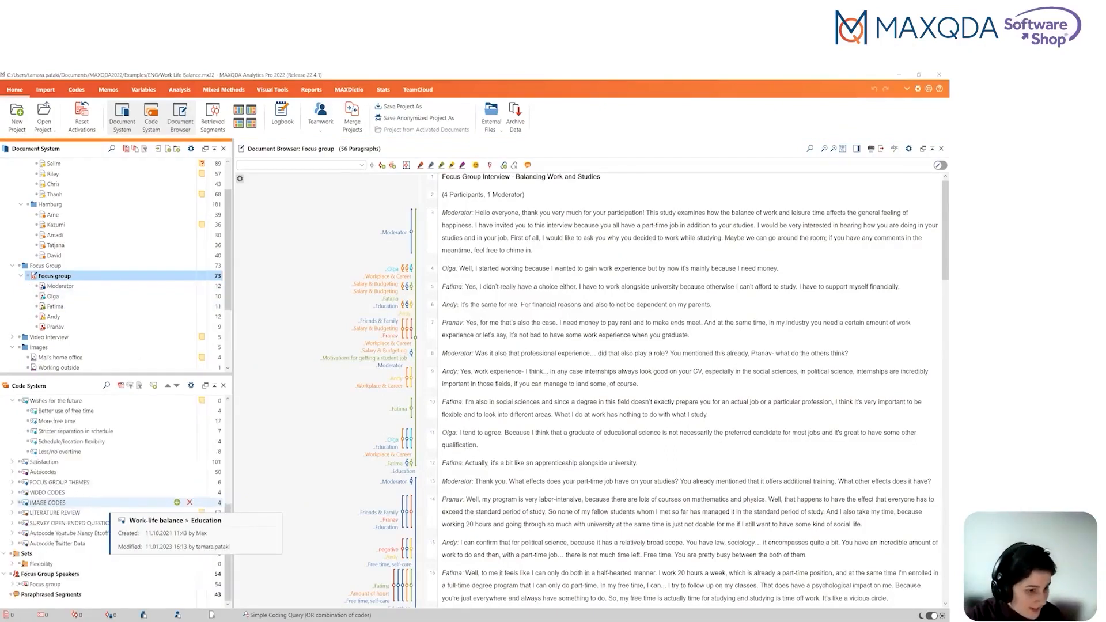
click(12, 584)
scroll(42, 569, down, 1)
scroll(42, 571, down, 1)
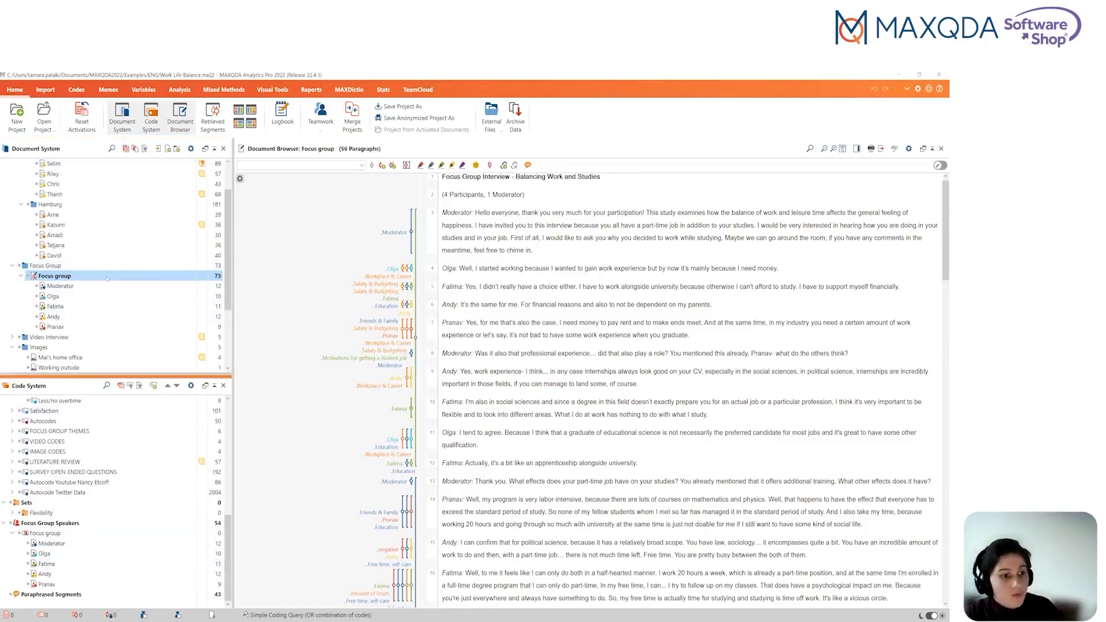
mouse_move(107, 278)
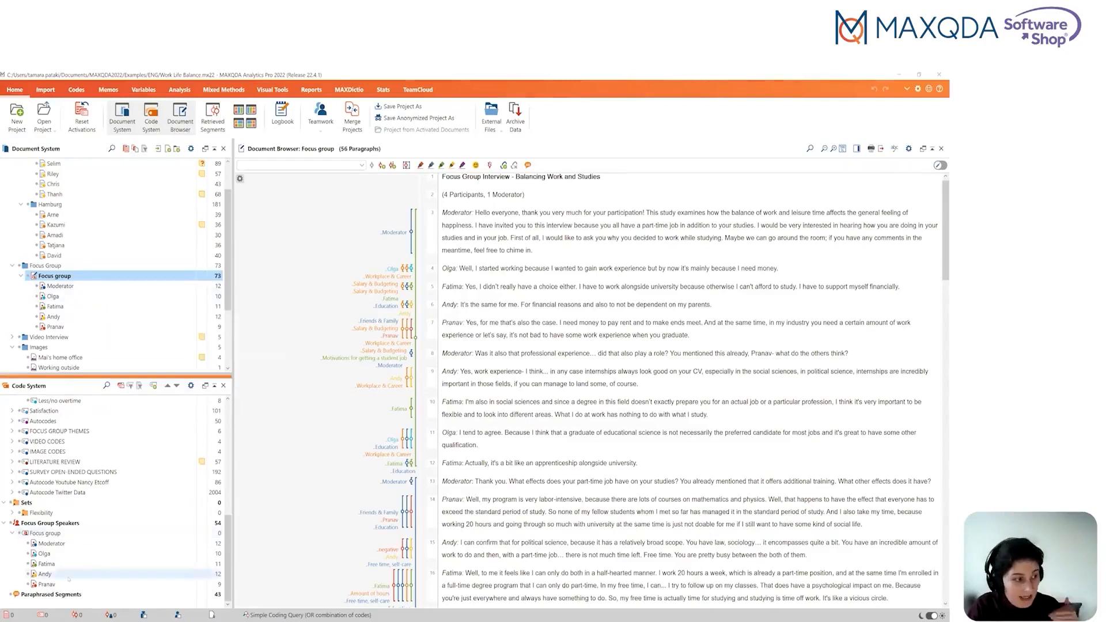
mouse_move(69, 578)
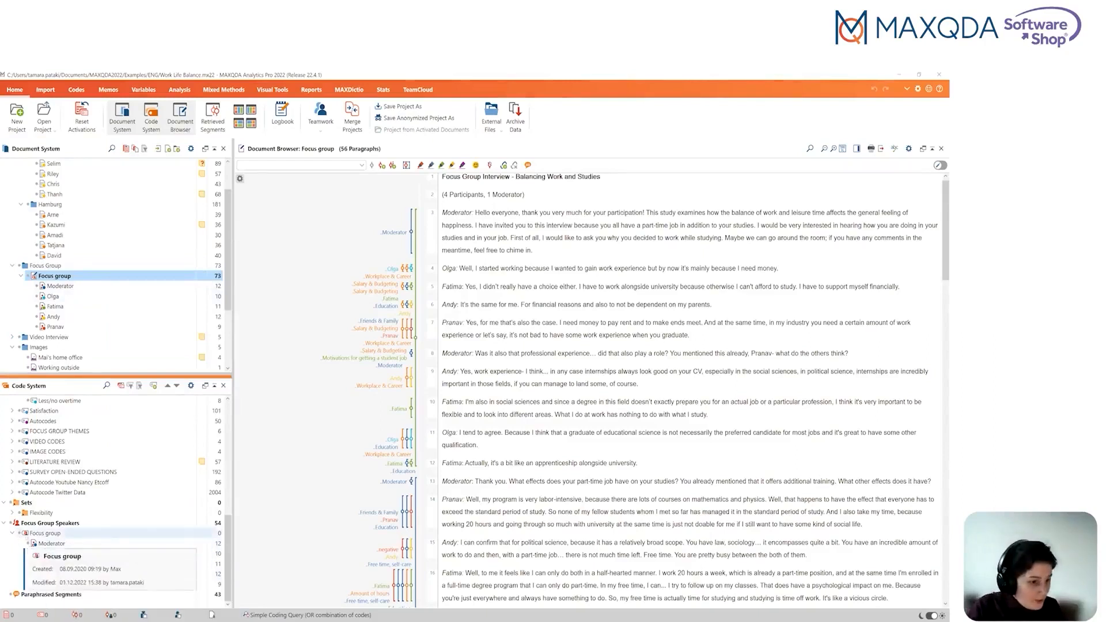
Activate all focus group speaker codes and create a document portrait of the focus group document for activated codes only
click(19, 534)
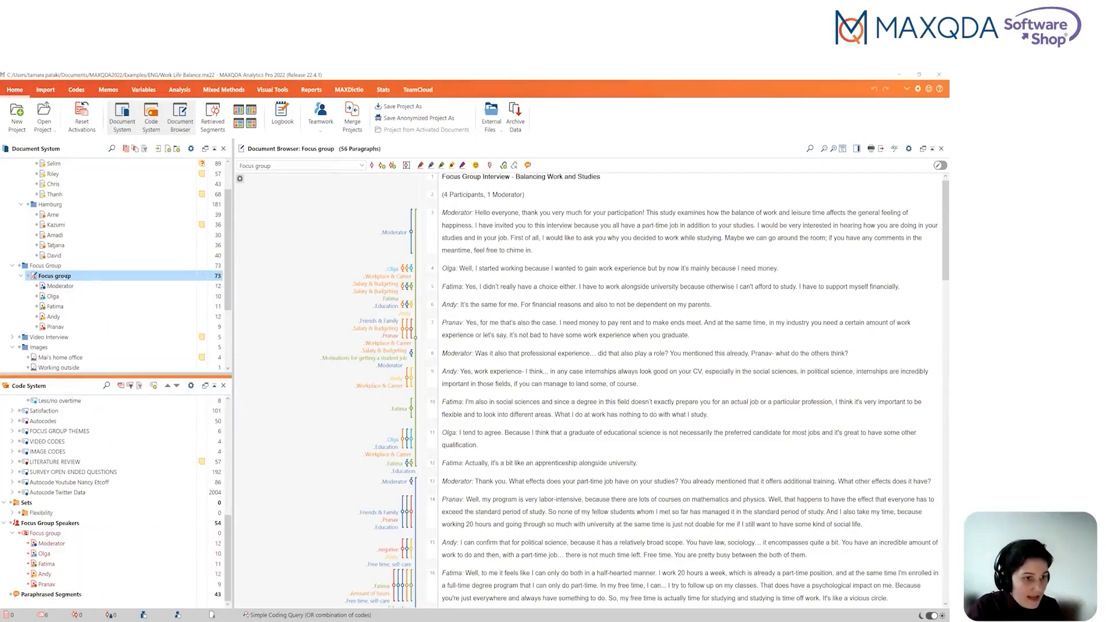
right_click(64, 276)
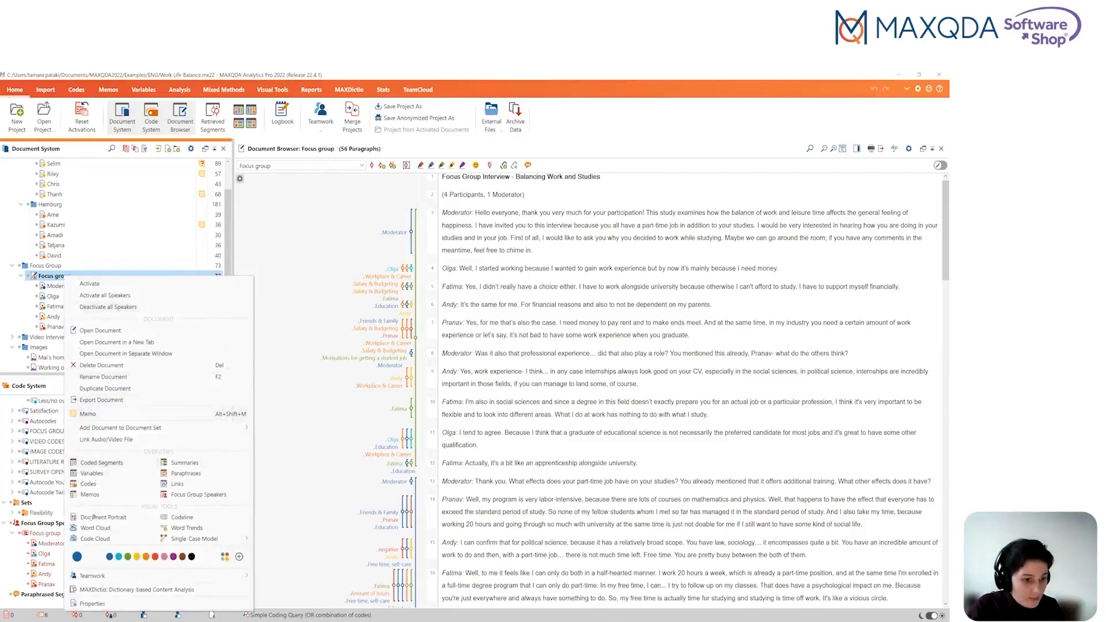
click(93, 517)
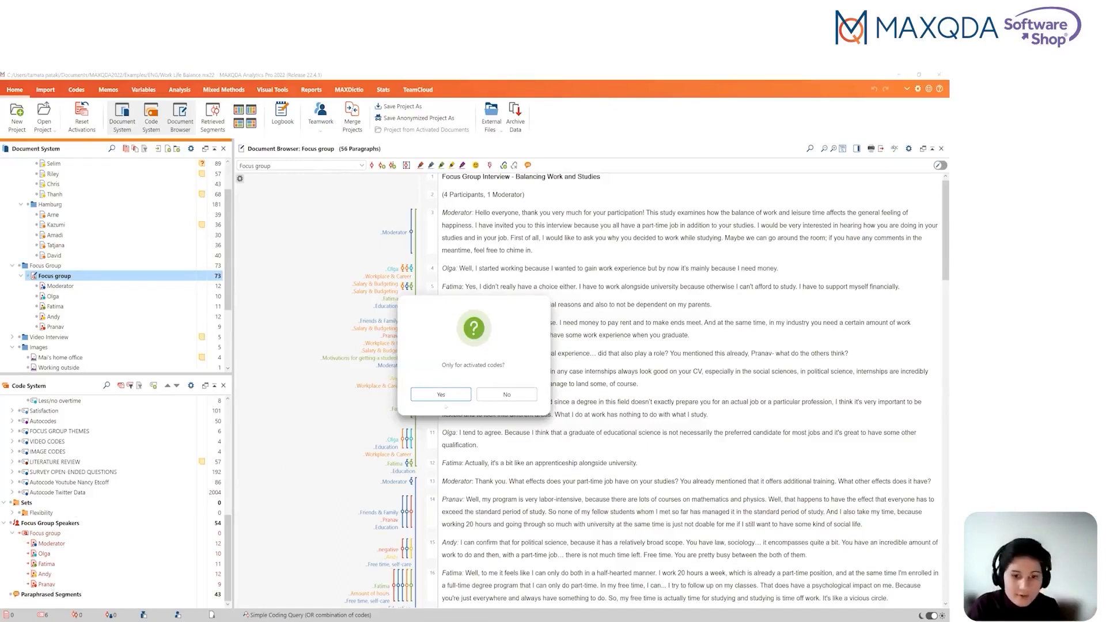
click(448, 397)
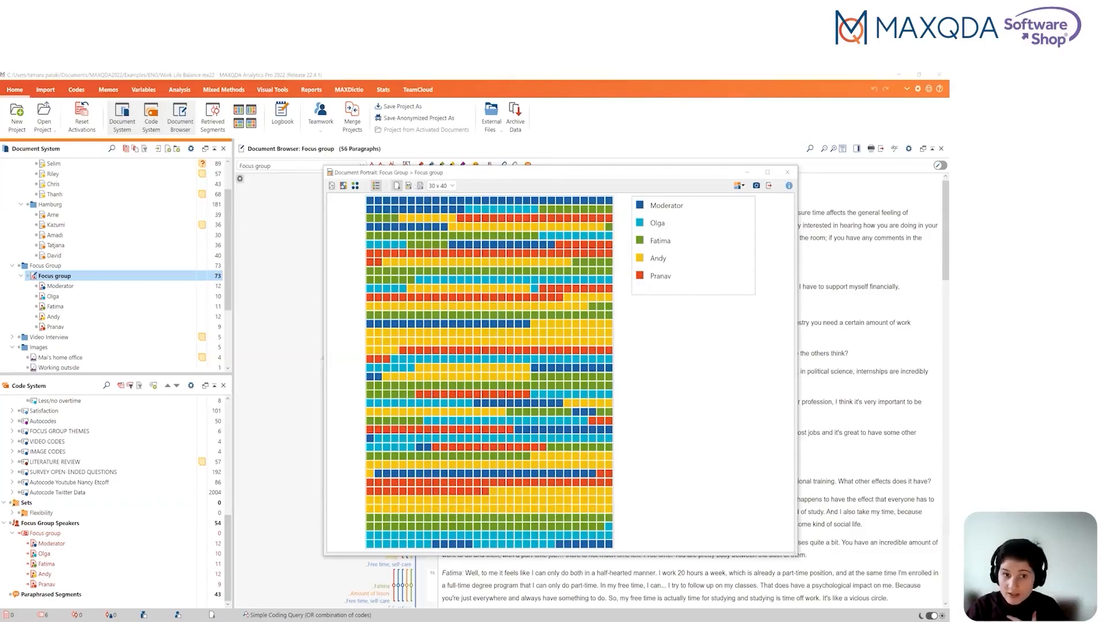
Order the document portrait's tiles by color, regroup them into separate color columns for comparison, and close the portrait
click(421, 186)
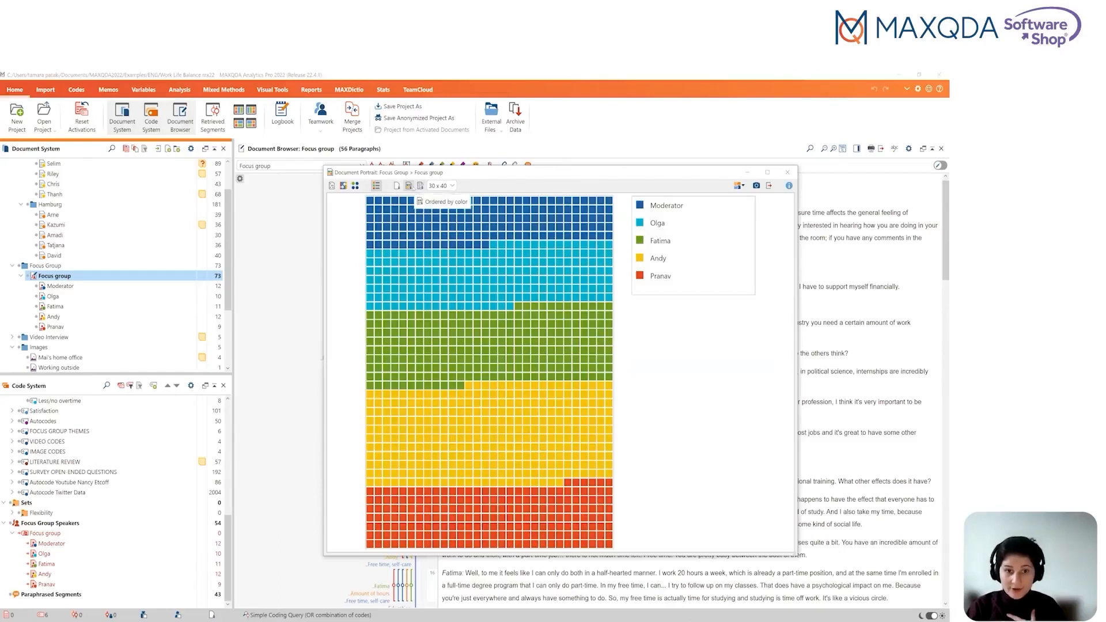
click(408, 185)
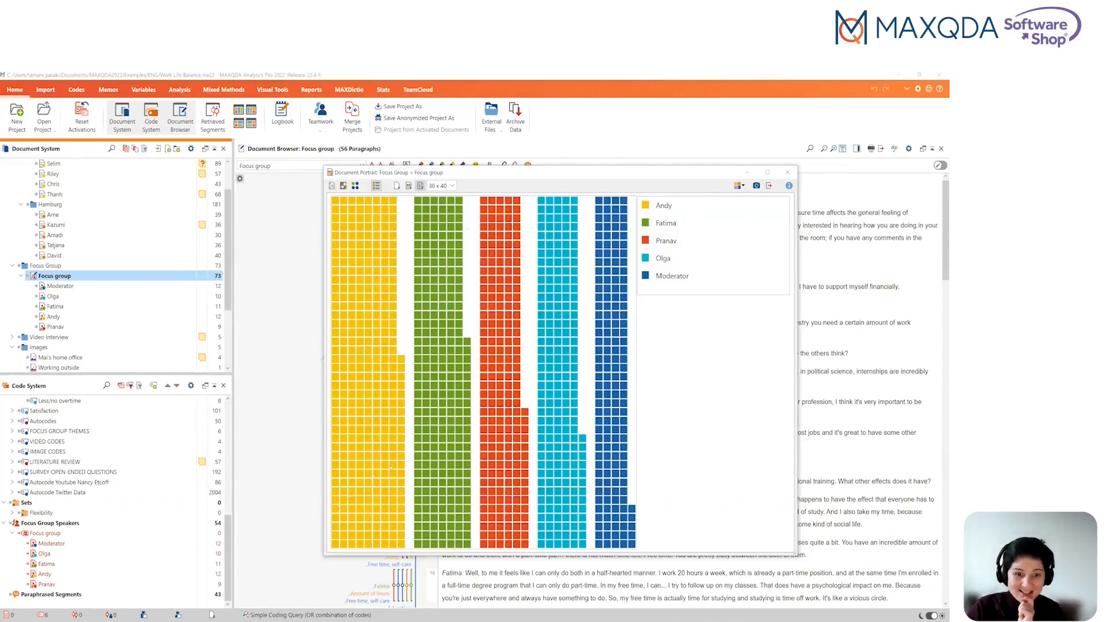
mouse_move(402, 463)
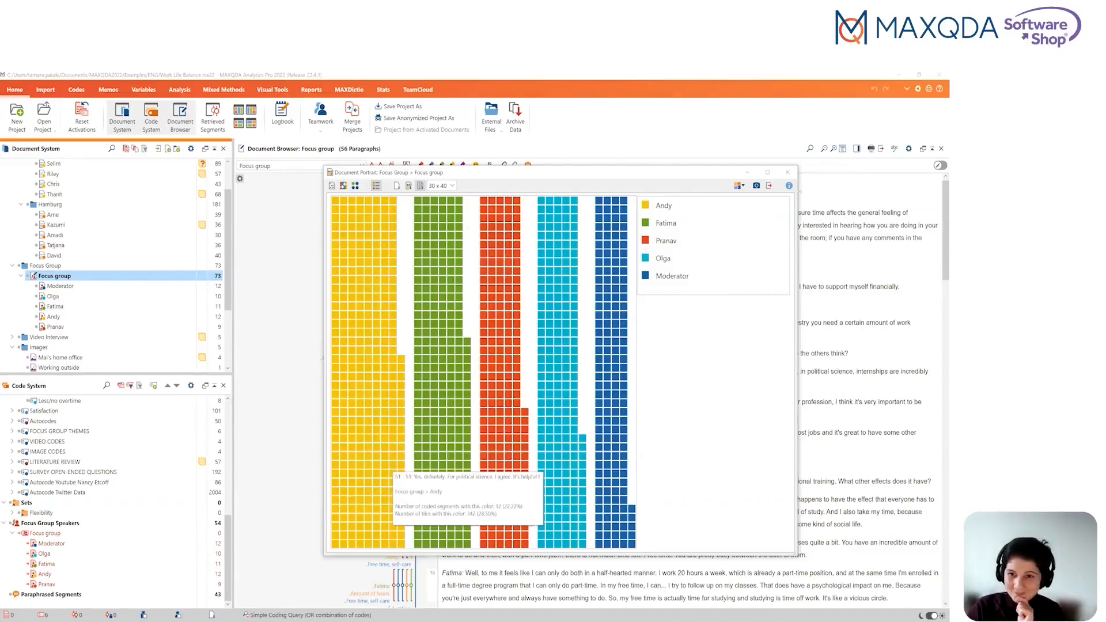
click(791, 172)
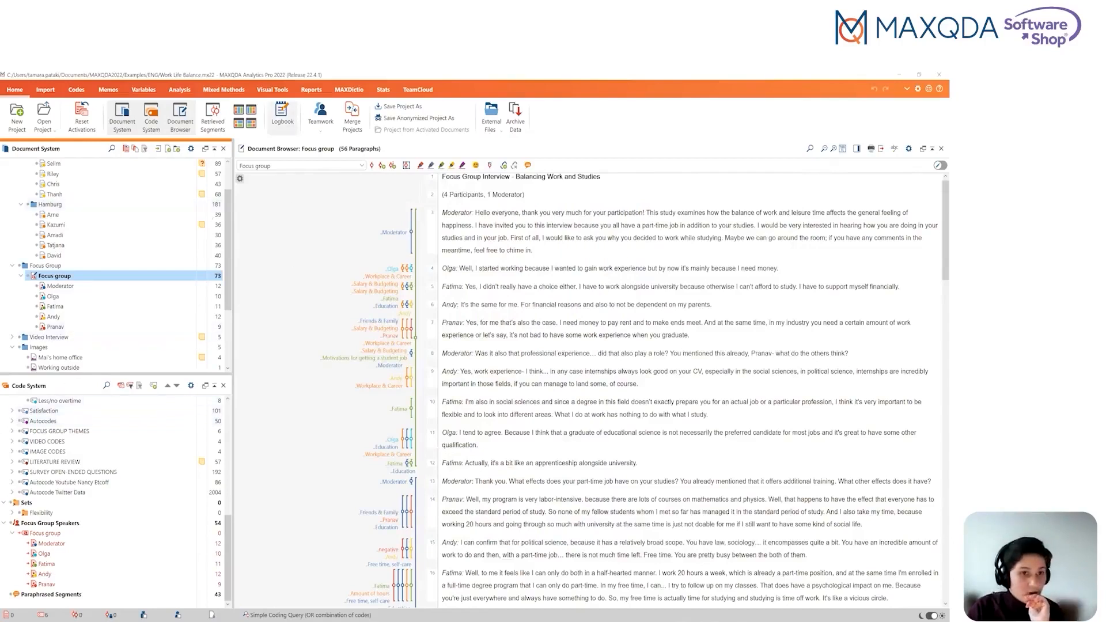
Try a codeline of the first Berlin interview restricted to activated codes, and close it
click(281, 91)
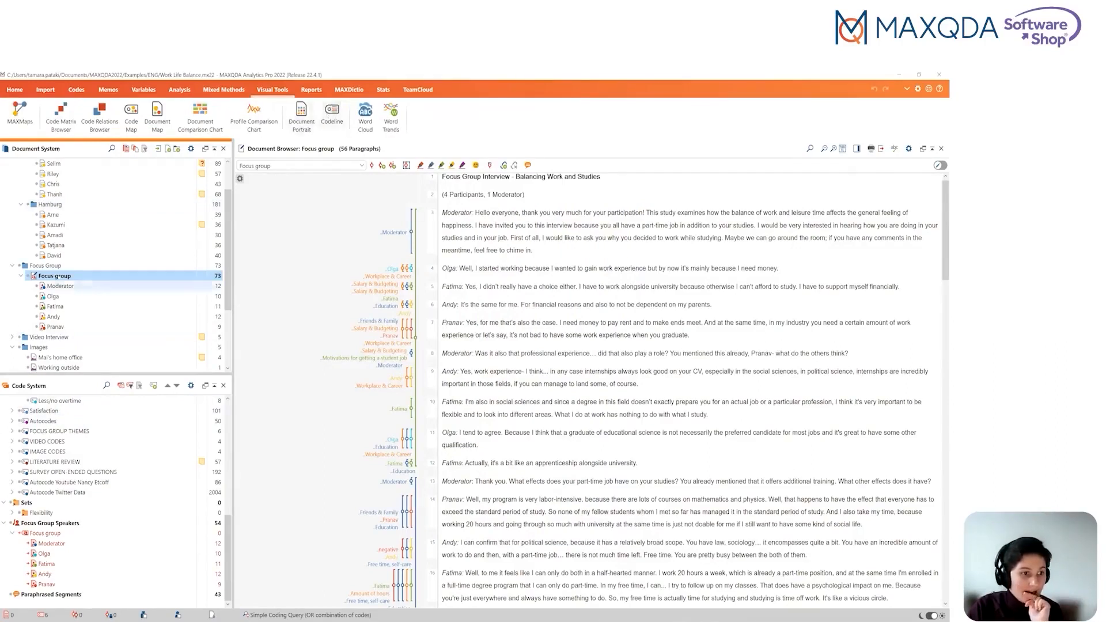
scroll(85, 220, up, 2)
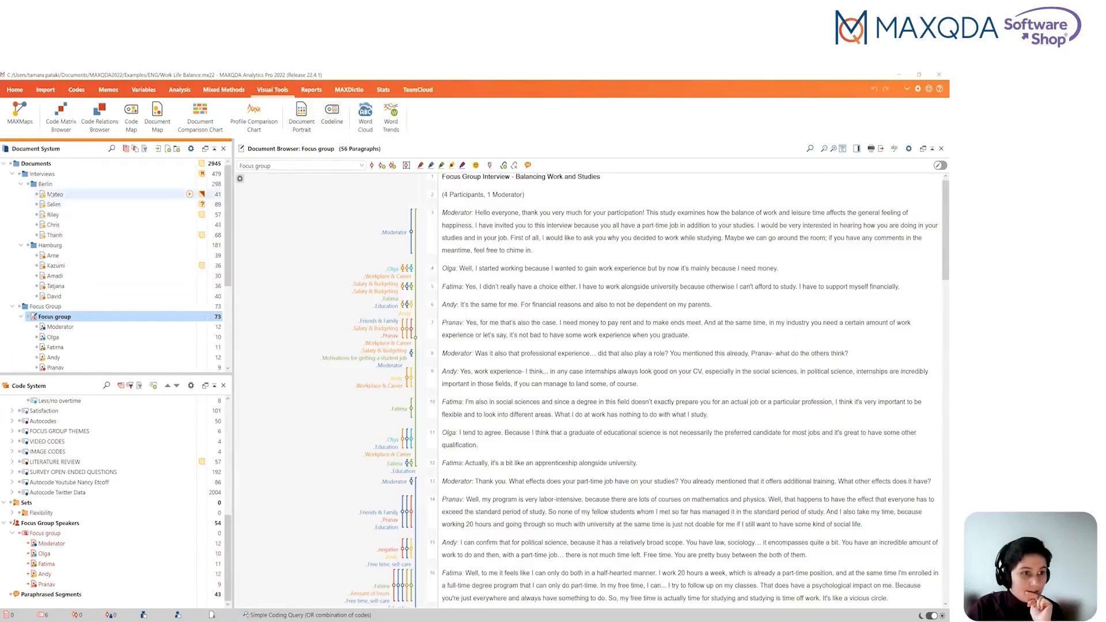
right_click(54, 194)
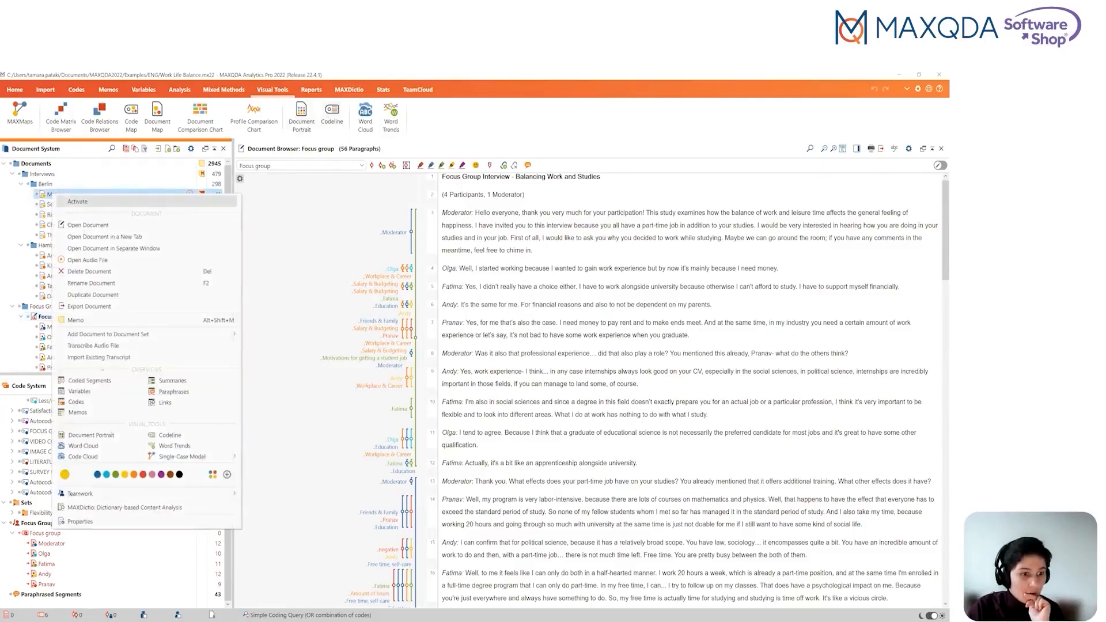
click(166, 436)
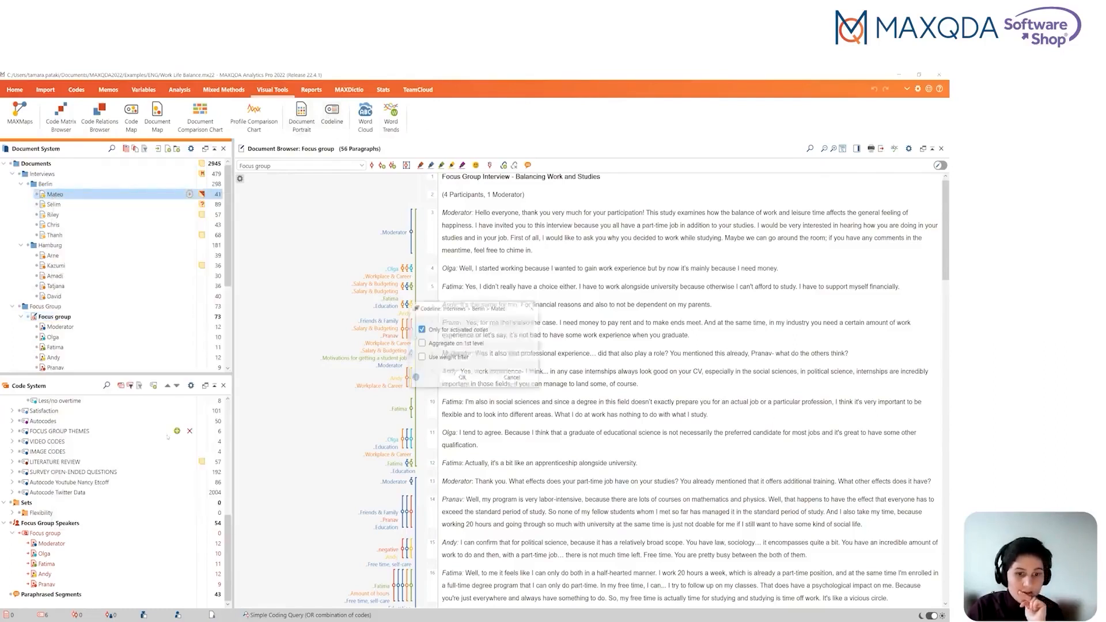
click(462, 383)
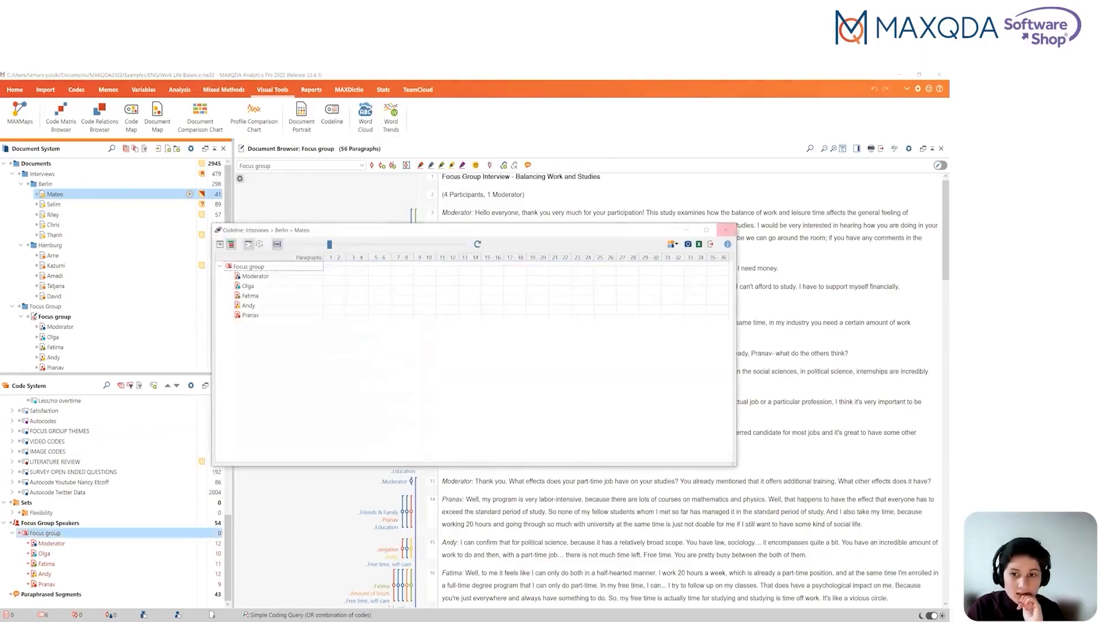
click(724, 228)
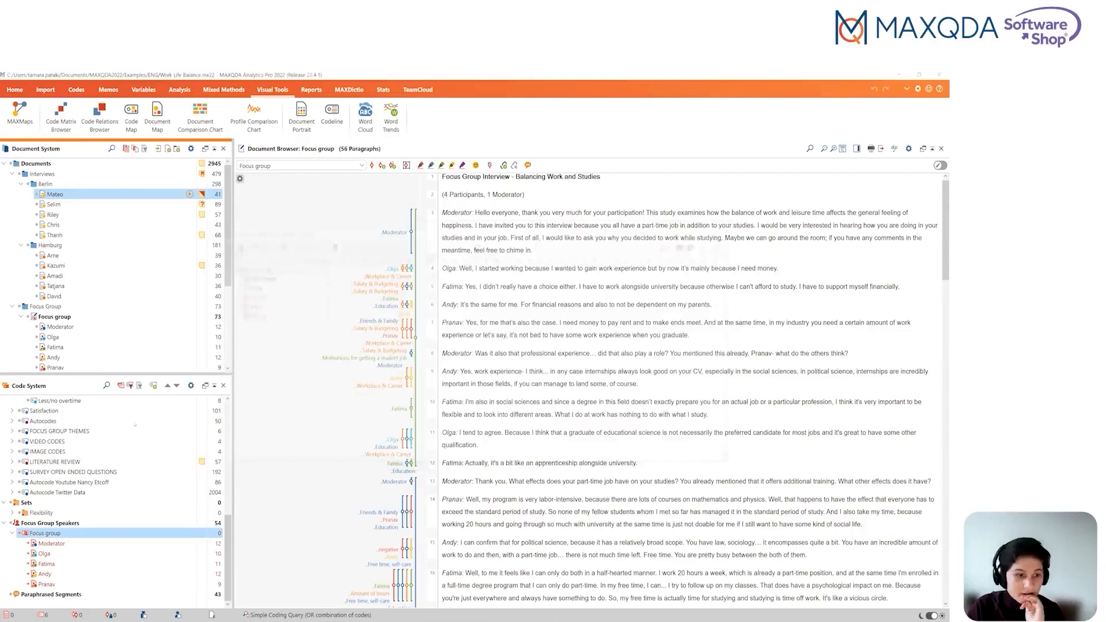
Reset the code activations and create a codeline of the first Berlin interview covering all codes
click(122, 386)
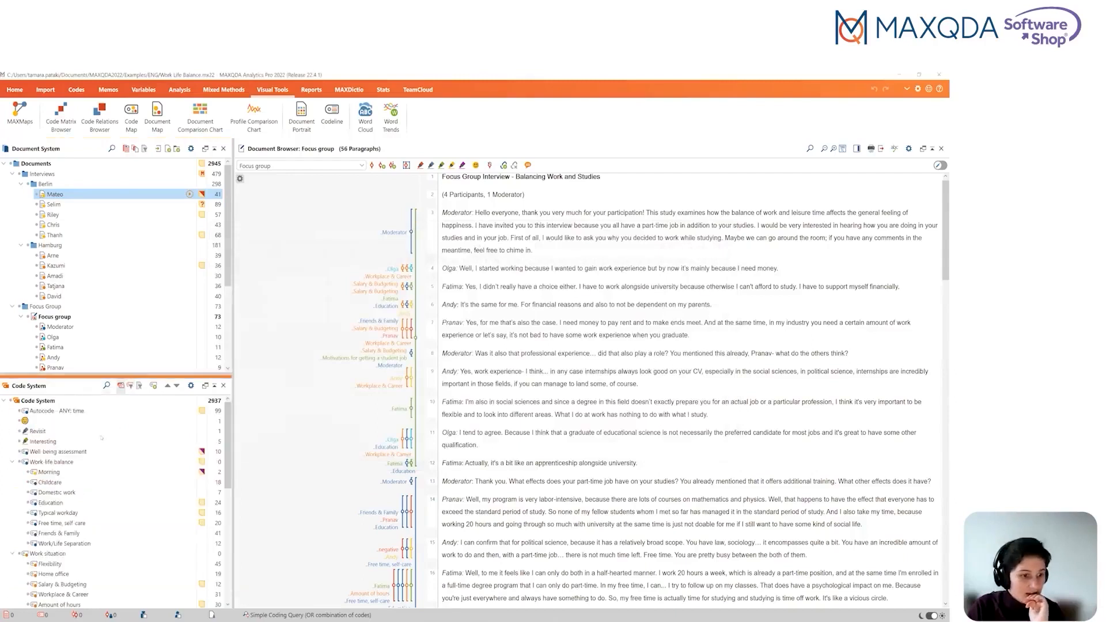
scroll(102, 438, down, 15)
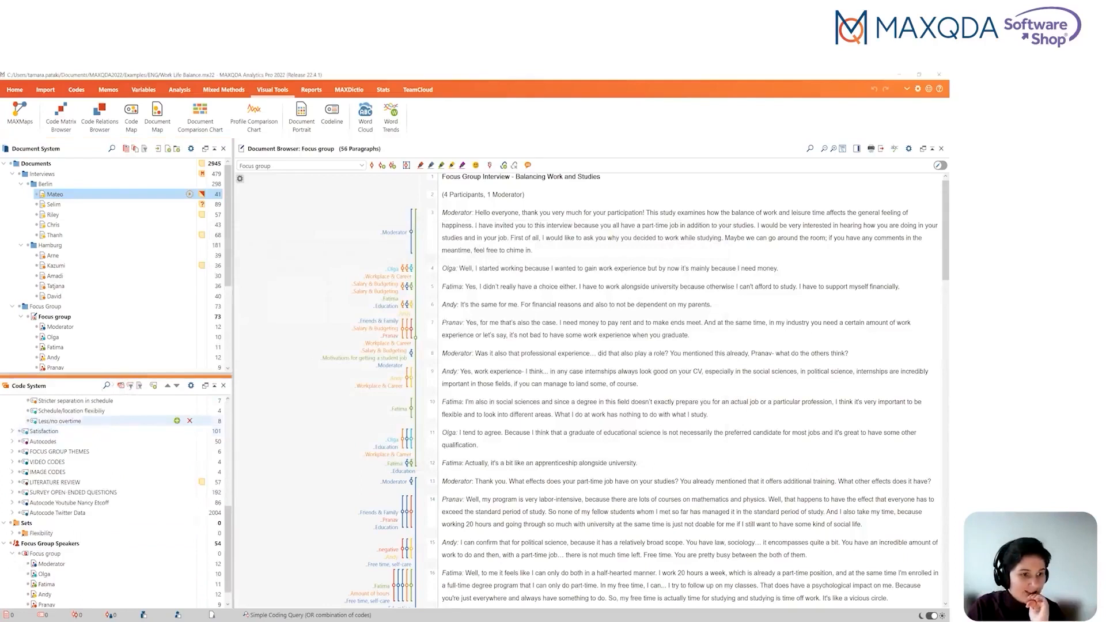
right_click(55, 194)
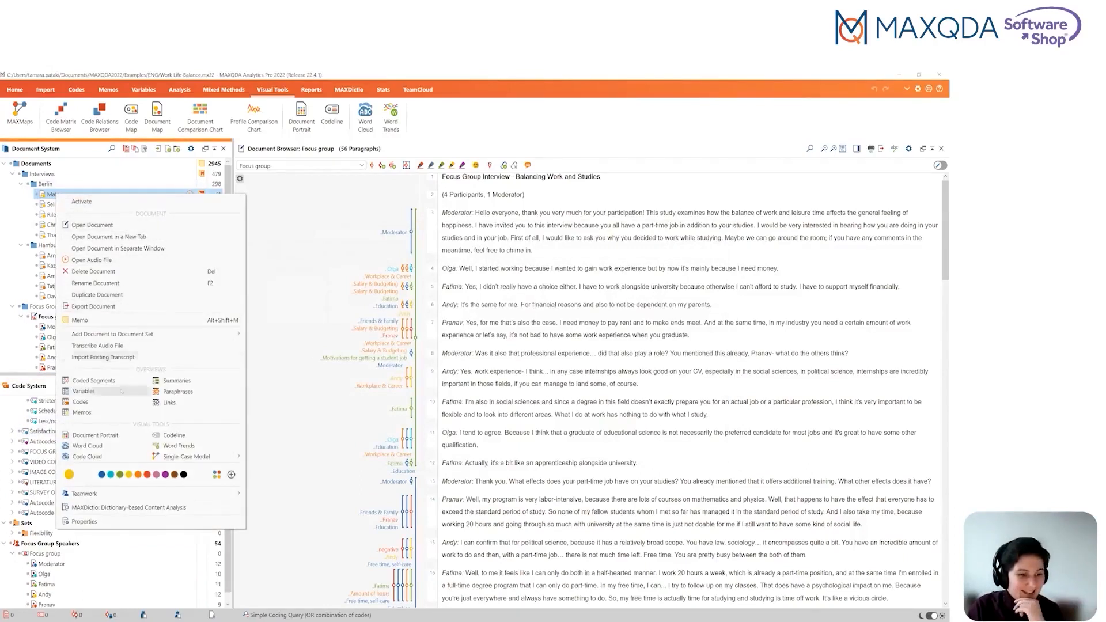
click(173, 436)
click(462, 378)
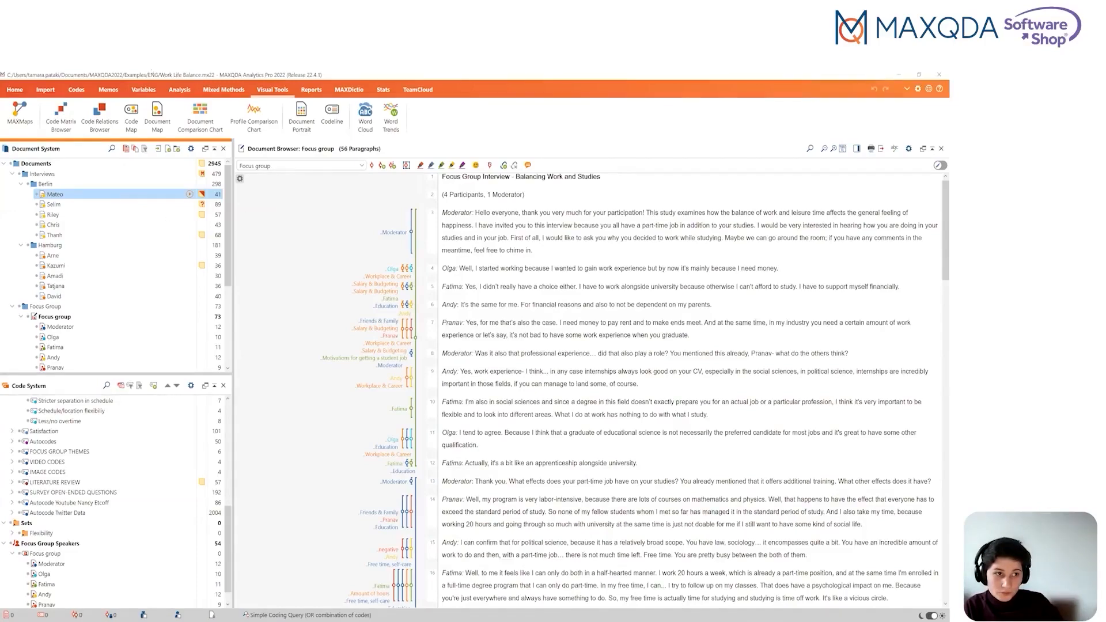
right_click(140, 194)
click(263, 440)
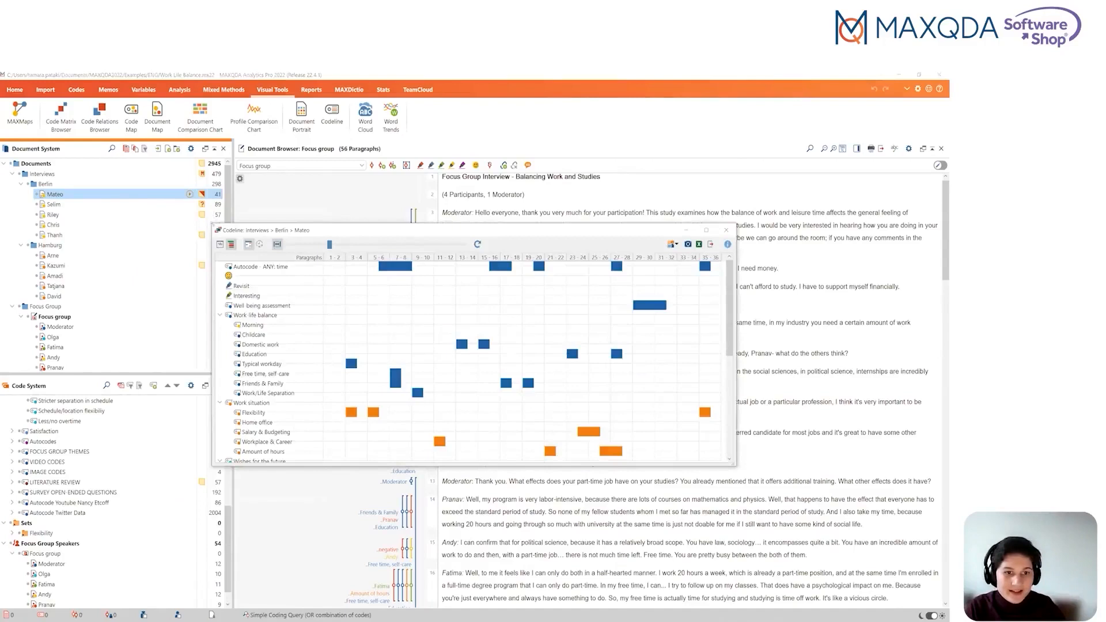
Enlarge the codeline window, examine where each code occurs across the interview's paragraphs, and close it
drag(214, 224, 191, 167)
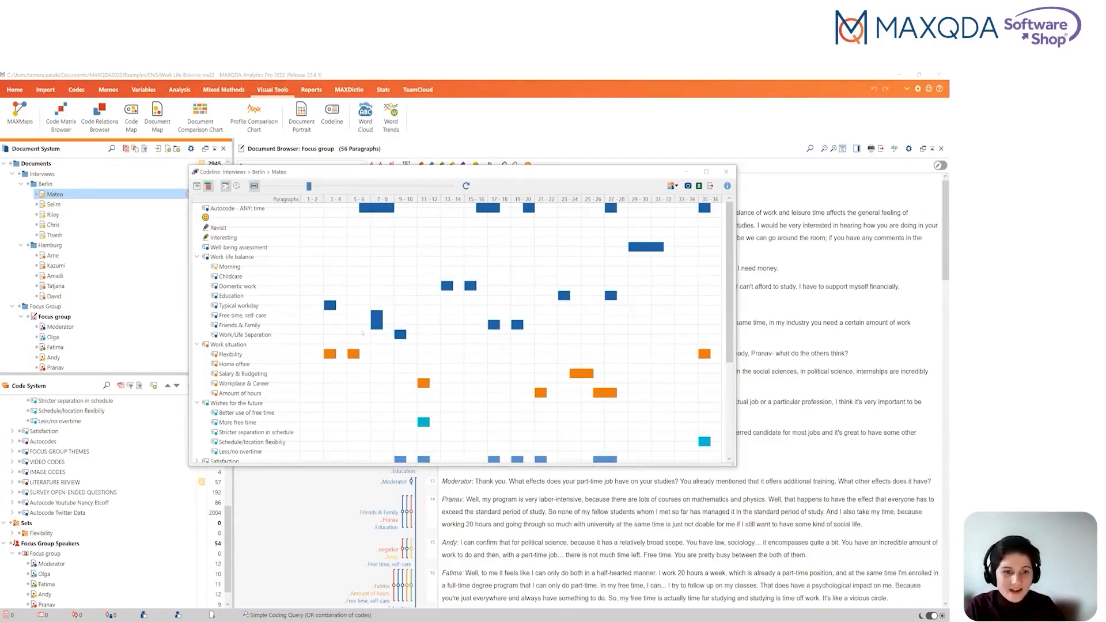
scroll(361, 334, down, 1)
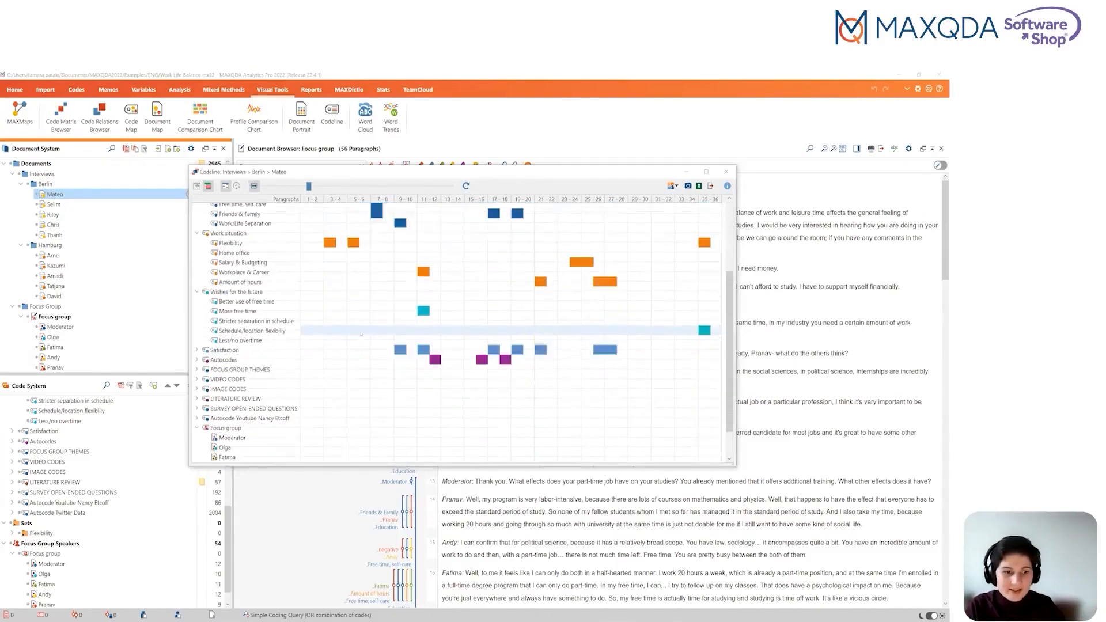
scroll(361, 334, up, 1)
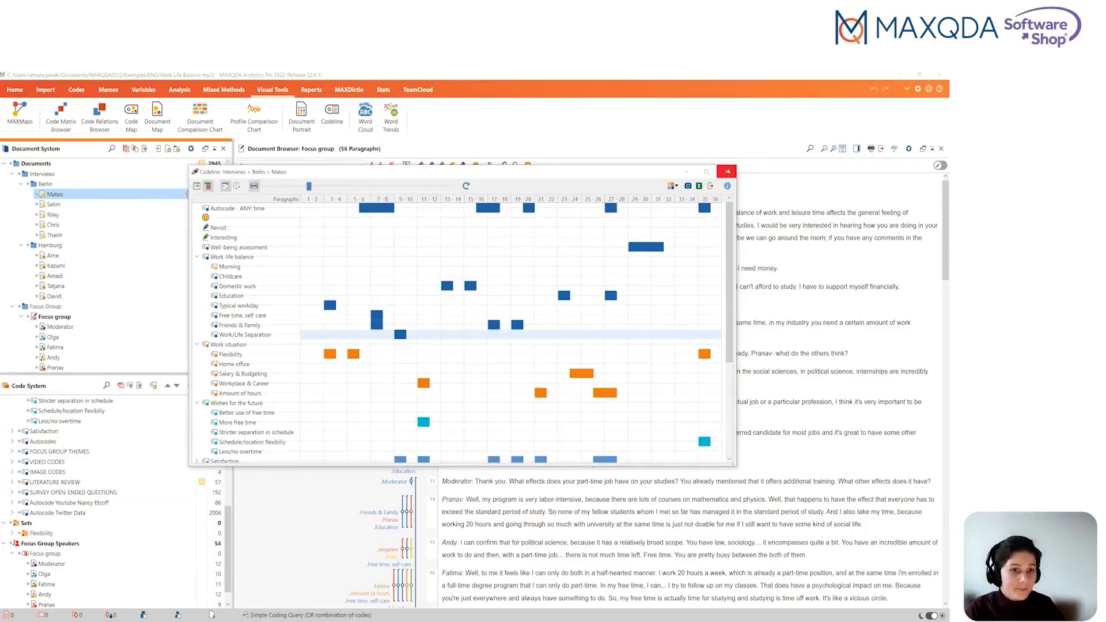
click(727, 172)
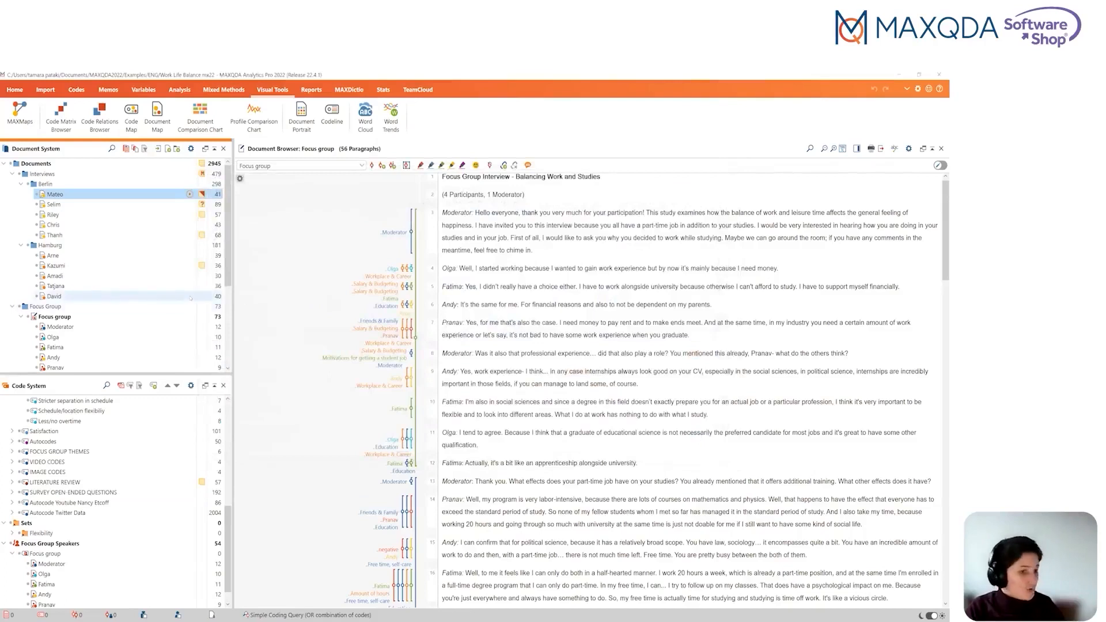
Activate the Berlin interviews and the Work-life balance and Work situation codes with their subcodes
mouse_move(191, 298)
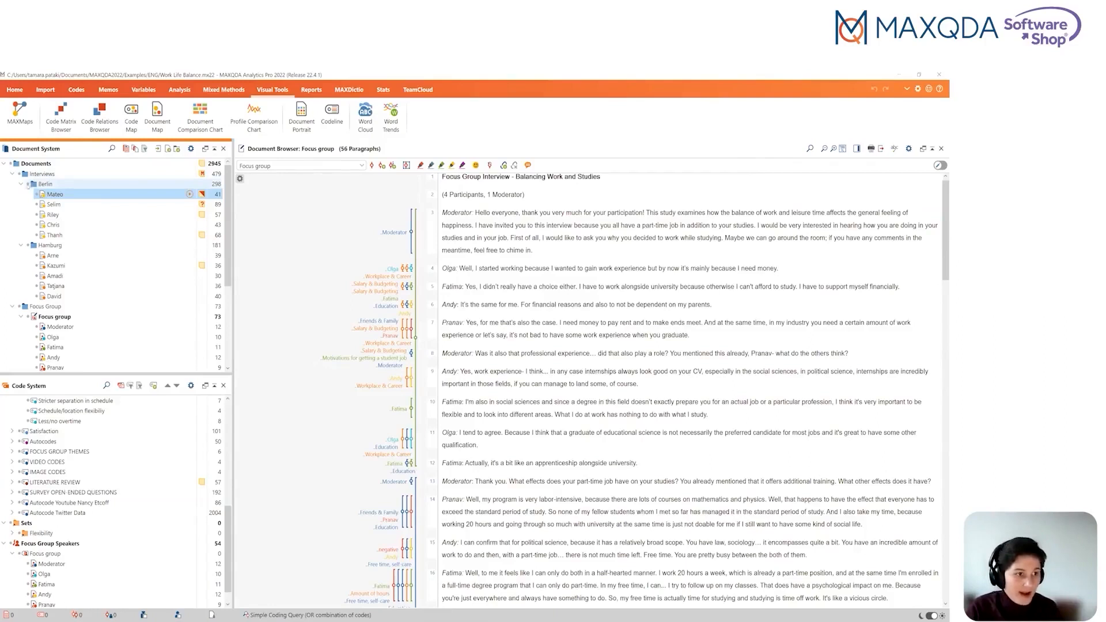
click(27, 184)
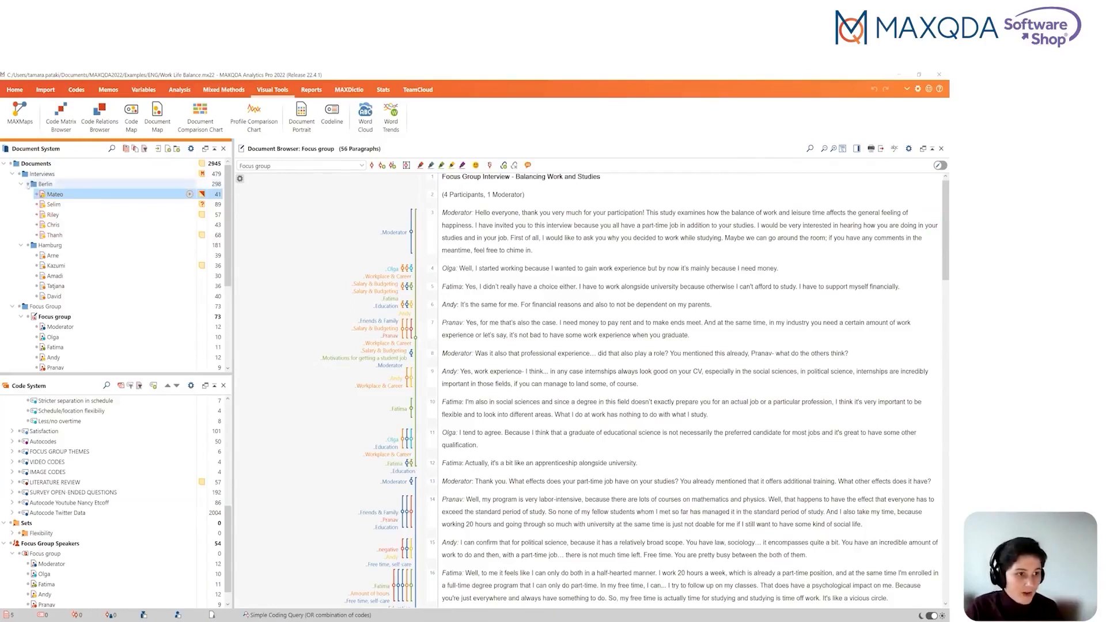
scroll(99, 416, up, 10)
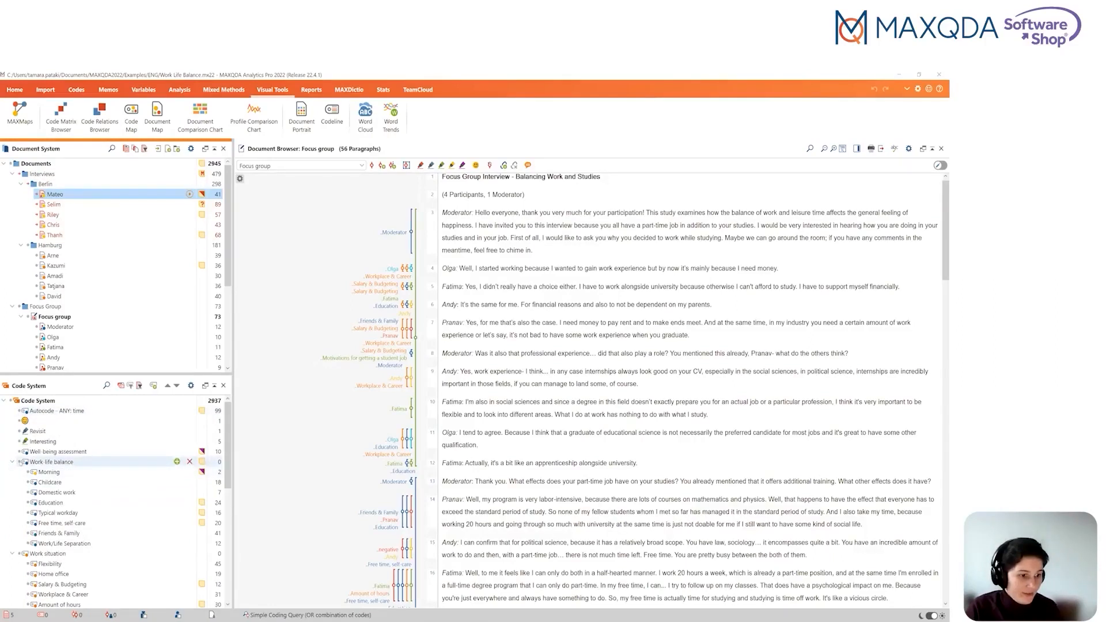
click(20, 462)
click(19, 553)
Create a Code Matrix Browser with documents as columns, only for activated documents and activated codes
click(65, 118)
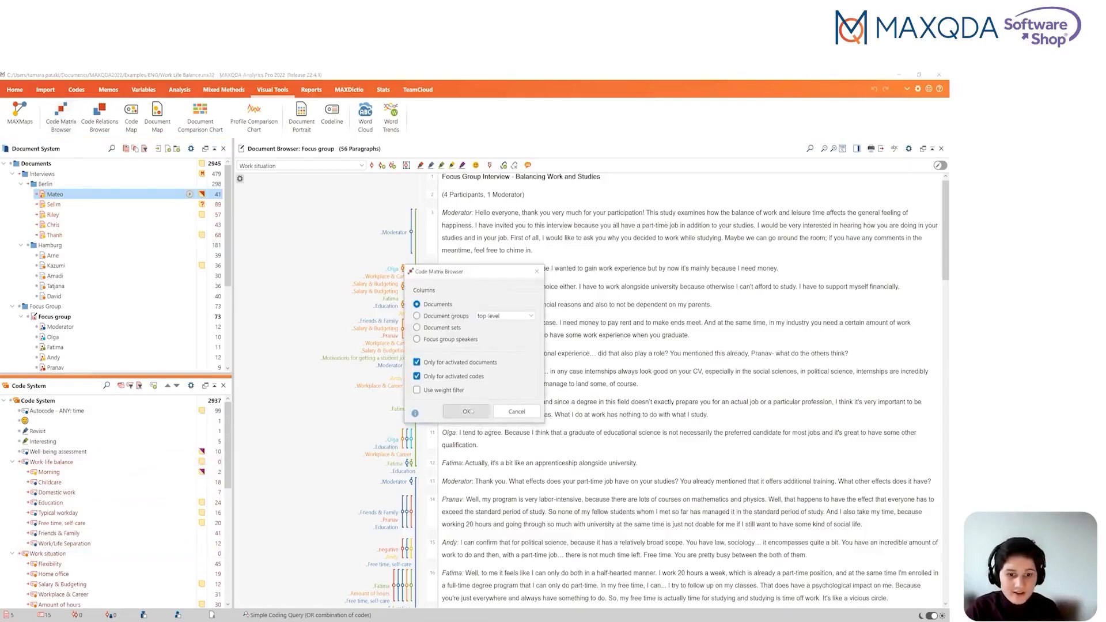
click(468, 411)
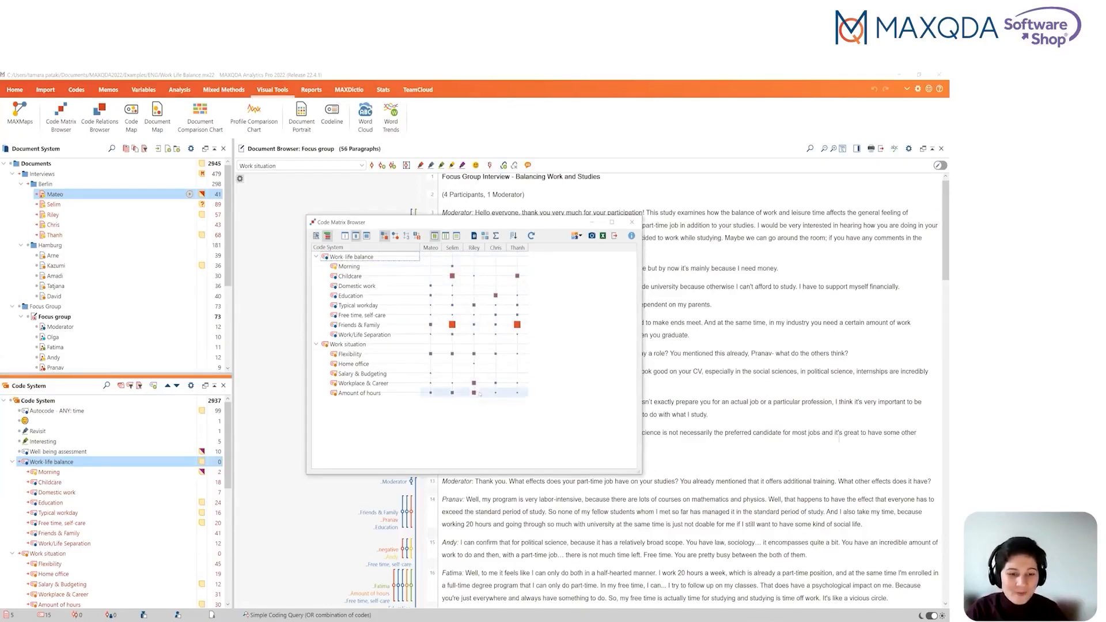
mouse_move(478, 394)
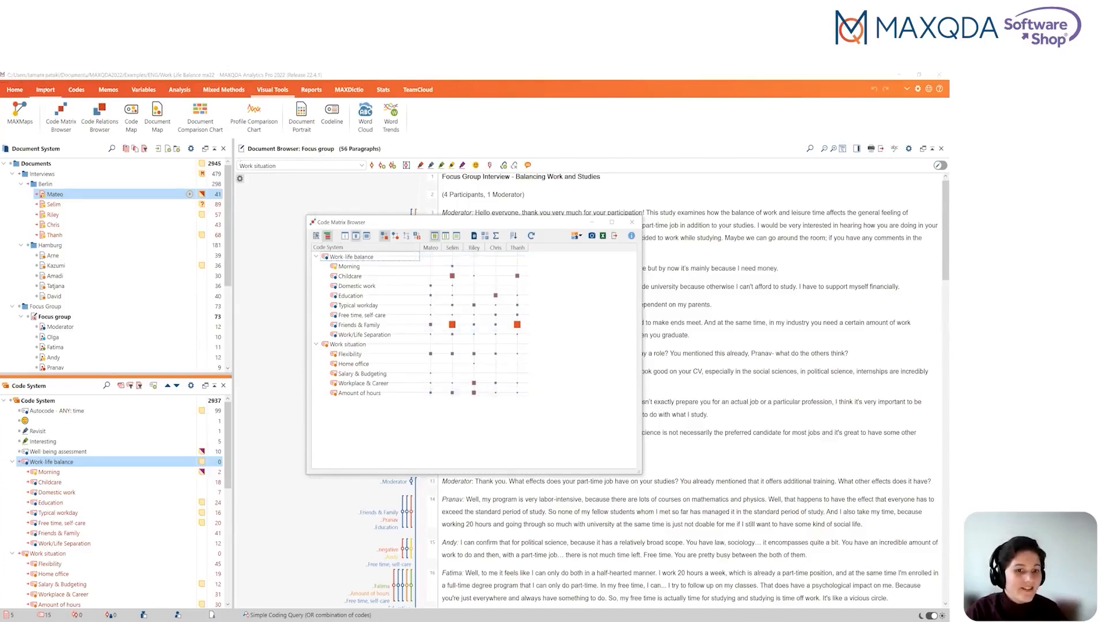
Show the Retrieved Segments window, retrieve the second Berlin interview's Flexibility segments from the code matrix, and move the matrix off the retrieved text
click(21, 89)
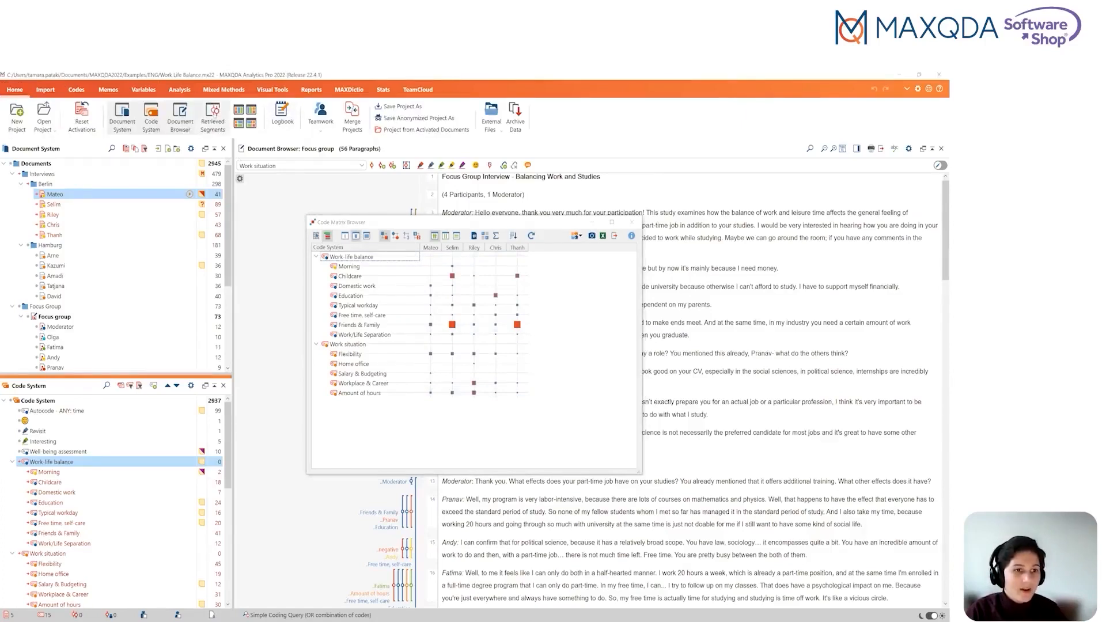
click(212, 119)
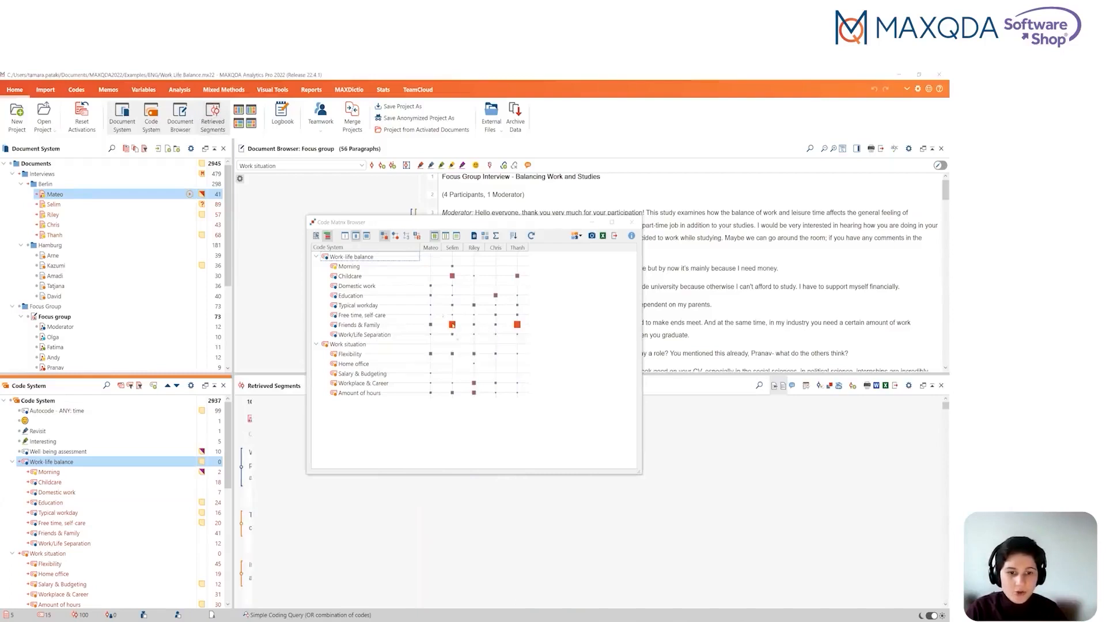
click(452, 354)
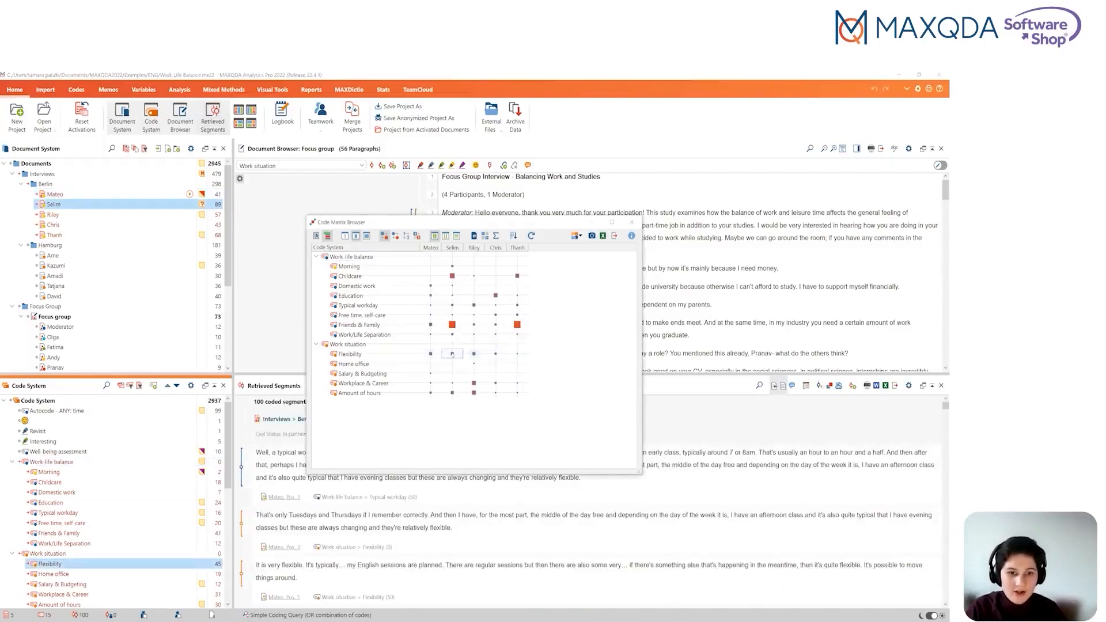
double_click(452, 354)
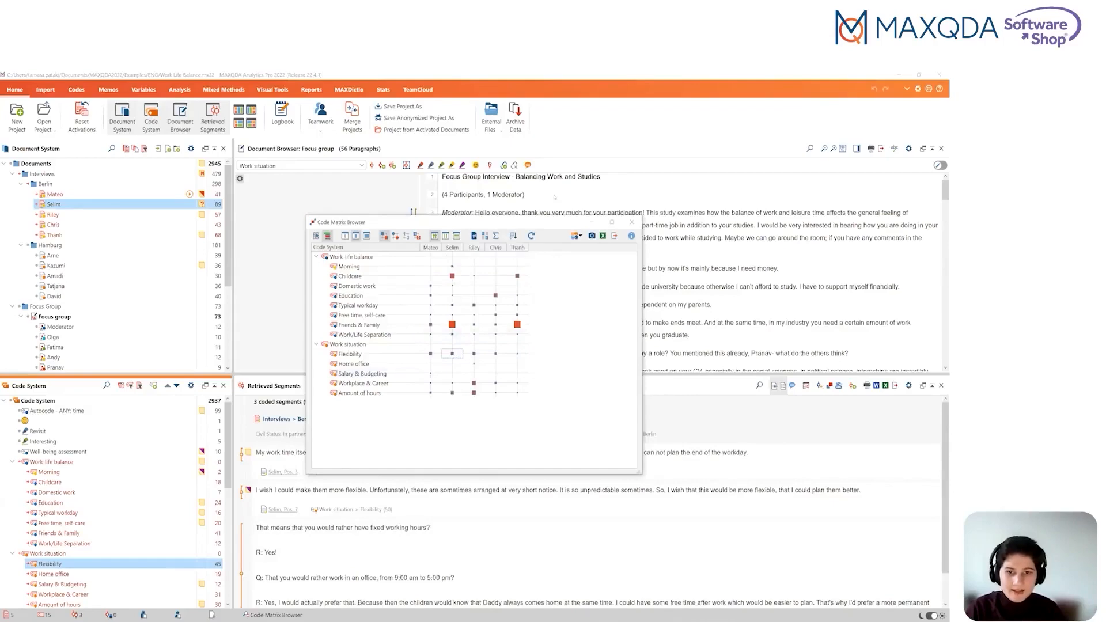
drag(368, 222, 641, 169)
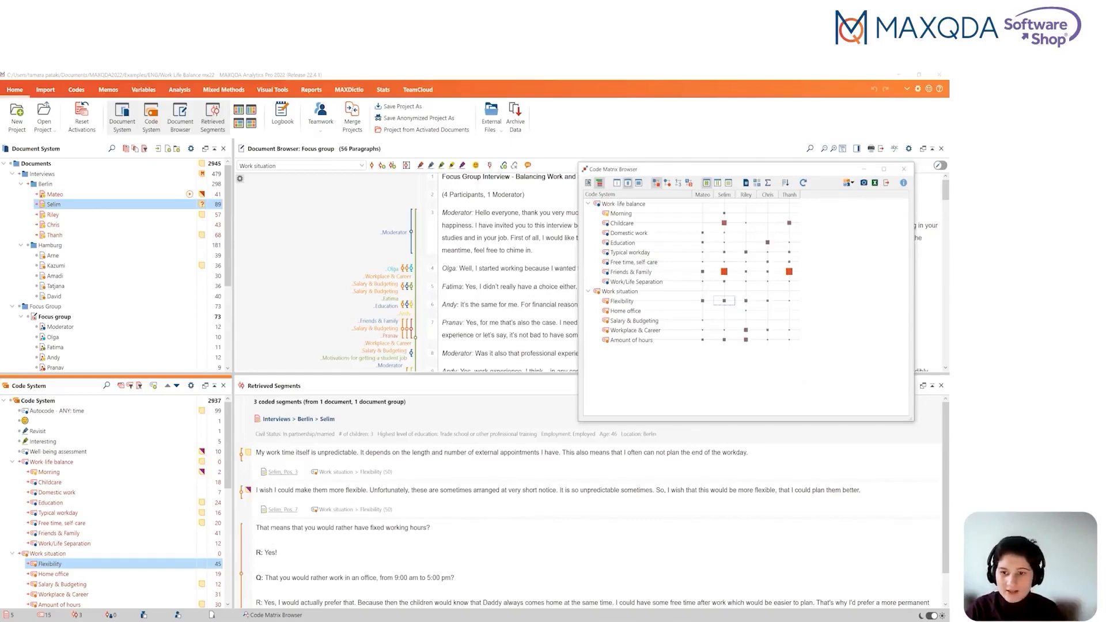
Retrieve the same interview's Friends & Family segments from the code matrix and show the second segment in its source document
click(725, 271)
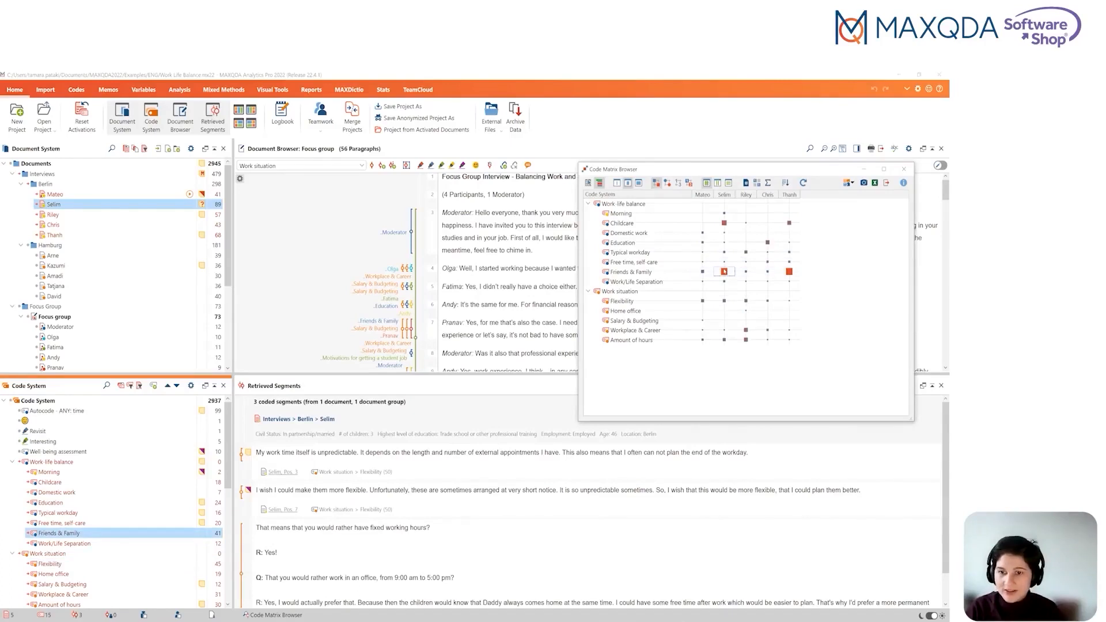
double_click(724, 272)
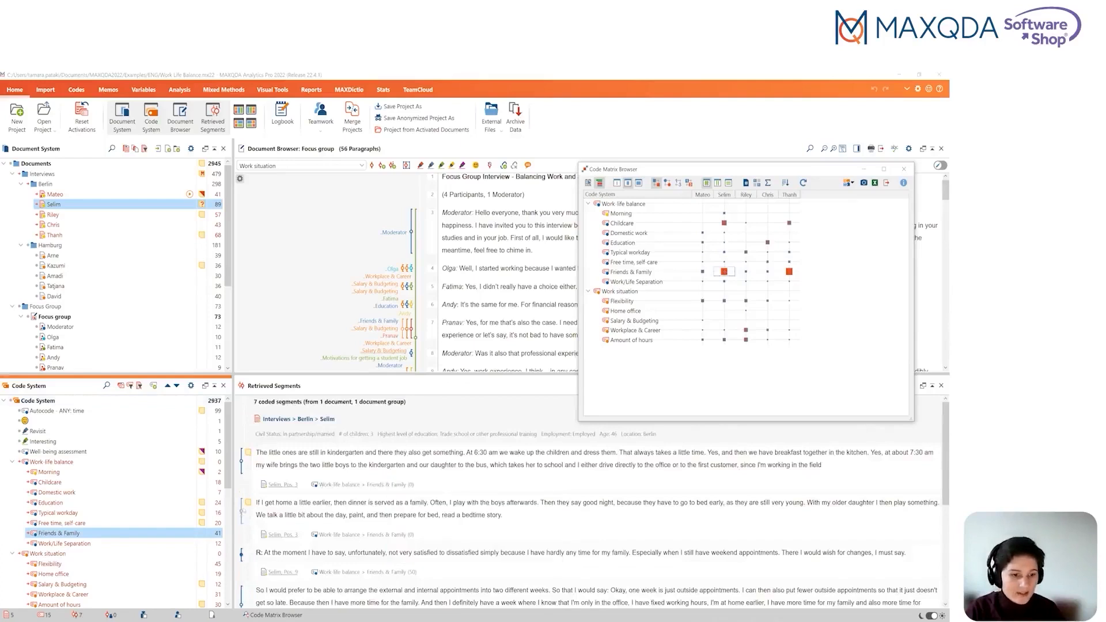
click(242, 511)
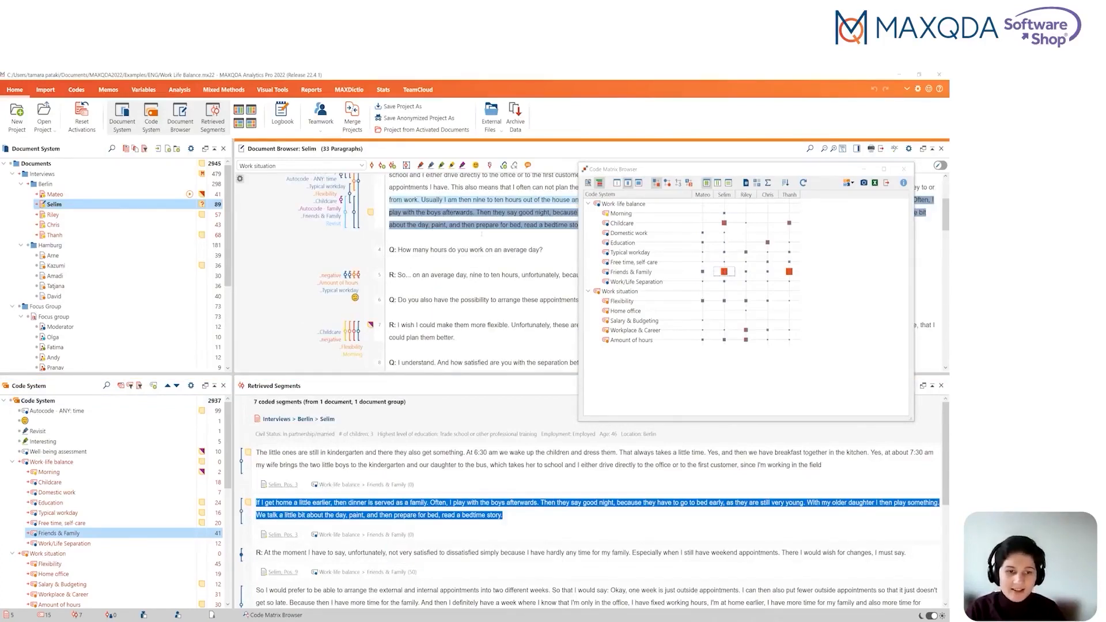
scroll(482, 234, up, 3)
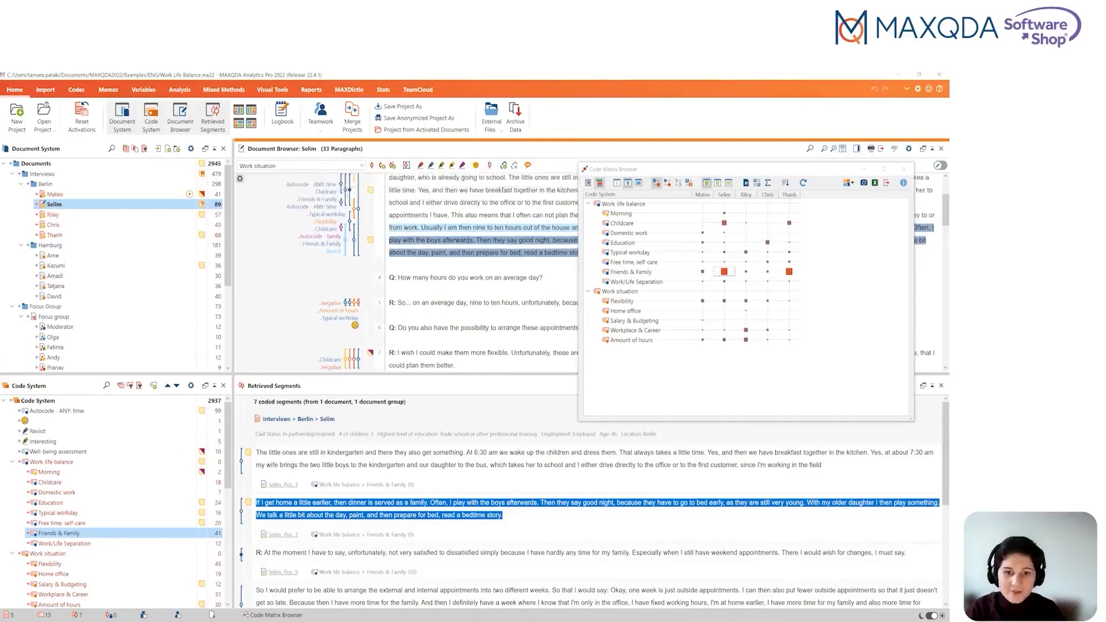
scroll(481, 270, down, 1)
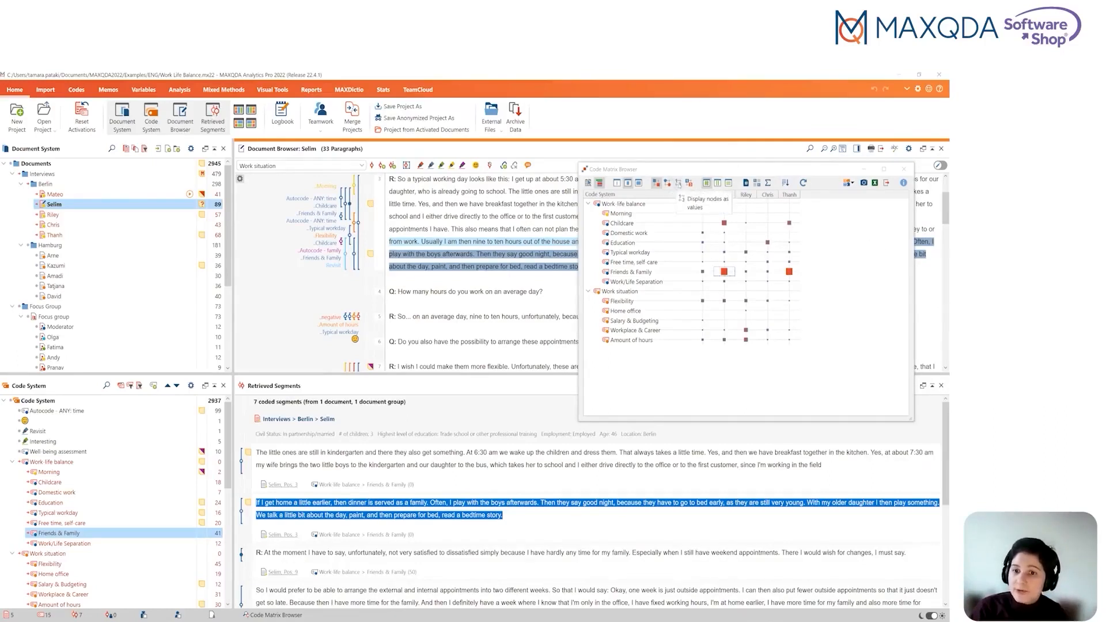
Display the code matrix nodes as values with heat map colouring, count each code only once per document, and close the matrix
click(679, 183)
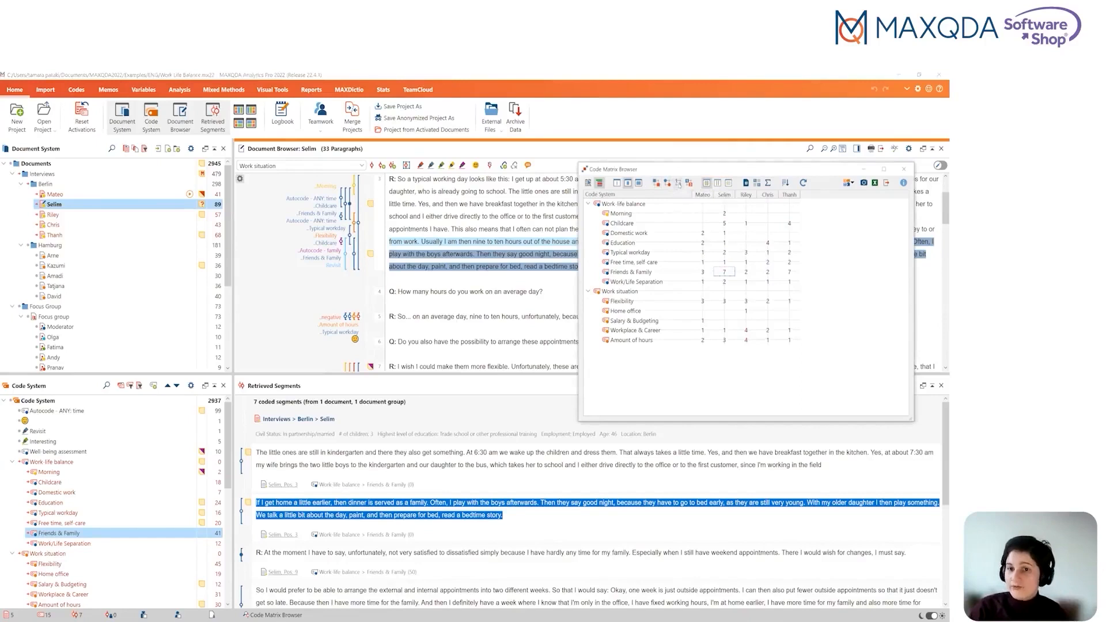
click(689, 183)
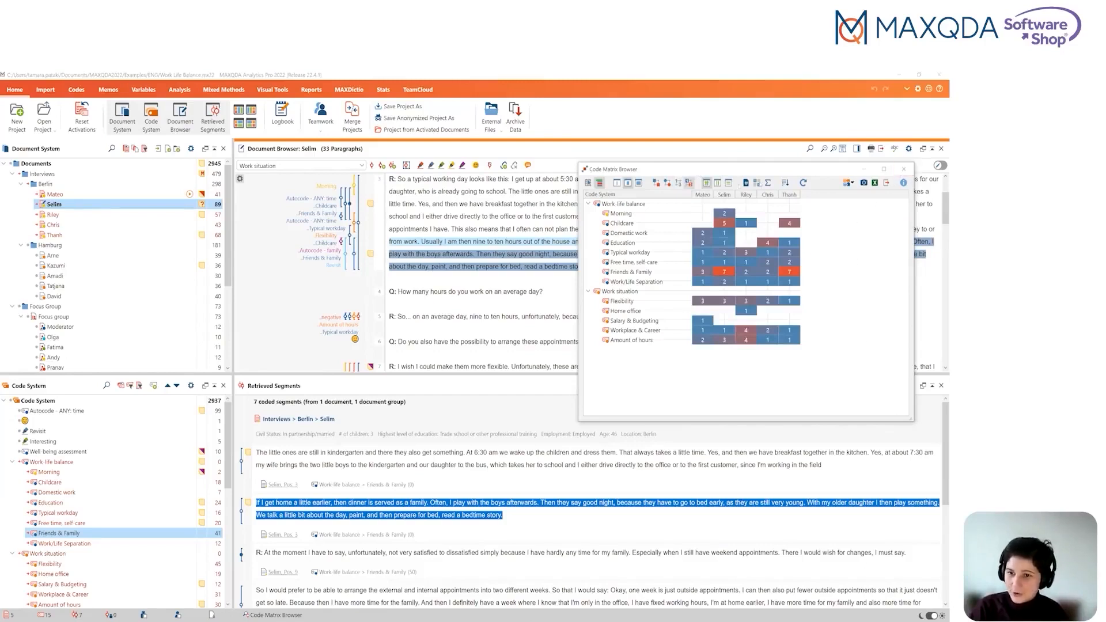
click(758, 182)
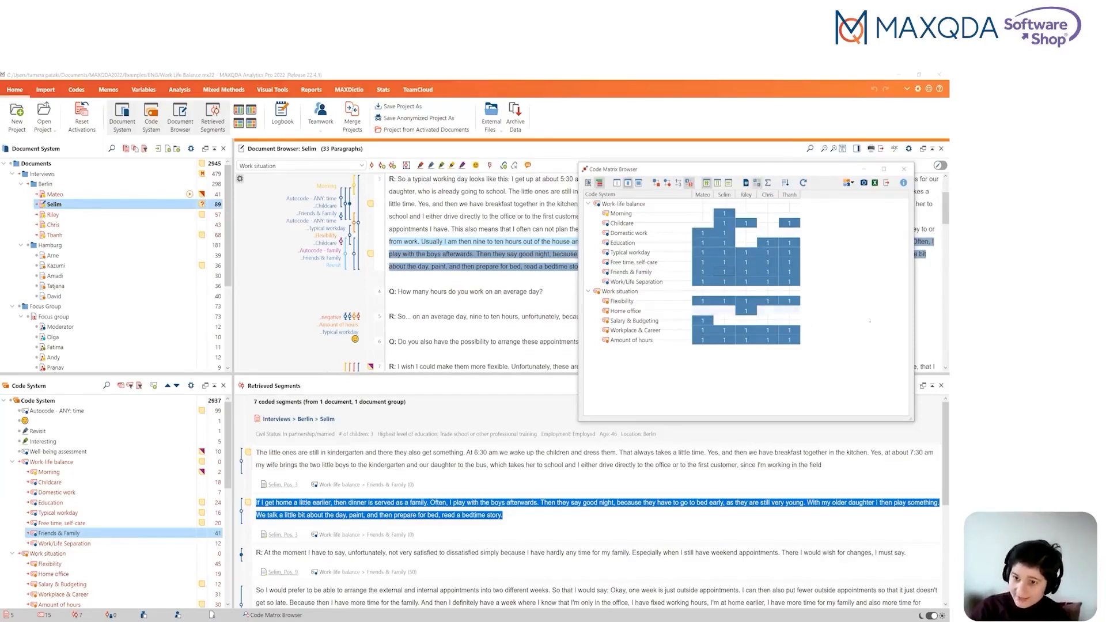
click(904, 169)
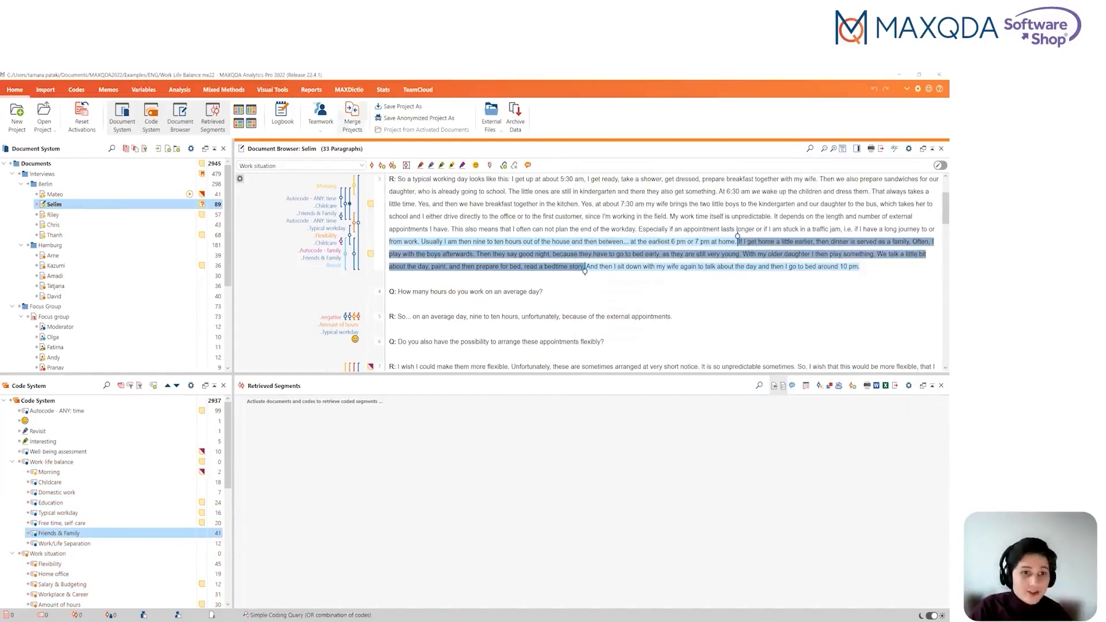
Create a Profile Comparison Chart with the five Berlin interviews selected as single documents
click(272, 89)
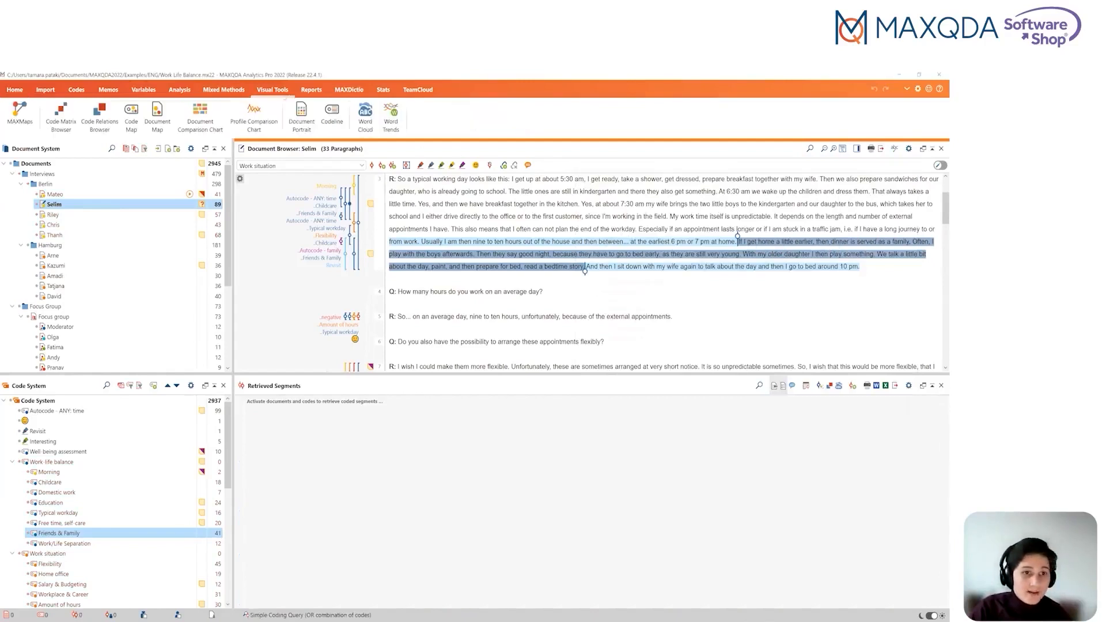
click(261, 116)
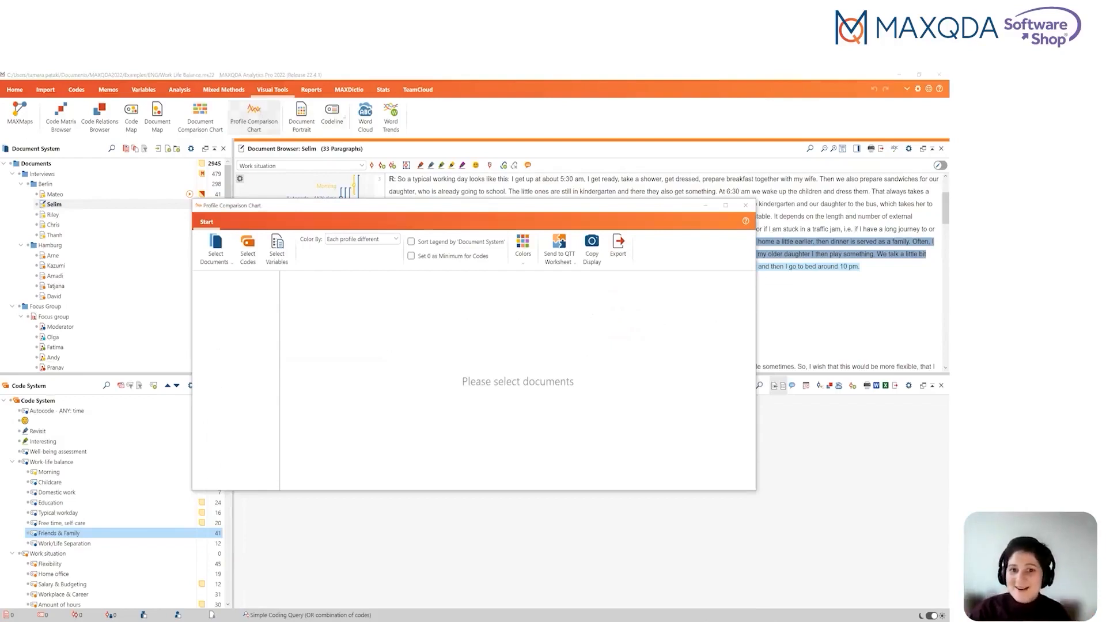
drag(472, 204, 519, 190)
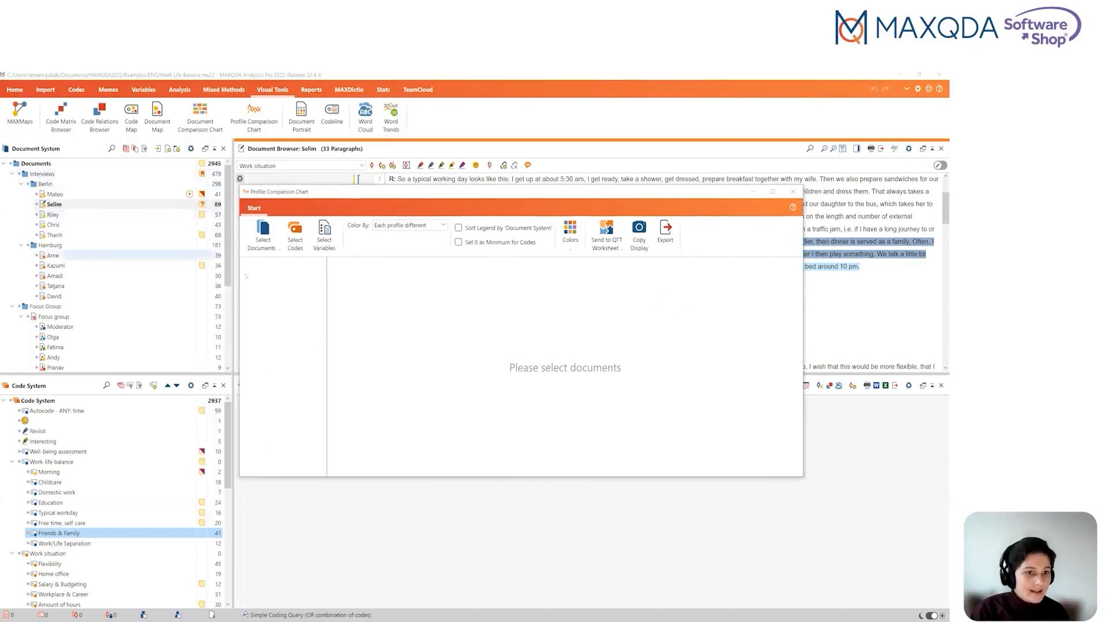
click(262, 236)
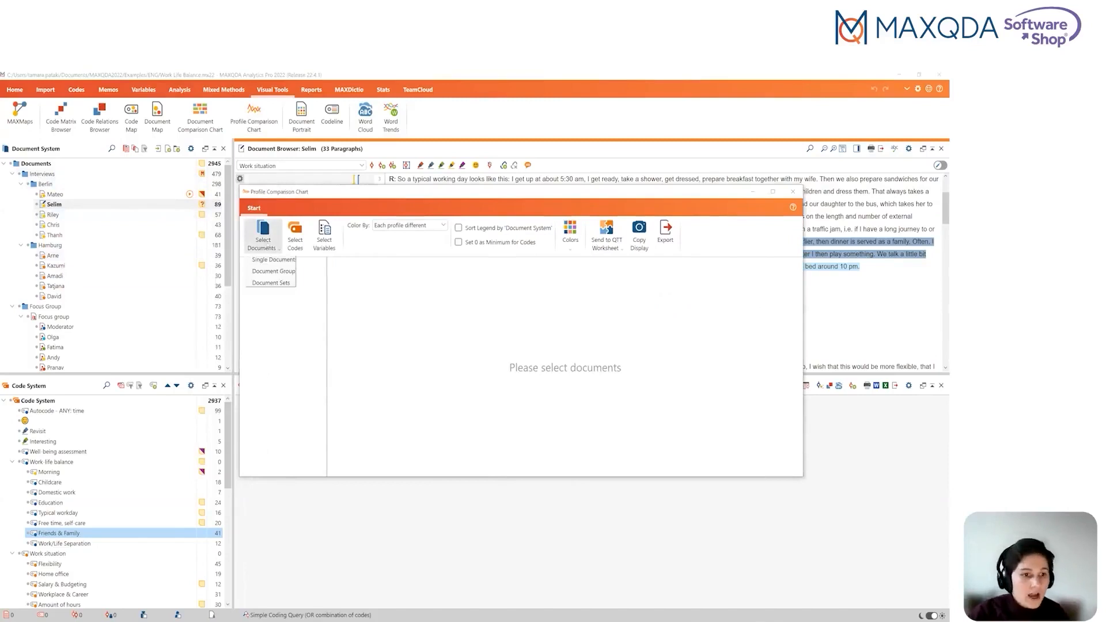
click(273, 260)
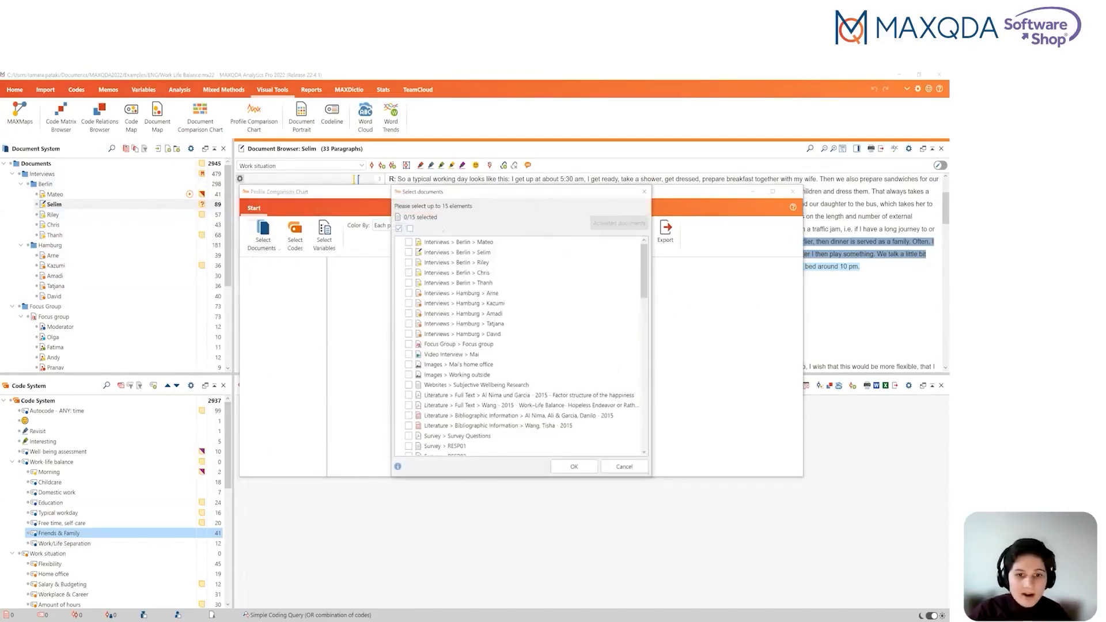
click(408, 242)
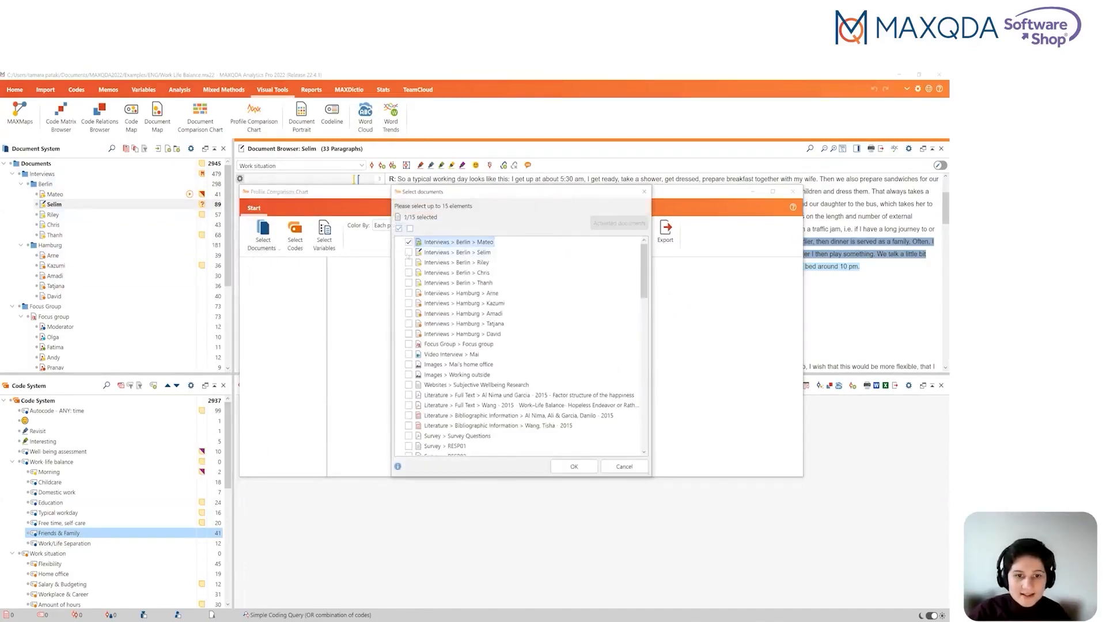
click(409, 252)
click(408, 262)
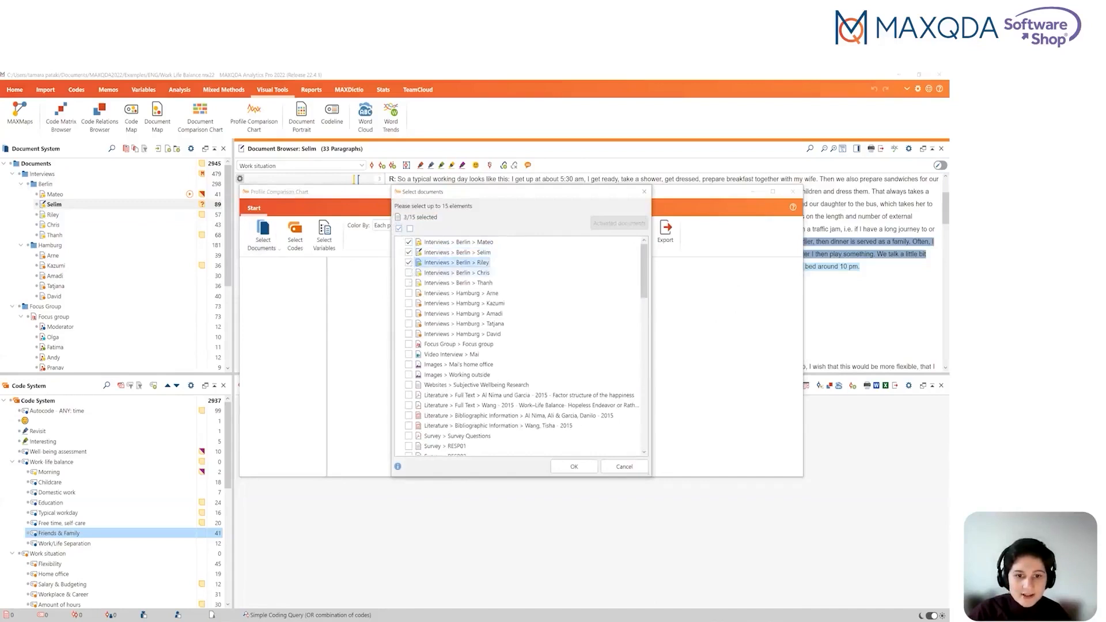
click(408, 272)
click(409, 283)
click(575, 467)
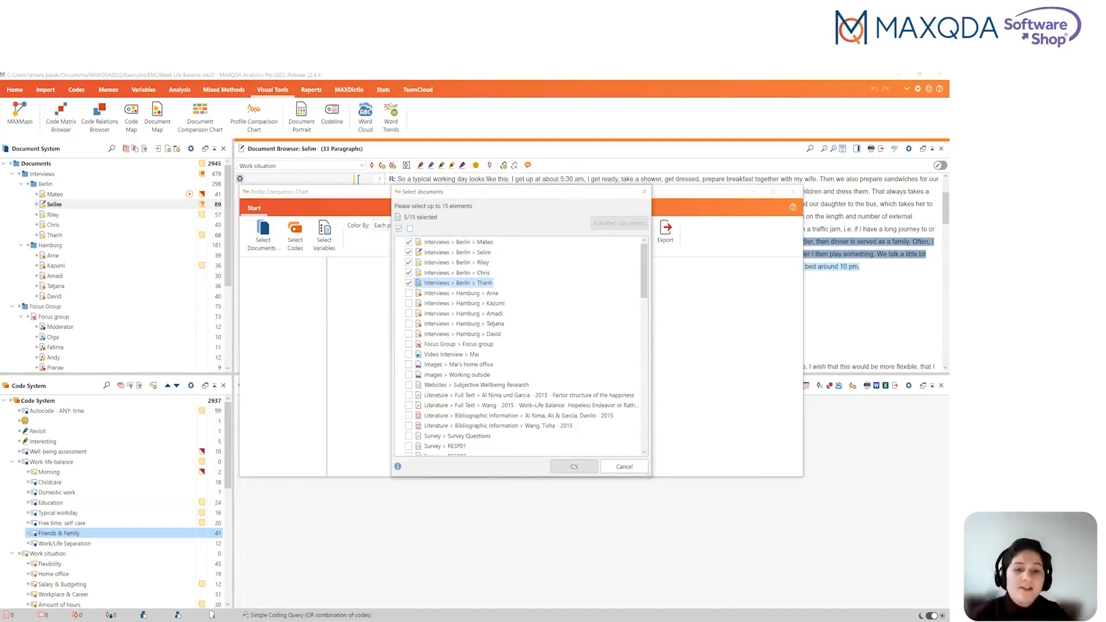
click(574, 466)
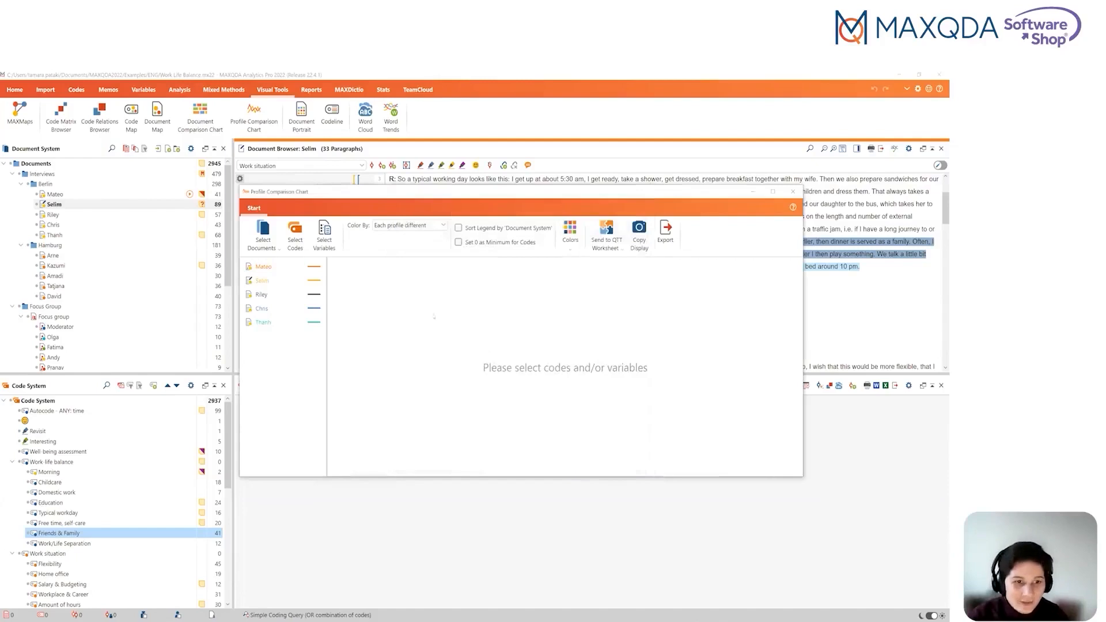
Add the Childcare, Education and Flexibility codes to the profile comparison chart
click(295, 233)
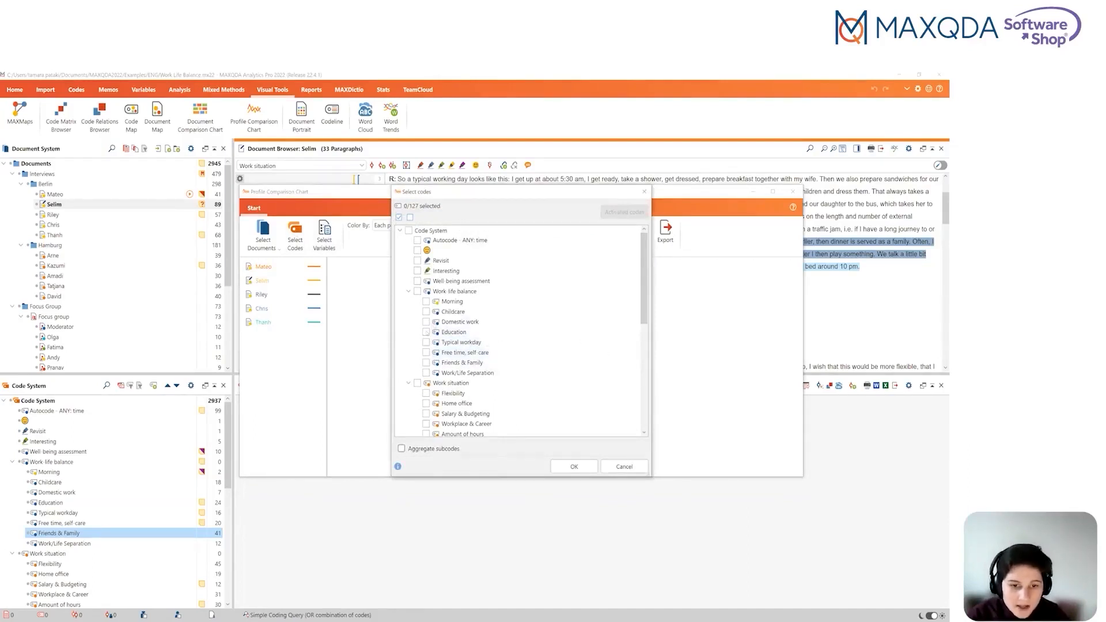
click(427, 343)
click(426, 332)
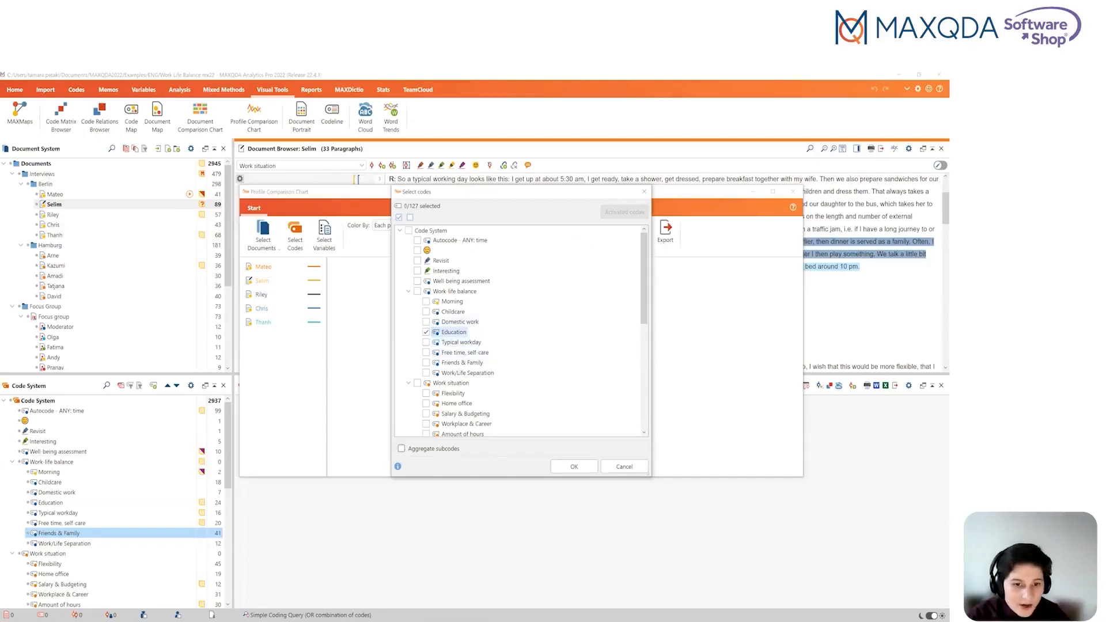
click(426, 312)
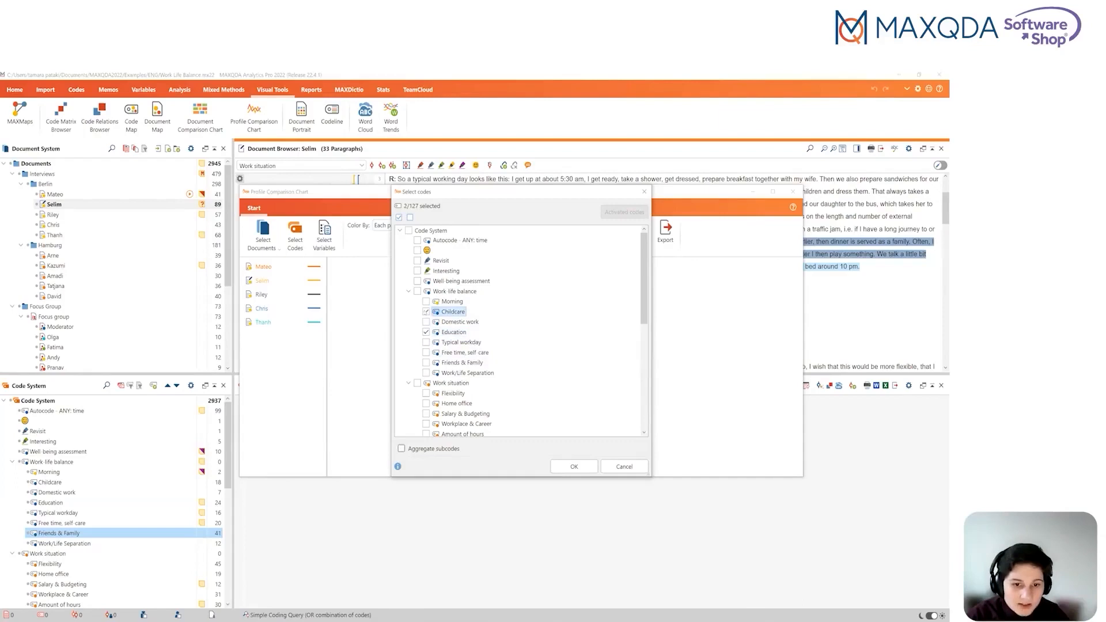
click(427, 394)
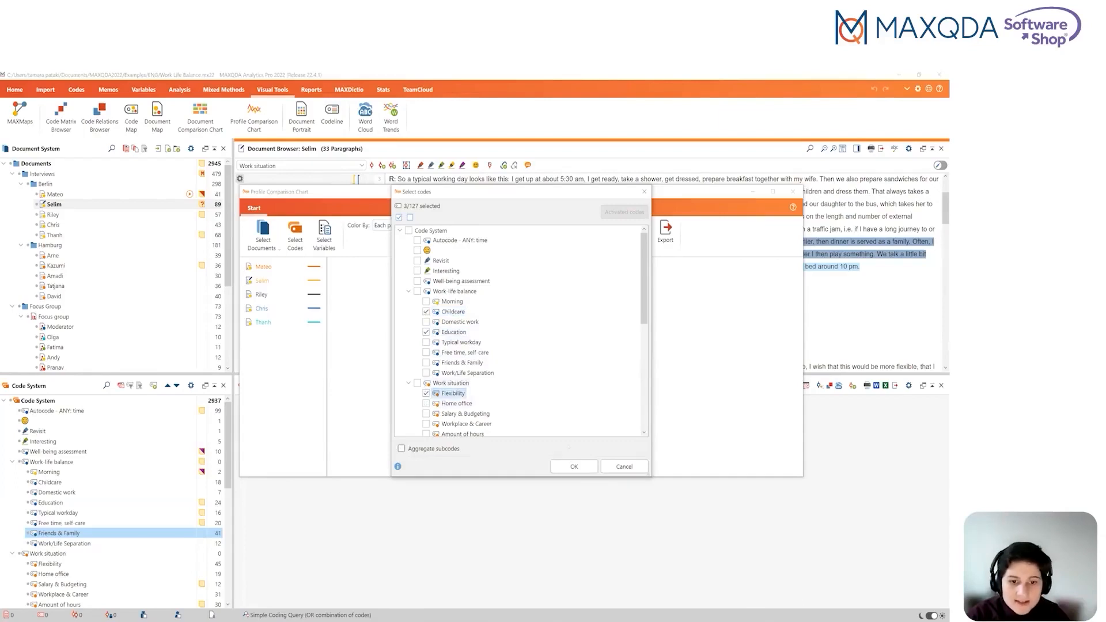
click(574, 468)
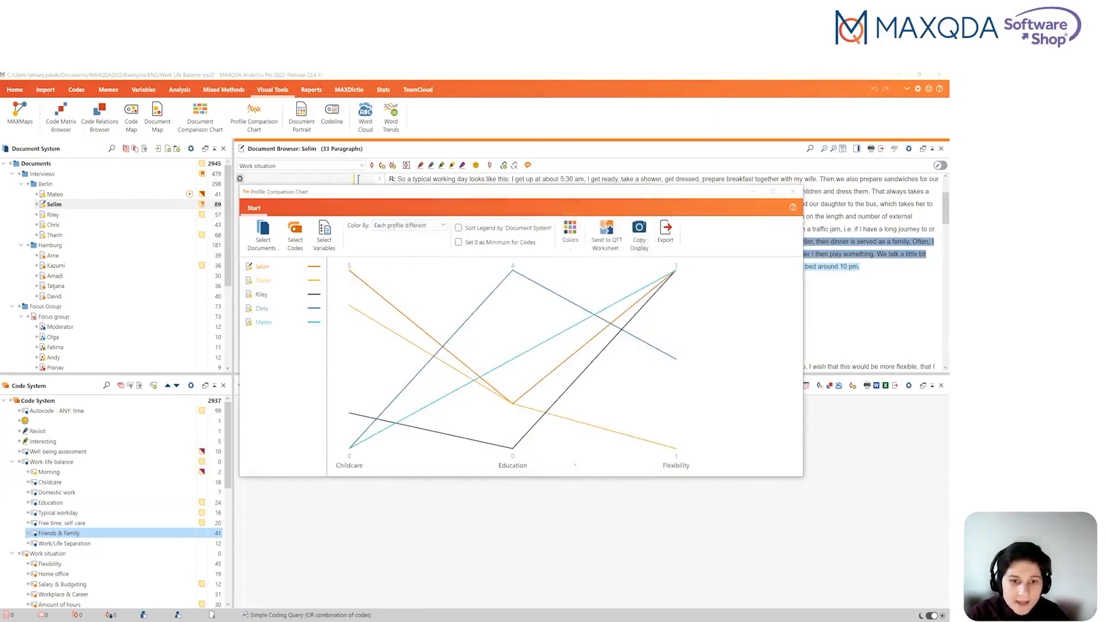
Add the variables # of children and Children (Yes/No) to the profile comparison chart
click(329, 250)
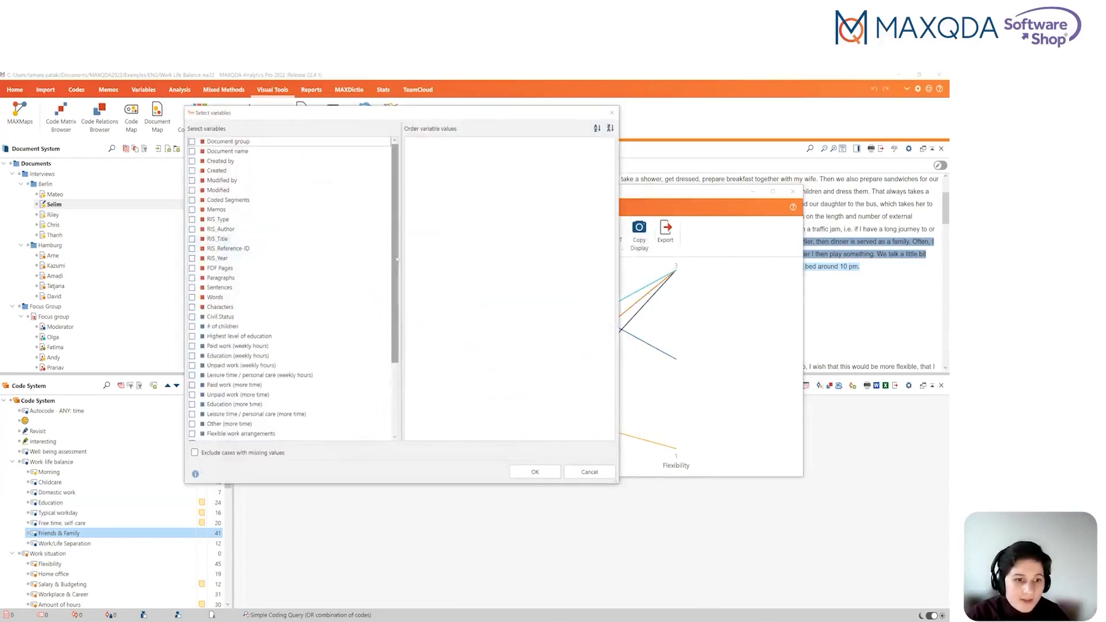
click(192, 326)
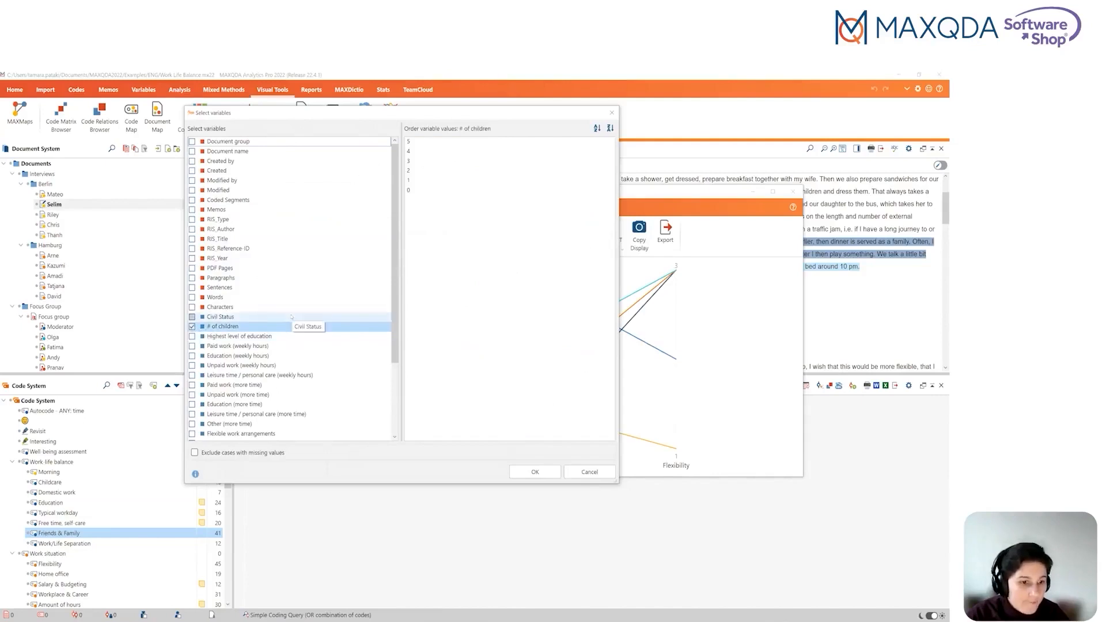
scroll(291, 317, down, 1)
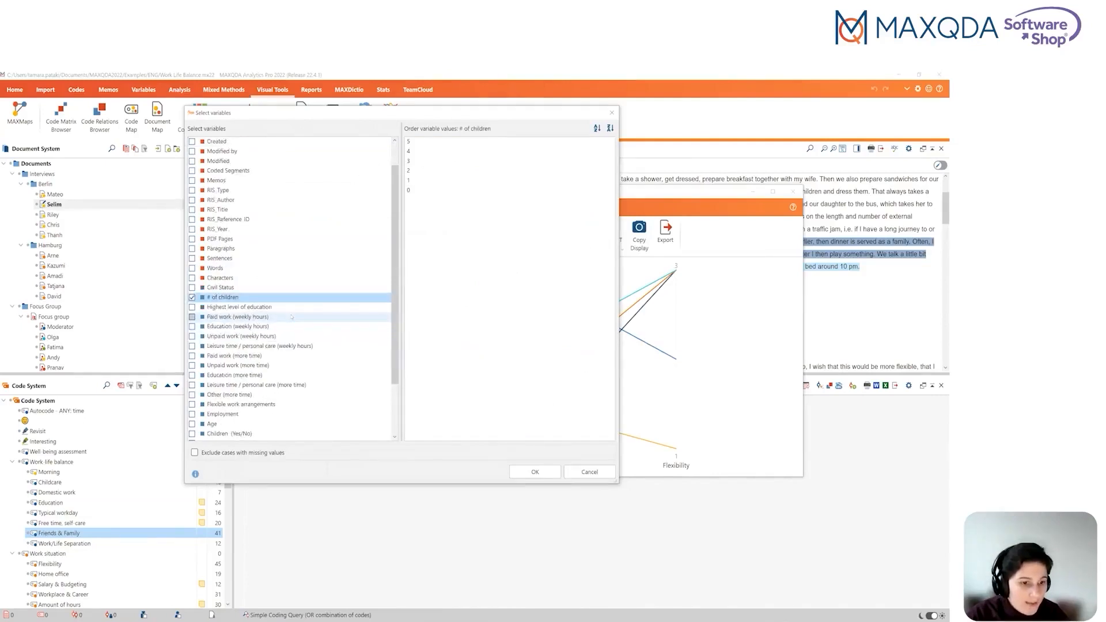
click(192, 434)
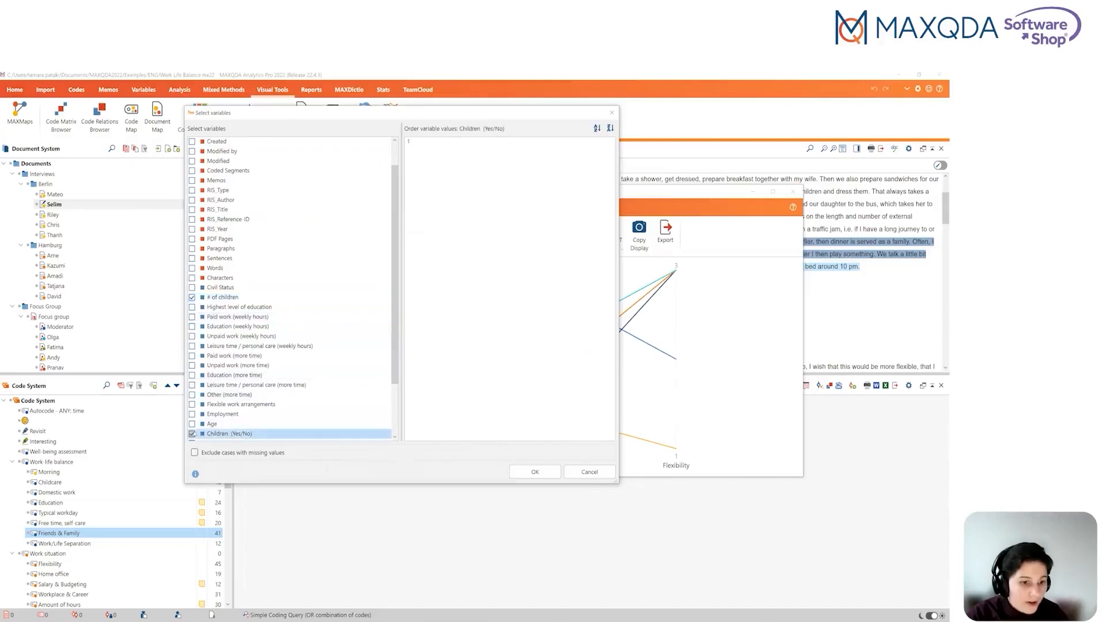
click(534, 472)
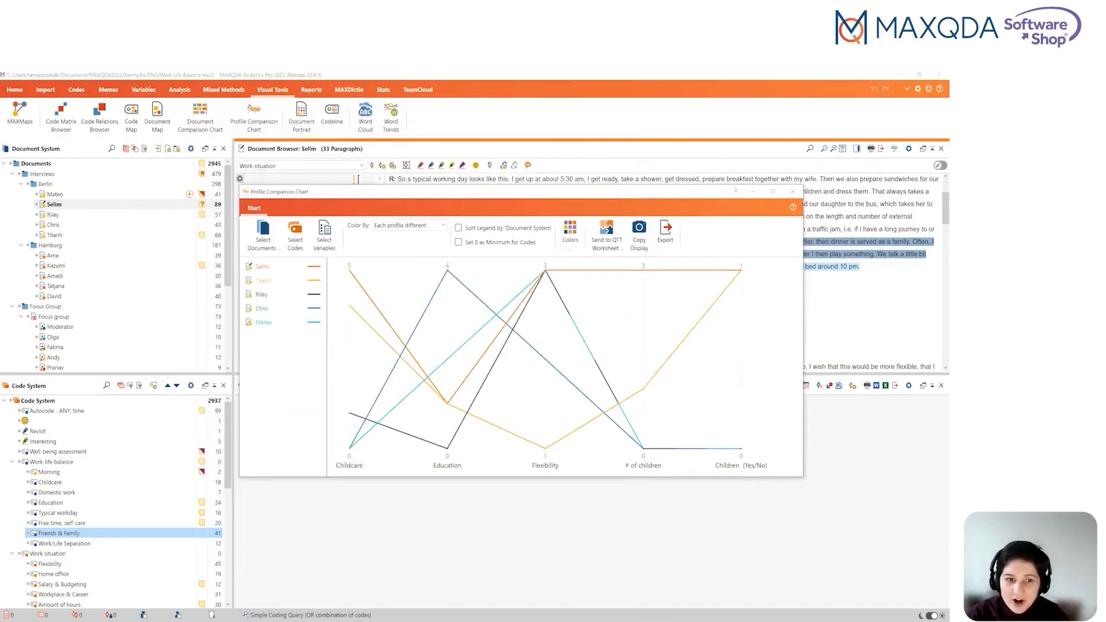
Examine the chart's values on each code axis and highlight the individual Berlin interview profiles to compare their lines
drag(729, 195, 731, 185)
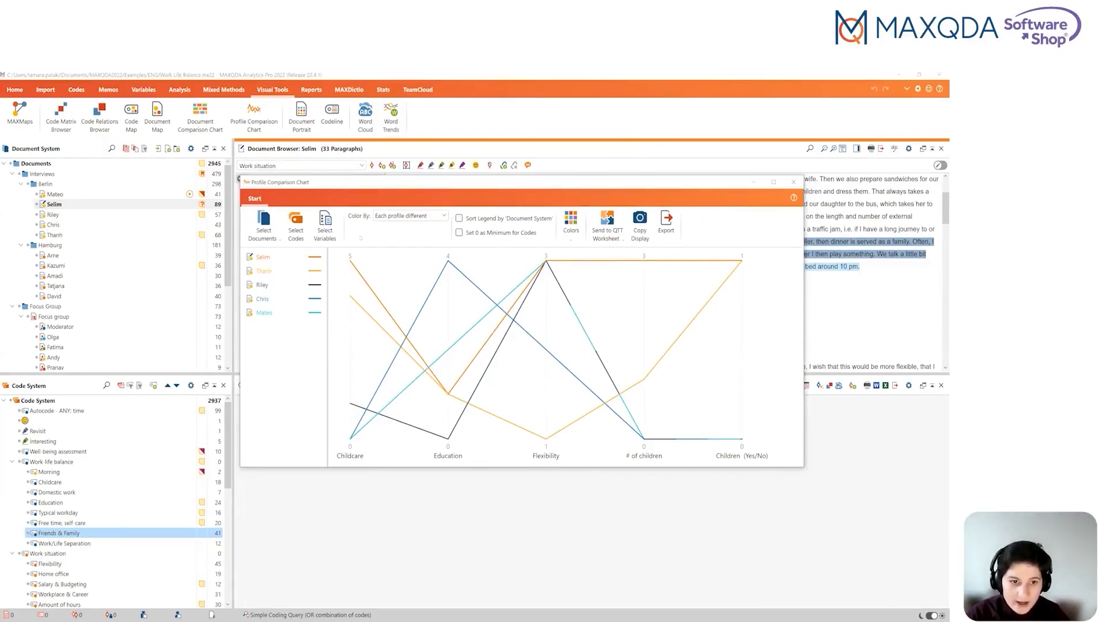
mouse_move(351, 262)
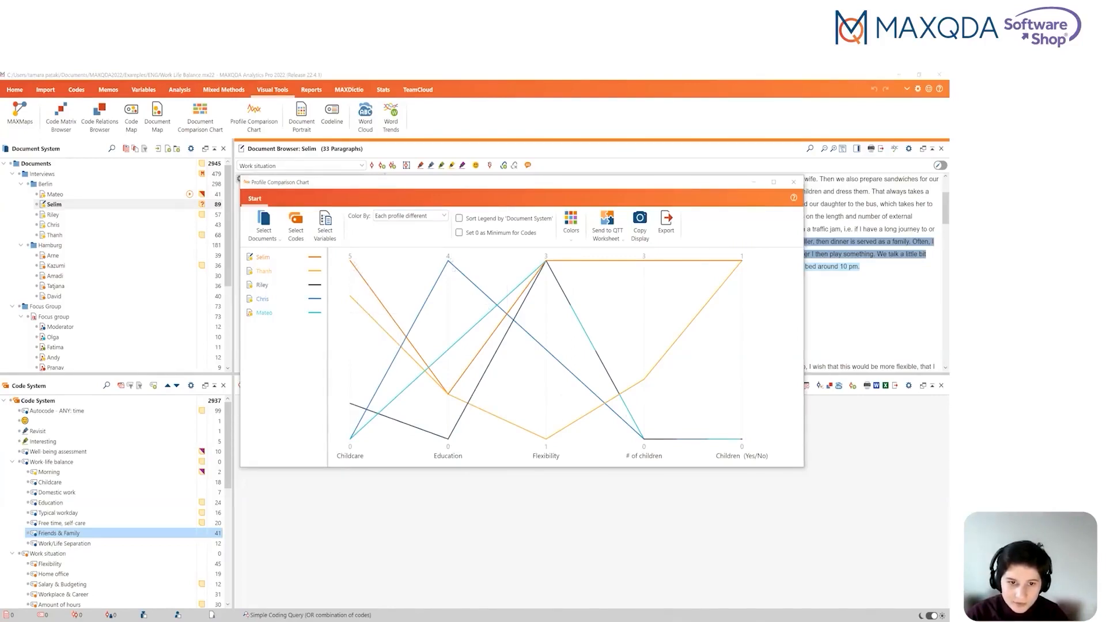
mouse_move(448, 262)
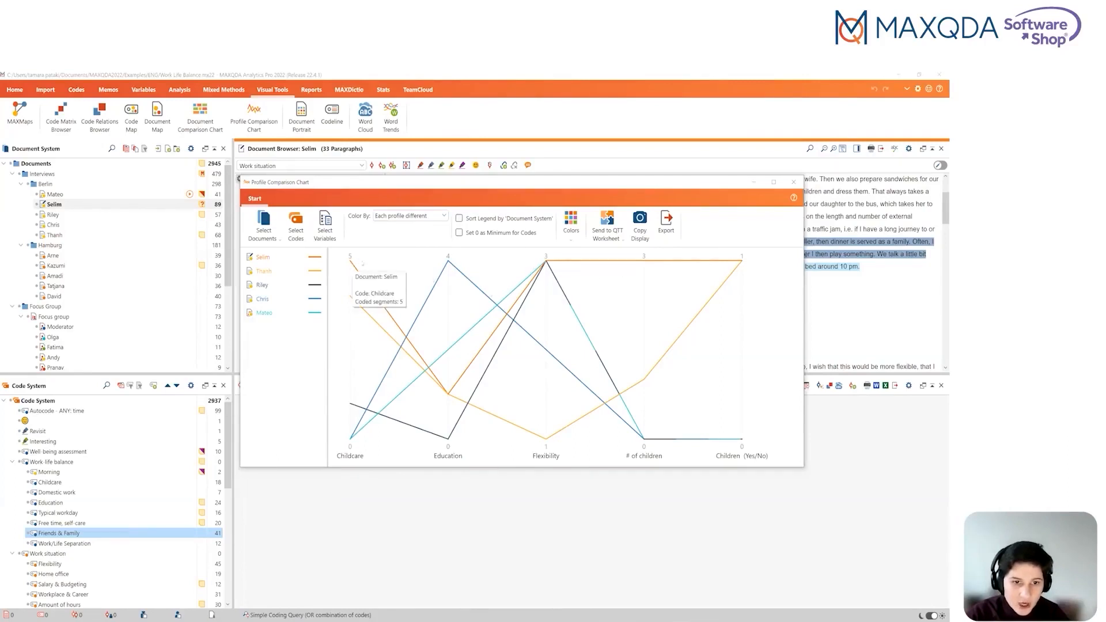
mouse_move(550, 263)
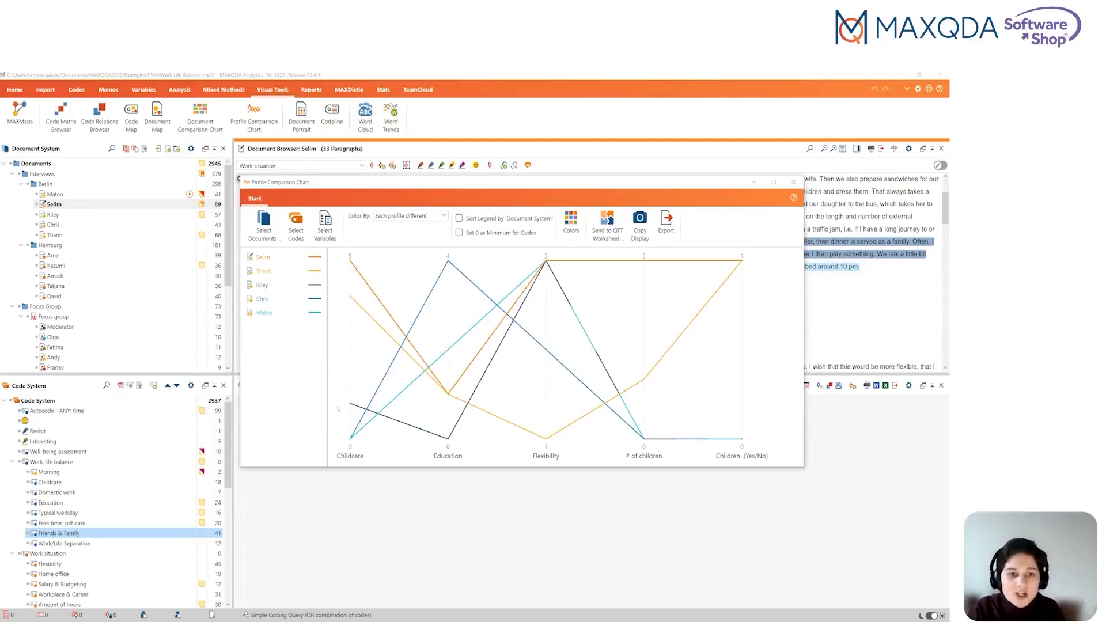
click(262, 258)
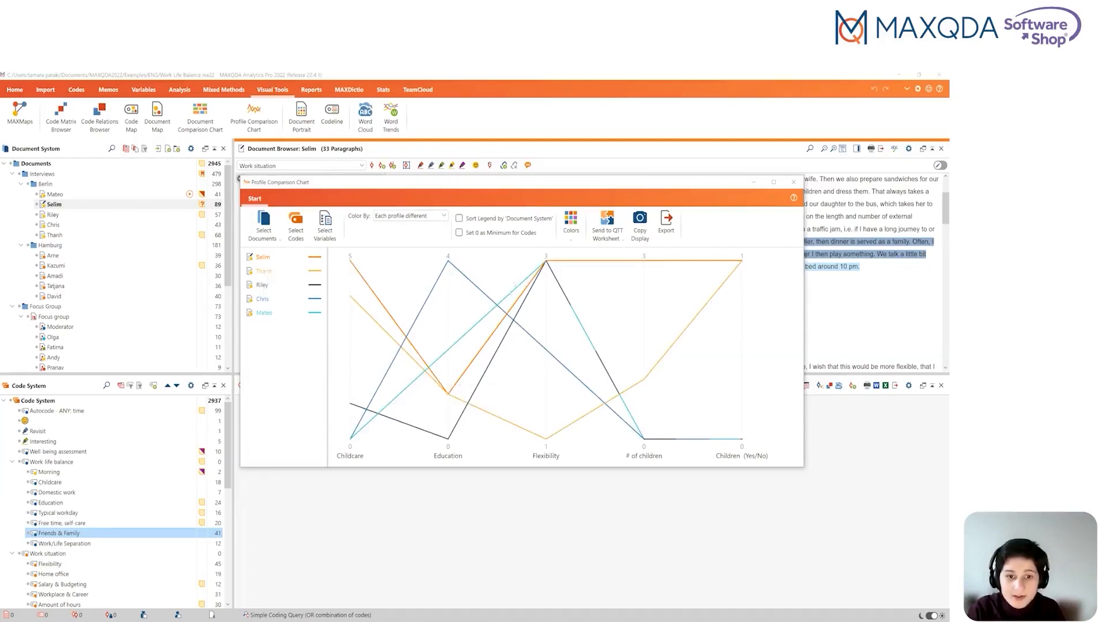
mouse_move(548, 264)
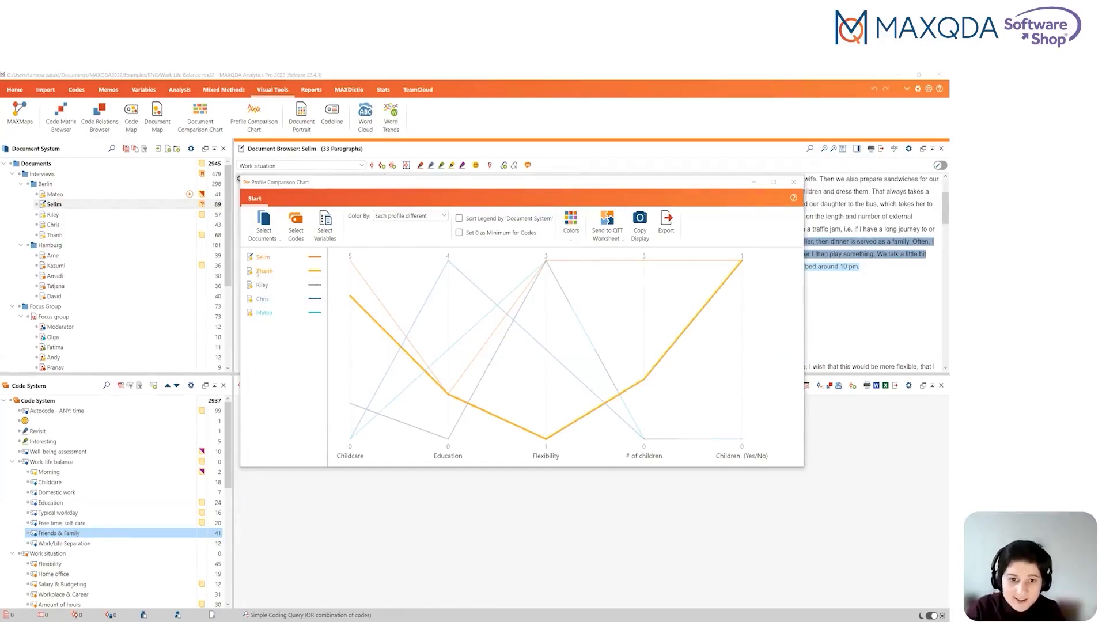
click(261, 285)
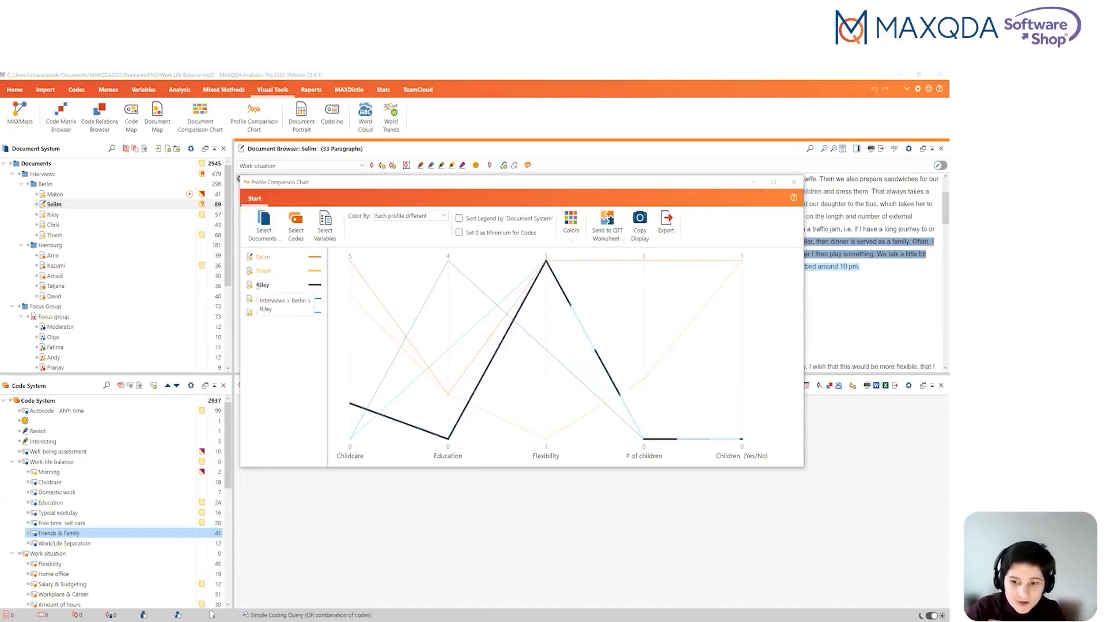
click(263, 299)
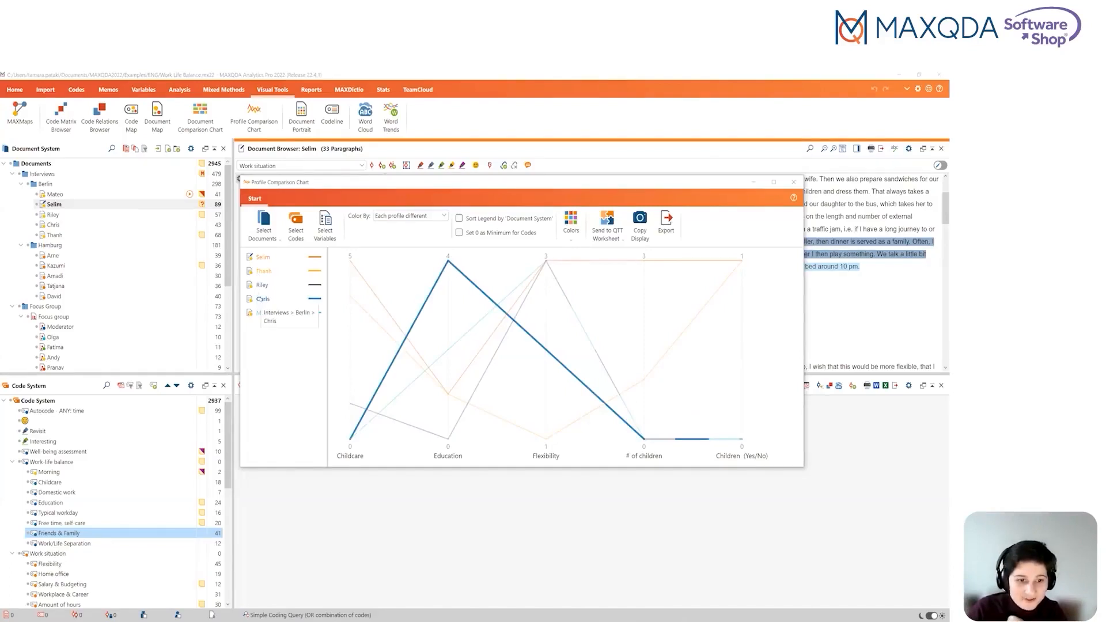
click(260, 313)
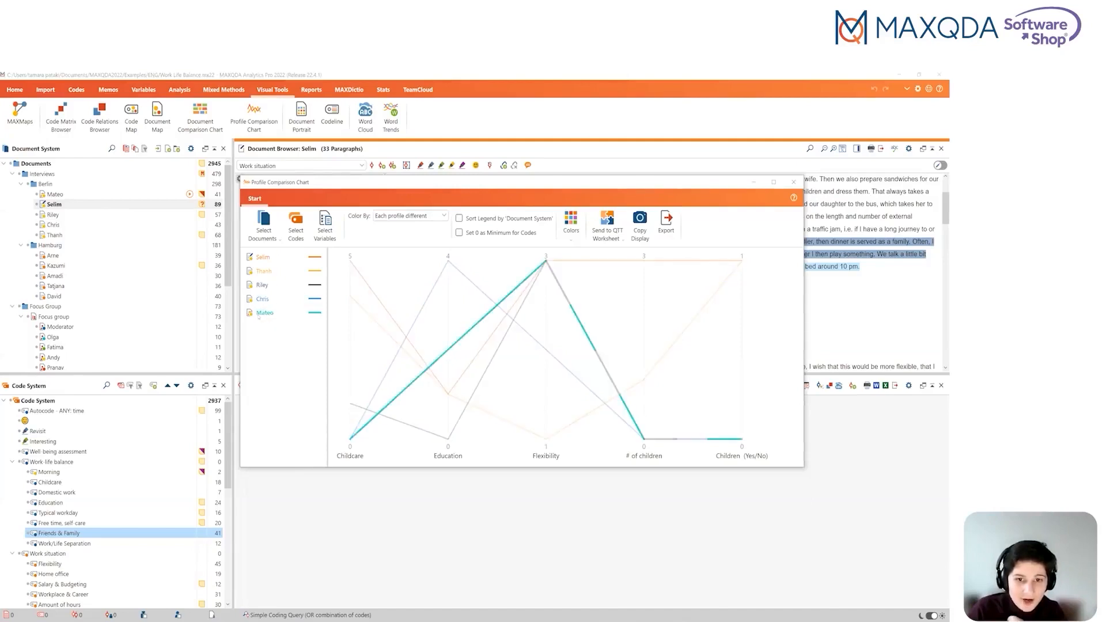
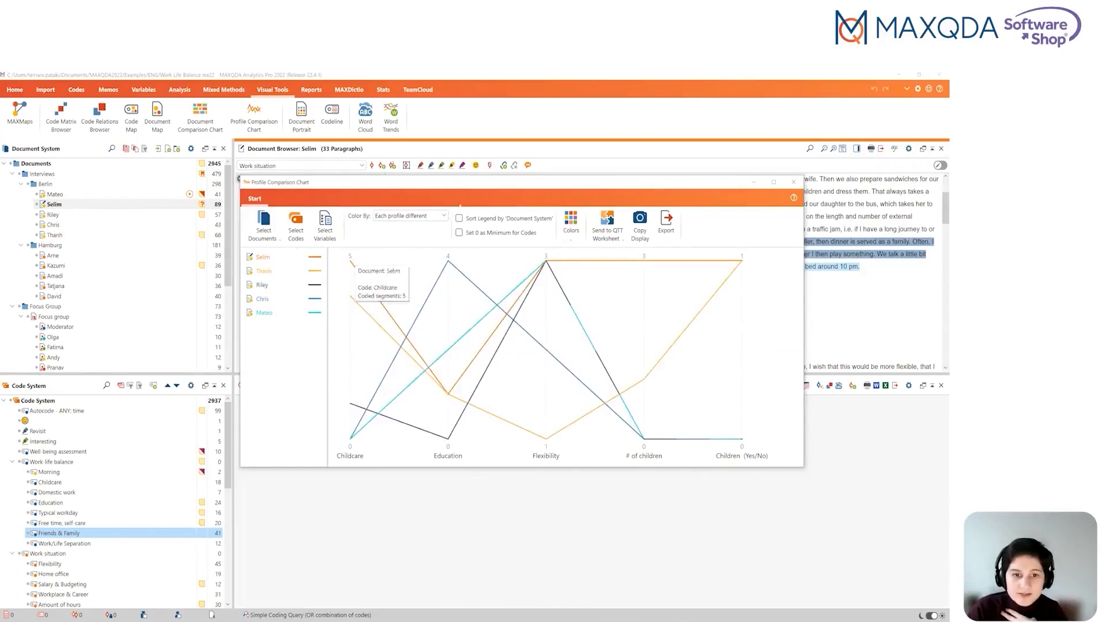
Color the profile lines by the variable Children (Yes/No)
click(411, 216)
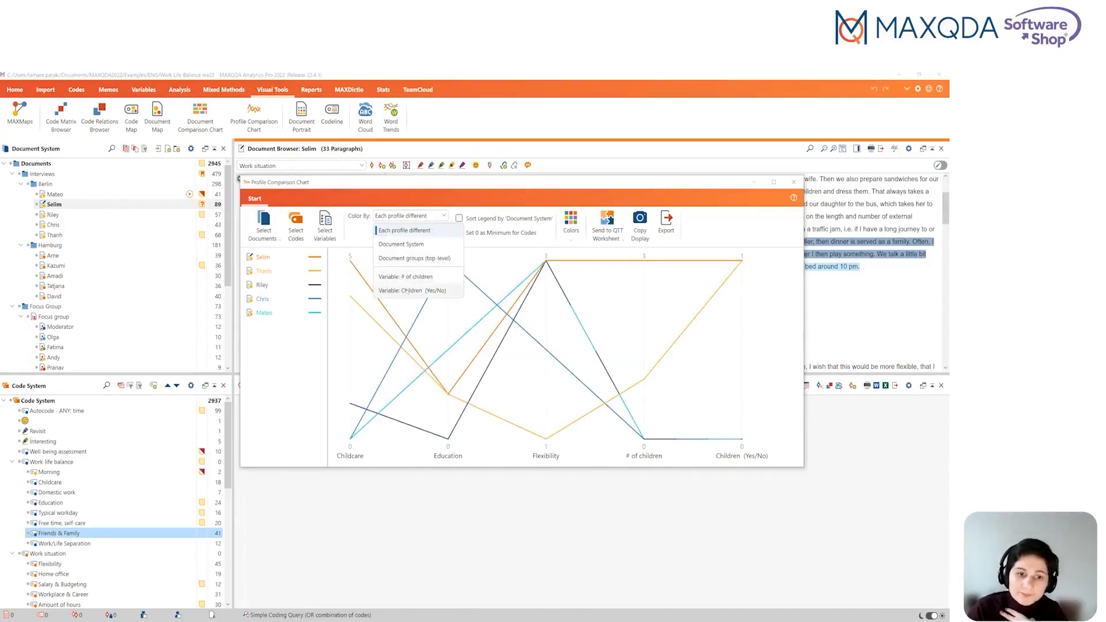
click(406, 291)
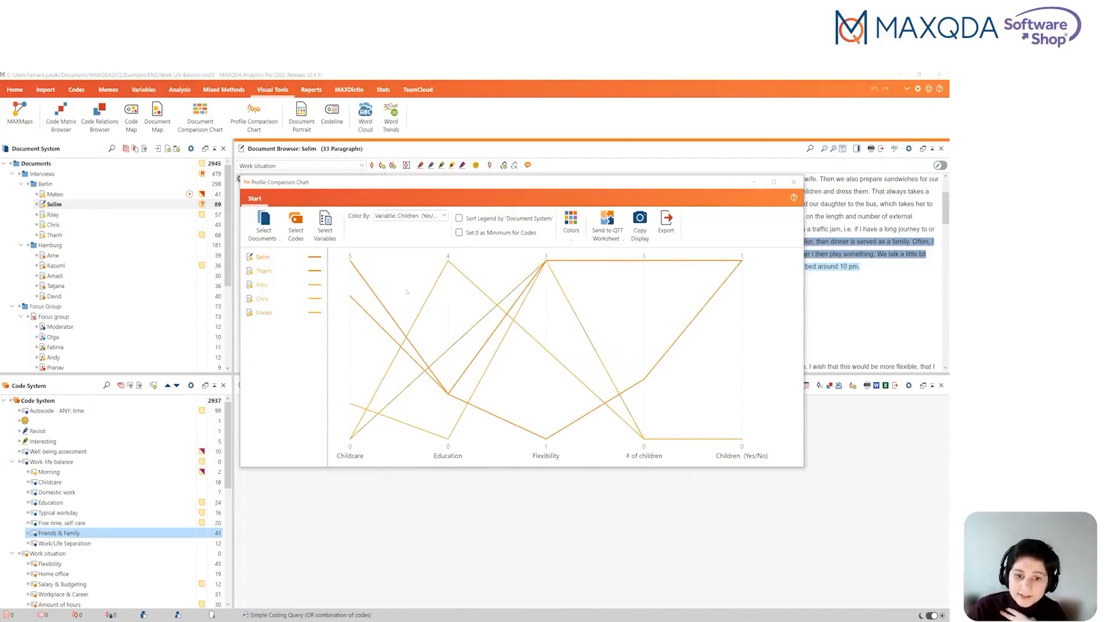
Apply the green and teal color scheme to the profile comparison chart and send it to QTT Worksheet 1
click(572, 236)
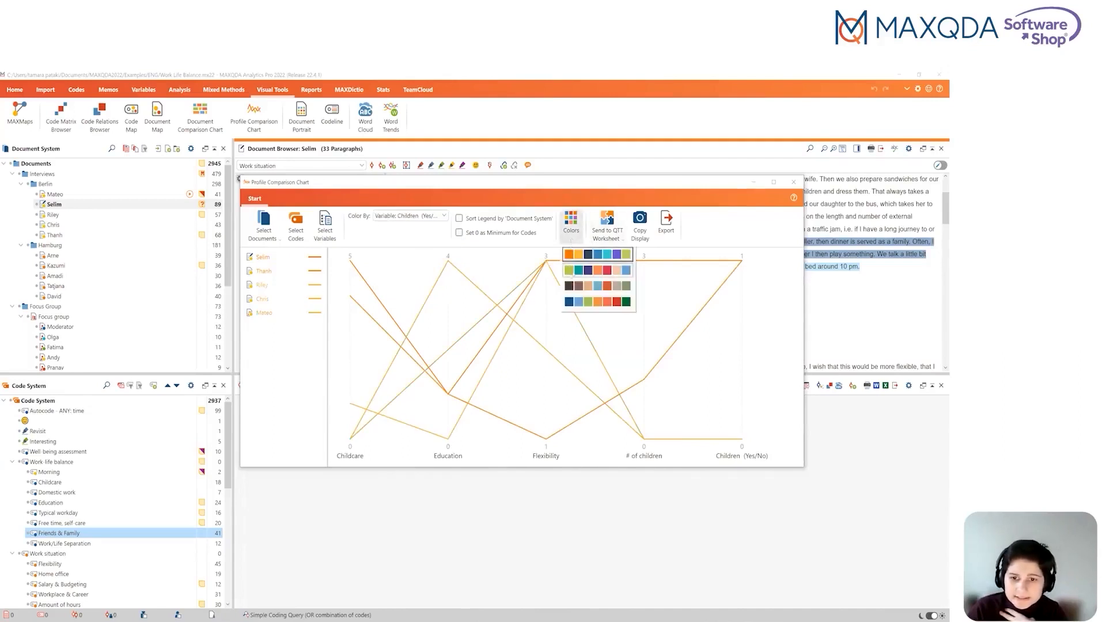
click(577, 270)
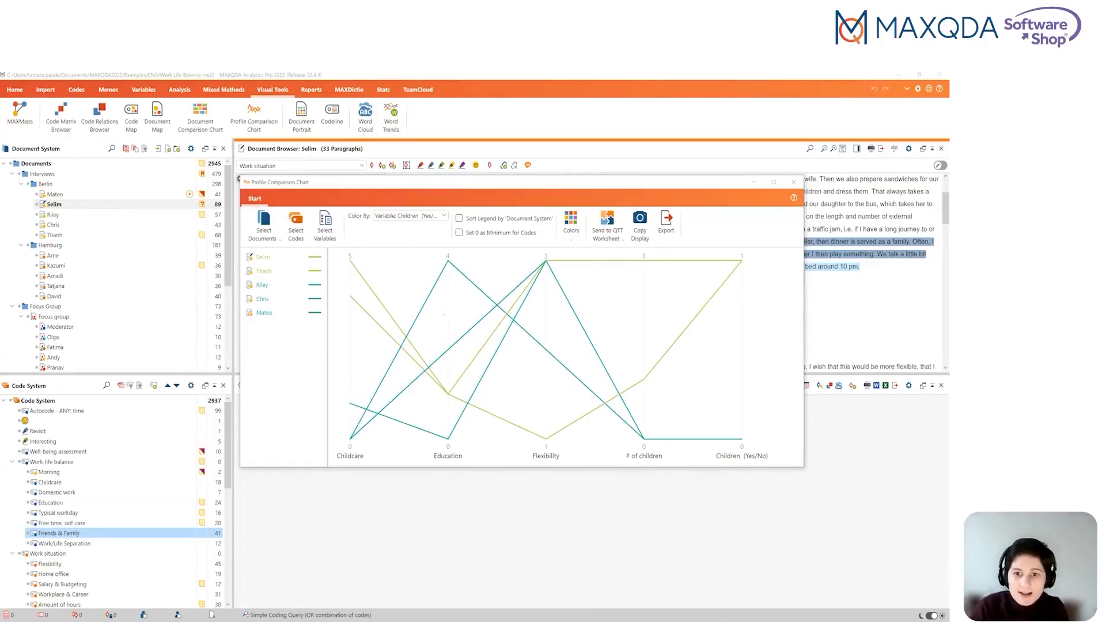
click(620, 239)
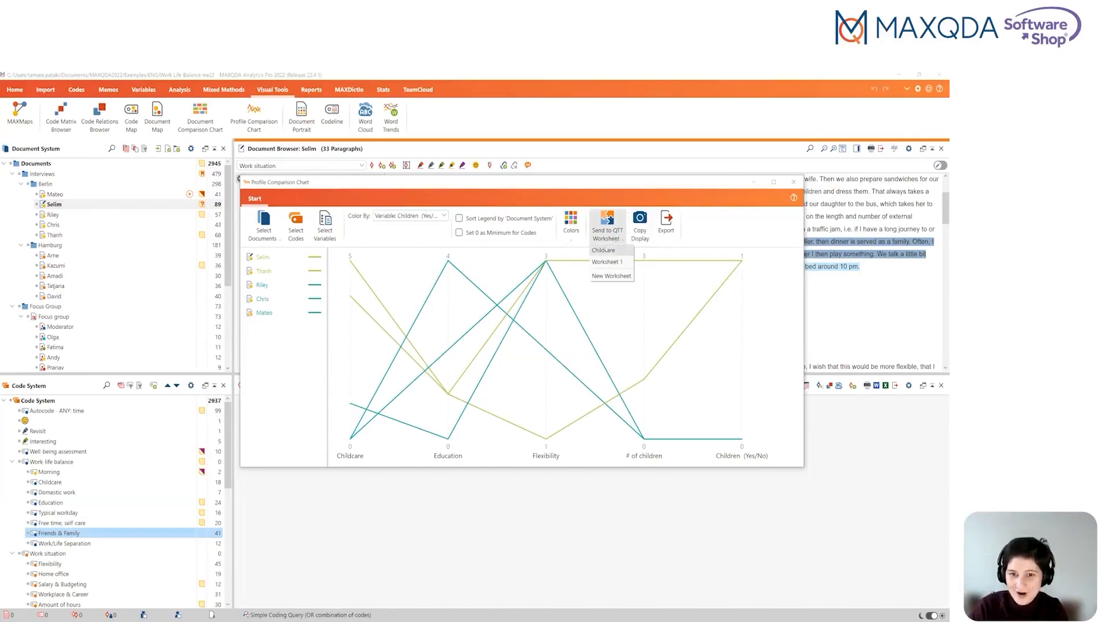
click(608, 263)
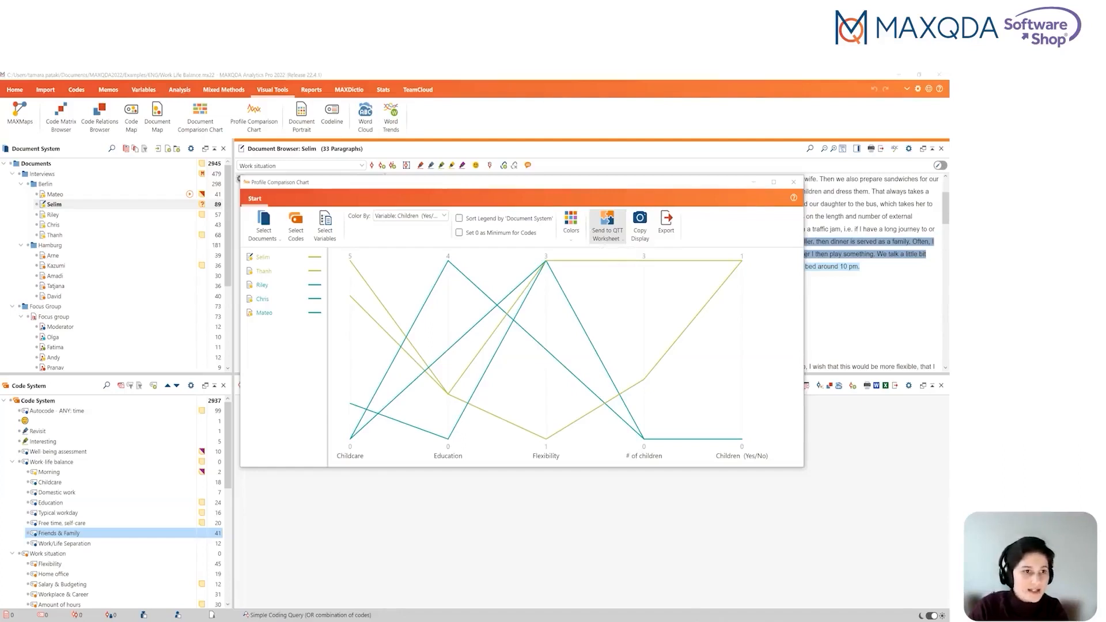
Open the QTT worksheet on work-life balance and cognitive well-being and review its related memos, related codes and important segments
click(180, 90)
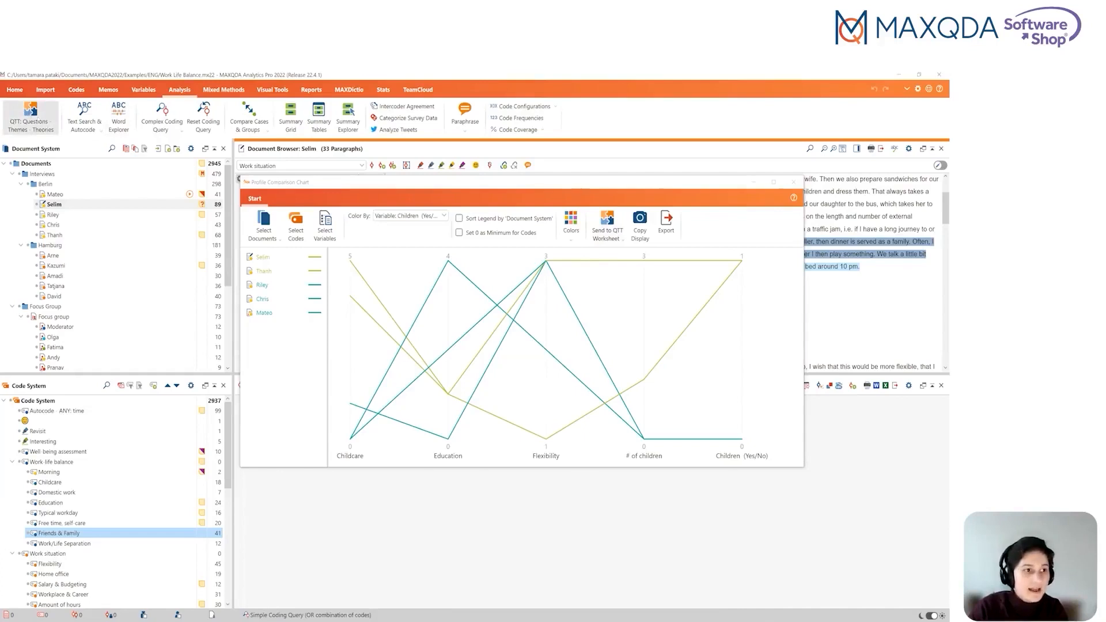
click(34, 115)
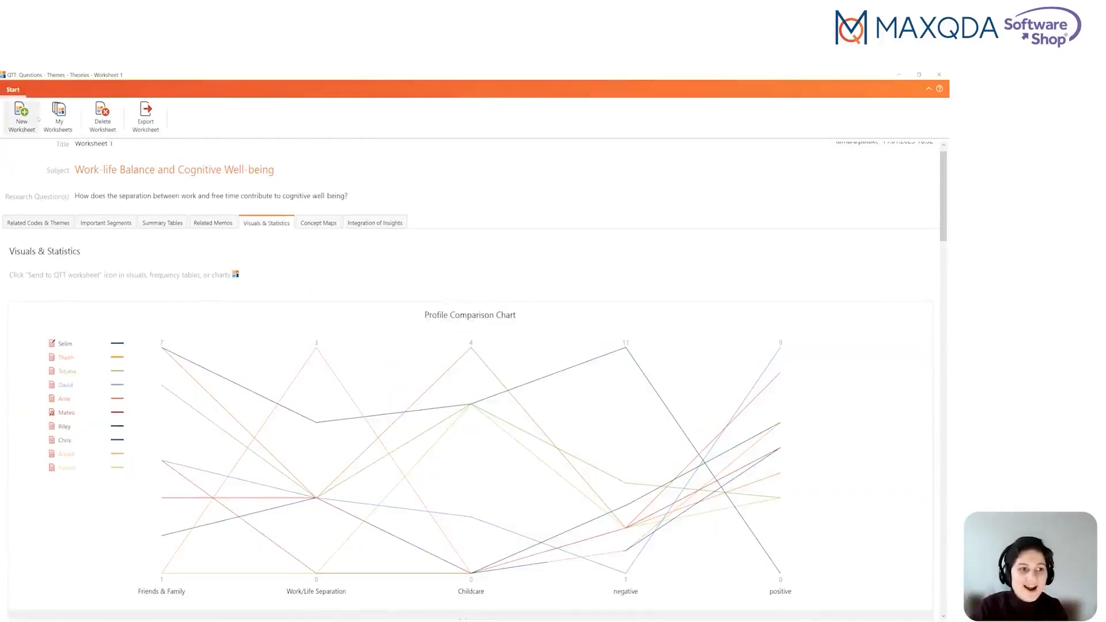
click(213, 223)
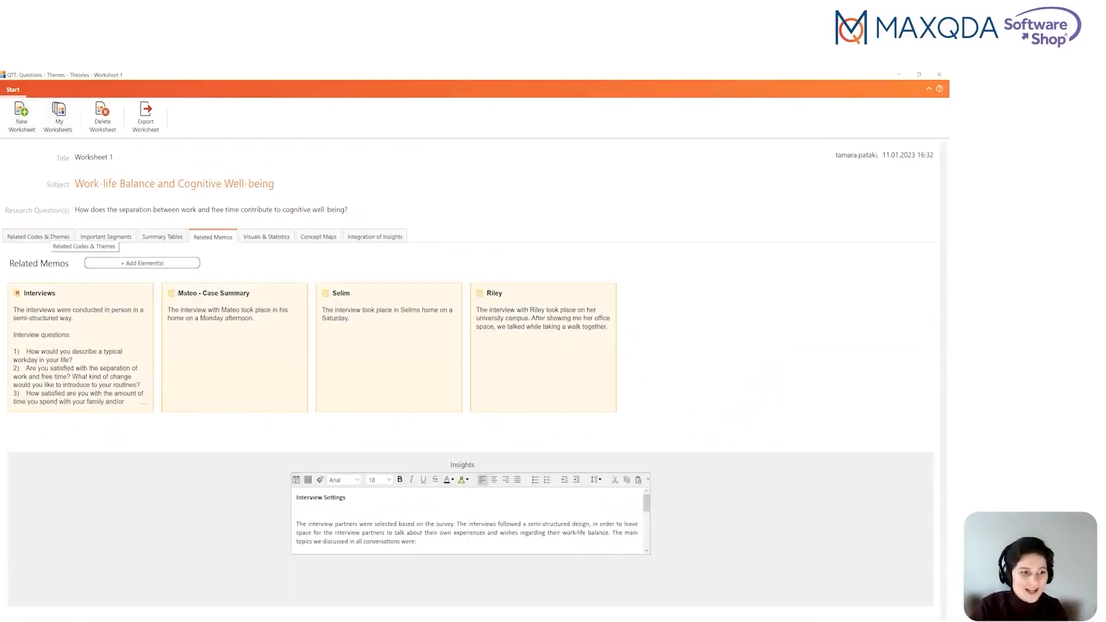
click(51, 238)
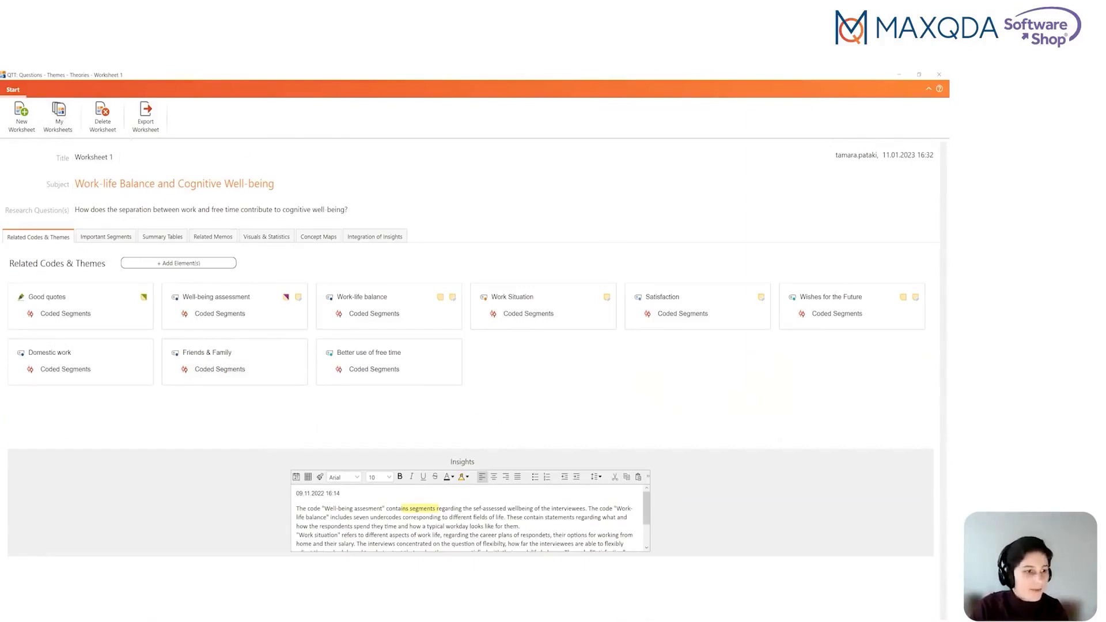
click(106, 237)
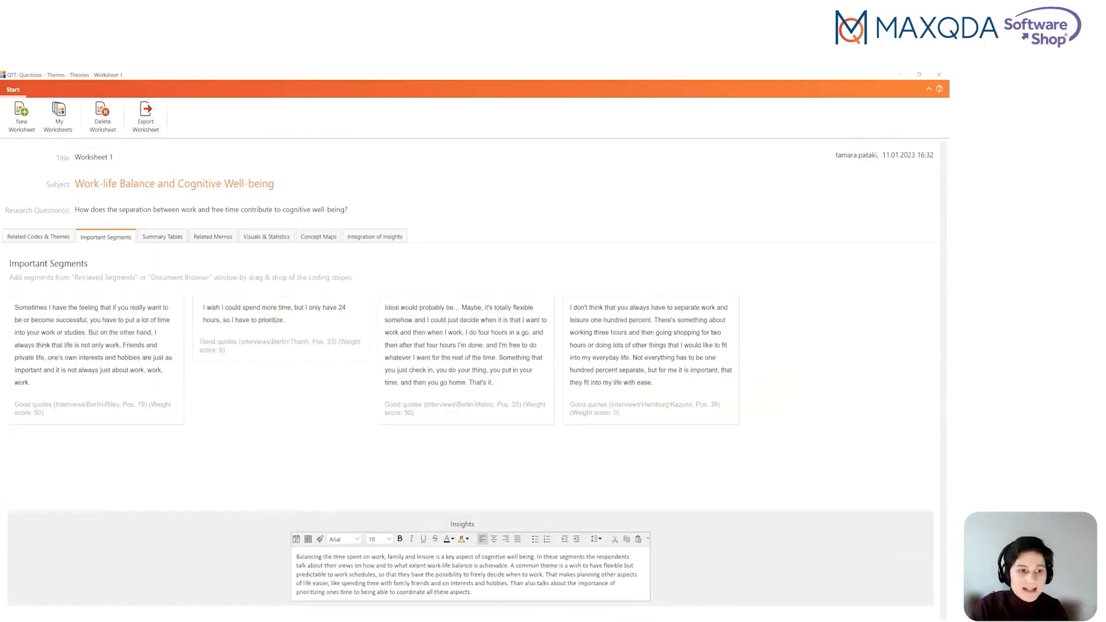
Write the insight "We discovered two groups here, based on the number of children." for the worksheet's last Profile Comparison Chart
click(278, 240)
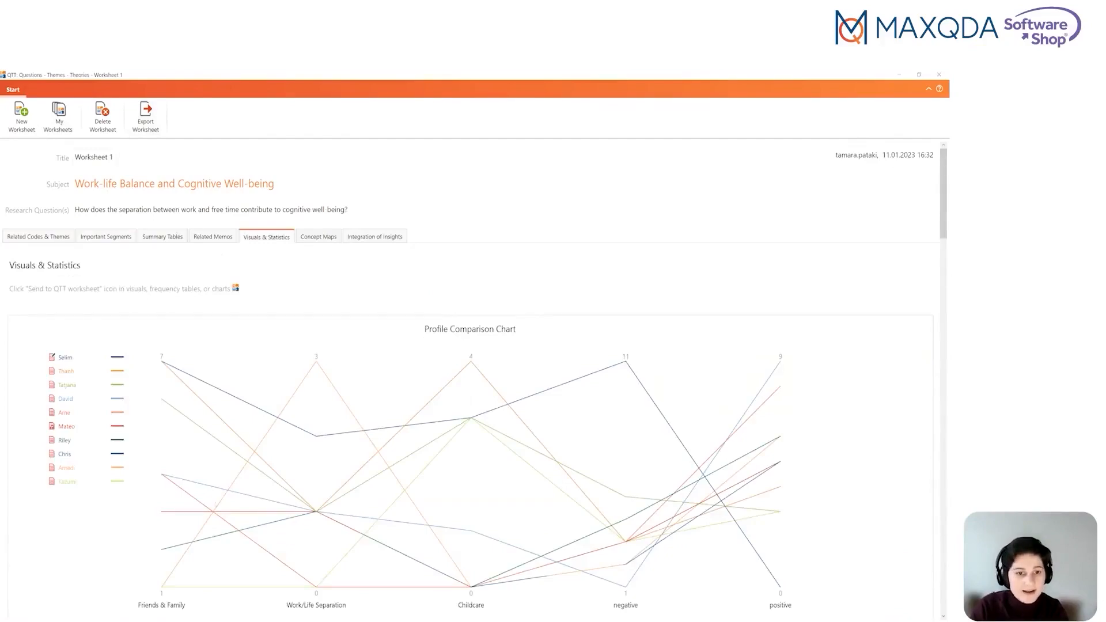
scroll(553, 379, down, 10)
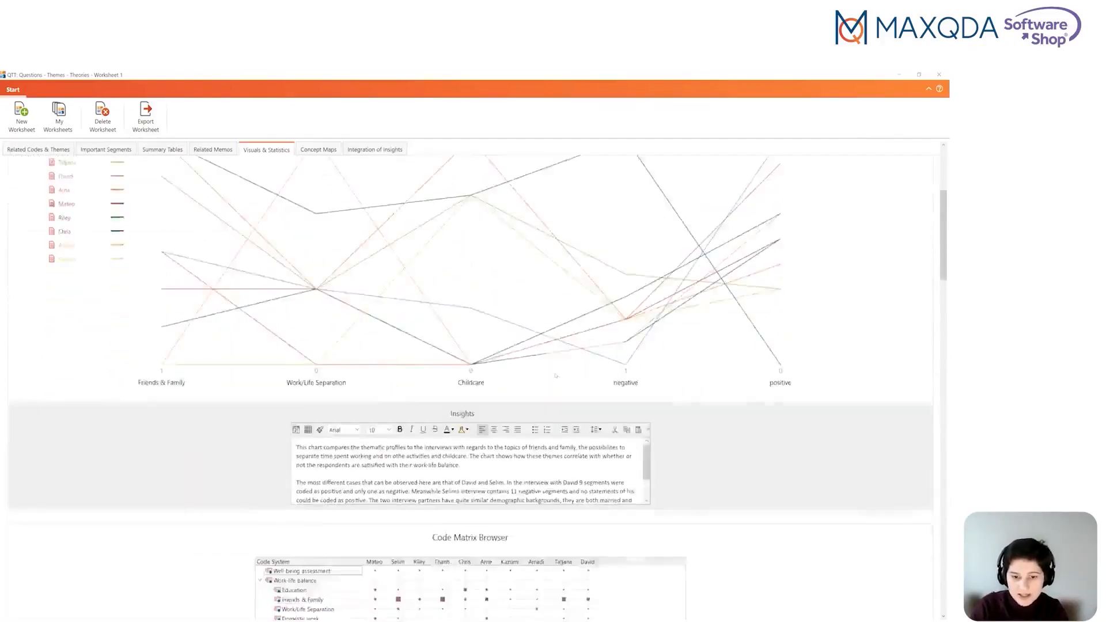
scroll(555, 375, down, 5)
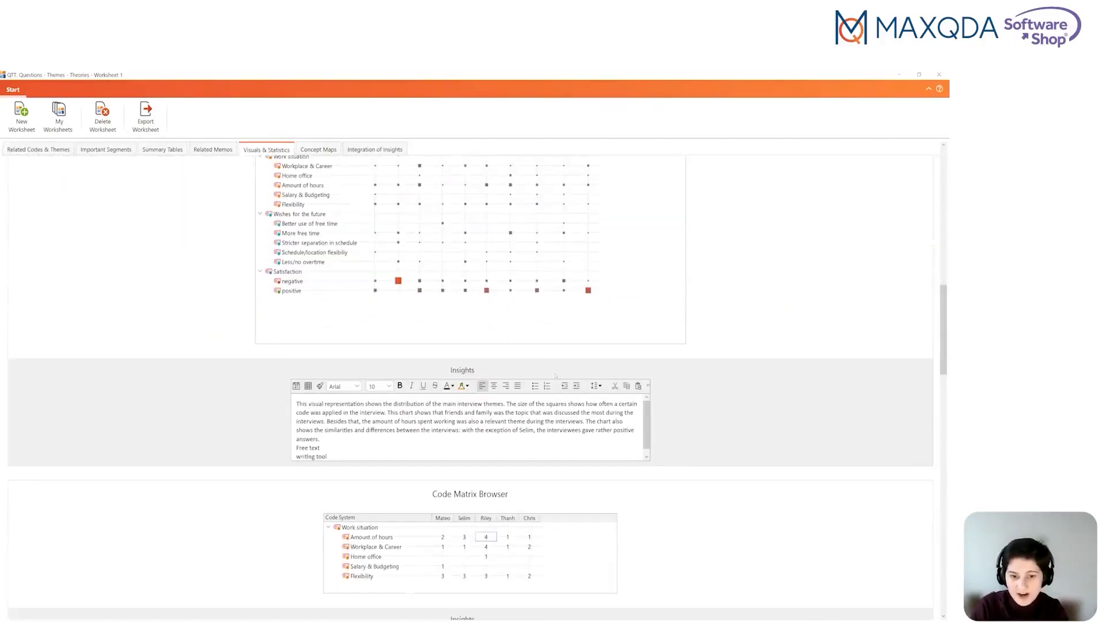
scroll(555, 376, down, 1)
scroll(555, 376, down, 9)
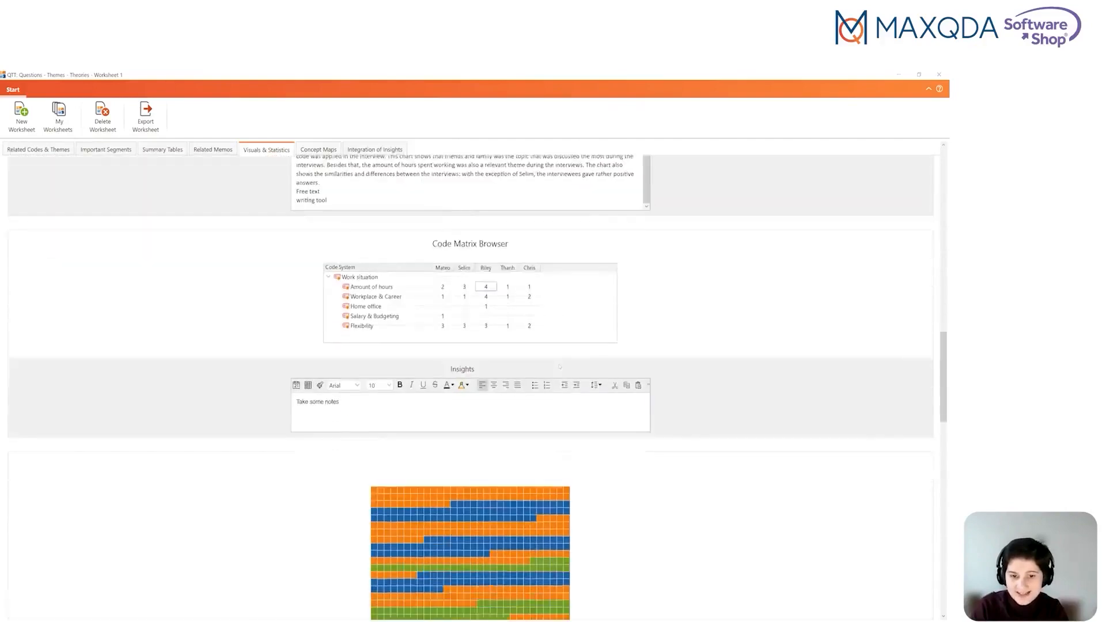
scroll(559, 366, down, 10)
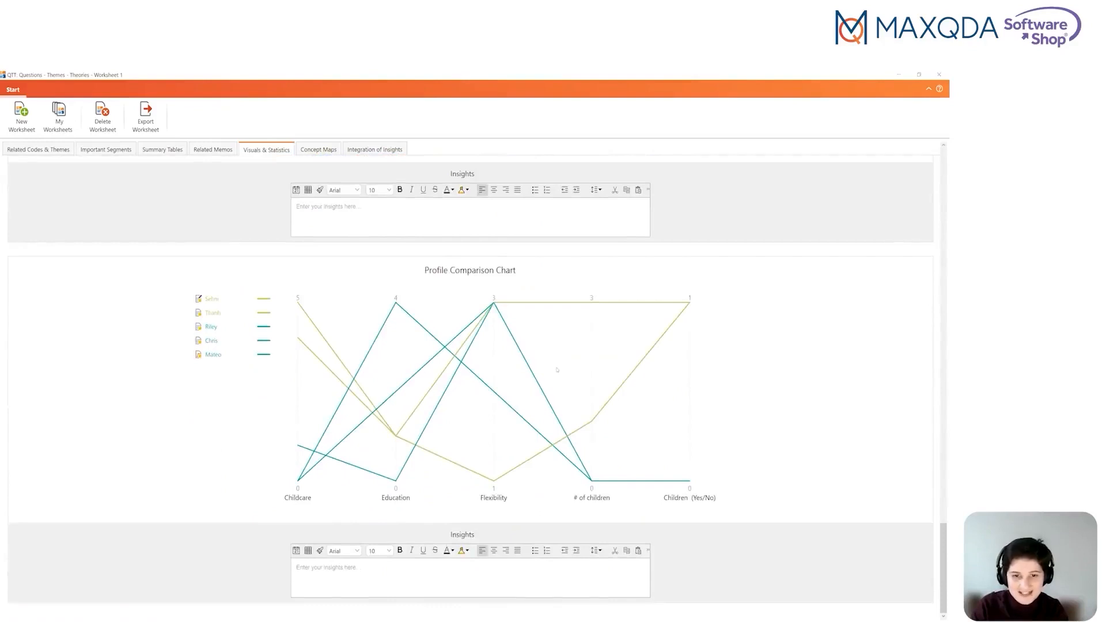
click(421, 565)
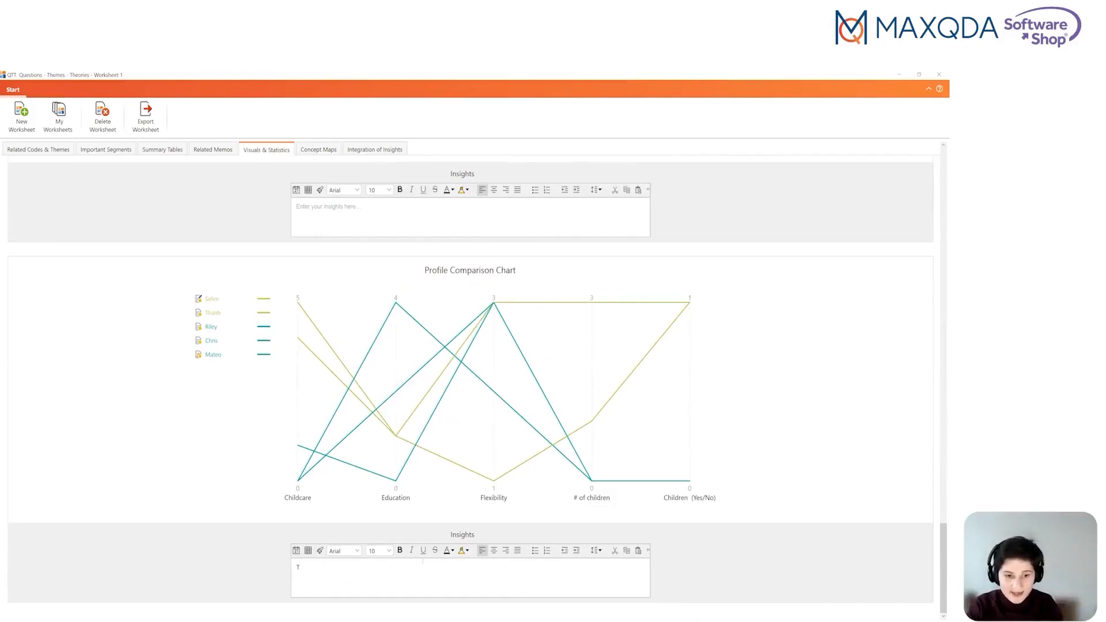
key(BackSpace)
key(BackSpace)
key(BackSpace)
text(We de)
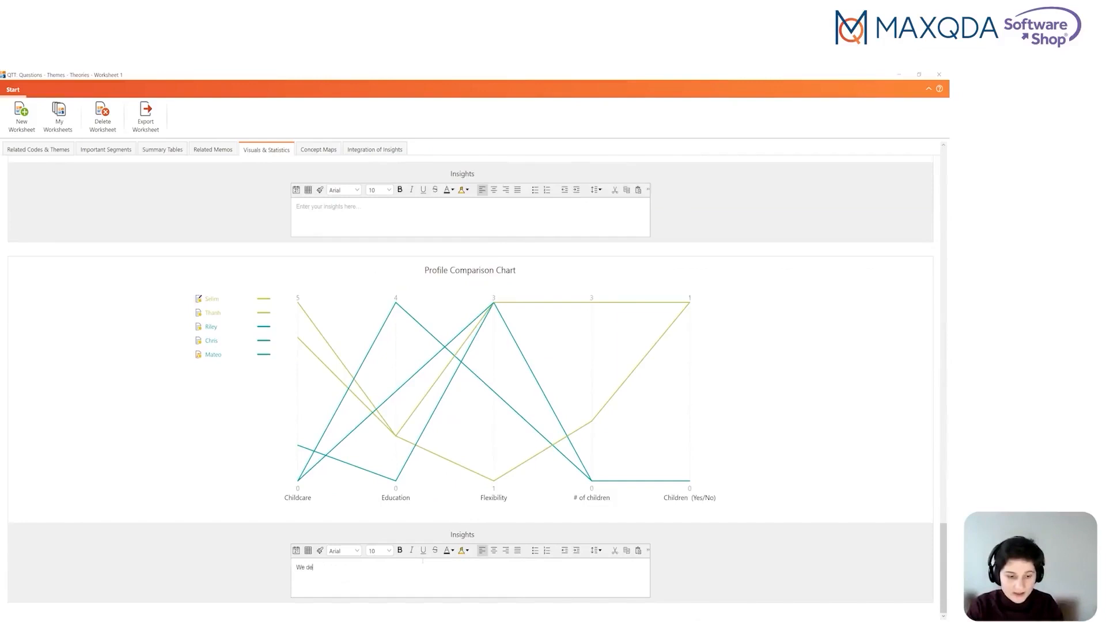
text(lcovered two groups here, ba)
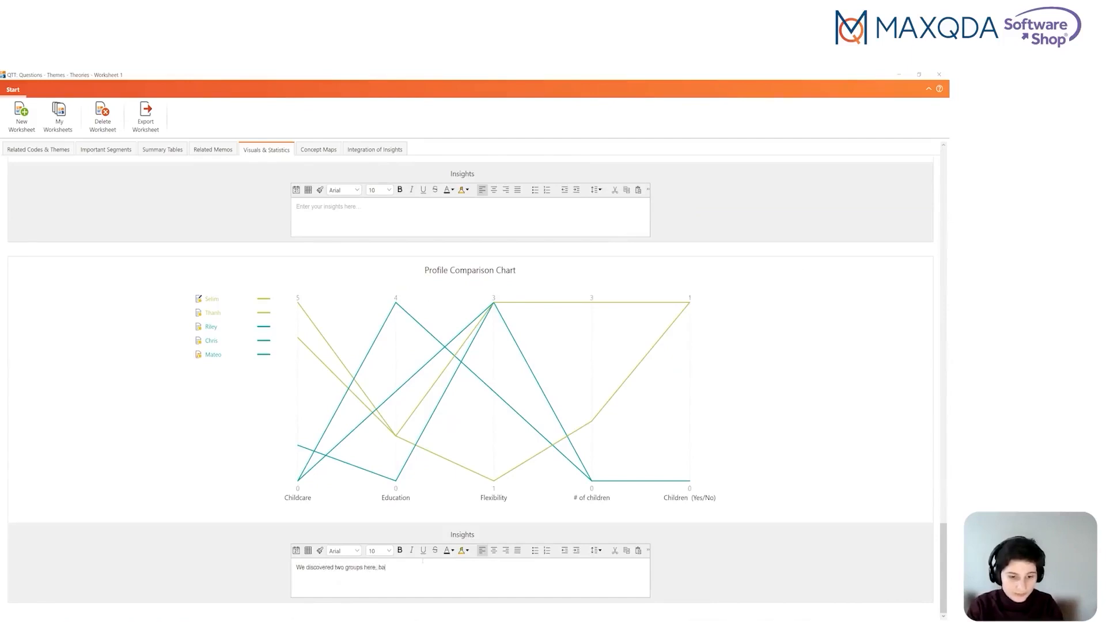
text(sed on the number of chi)
text(lde)
text(ren.)
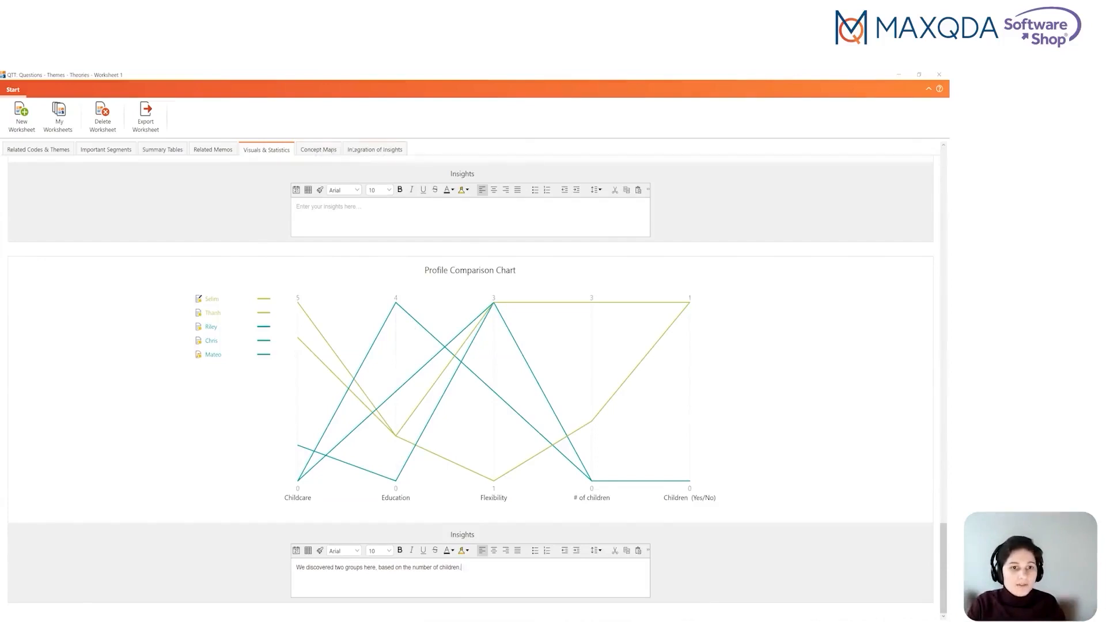
Review the worksheet's concept maps and the collected notes in the integration of insights
click(319, 150)
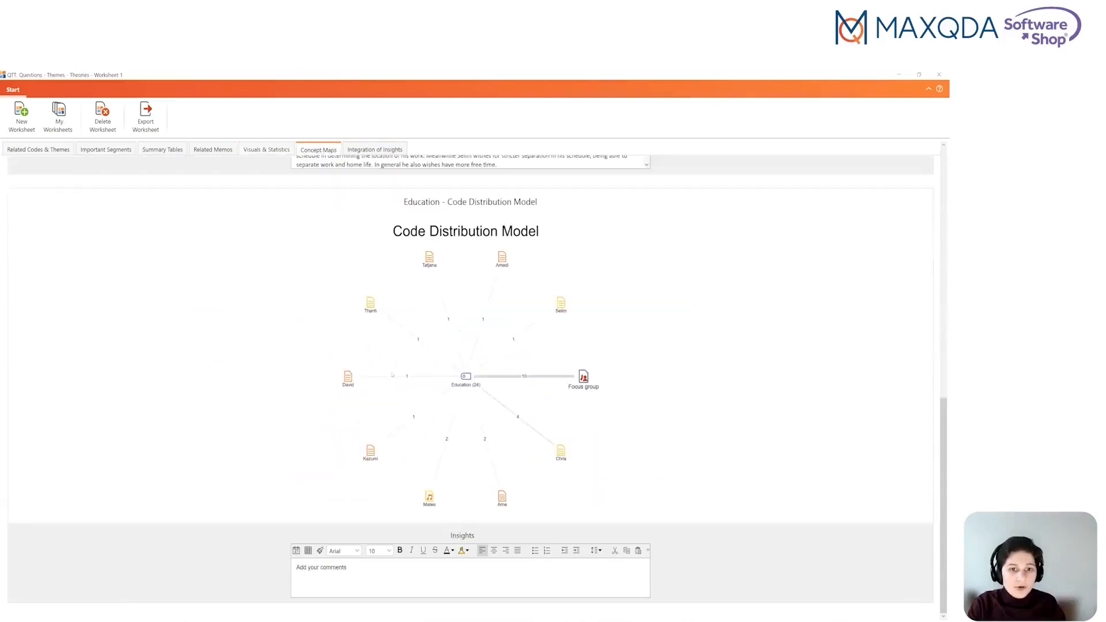
scroll(392, 375, up, 5)
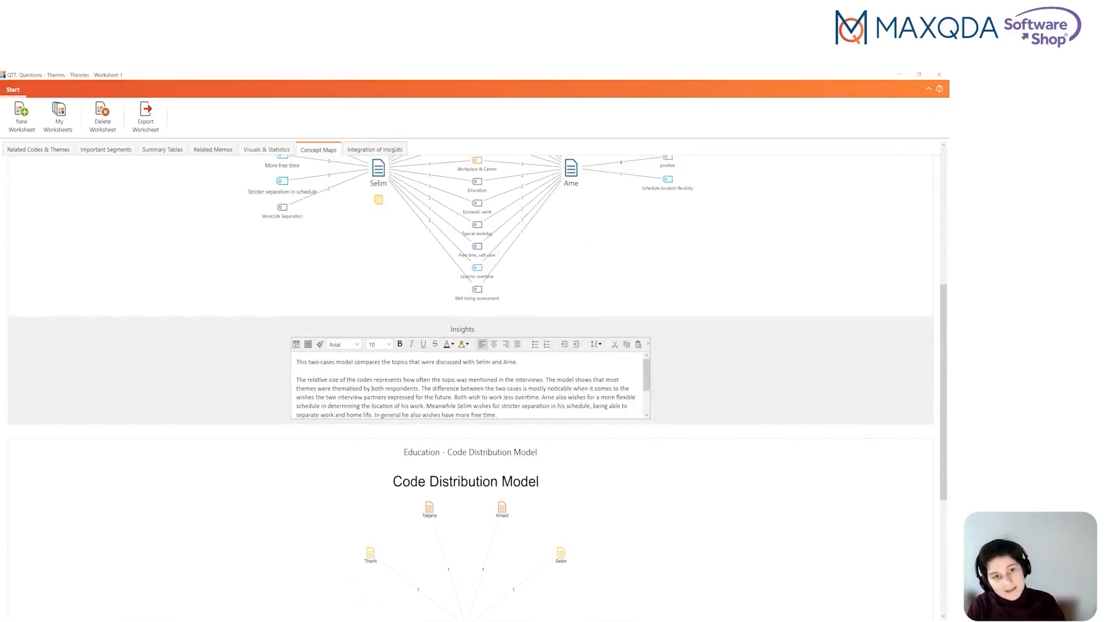
click(375, 149)
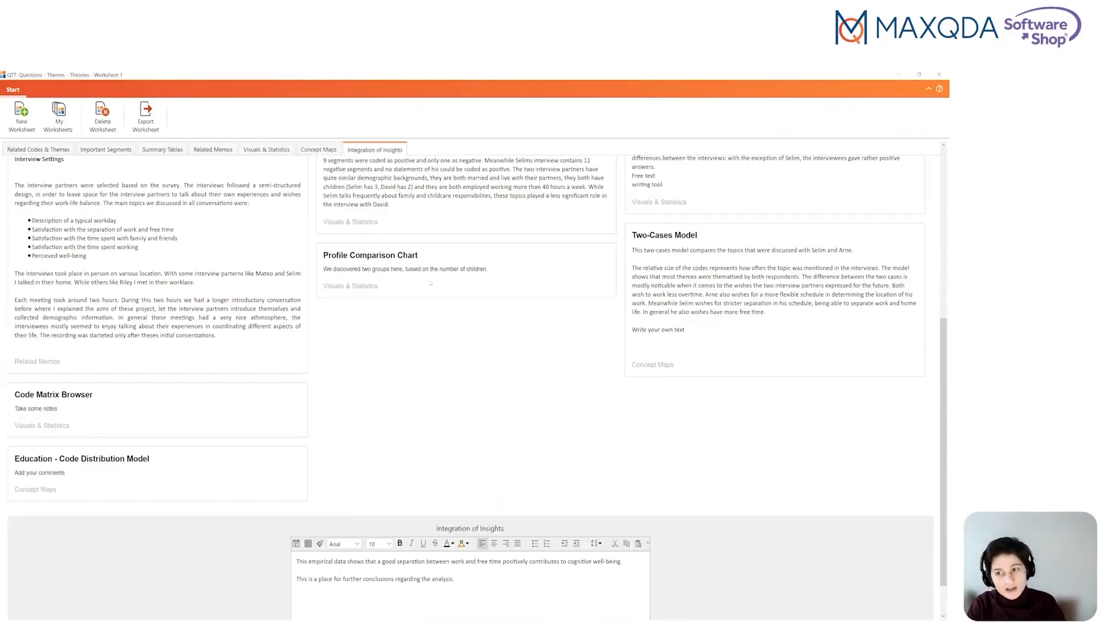
scroll(430, 283, up, 3)
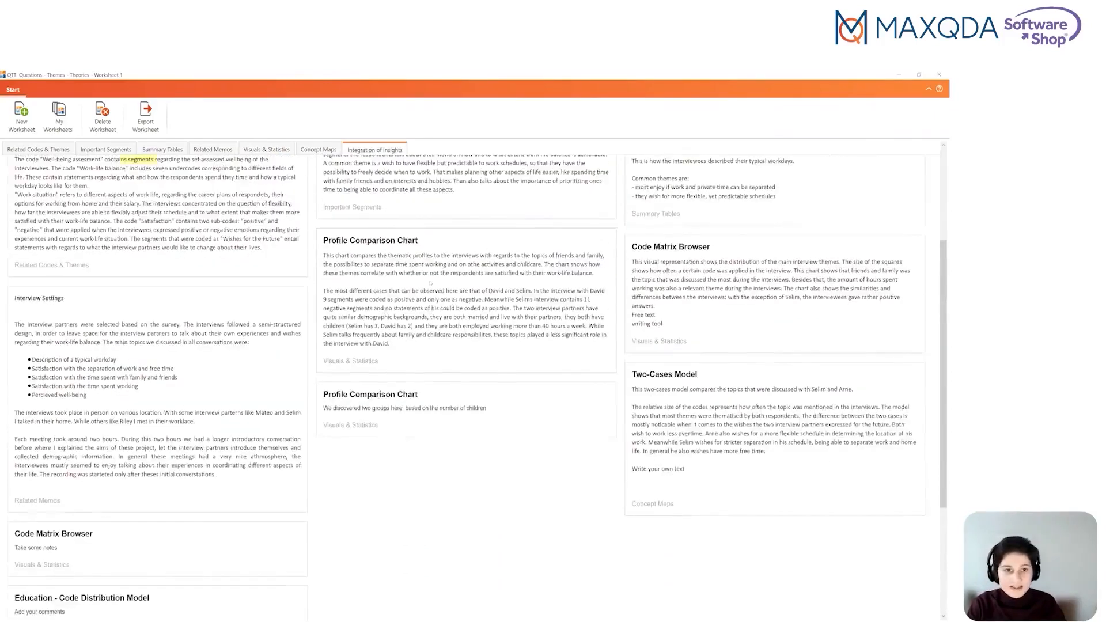
scroll(431, 283, up, 3)
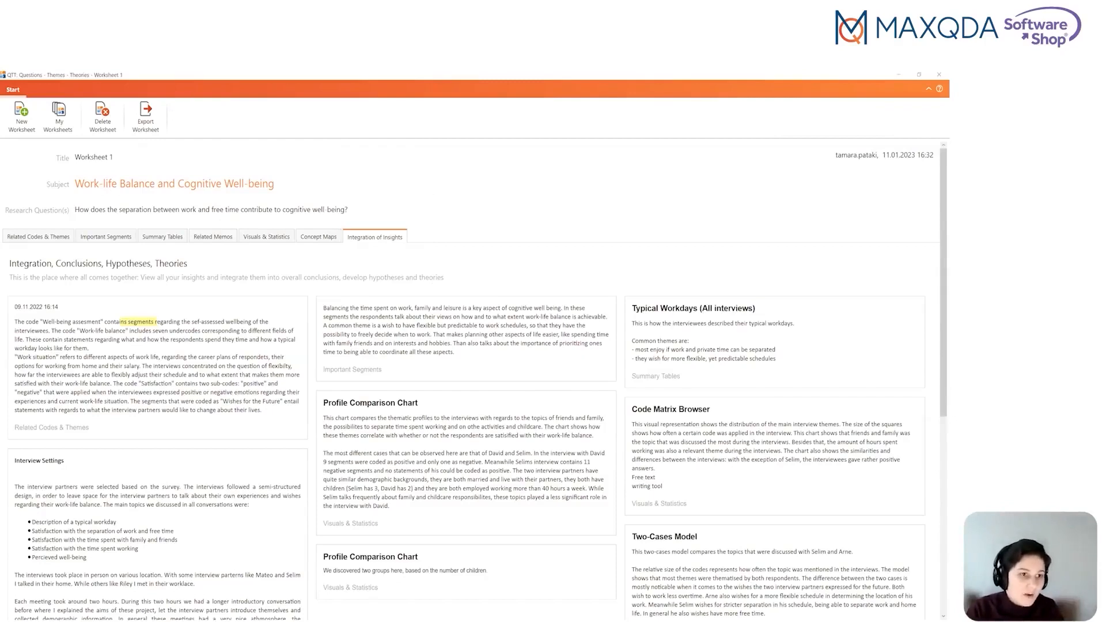
click(146, 115)
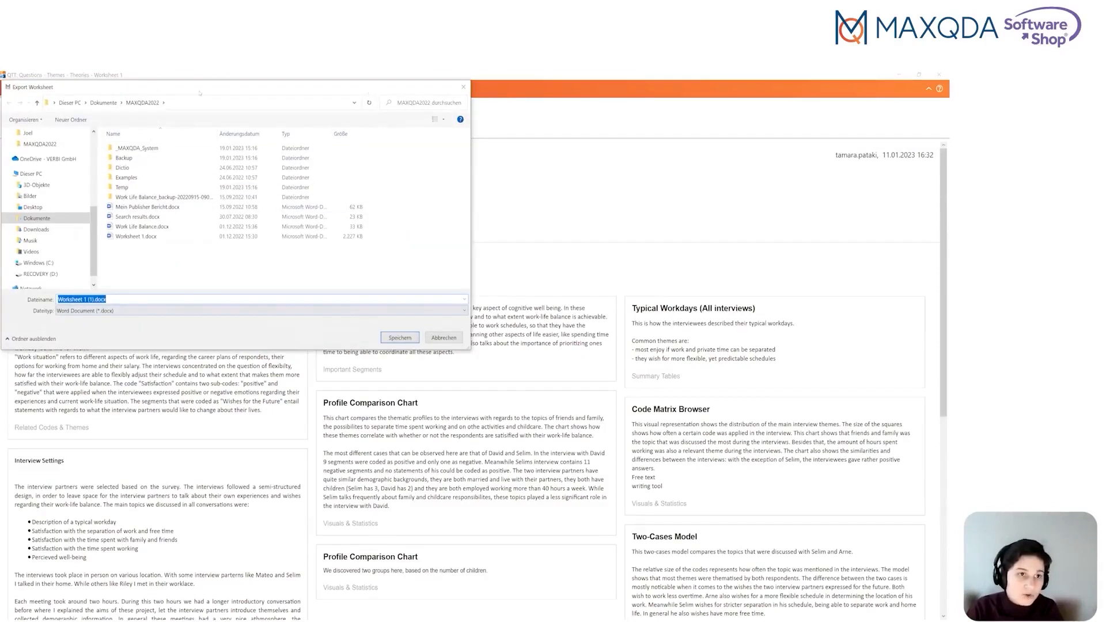
drag(199, 92, 185, 166)
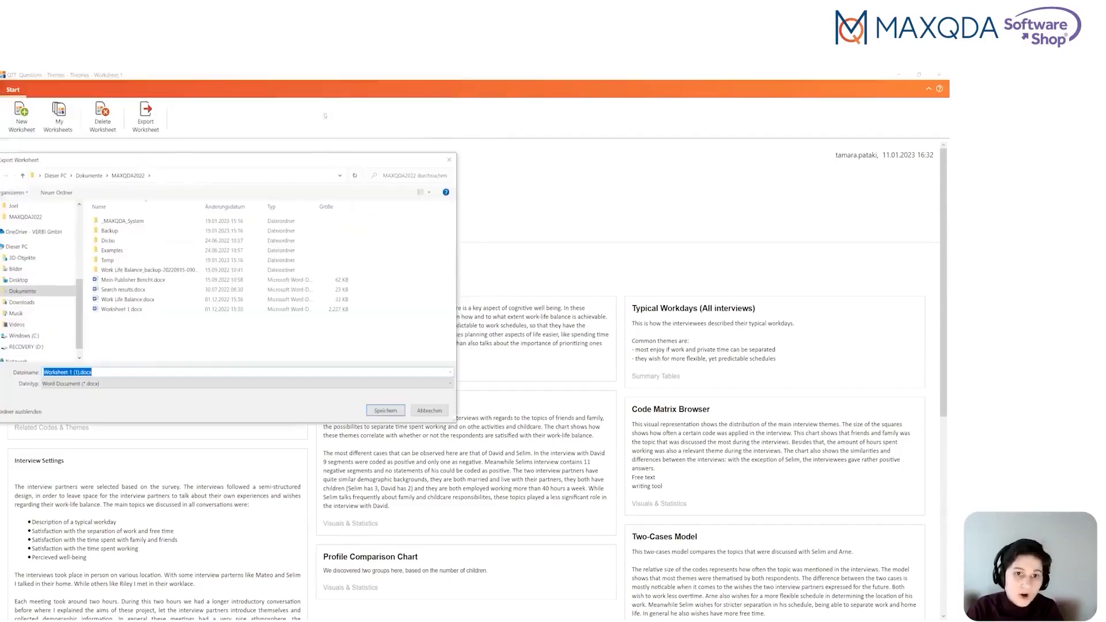
click(449, 161)
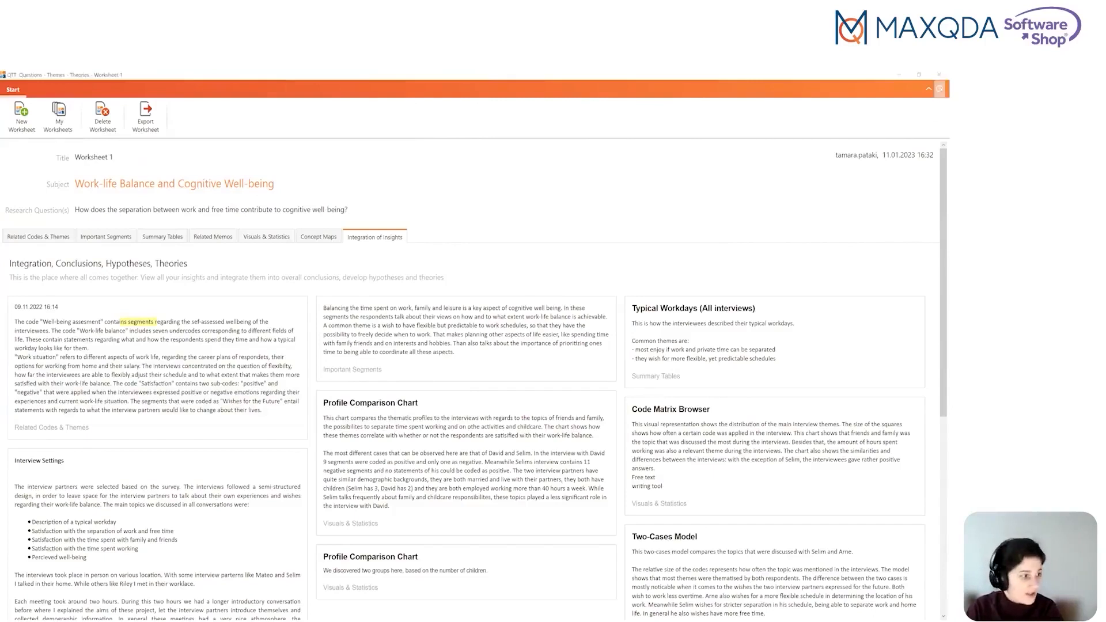
Consult the online manual page on the idea behind Questions – Themes – Theories and return to the worksheet
click(940, 88)
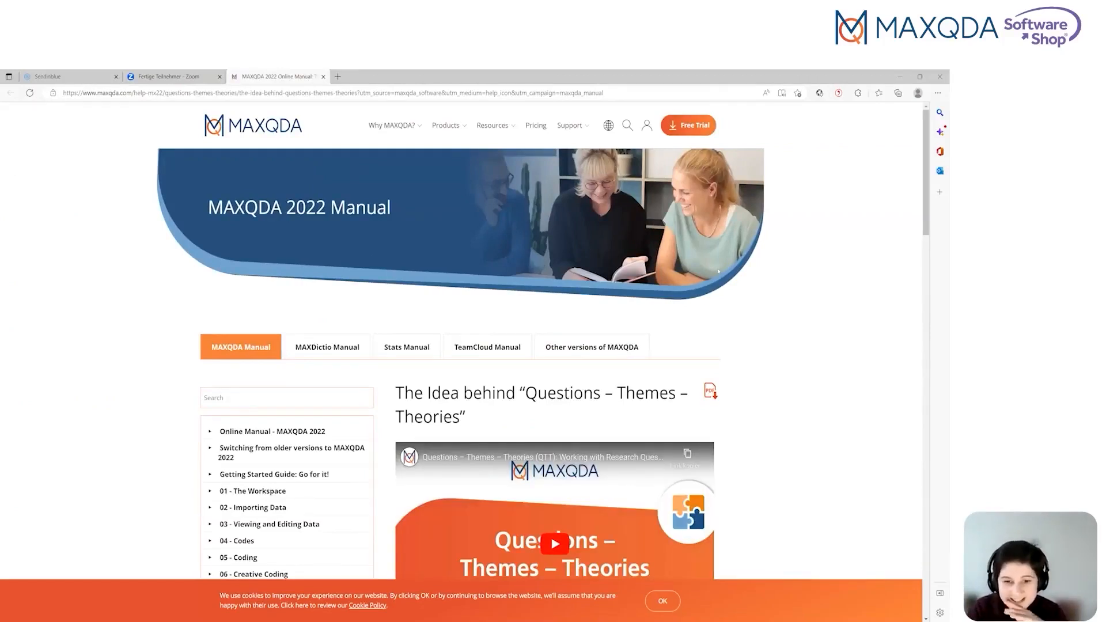
scroll(606, 332, down, 4)
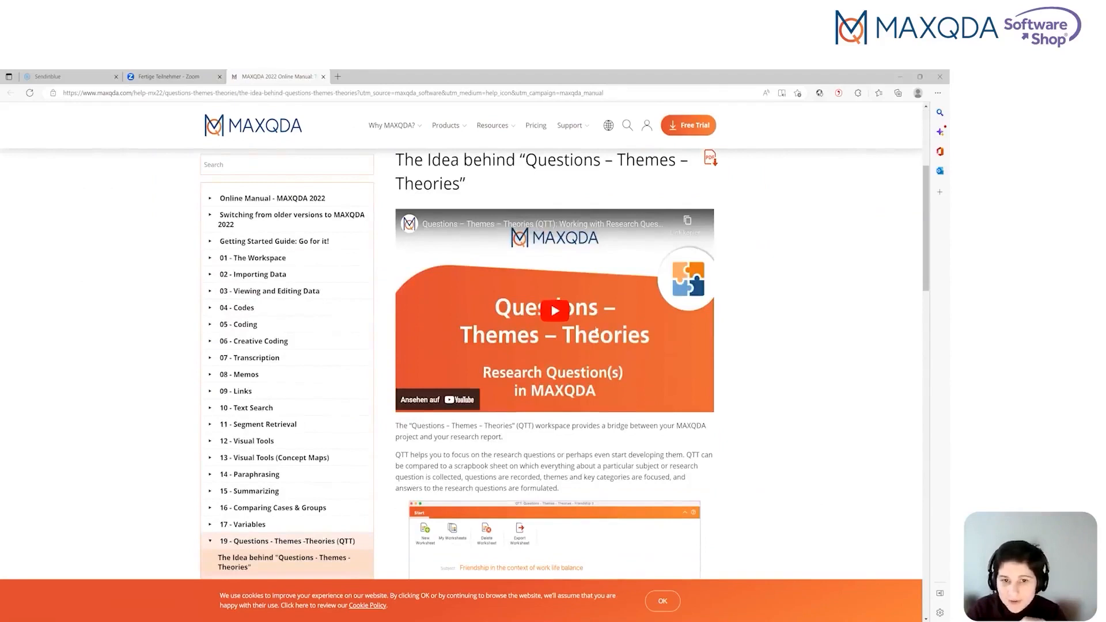
click(902, 80)
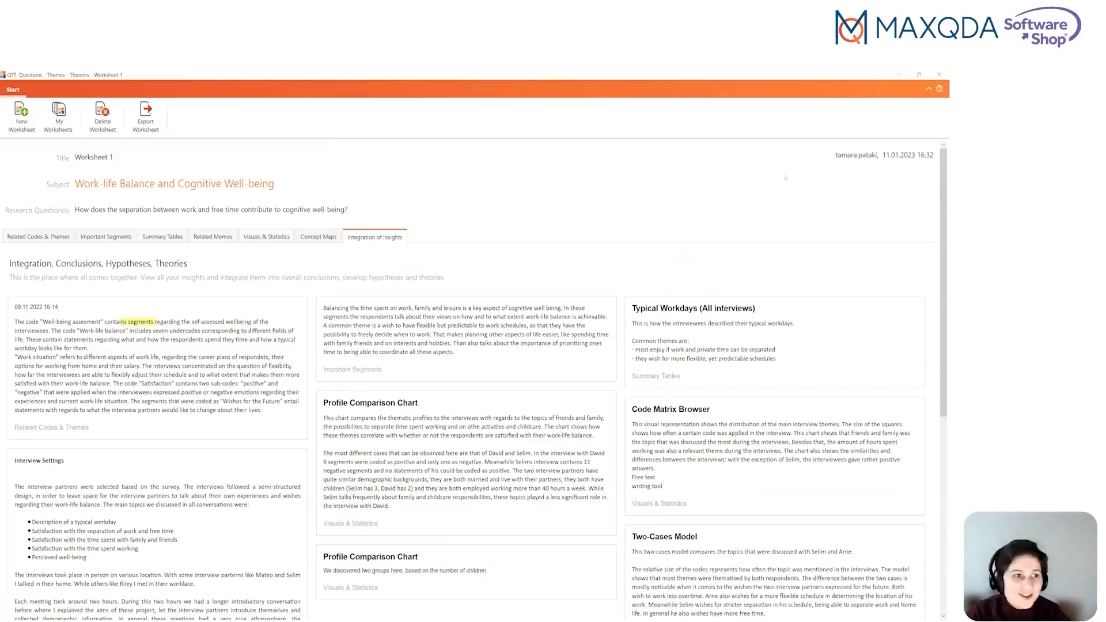
Close the QTT worksheet and the profile comparison chart
click(940, 74)
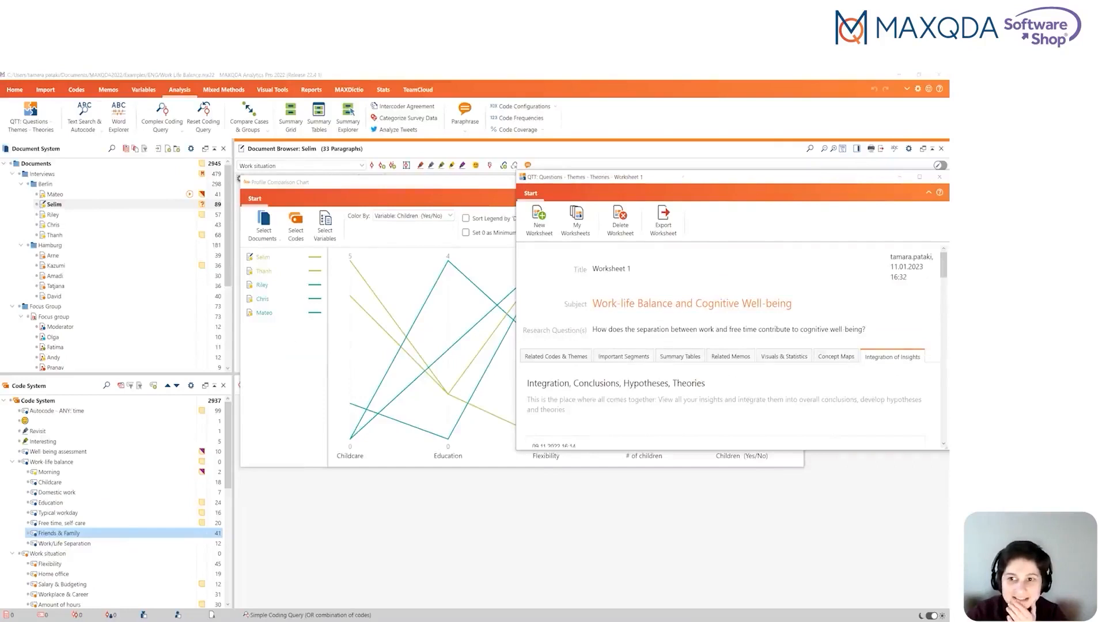
drag(816, 177, 681, 177)
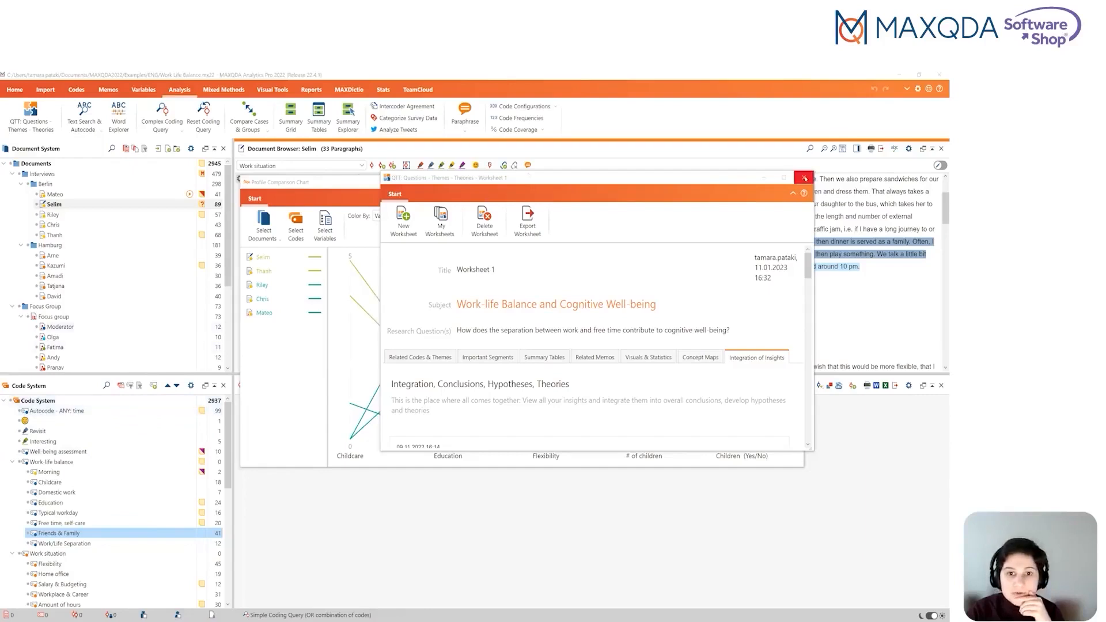
click(804, 179)
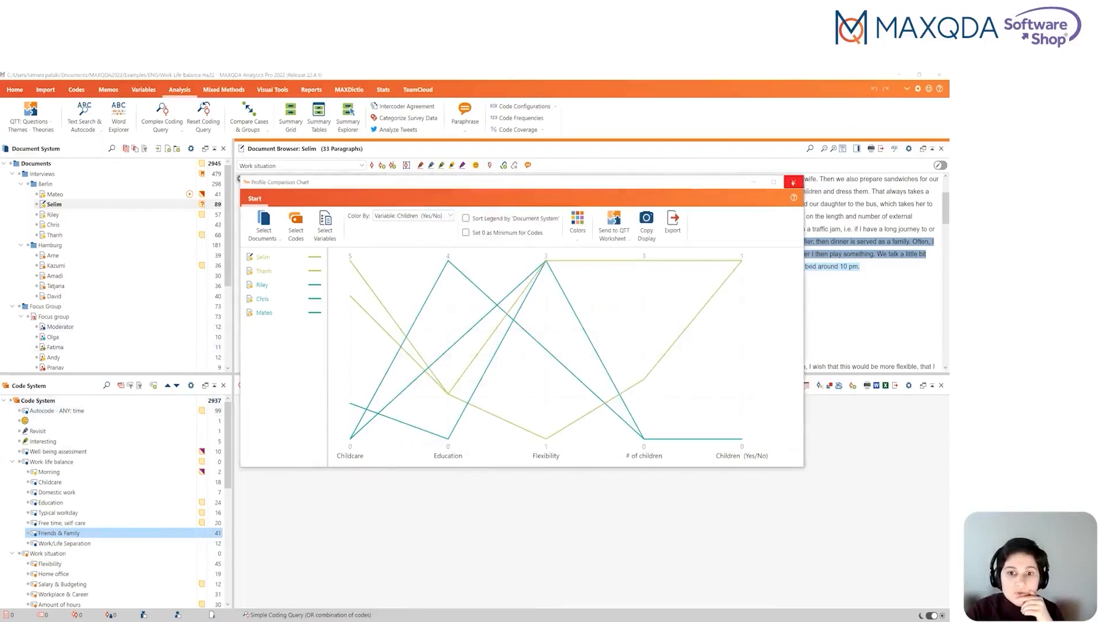
click(794, 183)
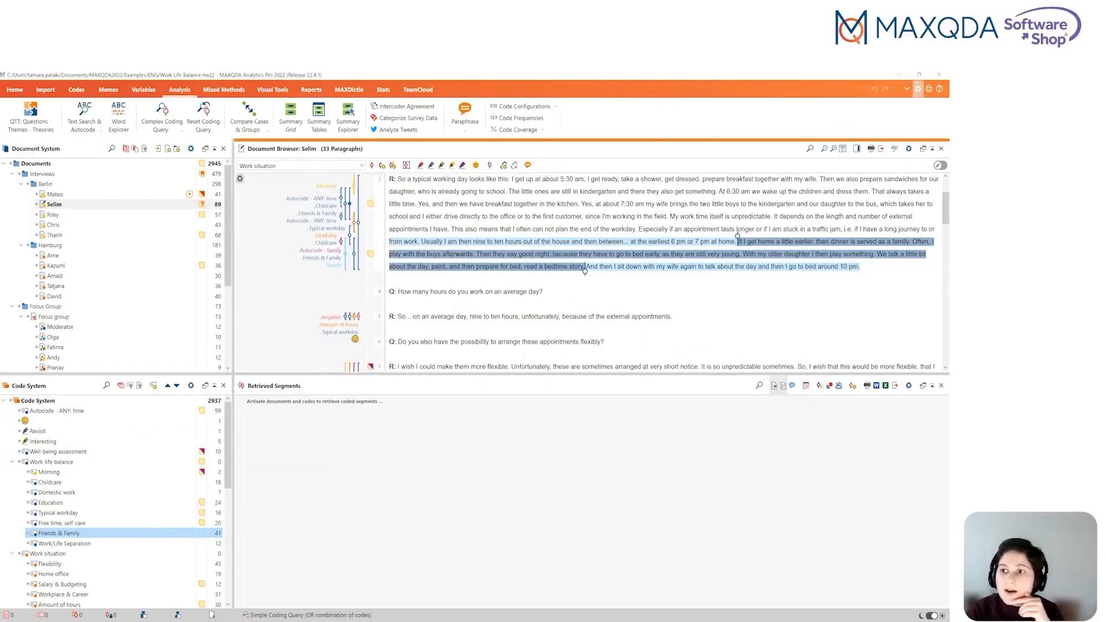
Restore the maximized project window to a smaller size and enlarge it on the desktop
click(919, 75)
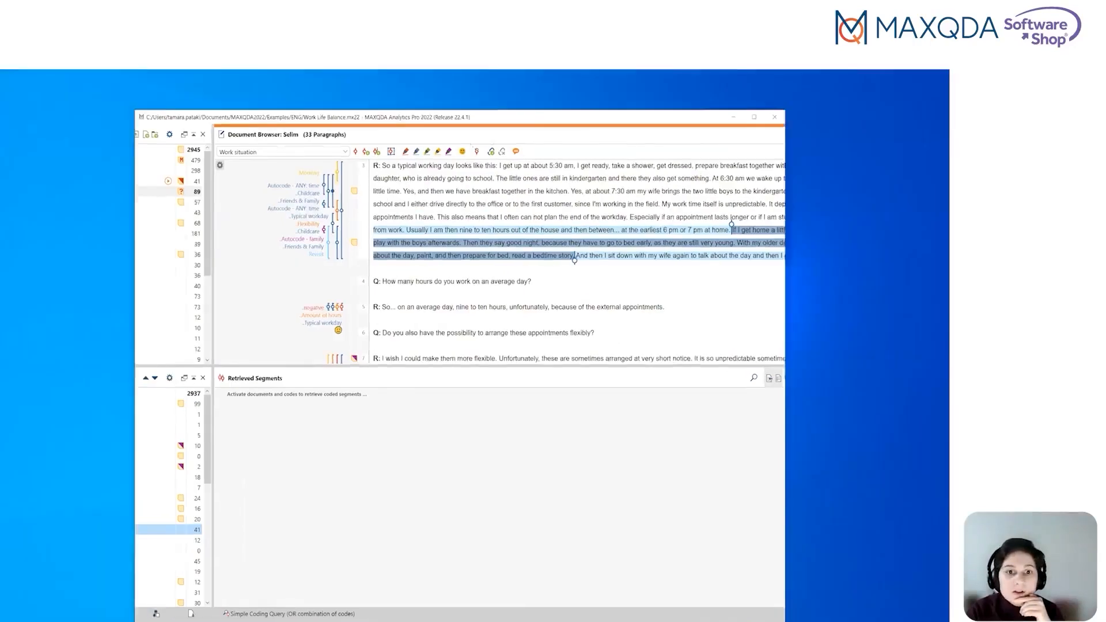
click(470, 148)
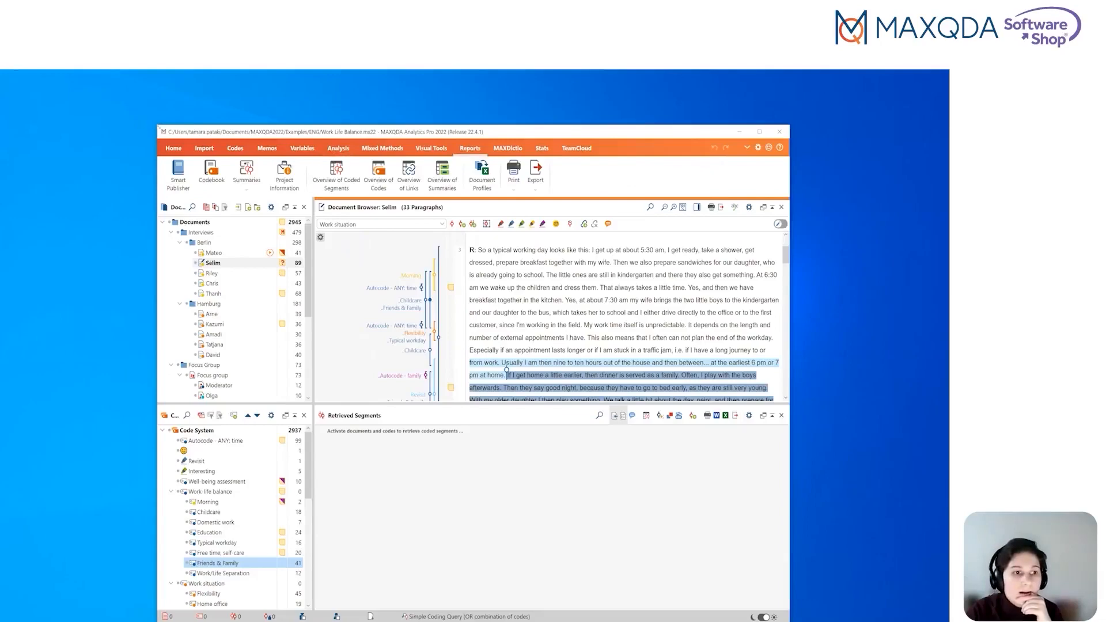
drag(158, 125, 31, 106)
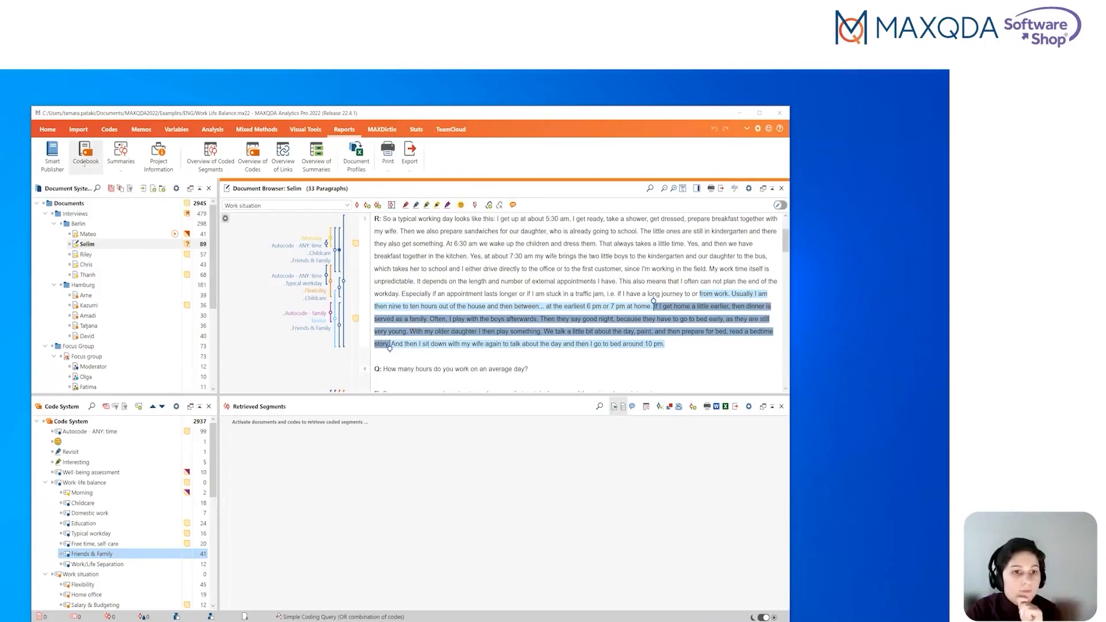
Display the overview table of all memos in the project, enlarge it for reading, and close it
click(143, 130)
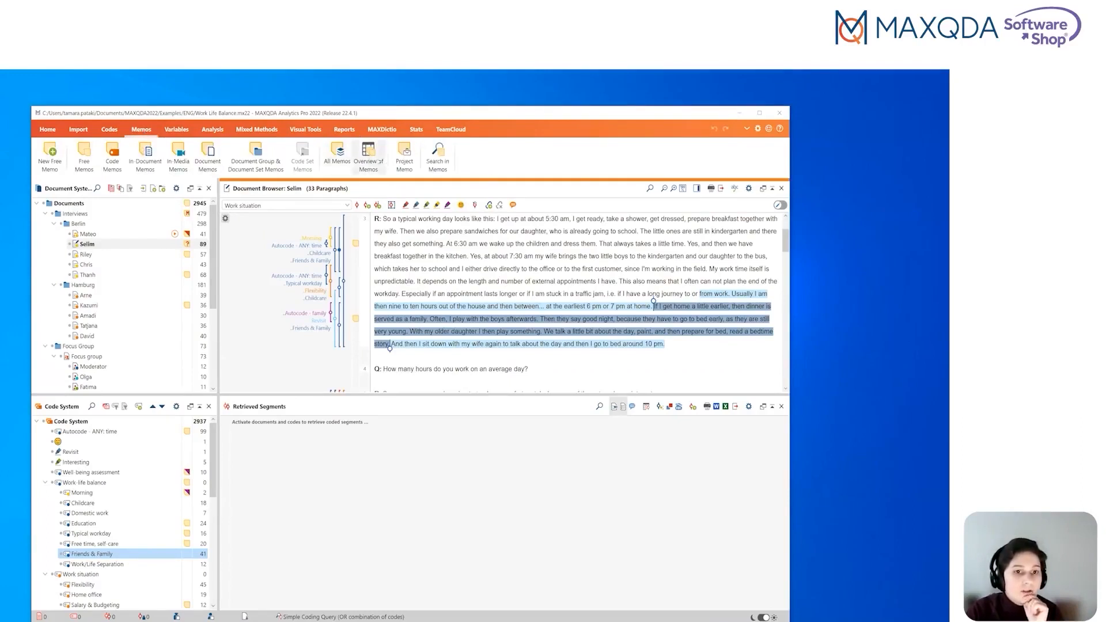
click(368, 155)
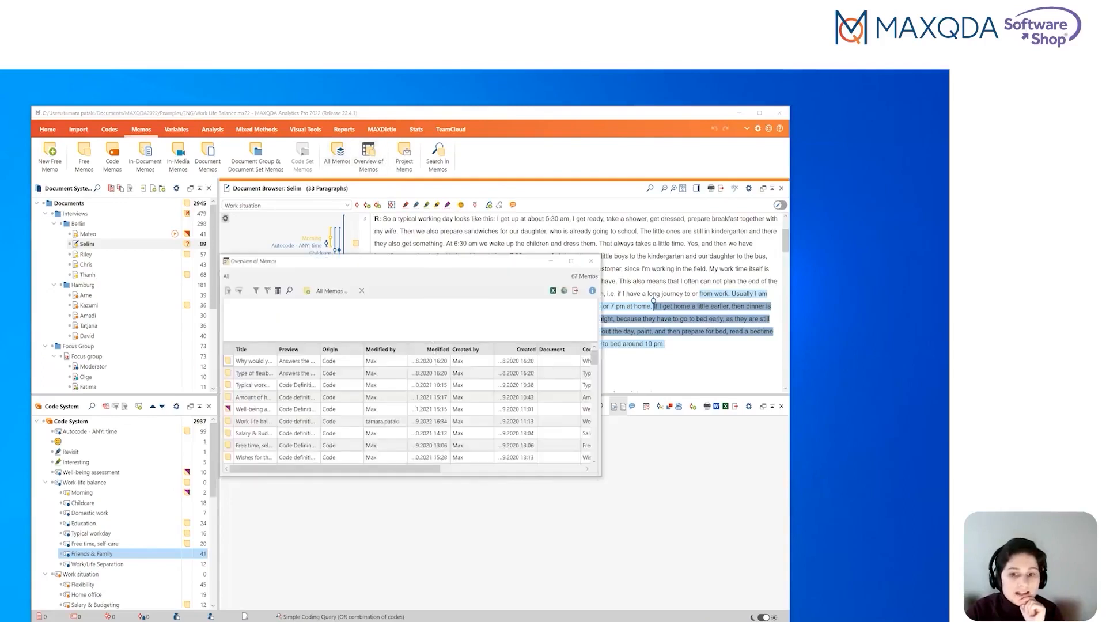
drag(601, 476, 677, 567)
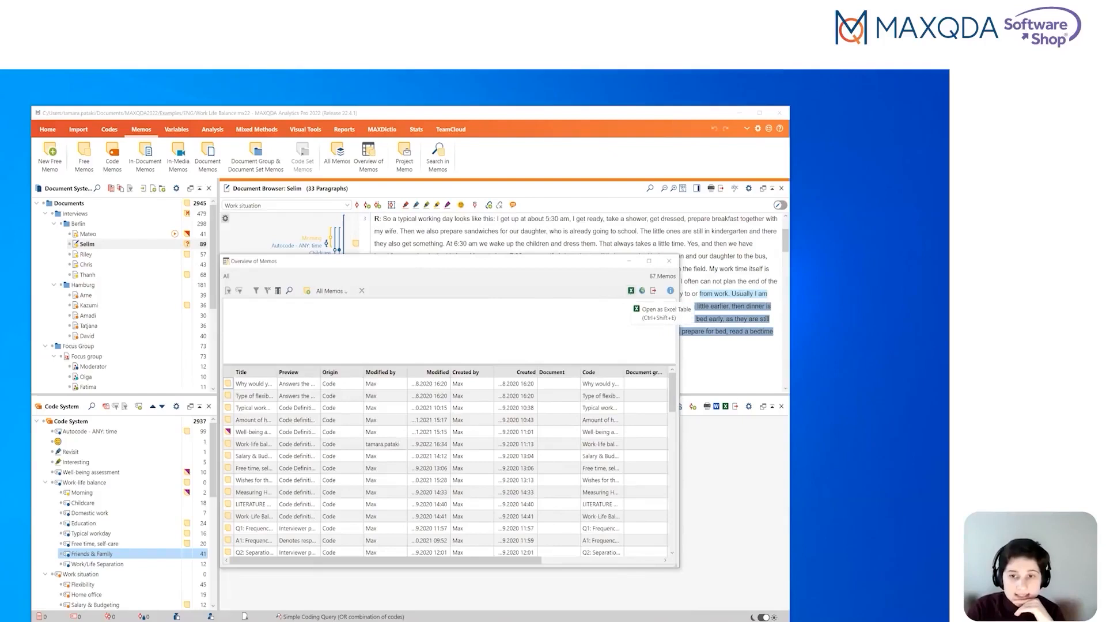
click(669, 261)
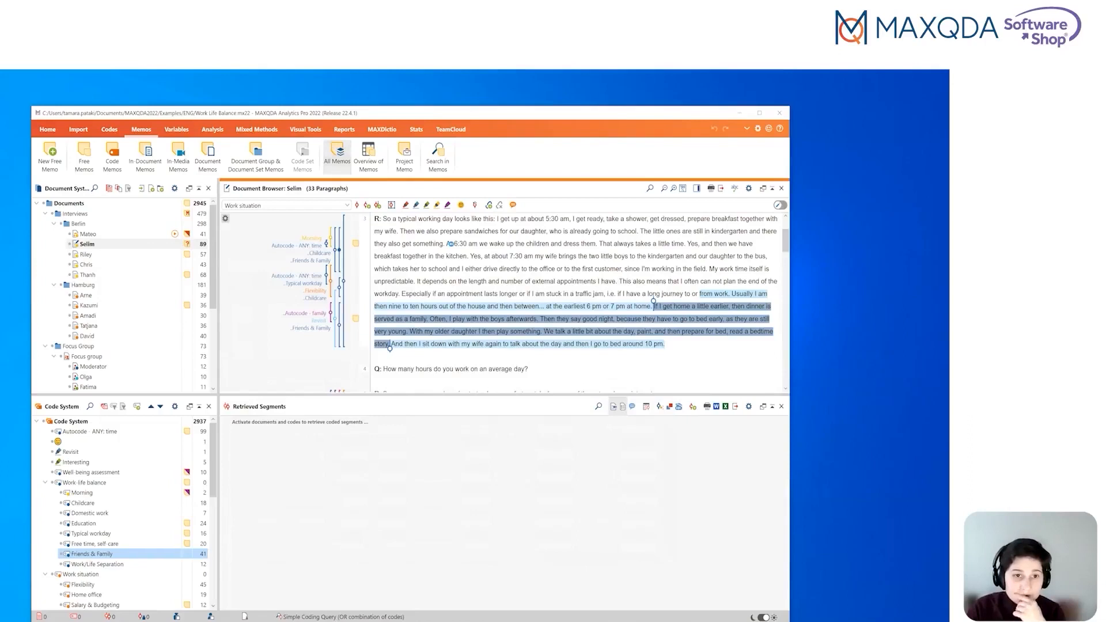
Review all memos in the Memo Manager, hide the code memos from its list, and close it
click(337, 155)
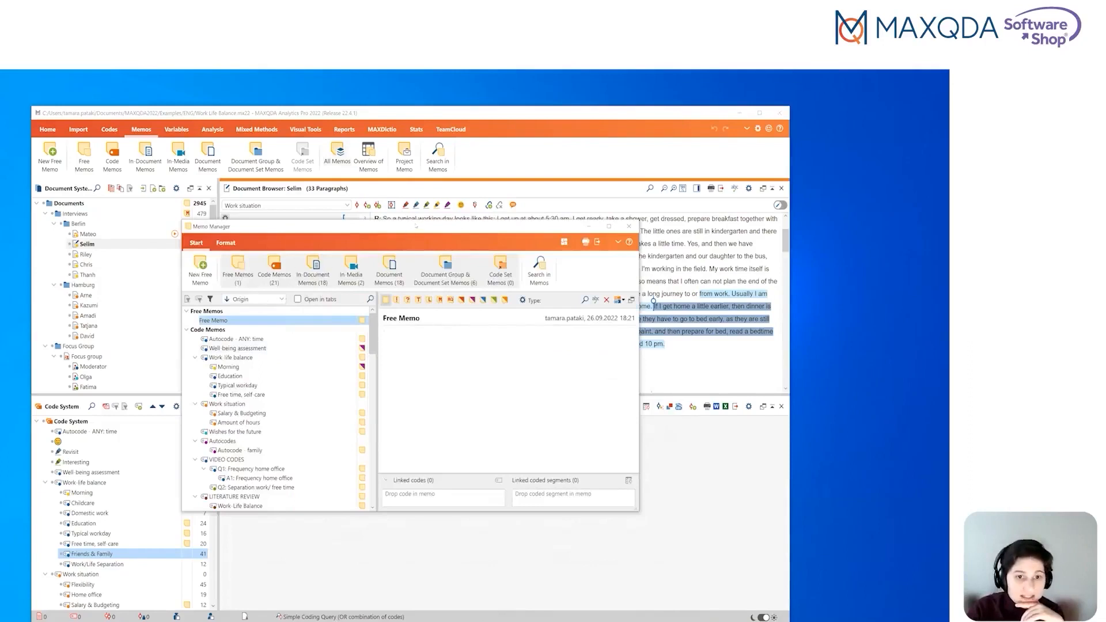
drag(392, 226, 370, 169)
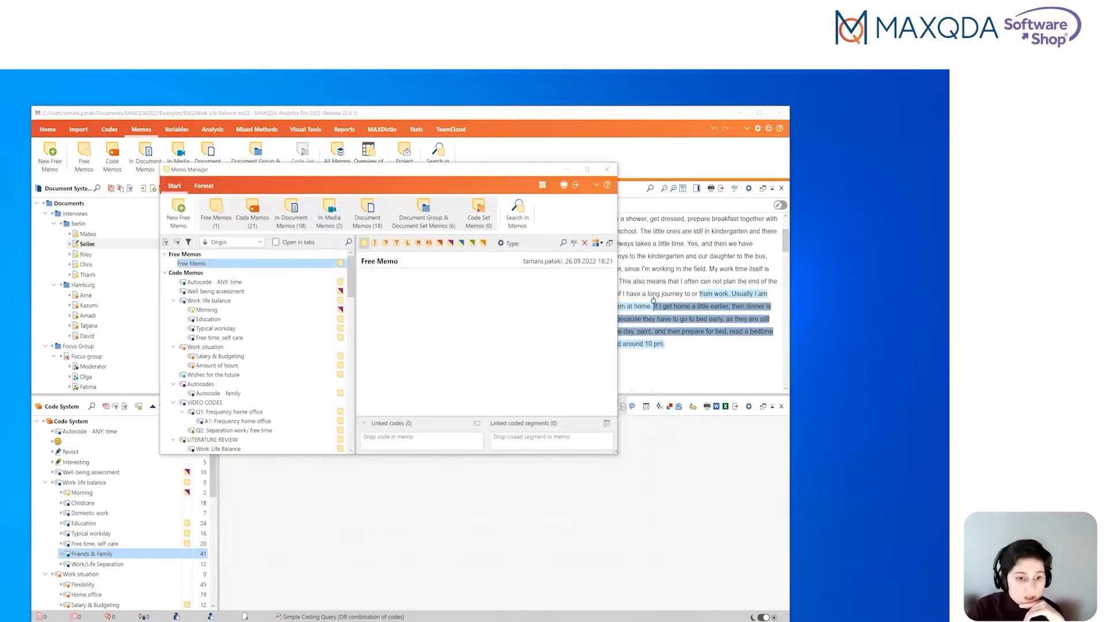
drag(617, 454, 727, 586)
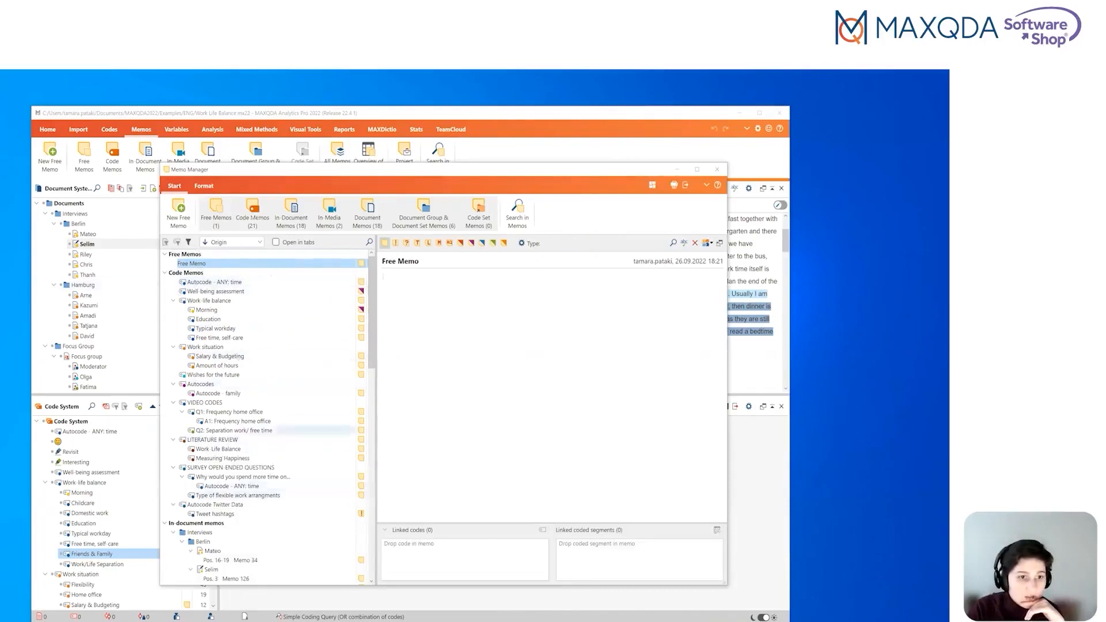
click(253, 213)
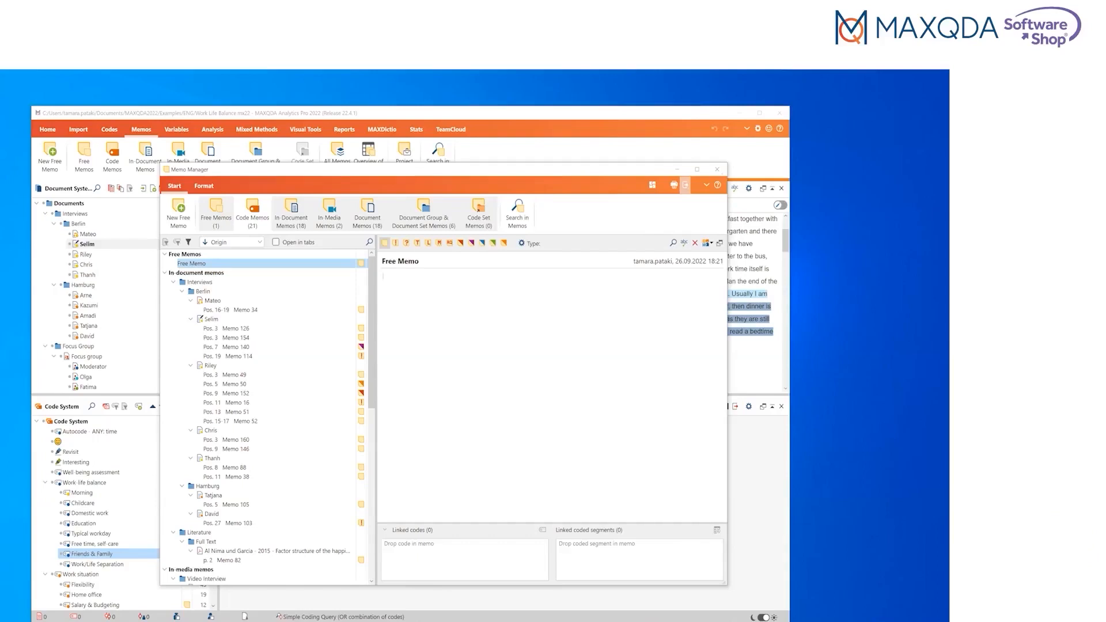
click(718, 170)
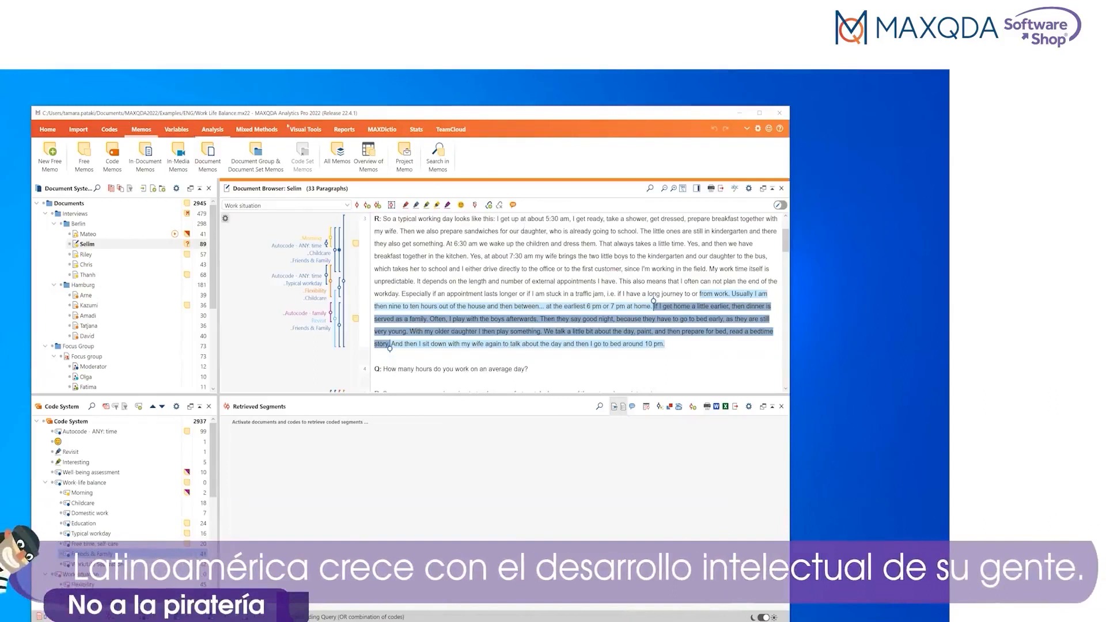
Generate subcode statistics for the Work-life balance code with documents as the unit of analysis and show them as a bar chart
click(305, 129)
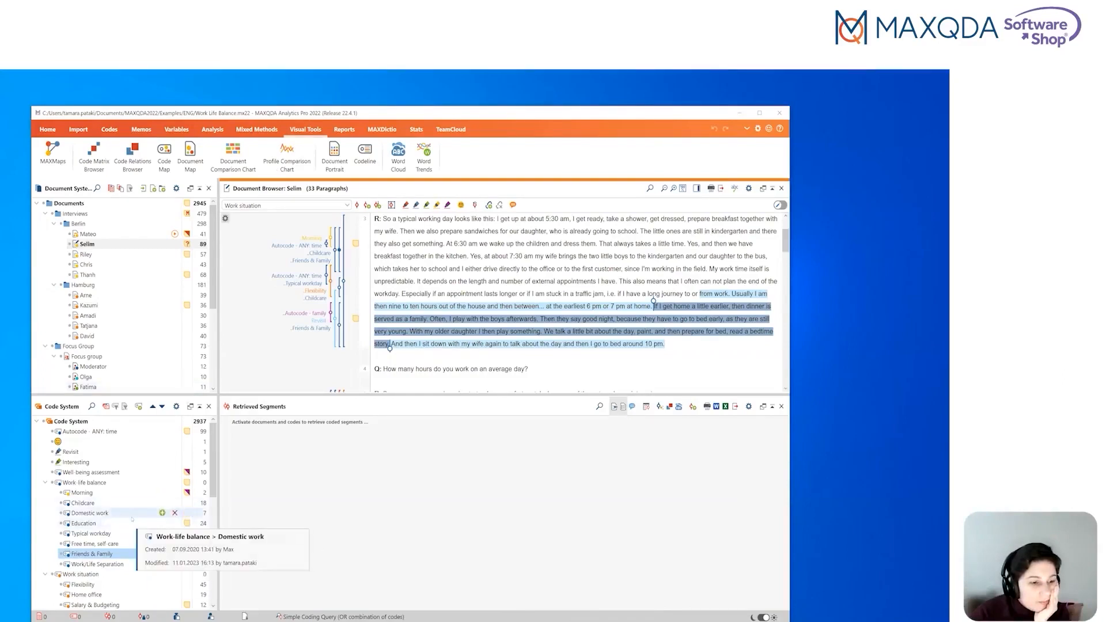
click(127, 483)
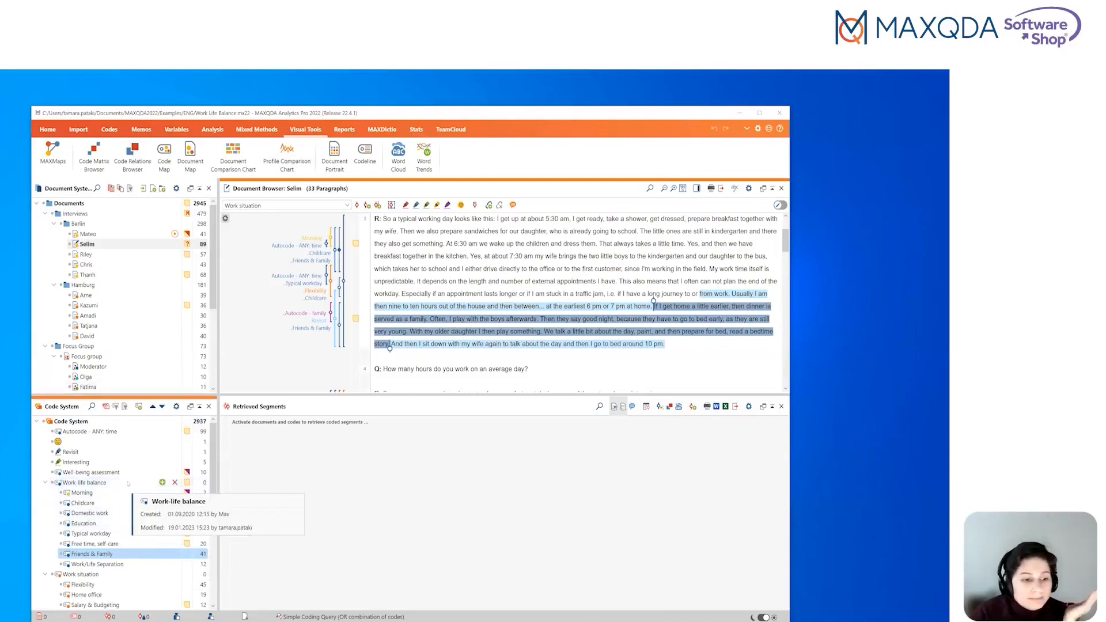
right_click(128, 483)
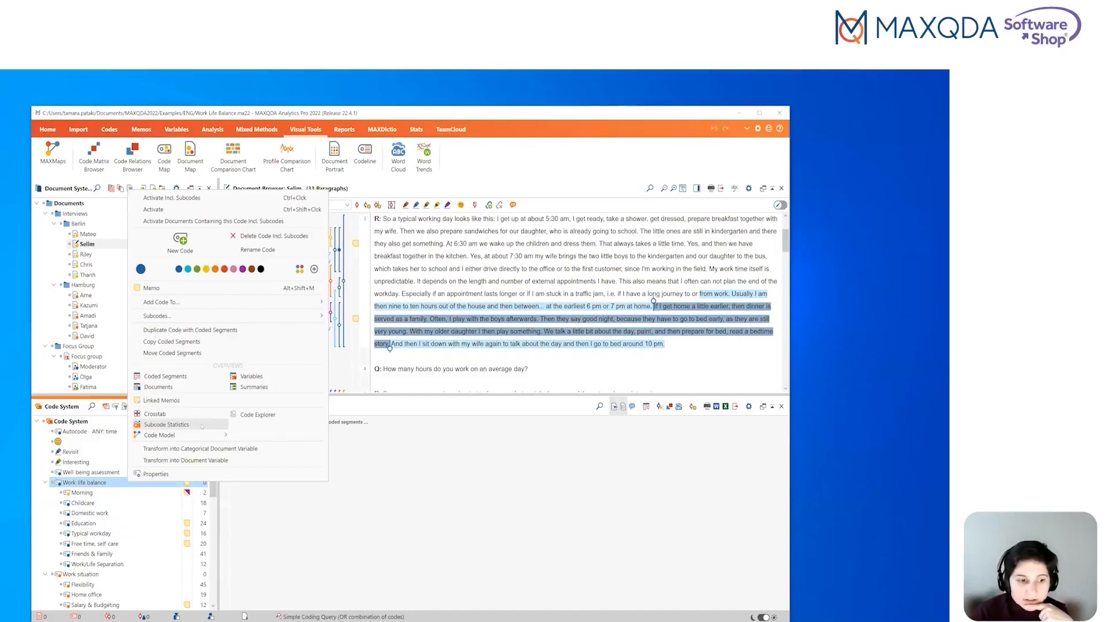
click(166, 425)
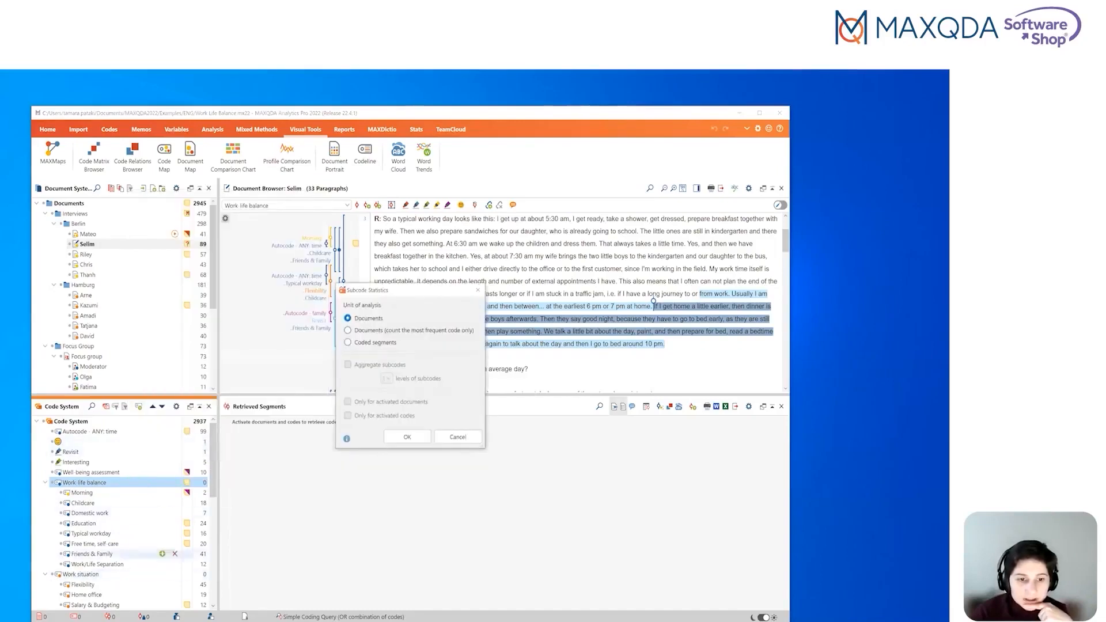
click(421, 437)
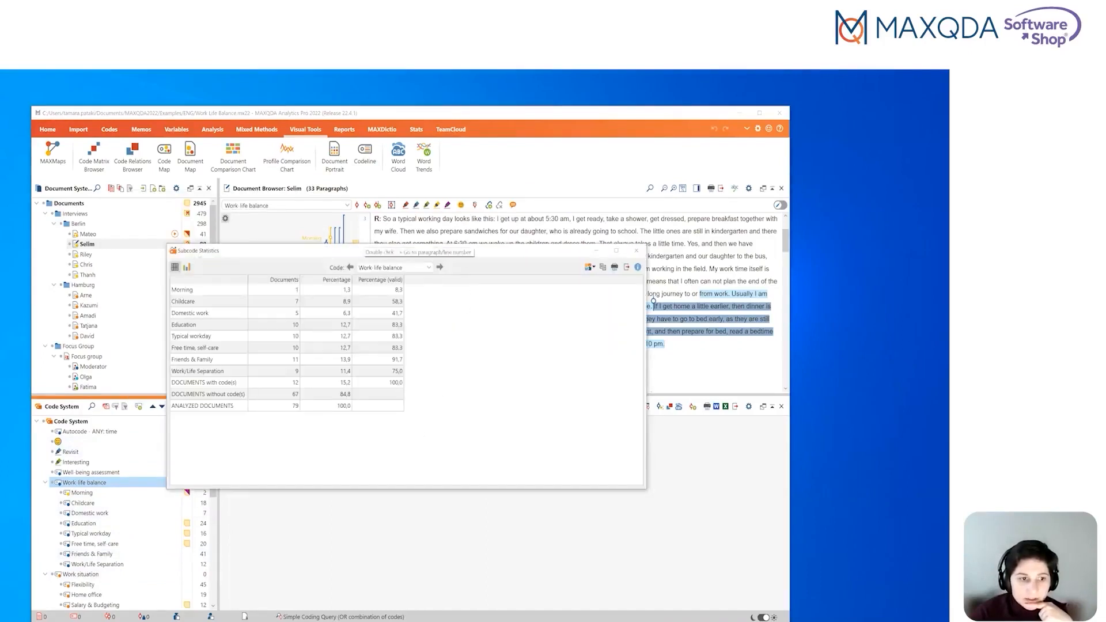
click(186, 268)
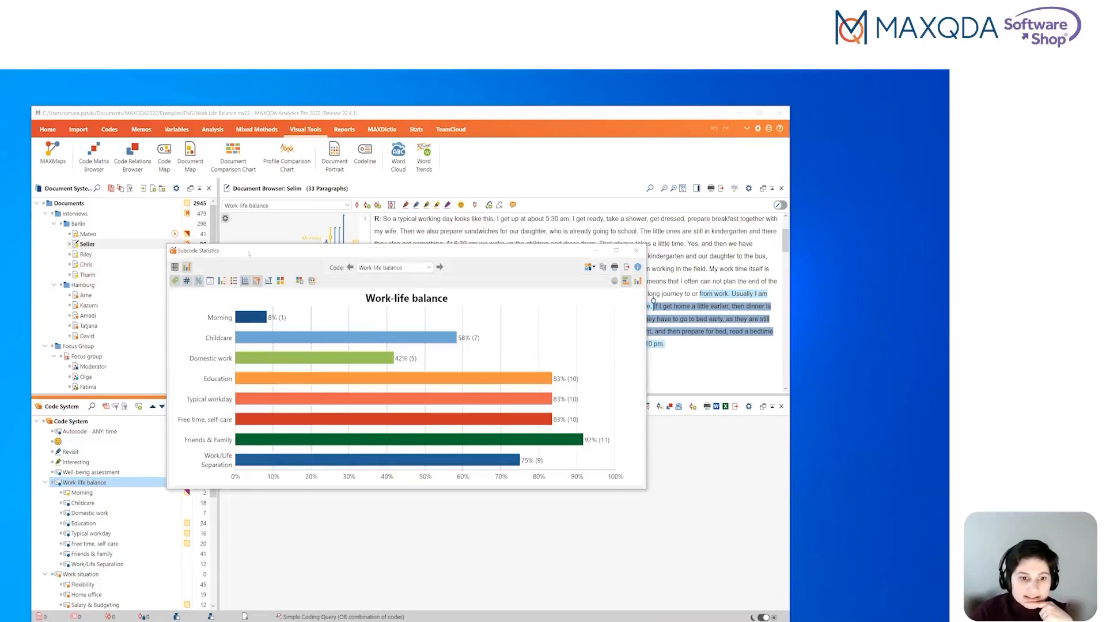
Compare the Work-life balance chart with and without the absolute frequency labels, and close the subcode statistics
drag(249, 253, 343, 232)
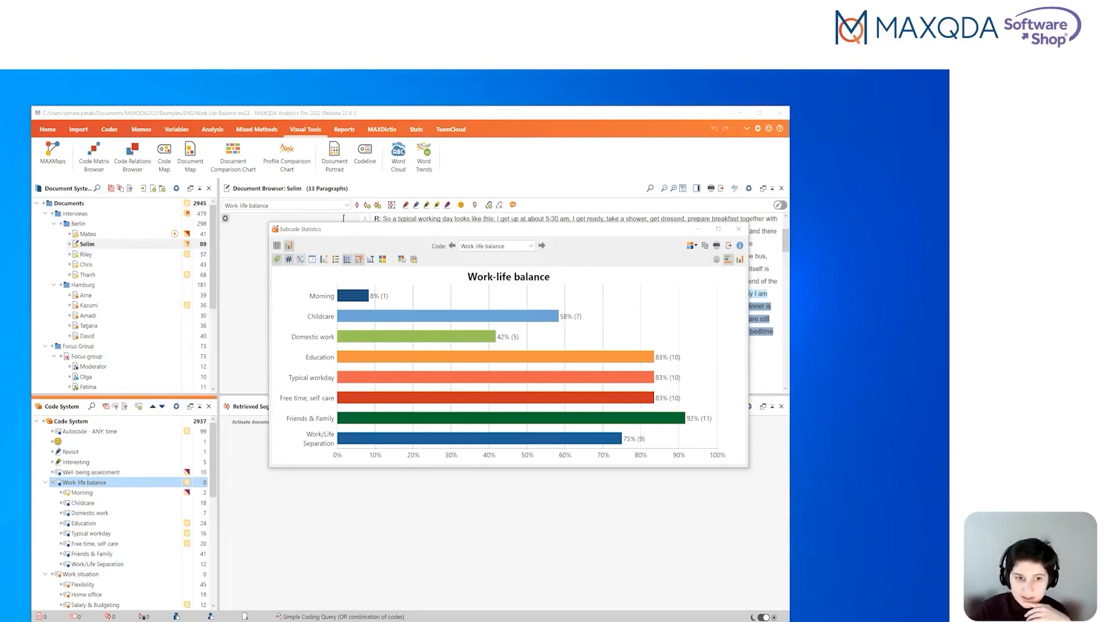
click(289, 259)
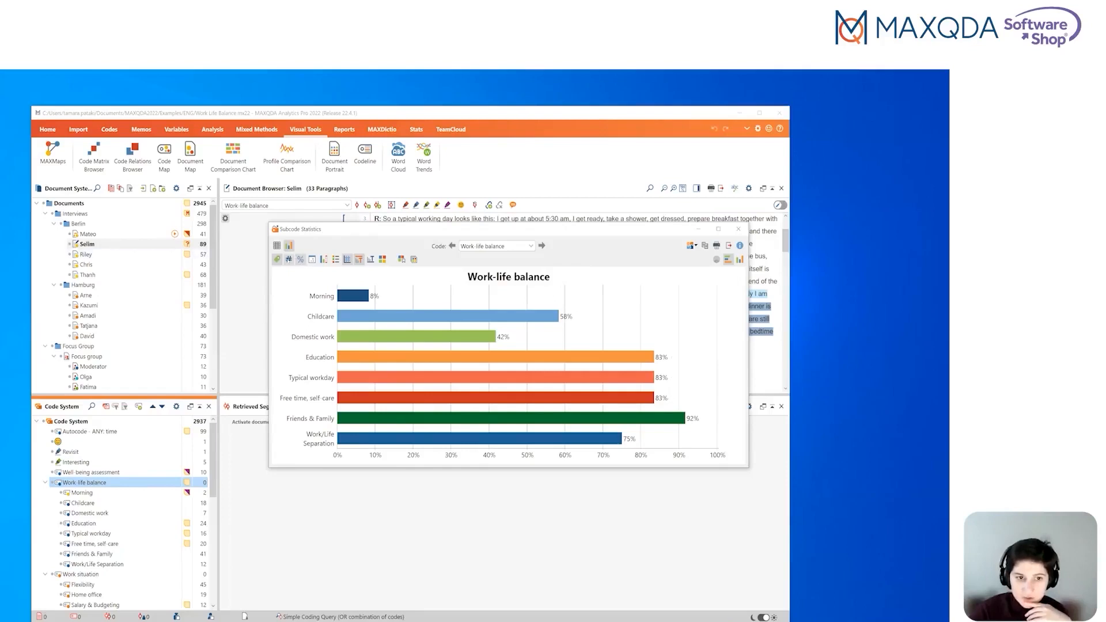
click(289, 260)
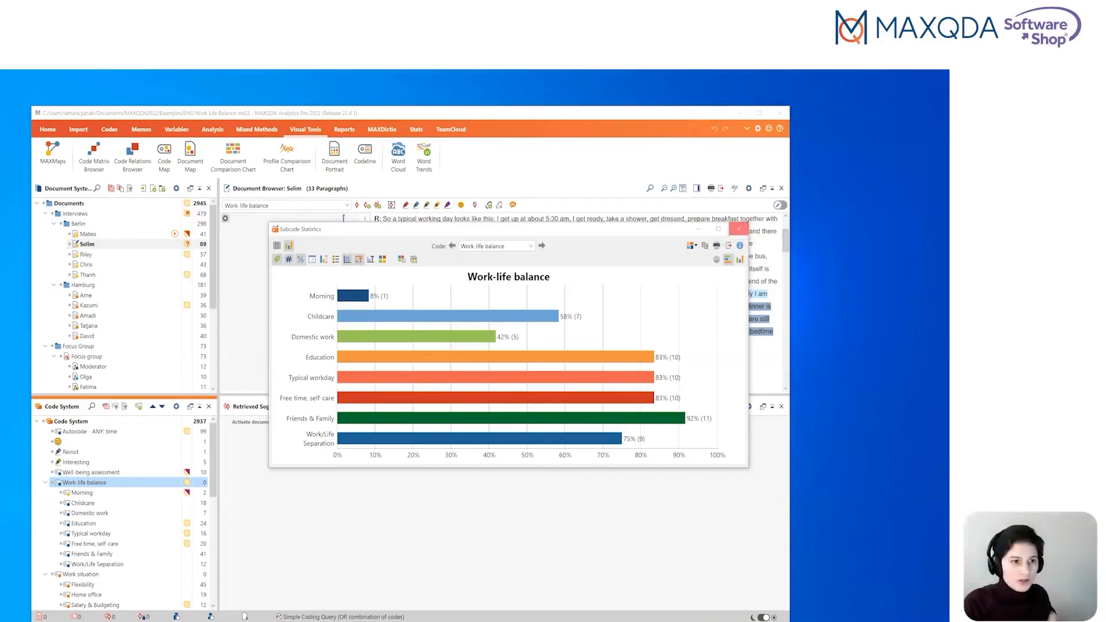
click(739, 229)
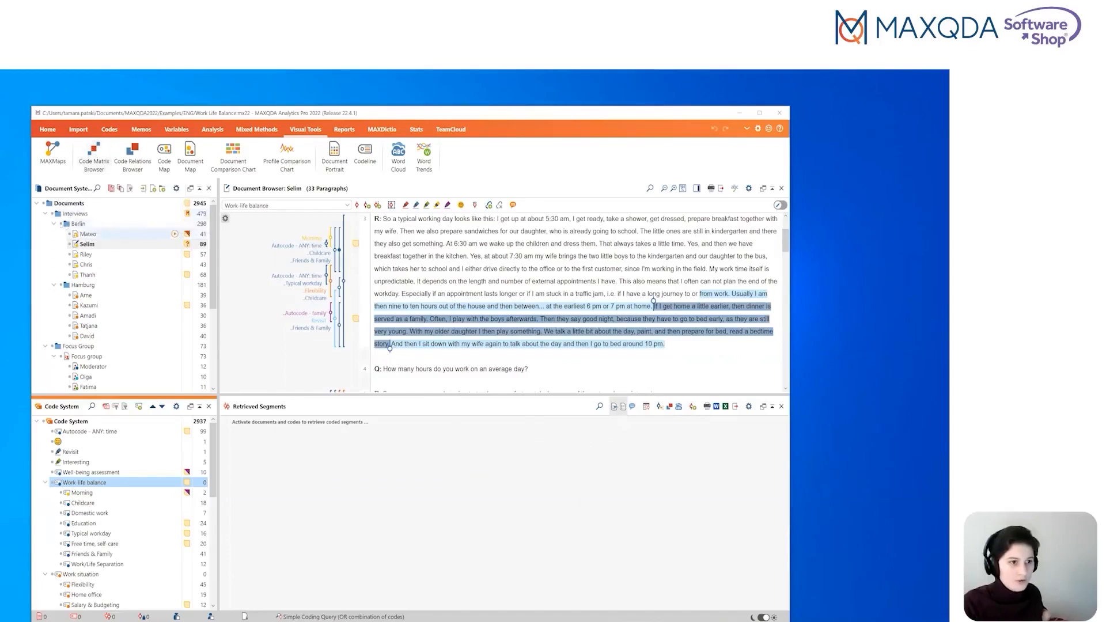
Activate the Berlin interviews and the Work-life balance and Work situation codes with their subcodes
click(88, 244)
click(61, 224)
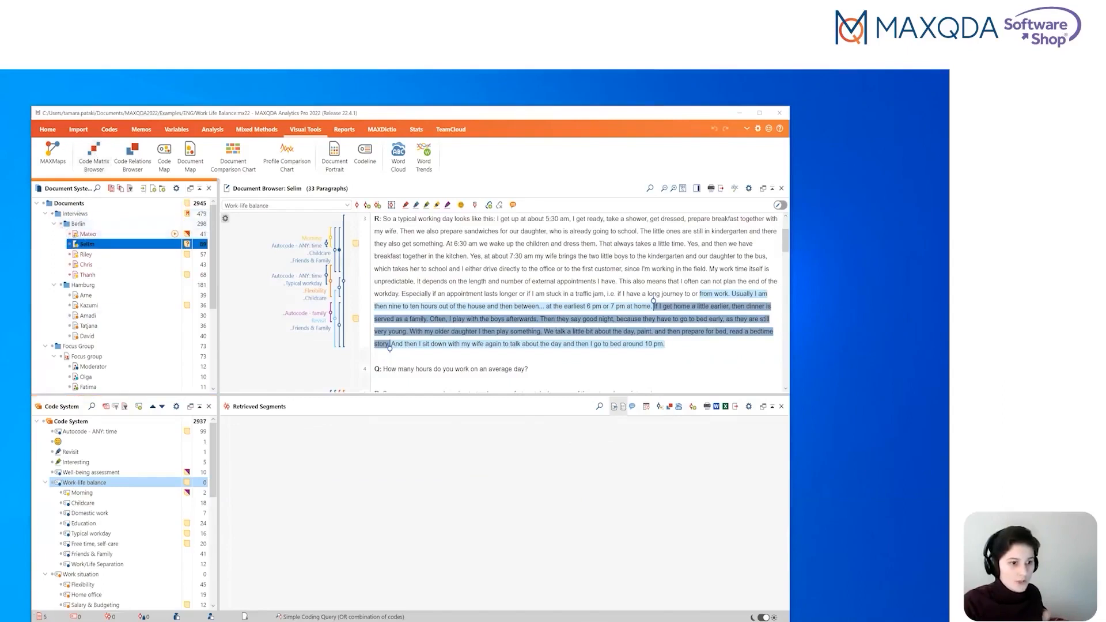
click(53, 484)
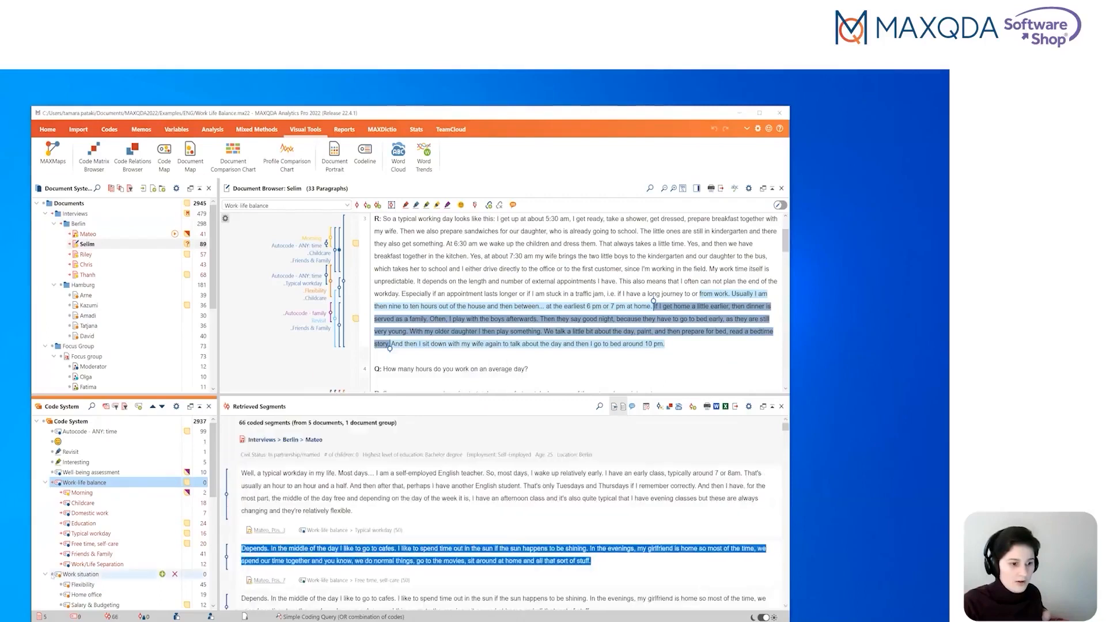
click(53, 575)
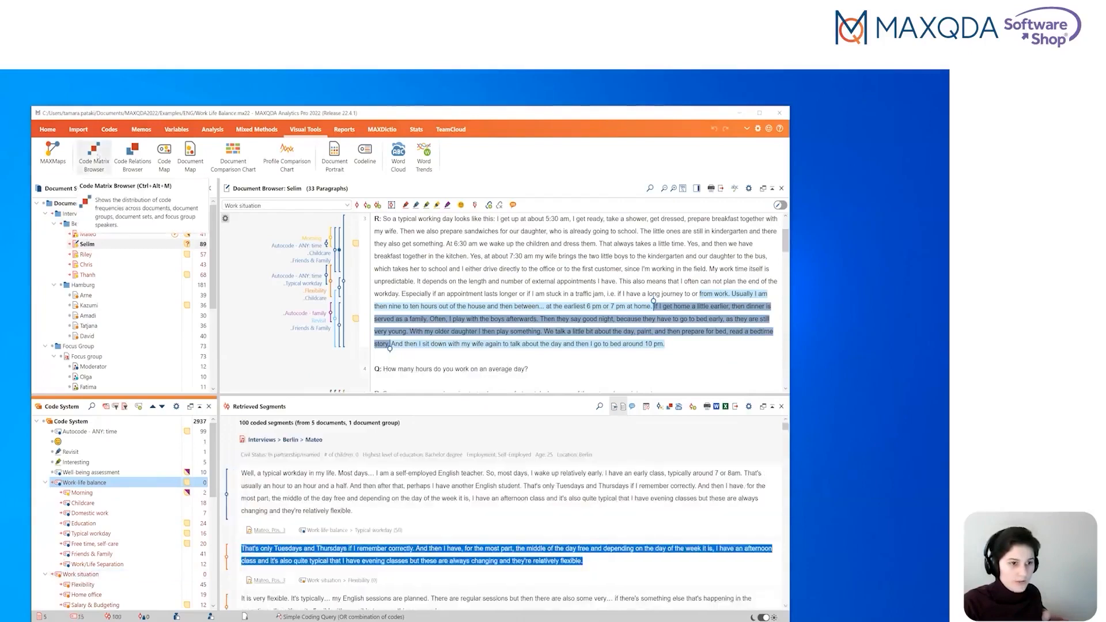
Open a Code Matrix Browser with activated documents as columns and activated codes only, showing code frequencies instead of binary values
click(96, 155)
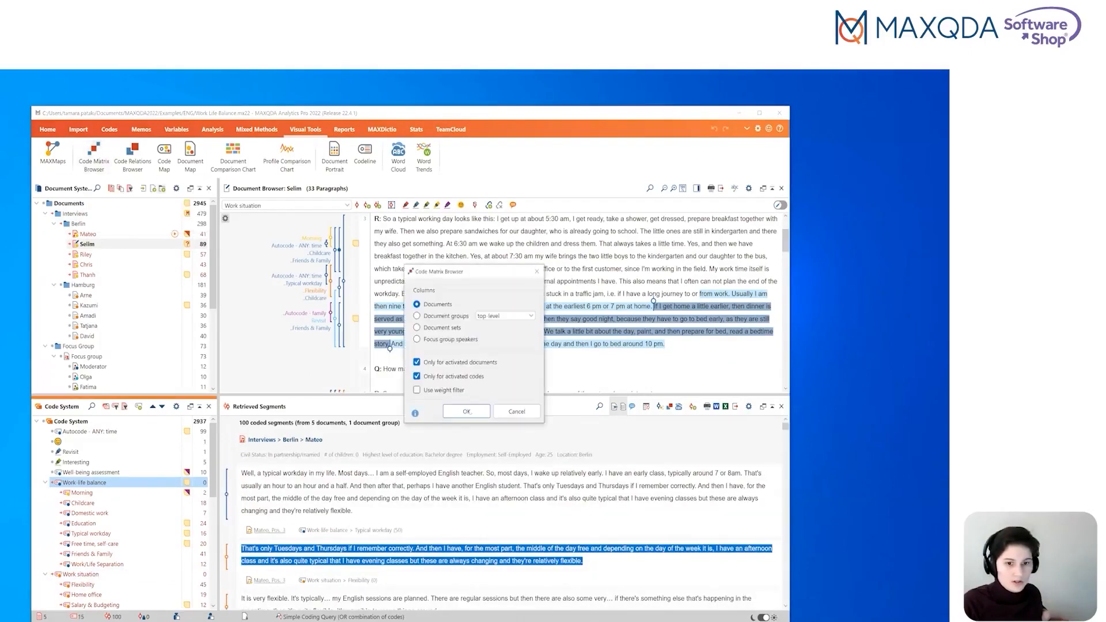
click(467, 412)
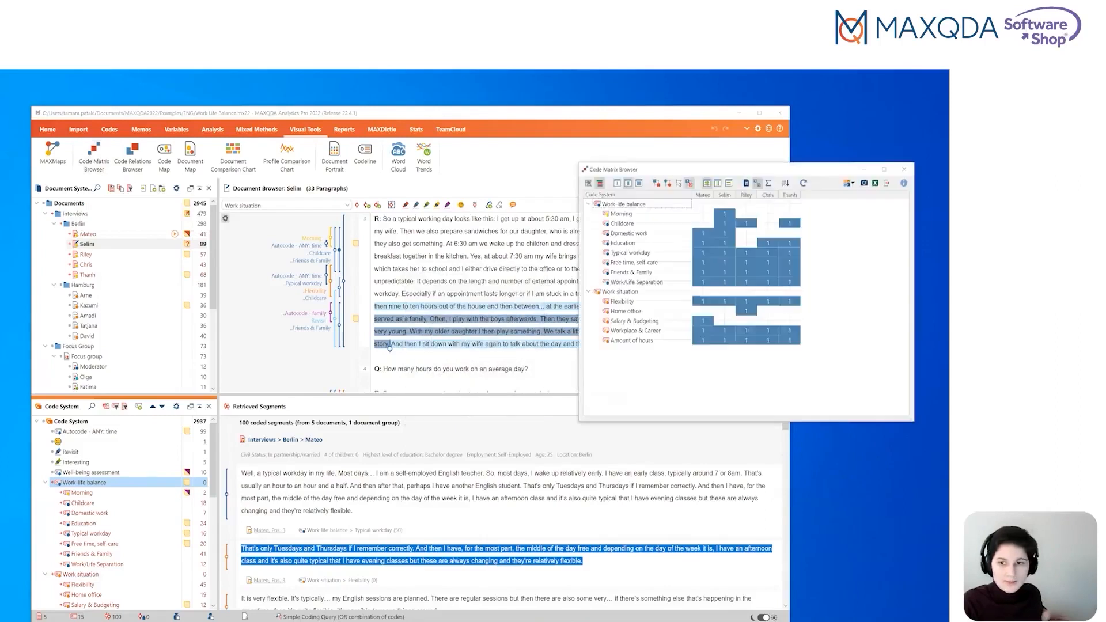
drag(705, 170, 452, 273)
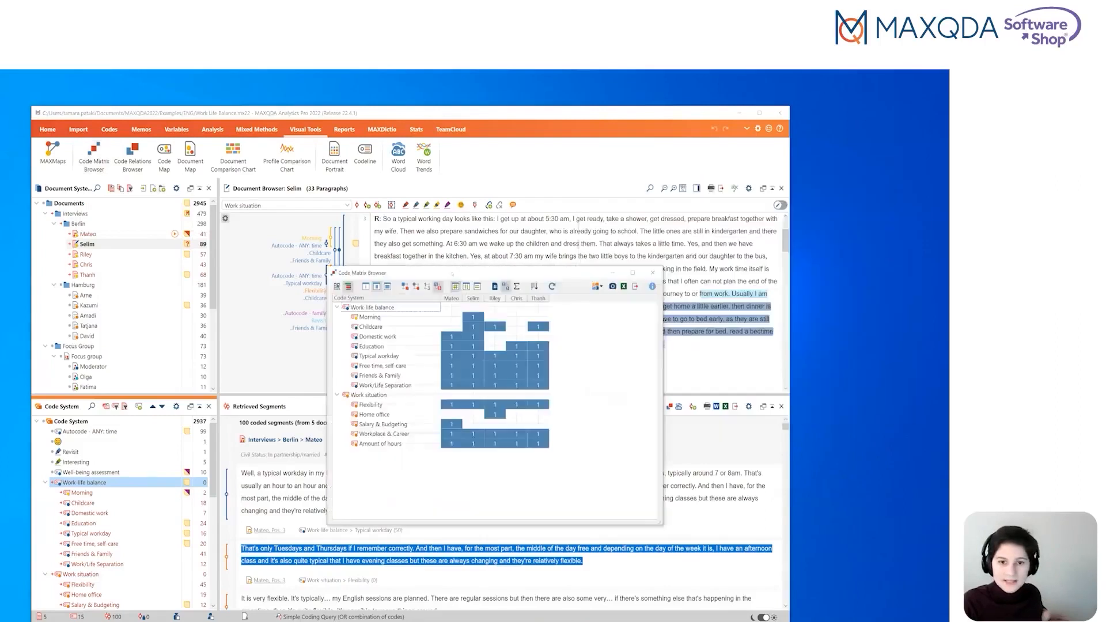
click(505, 286)
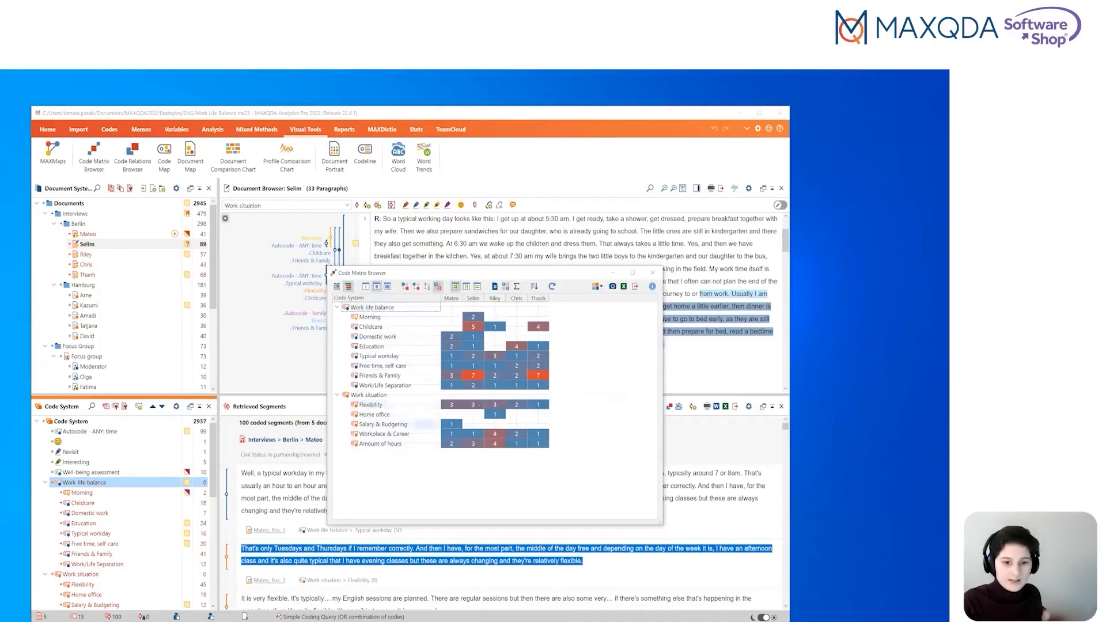
Collapse the Work situation and Work-life balance codes in the matrix to compare their totals per document, and close the matrix
click(338, 395)
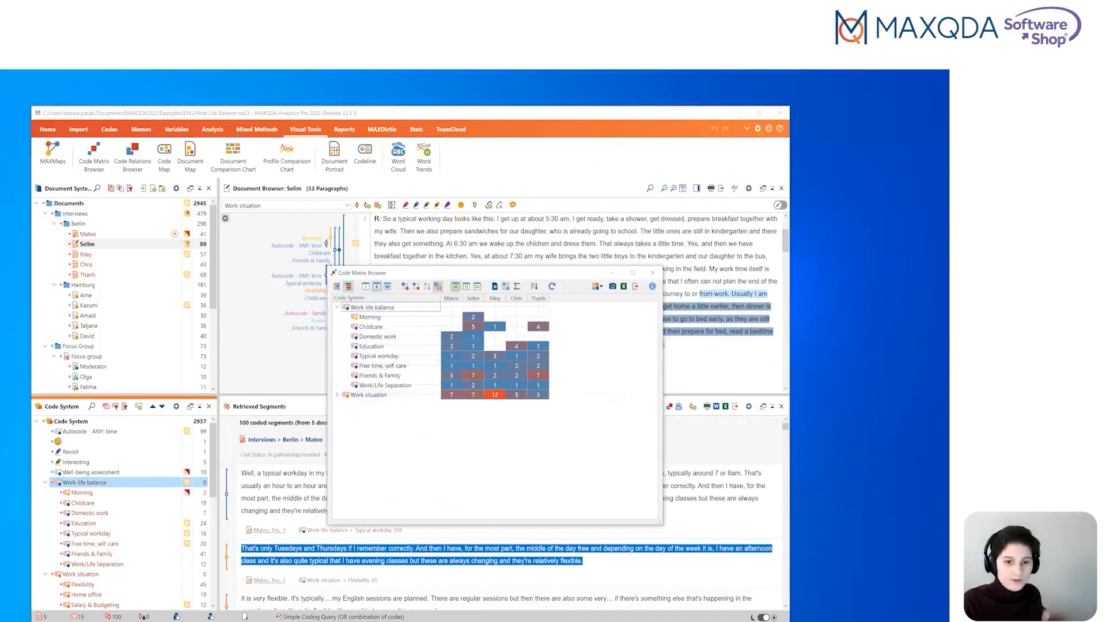
click(338, 307)
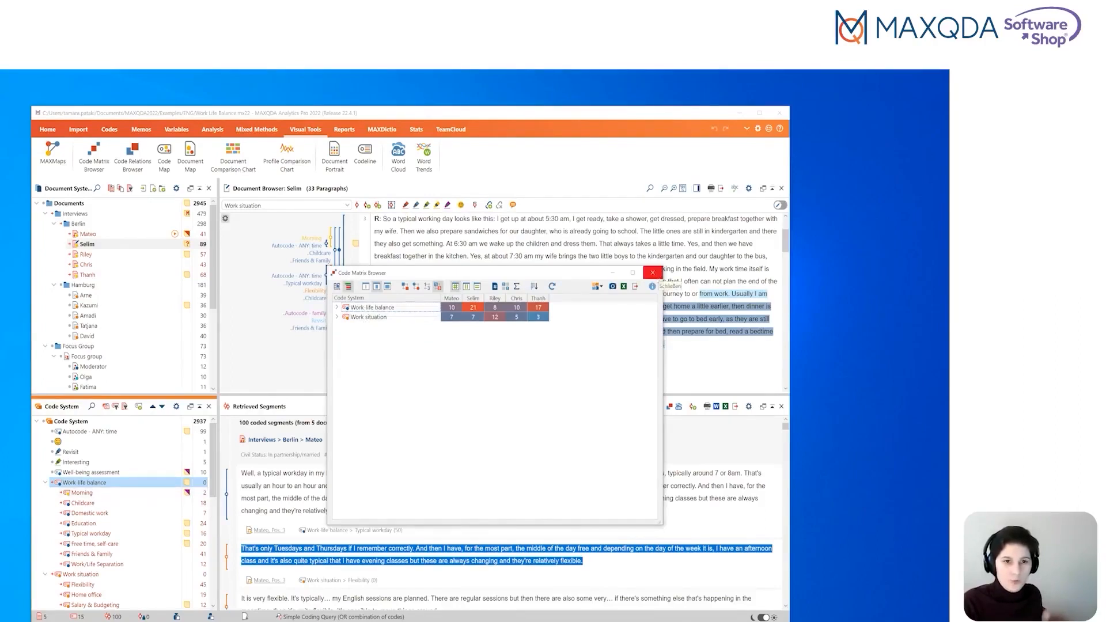
click(654, 275)
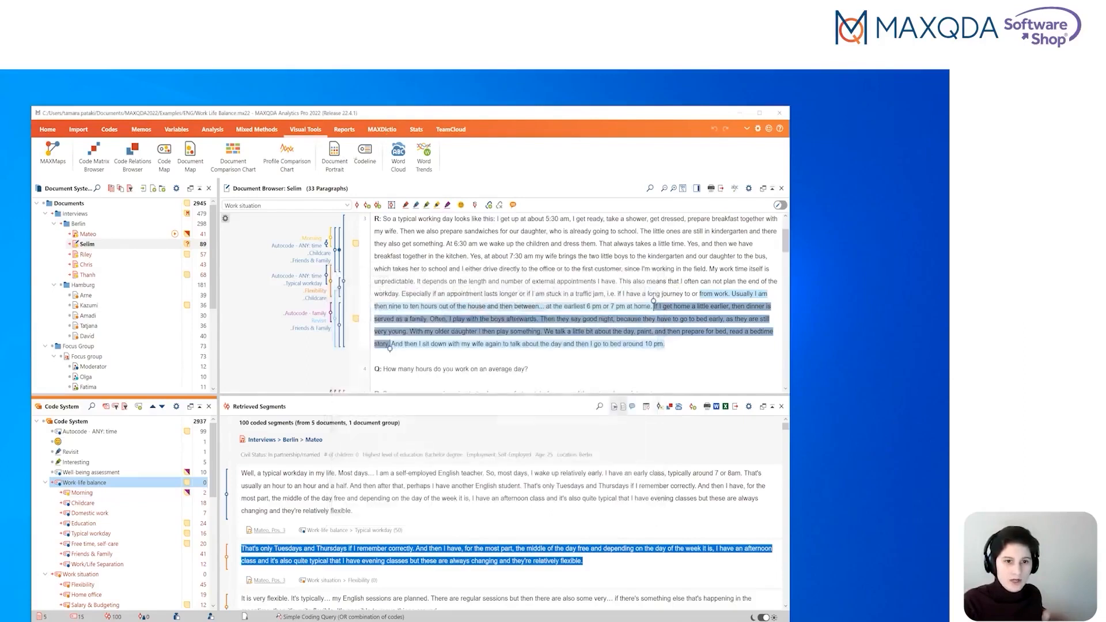
Create a Document Portrait of the open Berlin interview for all codes and inspect its tiles in document order instead of by color
click(335, 157)
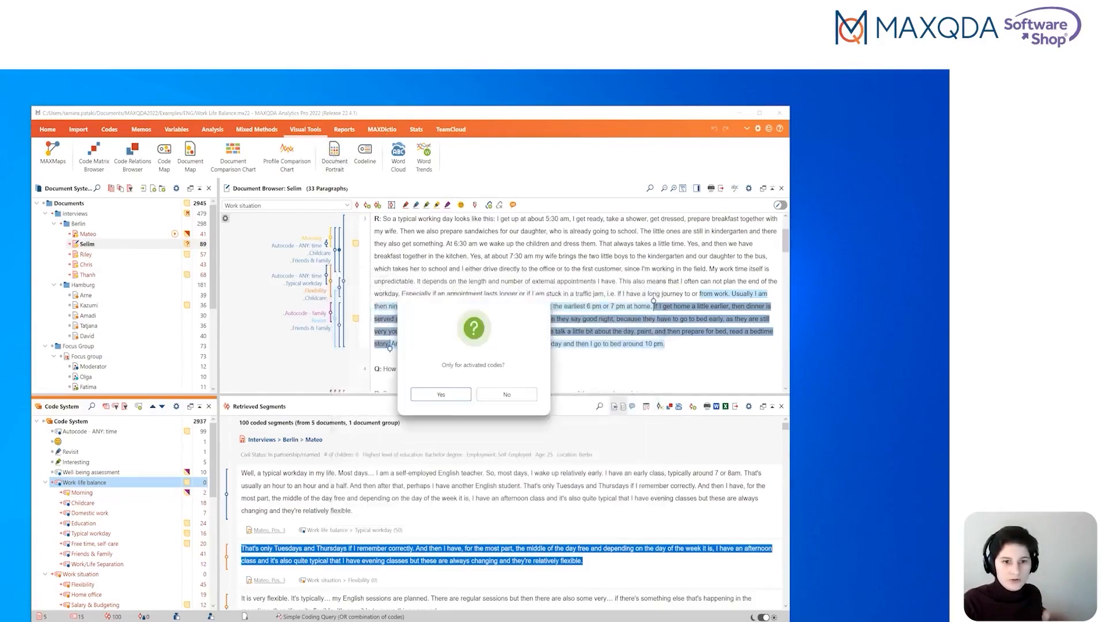
click(507, 394)
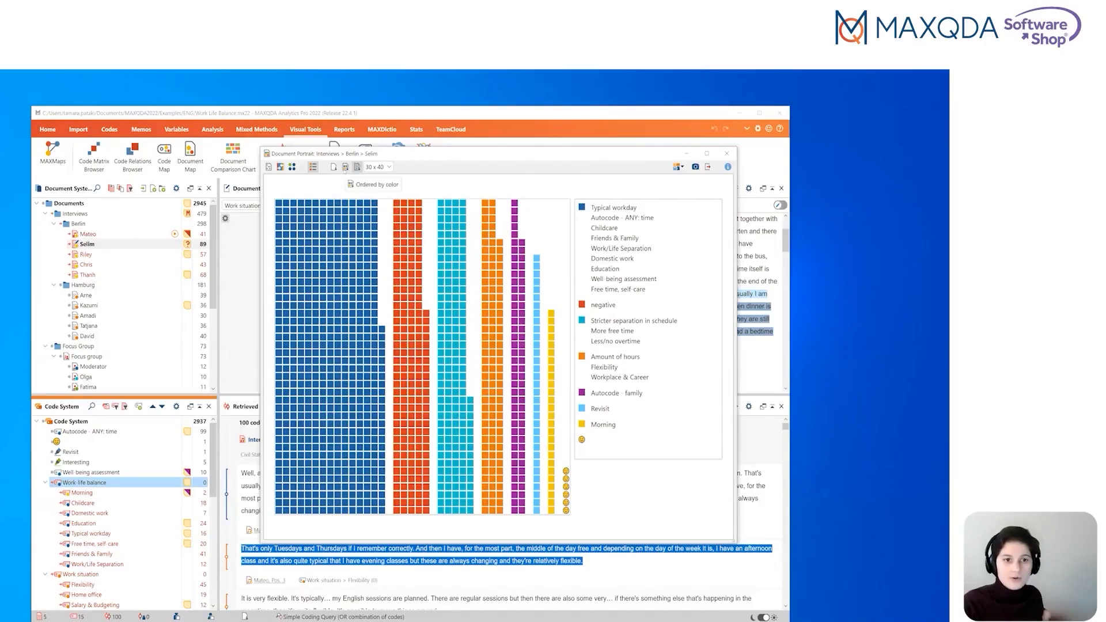
click(358, 166)
mouse_move(412, 532)
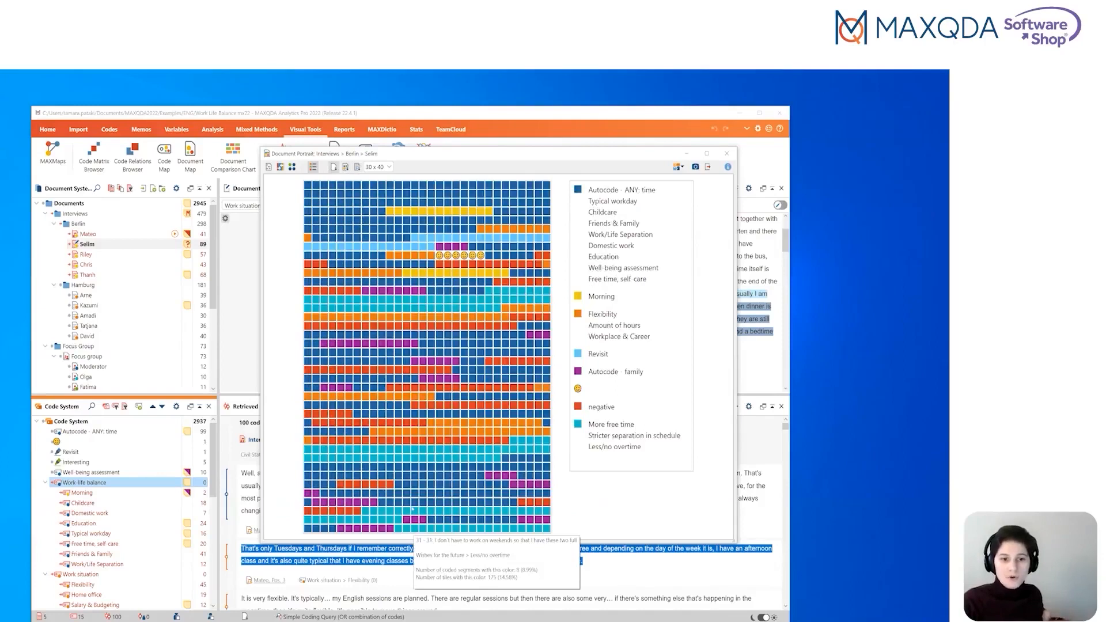
Inspect the Less/no overtime segment behind a tile in the document portrait and close the portrait
mouse_move(406, 504)
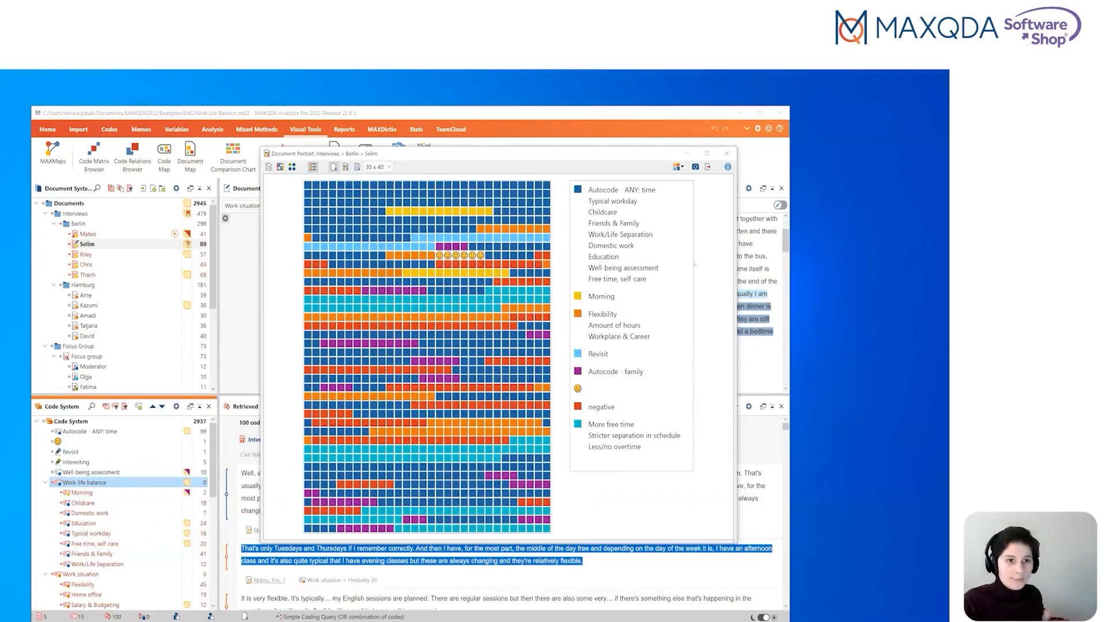
click(727, 153)
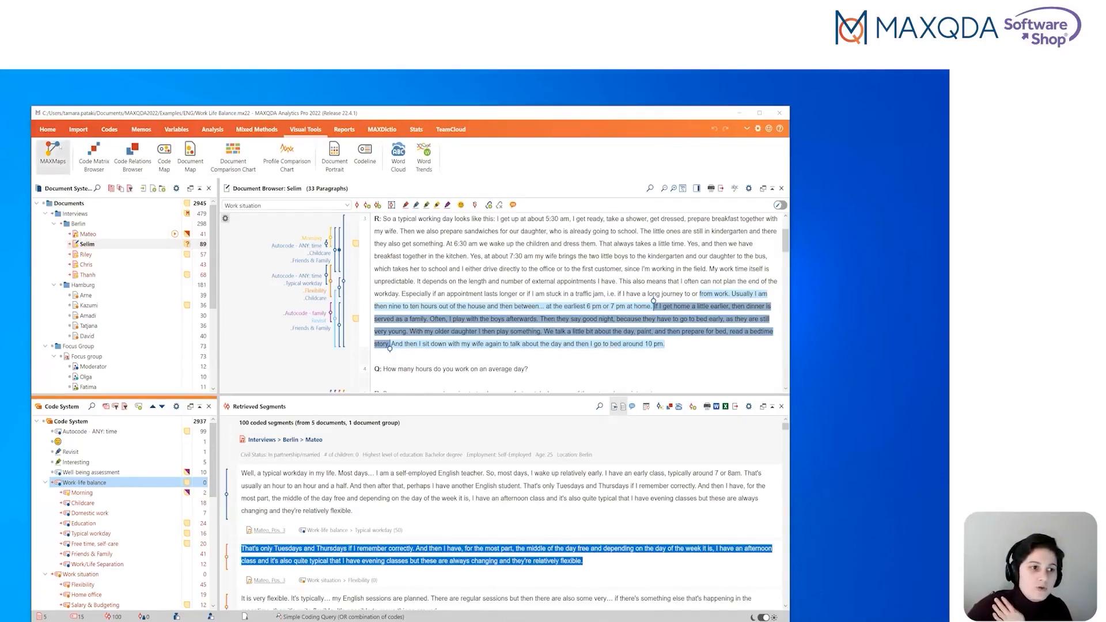
Open MAXMaps in an enlarged window over the project and display the saved Code Map
click(53, 151)
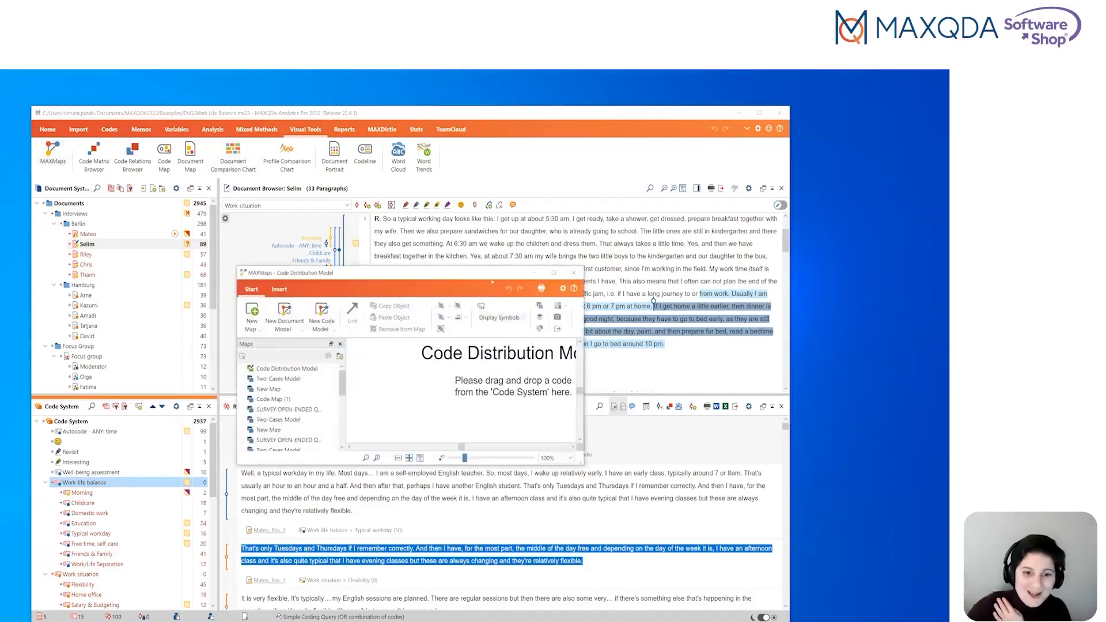
drag(492, 274, 475, 174)
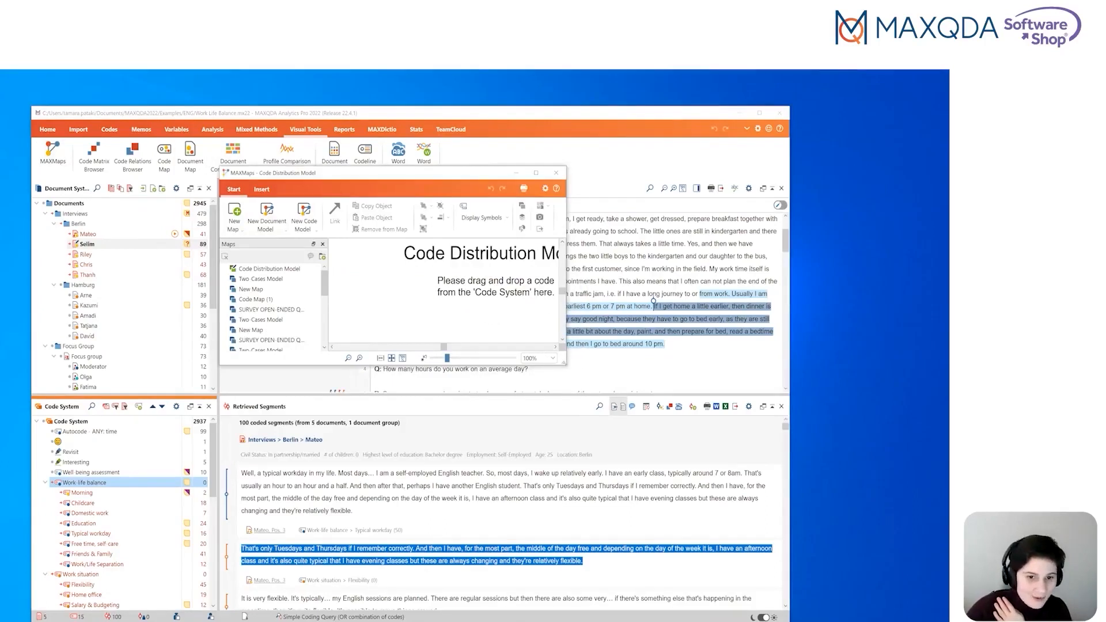
drag(850, 566, 852, 570)
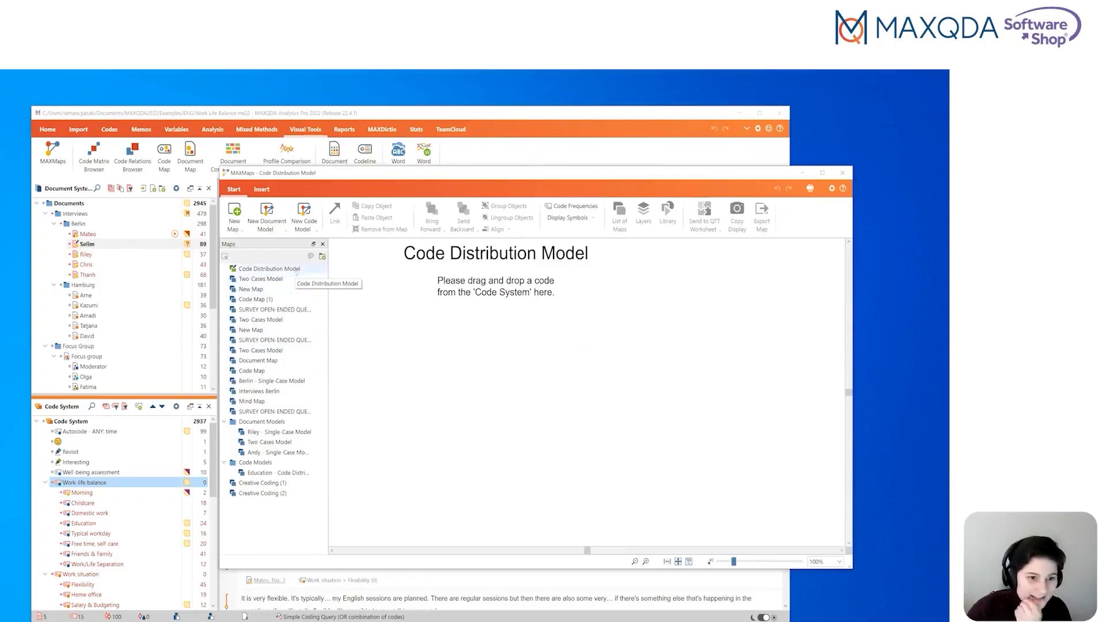
click(252, 370)
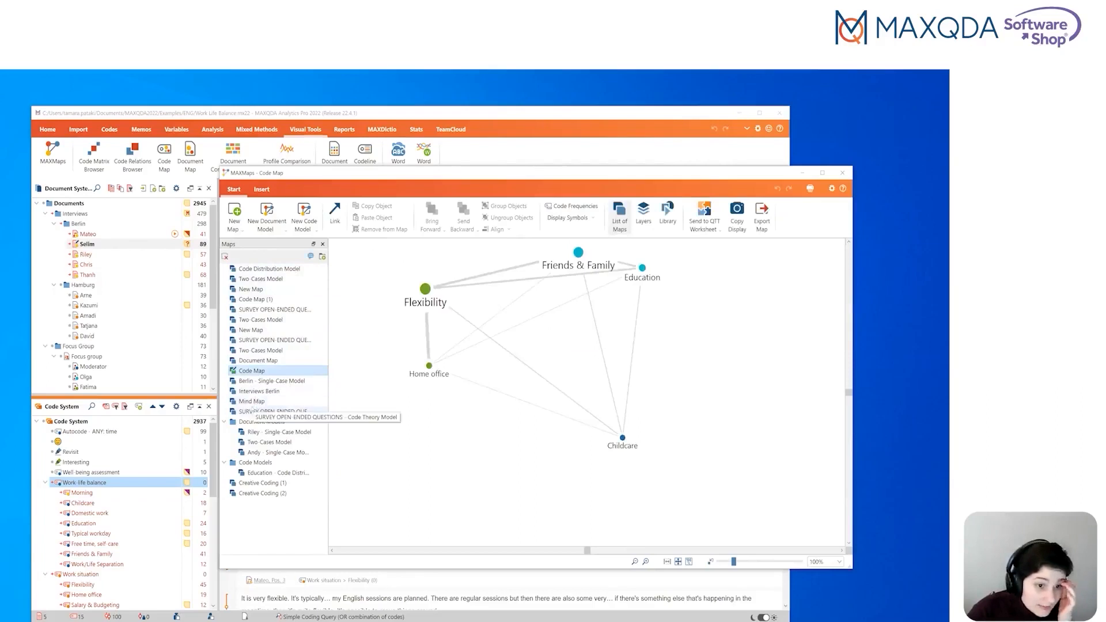
Open the SURVEY OPEN-ENDED QUESTIONS Hierarchical Code-Subcodes Model, maximize the map, and preview the RESP13 segment under Home office
click(275, 310)
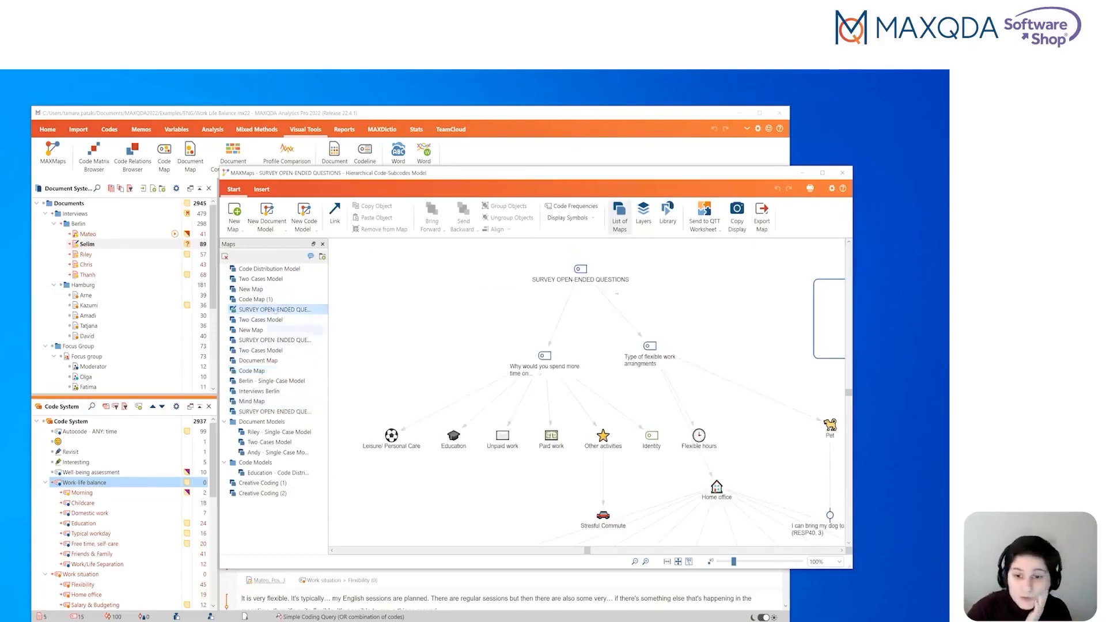
click(823, 173)
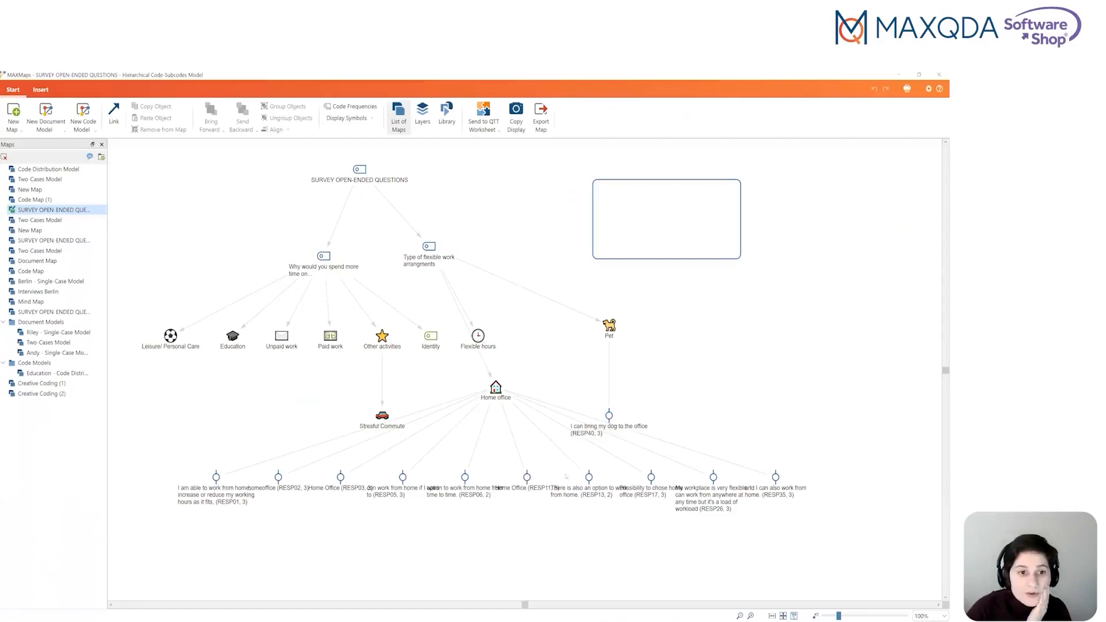
mouse_move(566, 476)
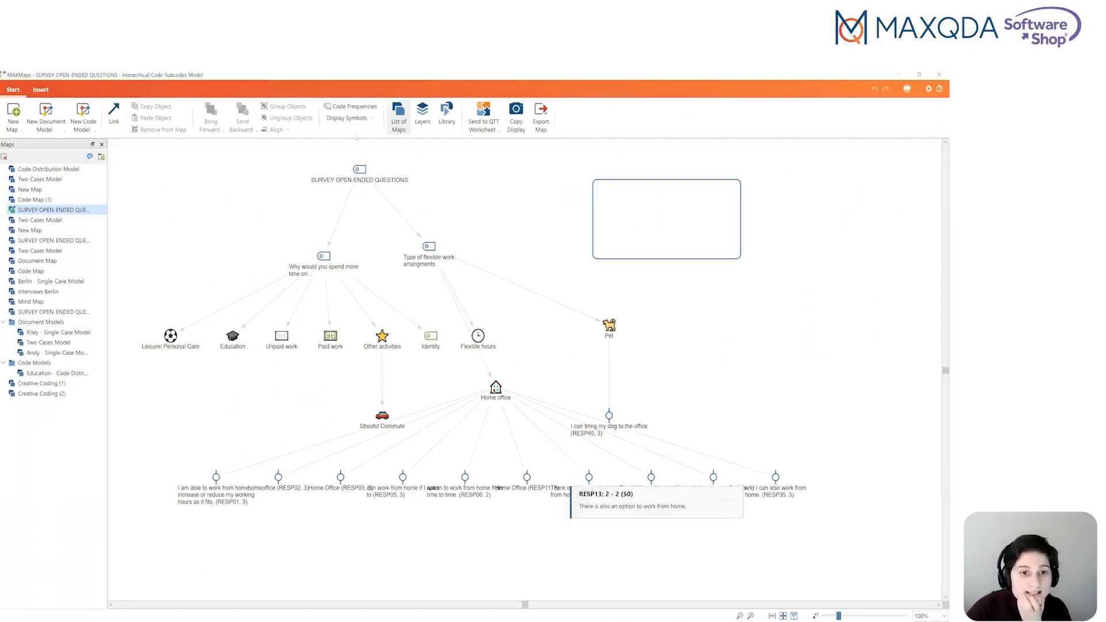
mouse_move(334, 170)
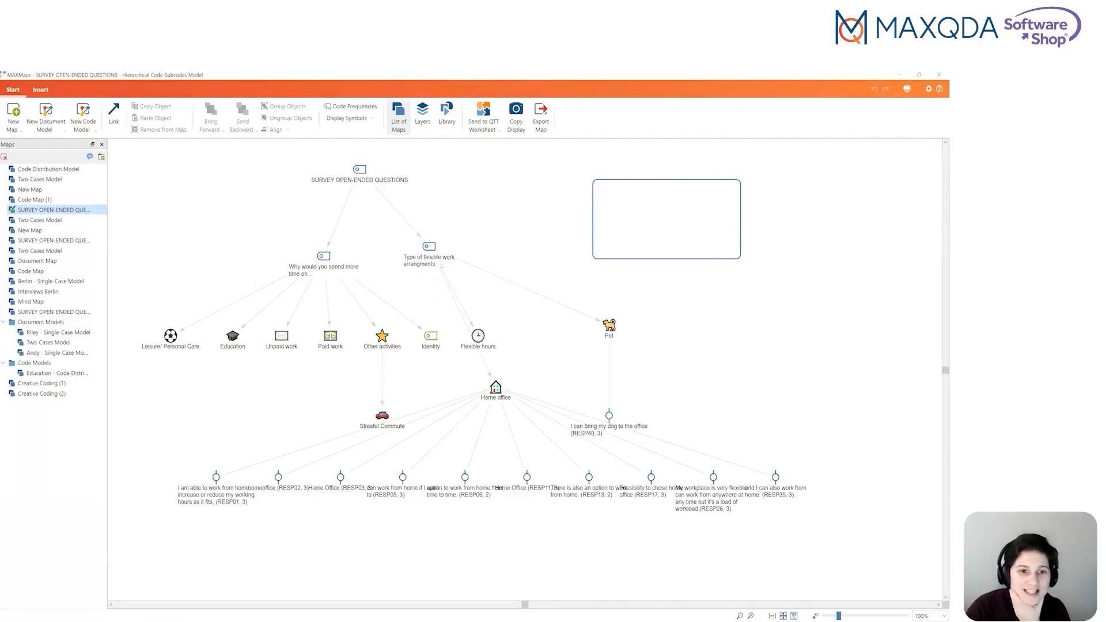
mouse_move(443, 263)
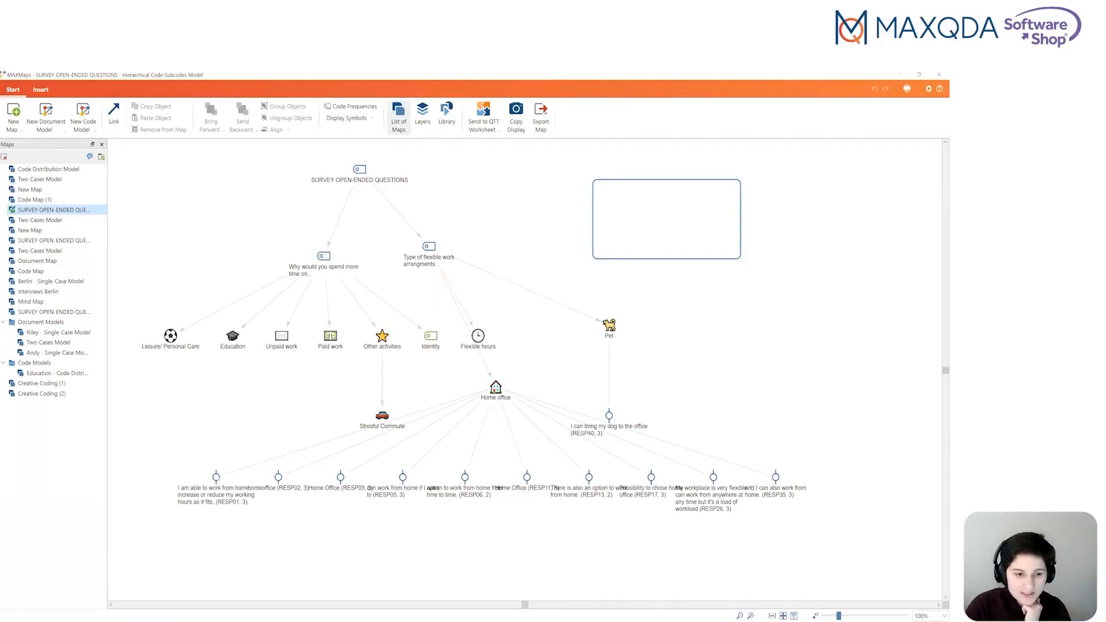
Move the RESP01 segment slightly up and outward from its neighbours in the map, and preview the RESP02 segment
click(215, 473)
drag(219, 475, 213, 466)
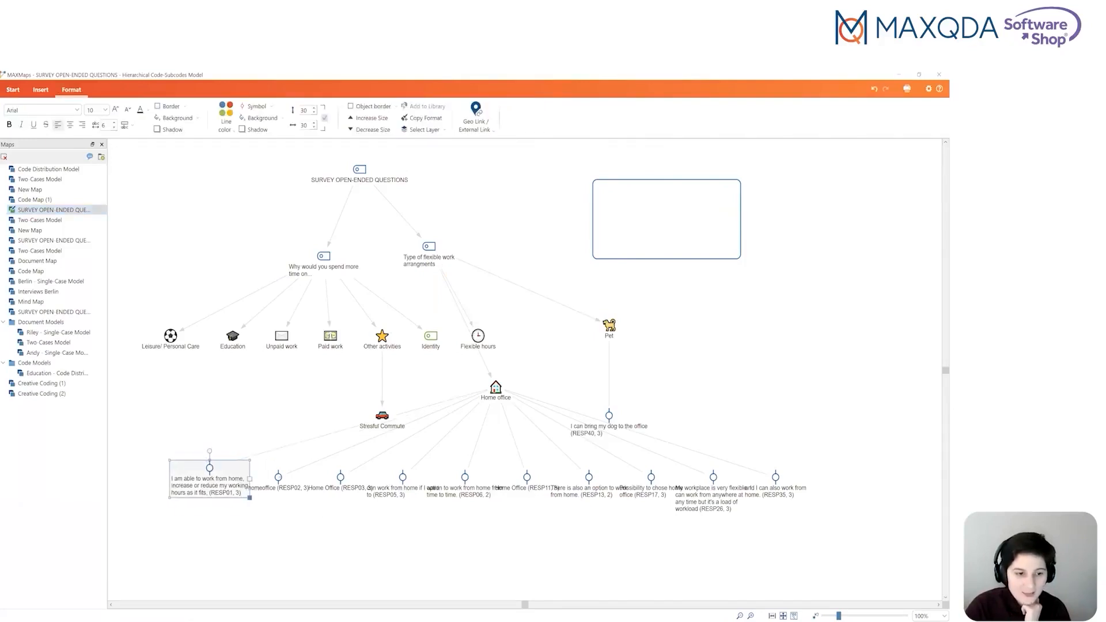
mouse_move(278, 482)
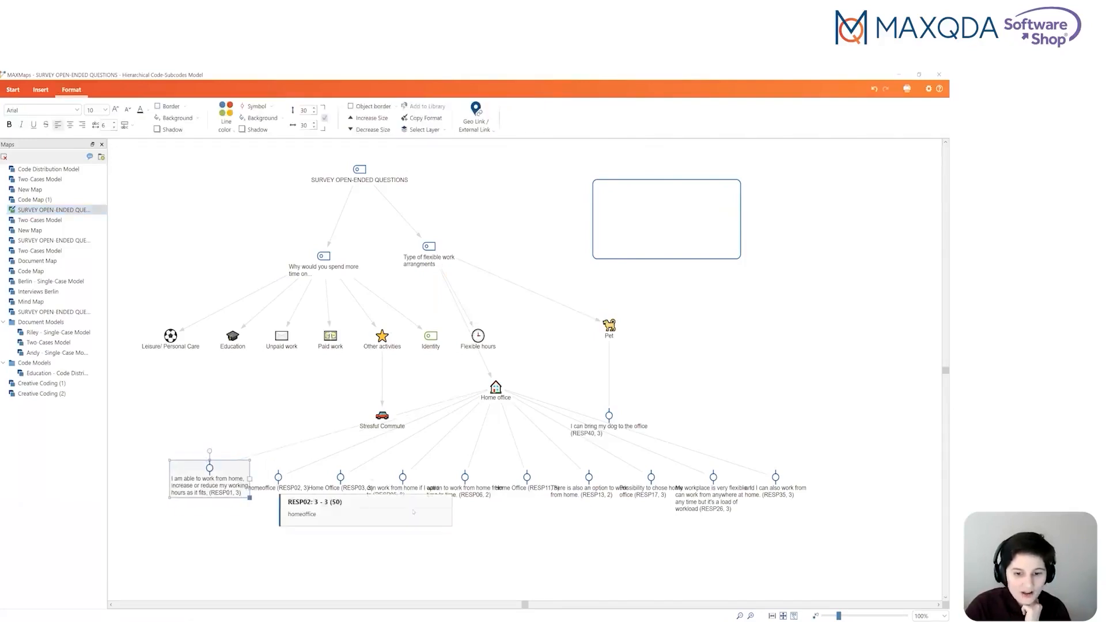
mouse_move(605, 501)
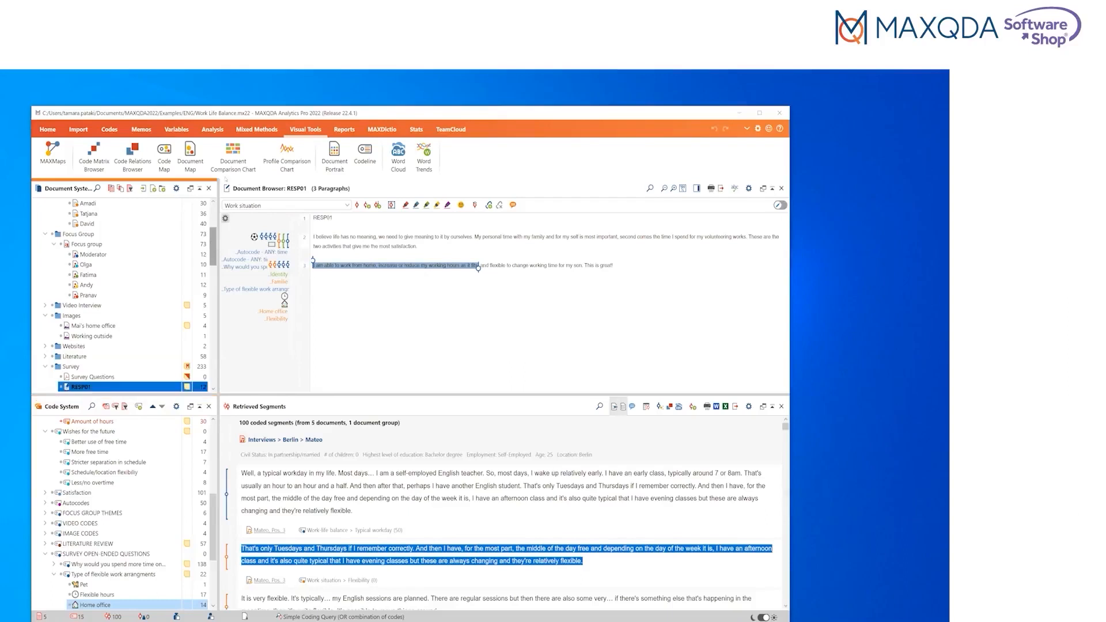
Open the first interview in the Berlin group and highlight the opening answer about a typical workday to examine it, clearing the selection again
scroll(111, 238, up, 4)
double_click(101, 234)
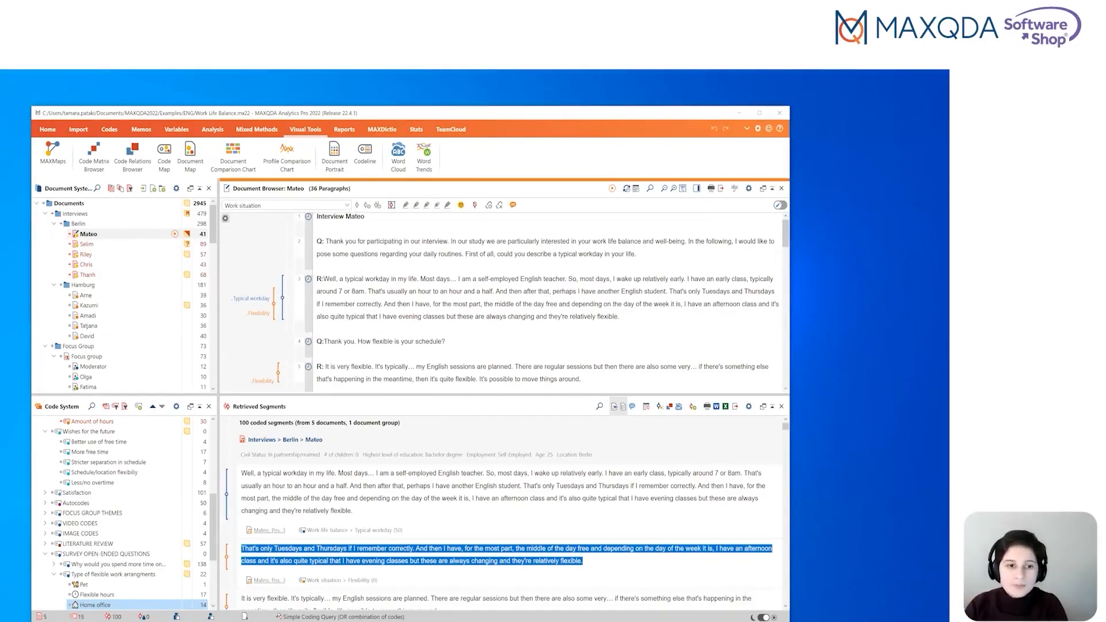
drag(323, 279, 622, 328)
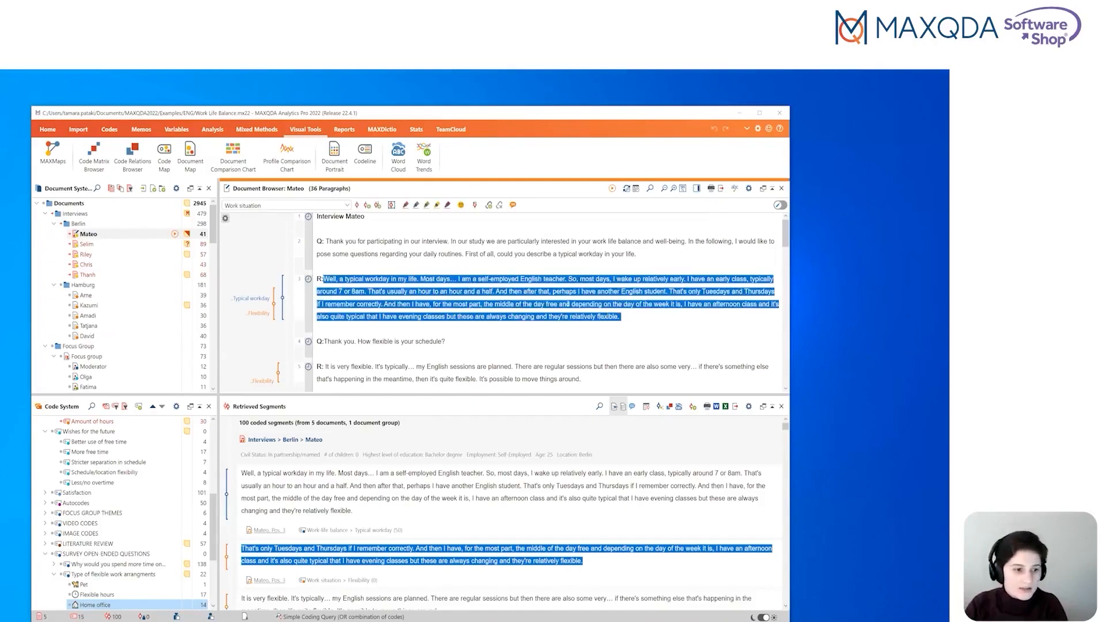
click(526, 291)
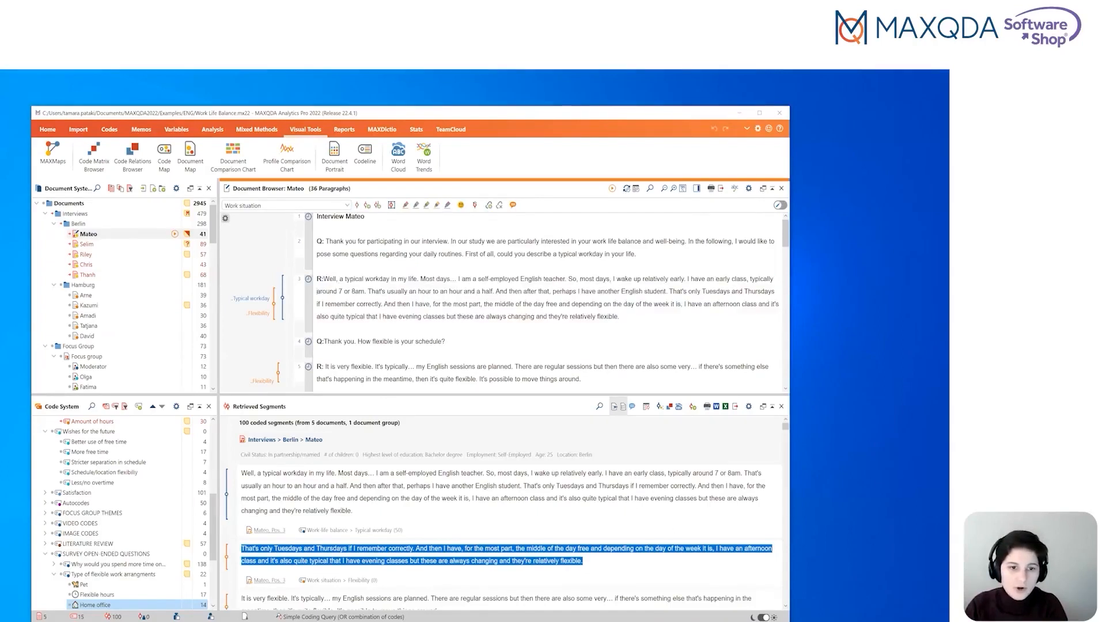
drag(323, 279, 550, 279)
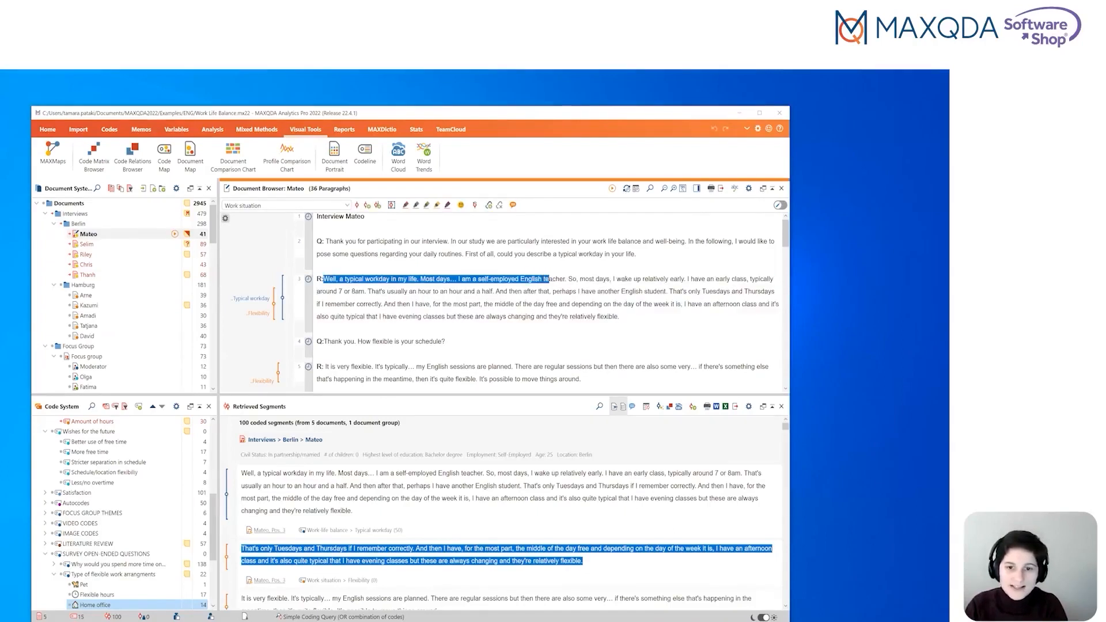
click(740, 333)
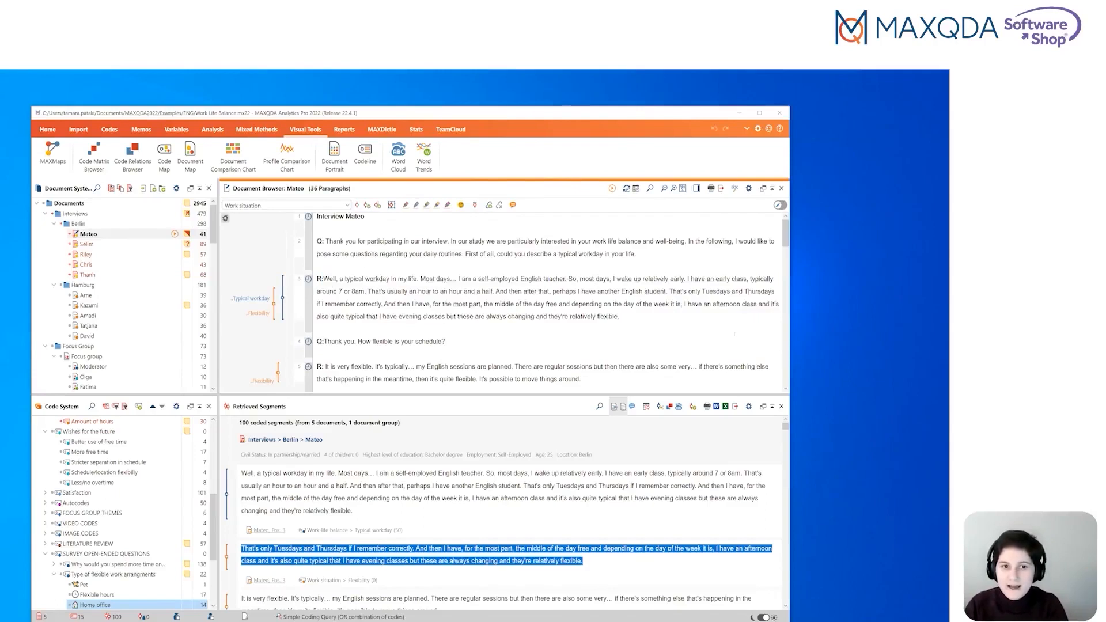